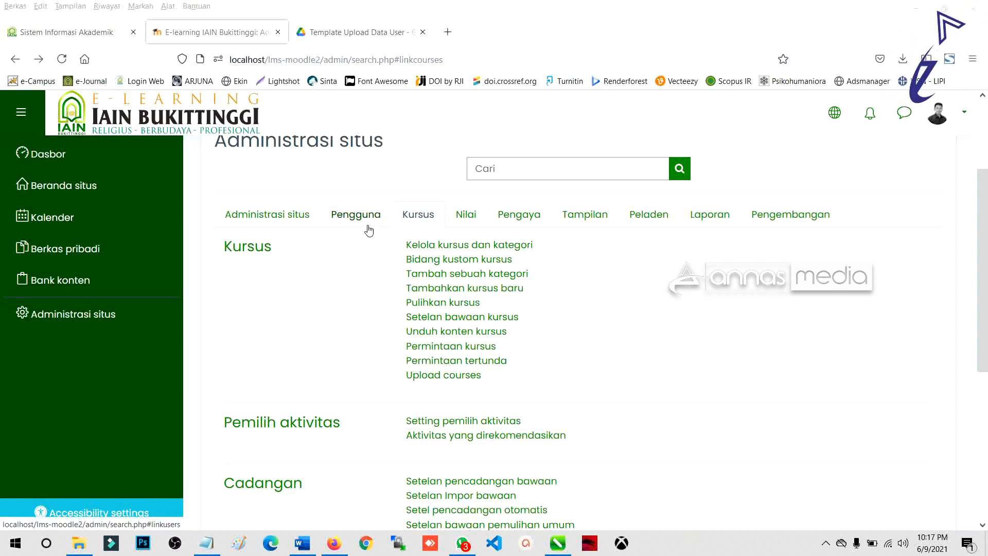
Look over the Pengguna administration options, reload Administrasi situs and examine the site's base address.
{"action": "left_click", "coordinate": [369, 229]}
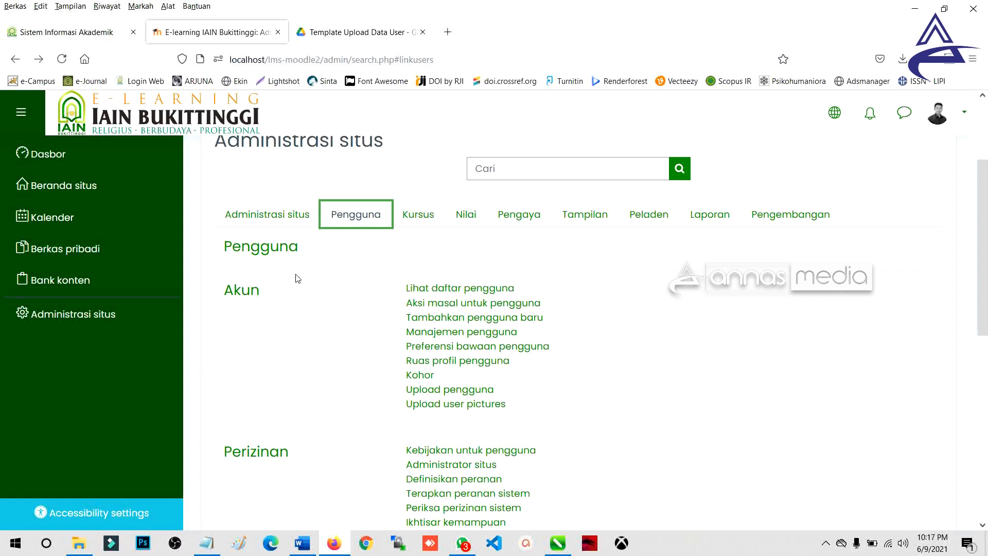
{"action": "left_click", "coordinate": [109, 319]}
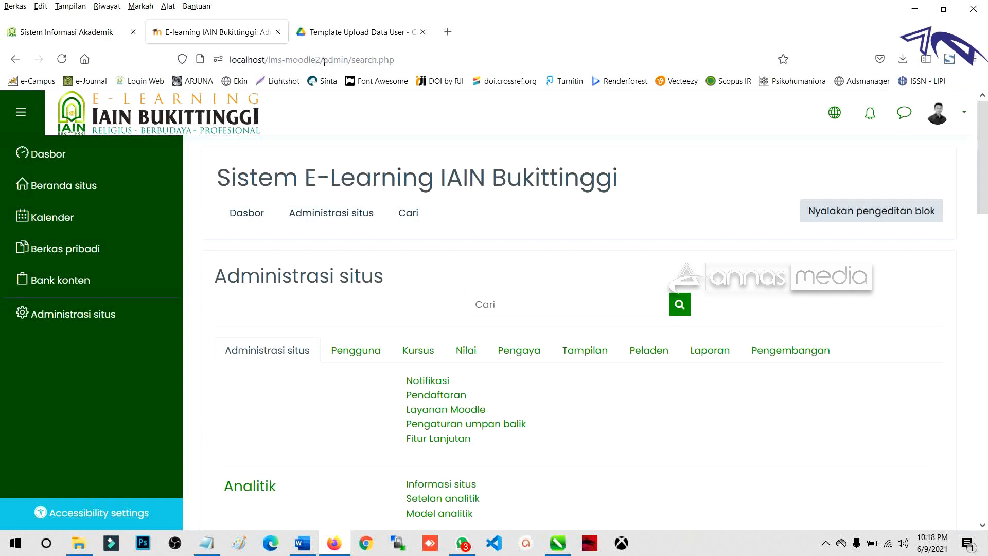
{"action": "left_click_drag", "start_coordinate": [325, 62], "coordinate": [229, 61]}
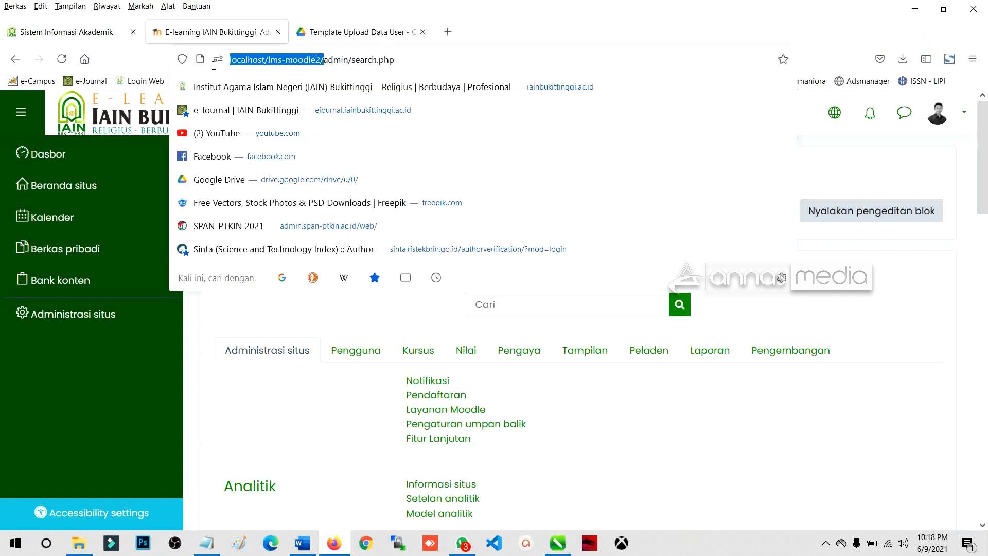
{"action": "left_click", "coordinate": [119, 362]}
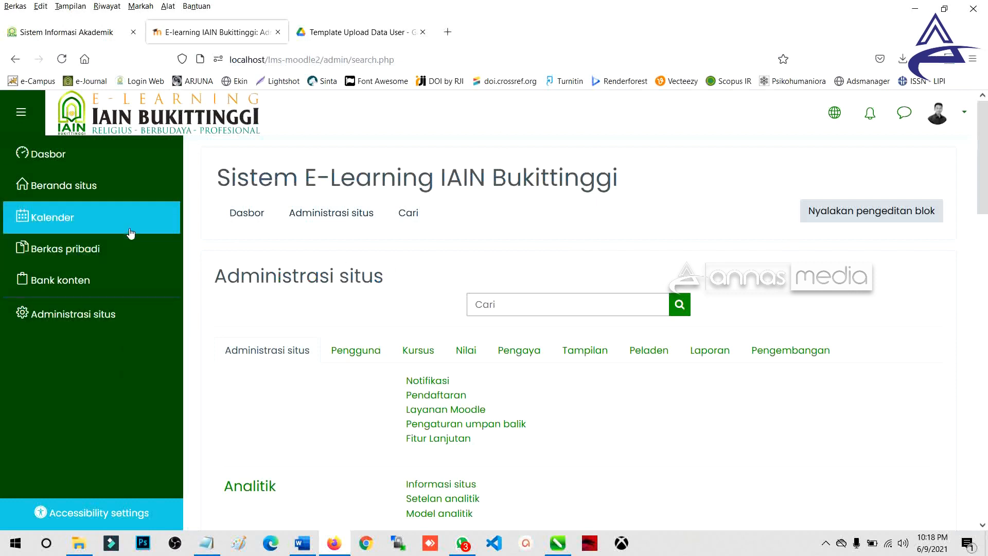
Open the Dasbor and go from there to the Administrasi situs page.
{"action": "left_click", "coordinate": [49, 154]}
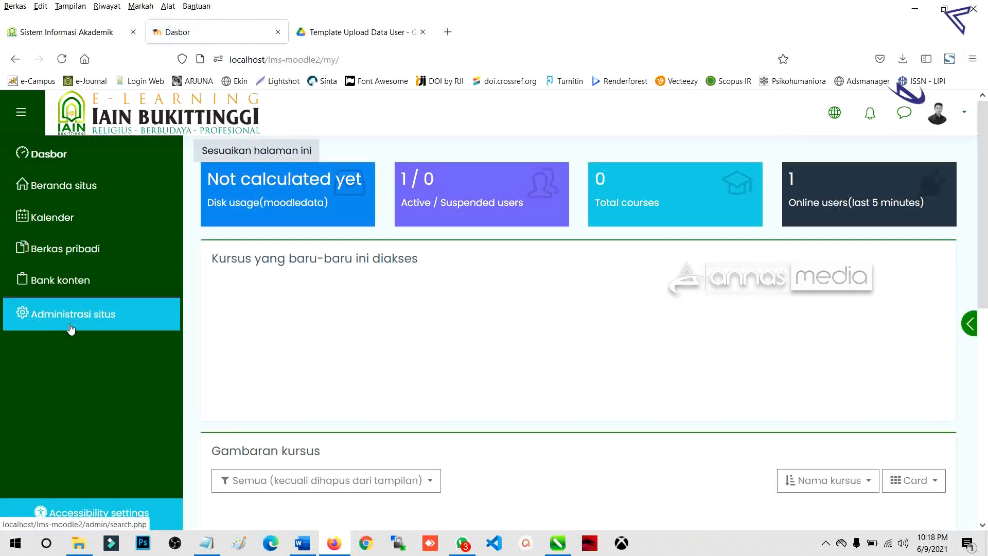
{"action": "left_click", "coordinate": [71, 322]}
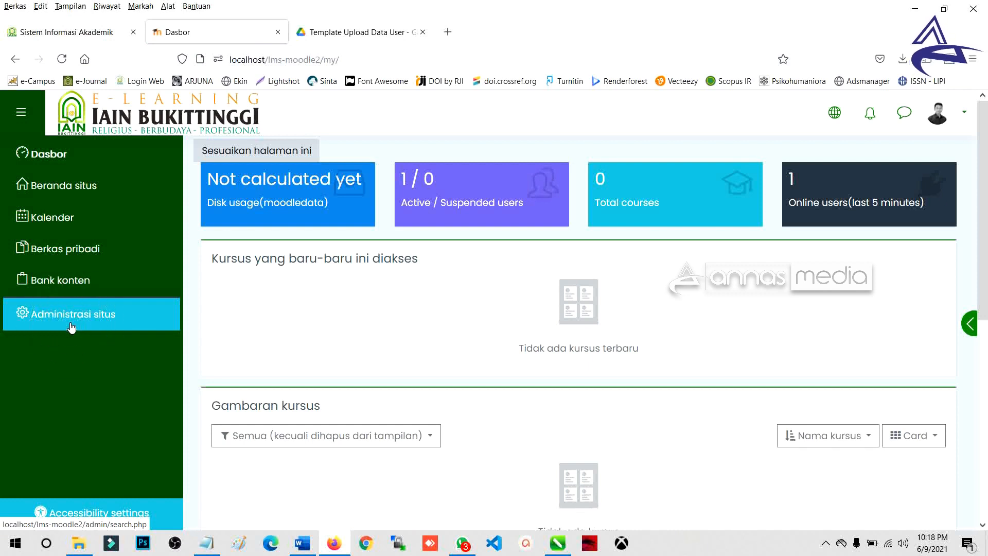
{"action": "left_click", "coordinate": [70, 325]}
{"action": "left_click", "coordinate": [72, 325]}
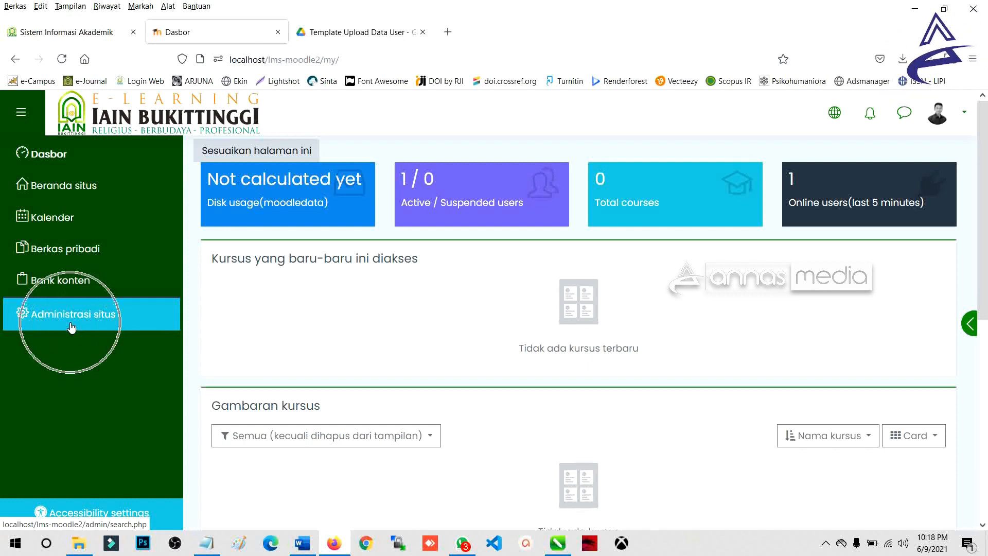
{"action": "left_click", "coordinate": [71, 325]}
{"action": "left_click", "coordinate": [71, 326]}
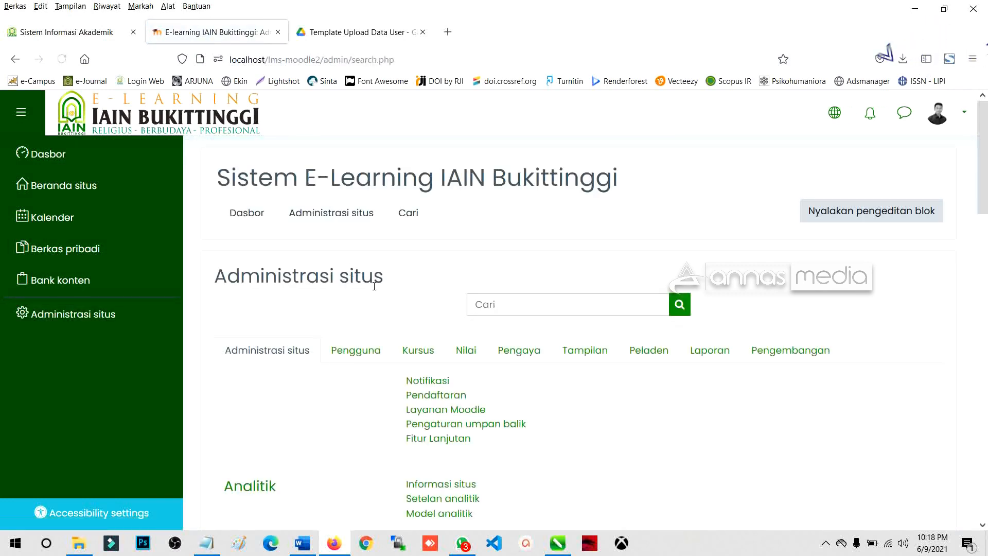
Show the Pengguna section of the site administration and examine its account management options.
{"action": "scroll", "coordinate": [376, 289], "scroll_direction": "down", "scroll_amount": 3}
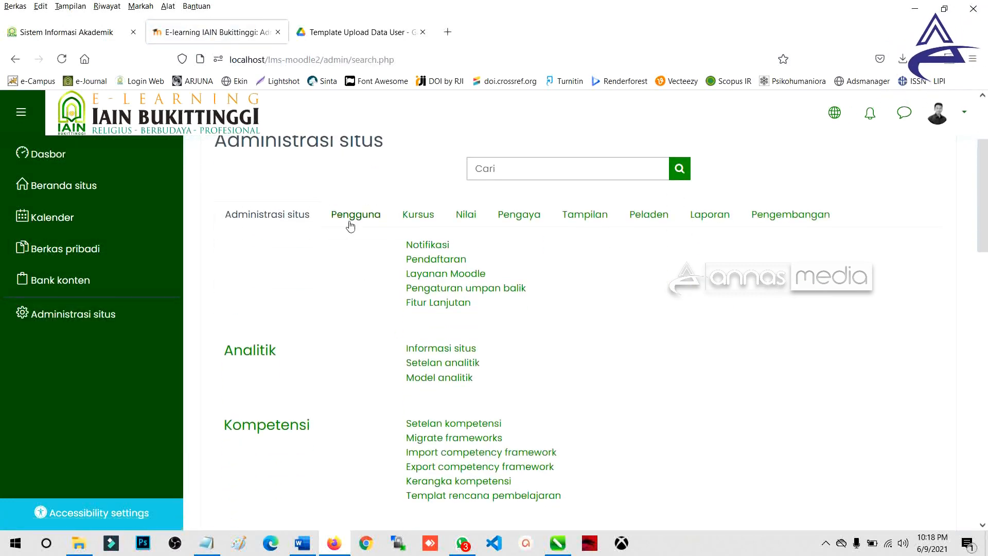
{"action": "left_click", "coordinate": [356, 219]}
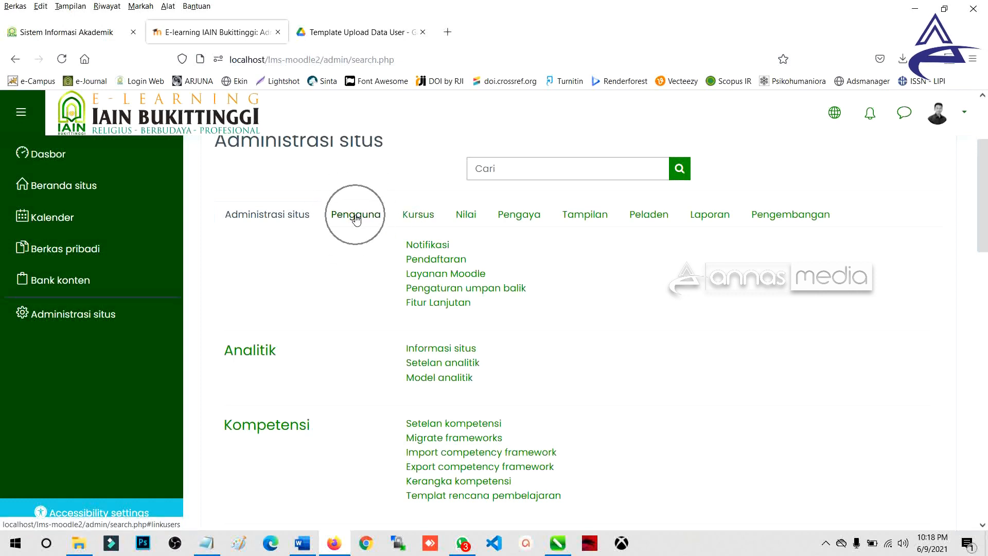
{"action": "left_click", "coordinate": [370, 219]}
{"action": "left_click", "coordinate": [370, 219]}
{"action": "left_click", "coordinate": [369, 220]}
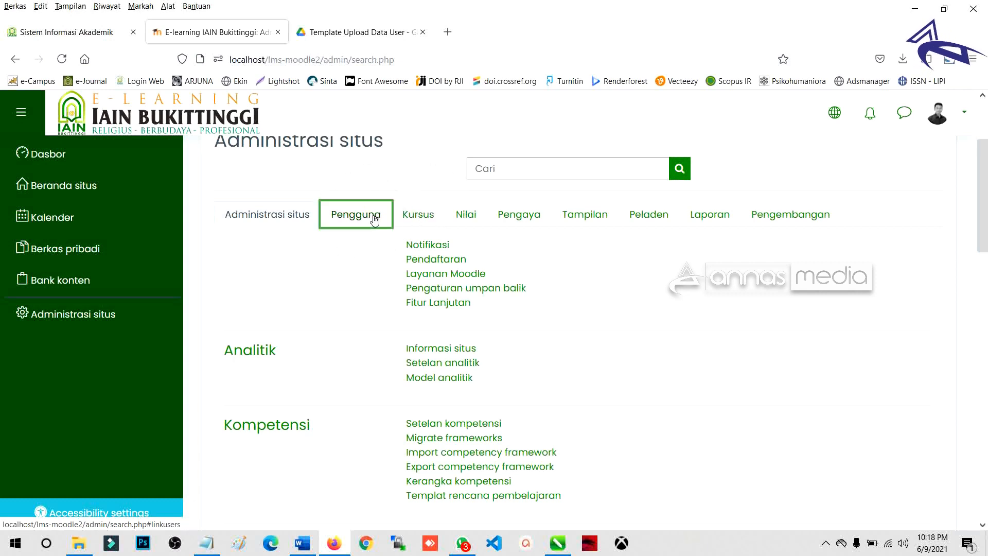
{"action": "left_click", "coordinate": [429, 219]}
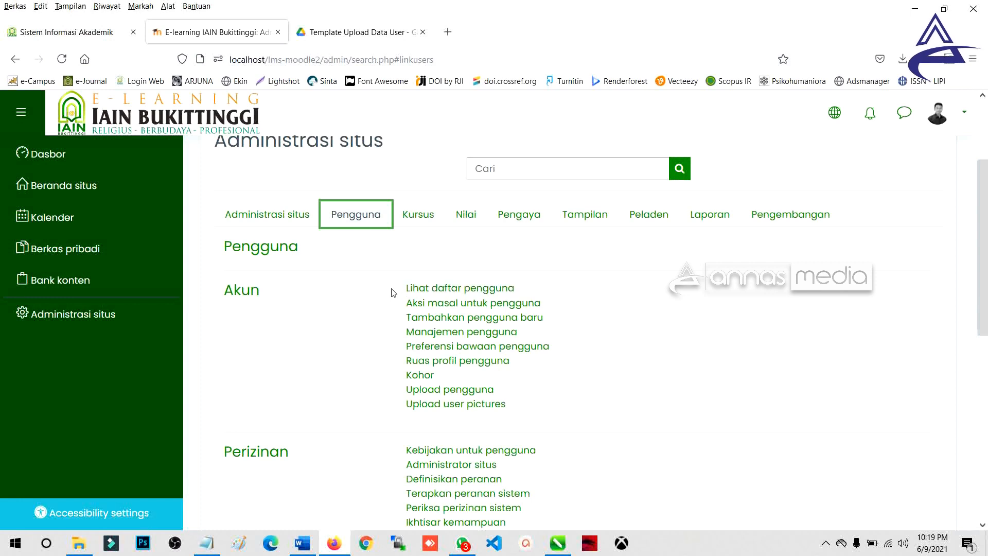
{"action": "scroll", "coordinate": [393, 291], "scroll_direction": "up", "scroll_amount": 2}
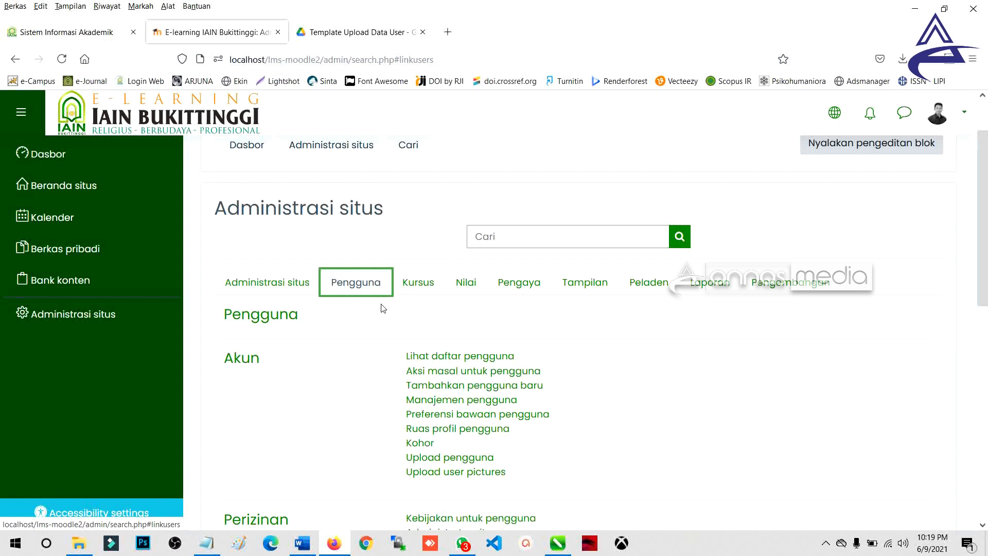
{"action": "scroll", "coordinate": [383, 303], "scroll_direction": "down", "scroll_amount": 2}
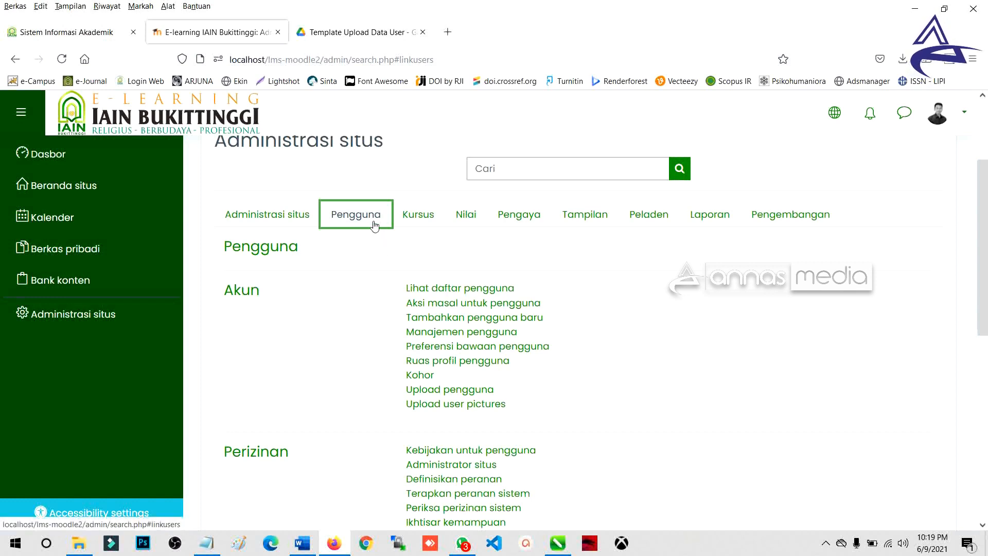
Compare the Kursus and Pengguna administration sections, ending on the Kursus options.
{"action": "left_click", "coordinate": [430, 218]}
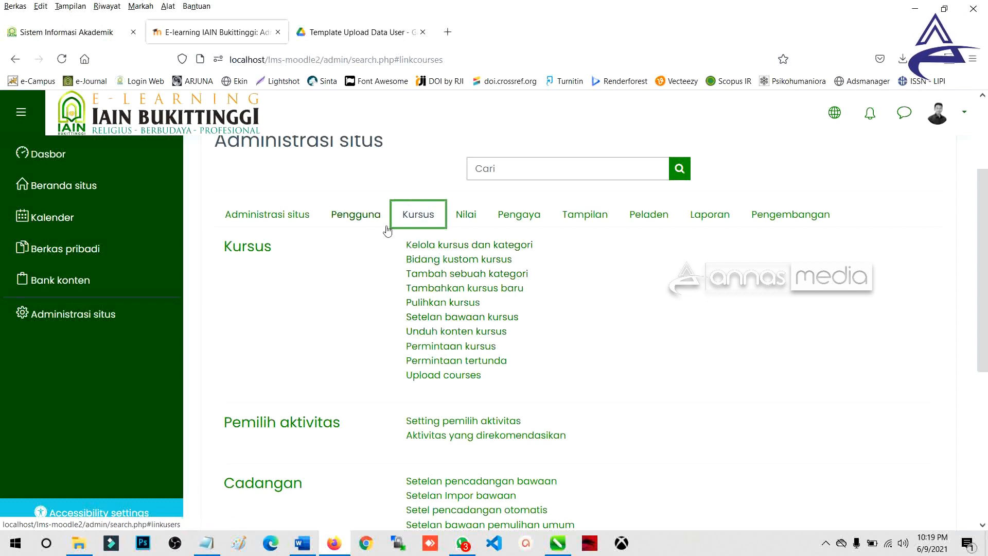
{"action": "left_click", "coordinate": [366, 215]}
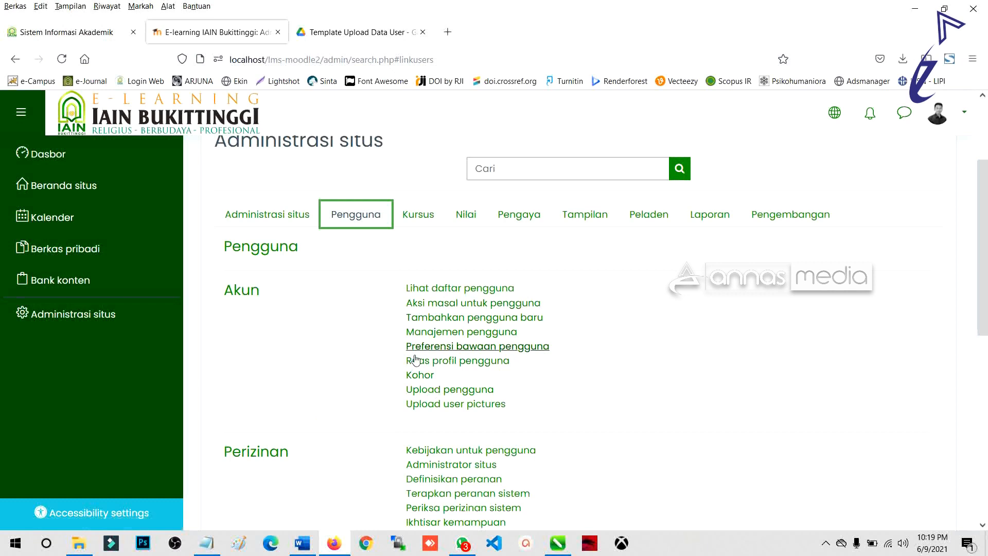
{"action": "left_click", "coordinate": [422, 209]}
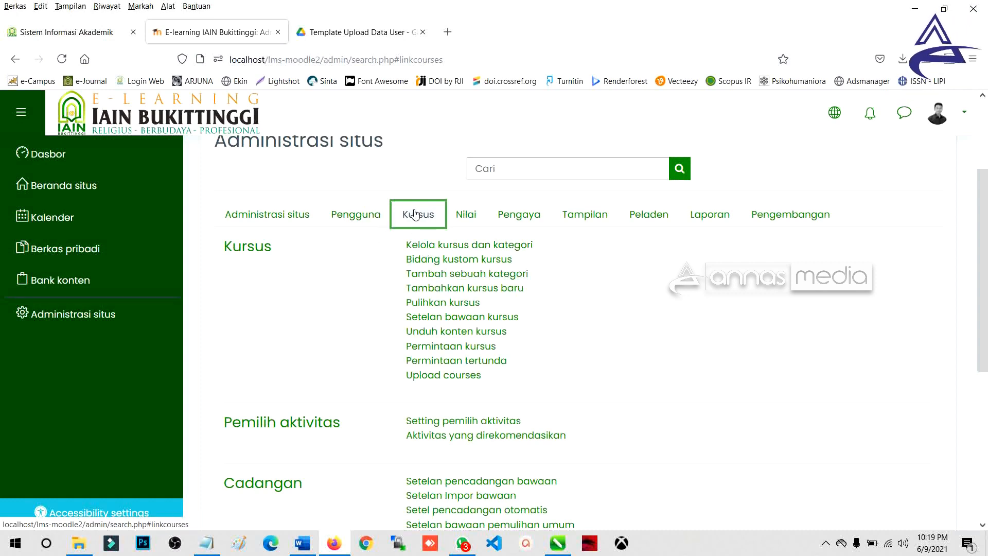
{"action": "left_click", "coordinate": [374, 223]}
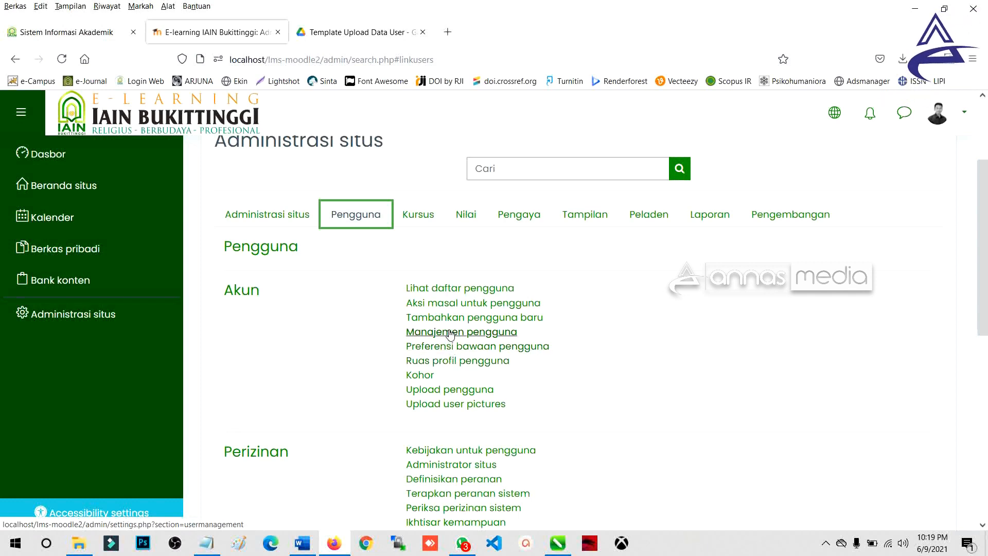
{"action": "left_click", "coordinate": [428, 214]}
{"action": "left_click", "coordinate": [428, 215]}
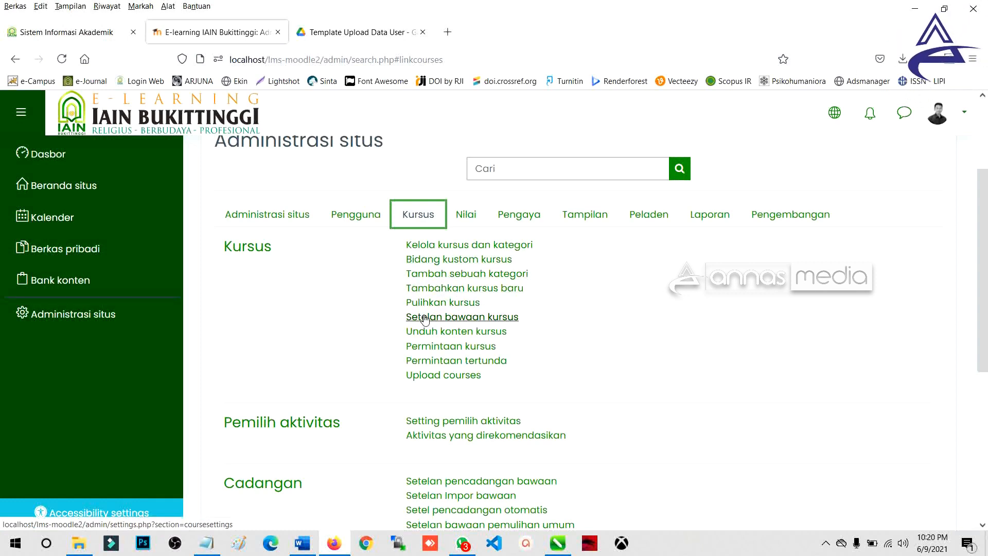
Open the form for adding a new course category, Tambah sebuah kategori.
{"action": "left_click", "coordinate": [452, 279]}
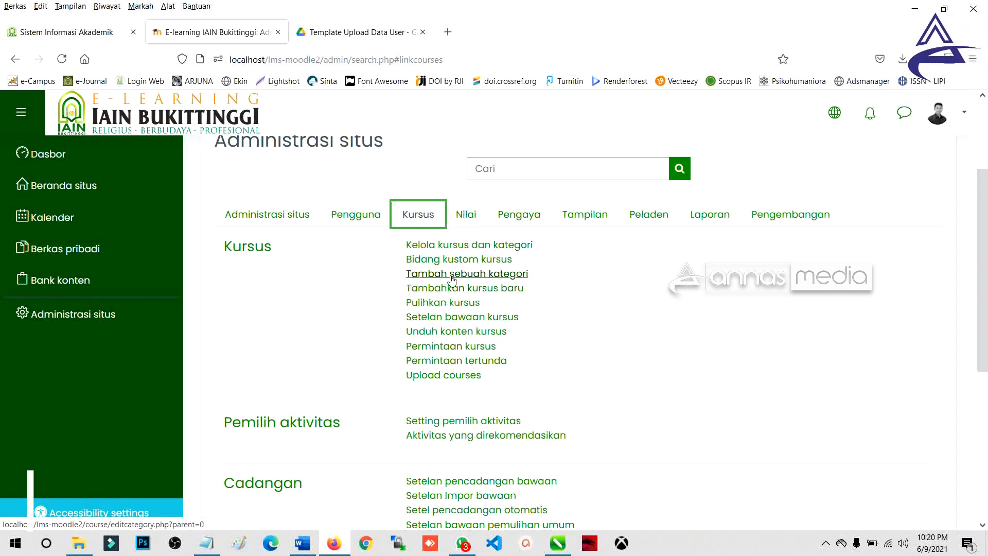
{"action": "key", "text": "ctrl"}
{"action": "key", "text": "ctrl"}
{"action": "key", "text": "ctrl"}
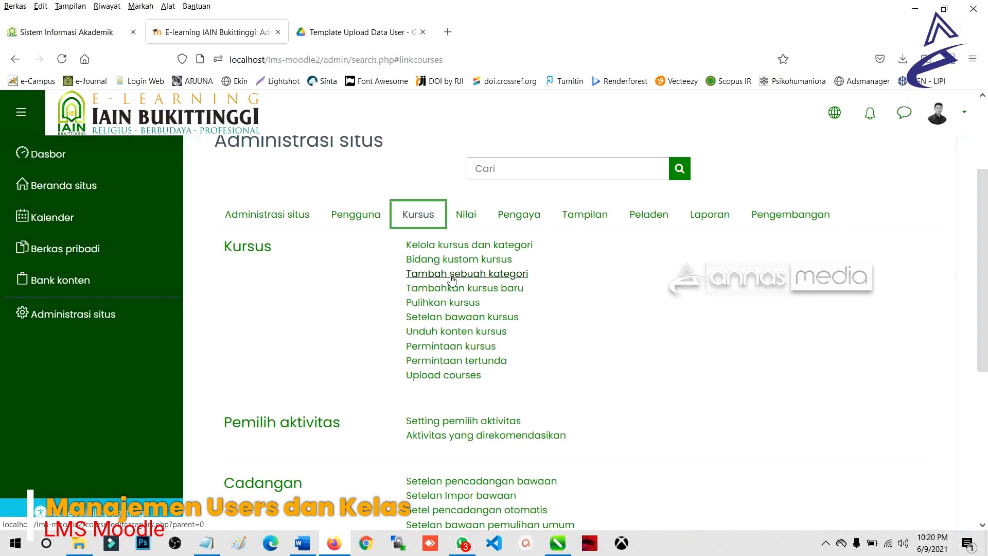
{"action": "key", "text": "ctrl"}
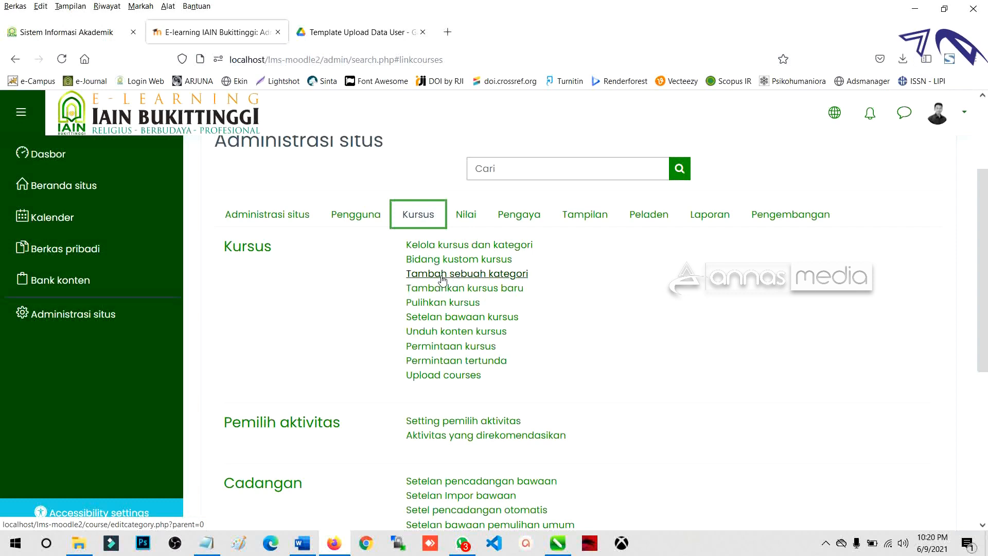
{"action": "key", "text": "ctrl"}
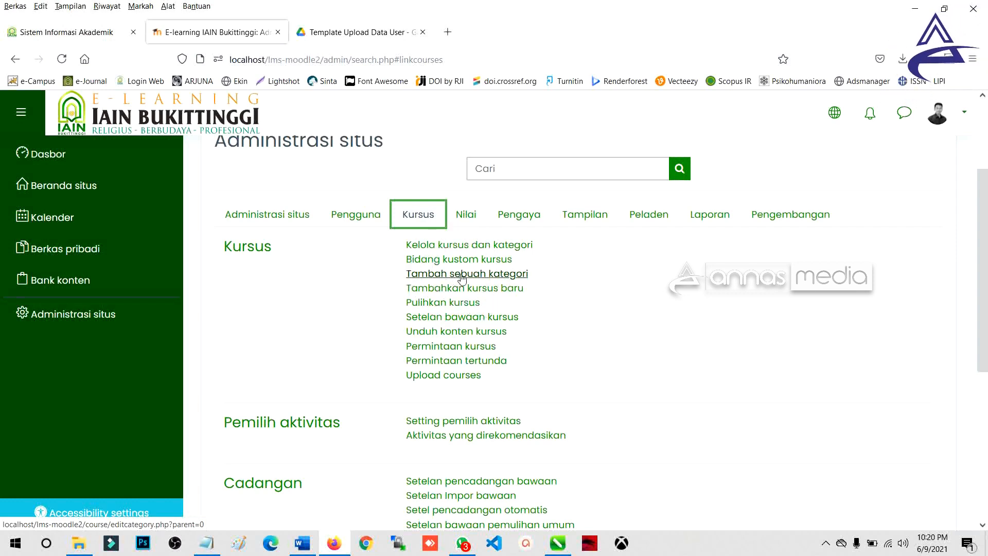
{"action": "left_click", "coordinate": [462, 278]}
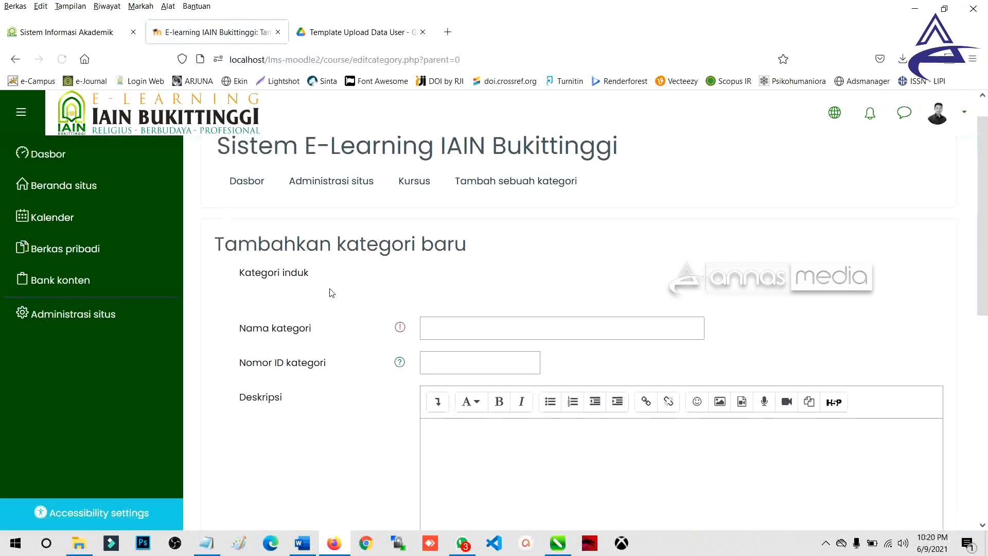
{"action": "left_click_drag", "start_coordinate": [215, 207], "coordinate": [466, 207]}
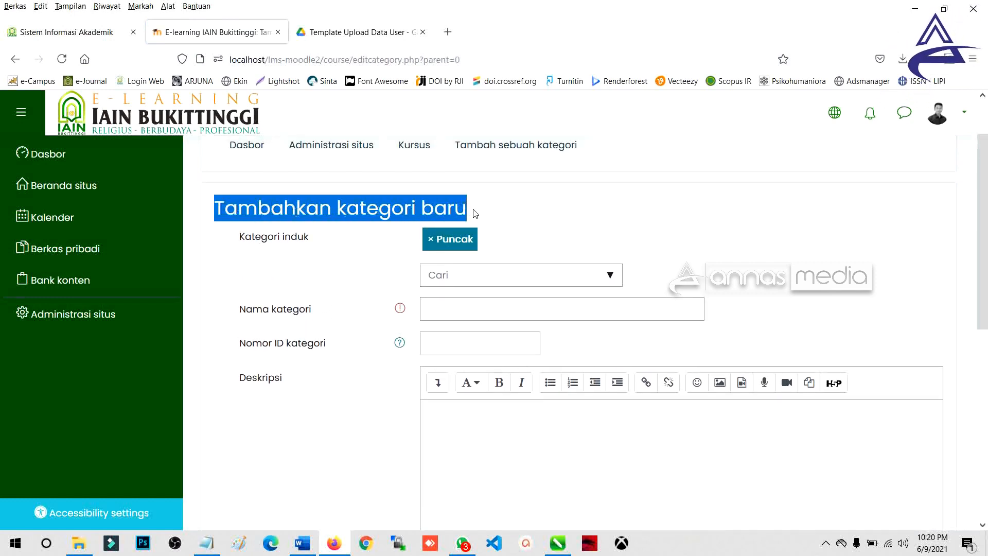
{"action": "left_click", "coordinate": [476, 213]}
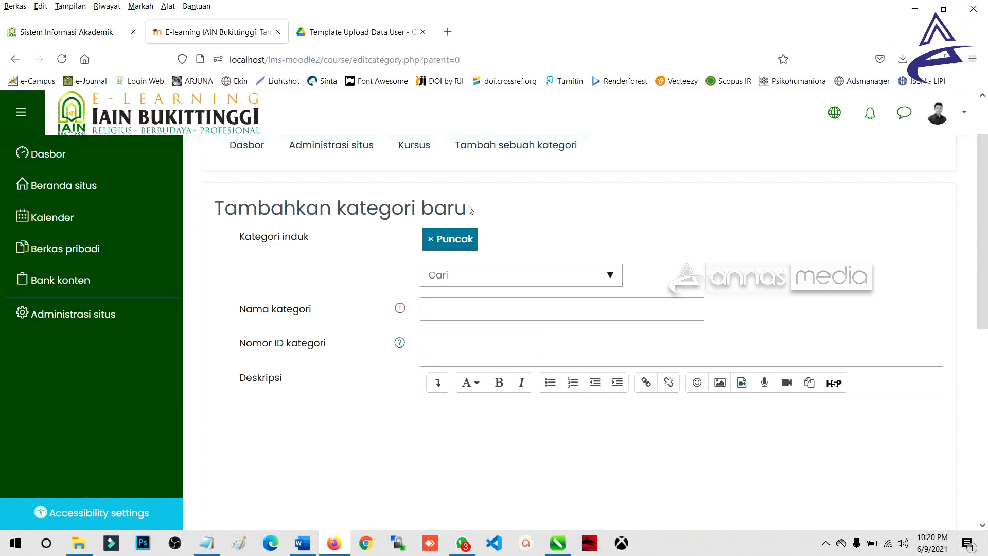
{"action": "left_click_drag", "start_coordinate": [469, 209], "coordinate": [340, 211]}
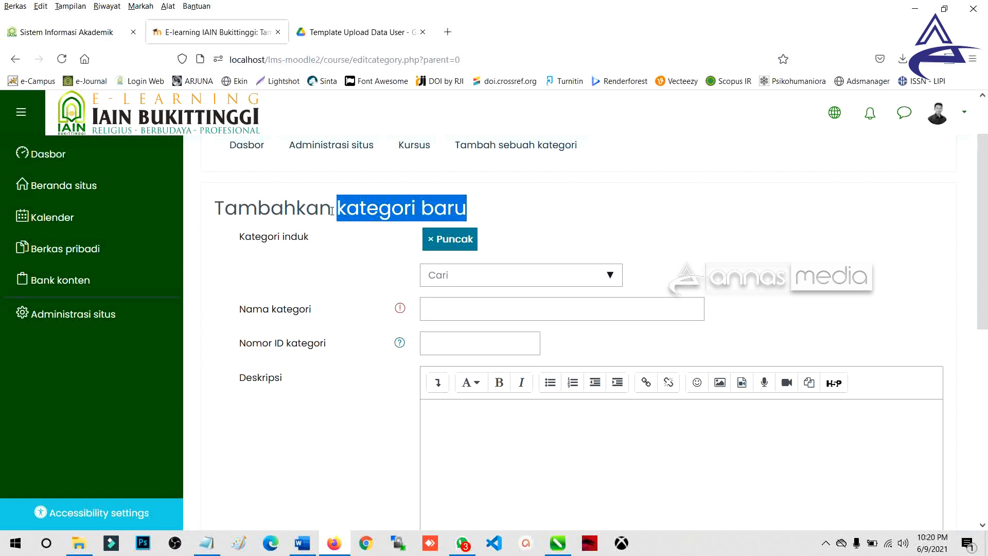
{"action": "left_click_drag", "start_coordinate": [218, 208], "coordinate": [417, 209]}
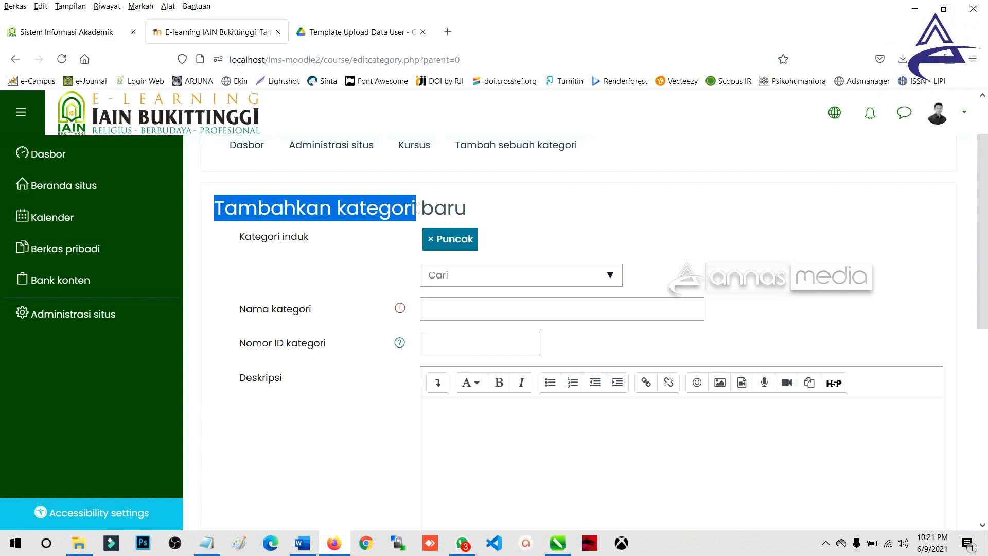
{"action": "left_click_drag", "start_coordinate": [417, 209], "coordinate": [233, 232]}
{"action": "left_click", "coordinate": [465, 208]}
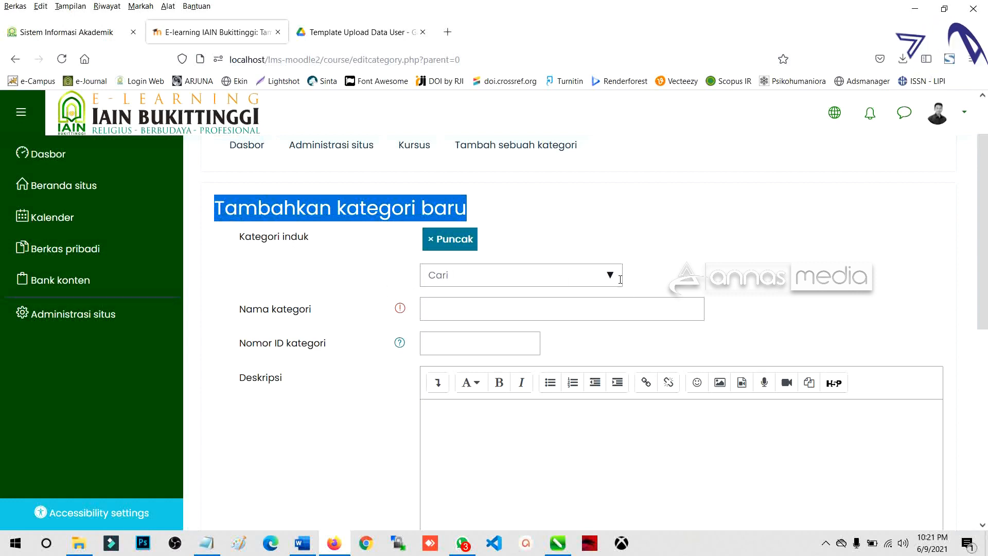
Check the available parent categories, keep Puncak as the parent, and name the new category "Prodi PTIK".
{"action": "left_click", "coordinate": [620, 280]}
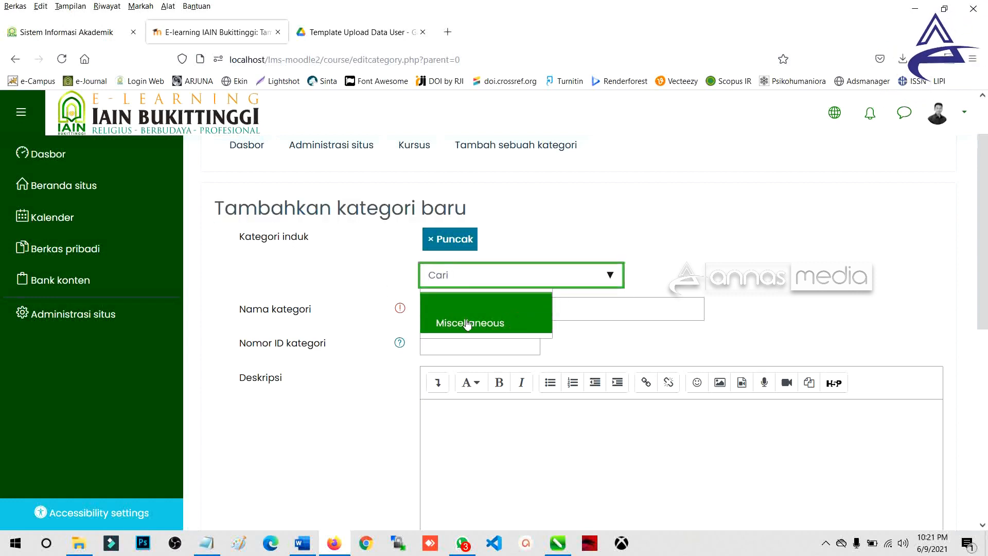
{"action": "left_click", "coordinate": [360, 274]}
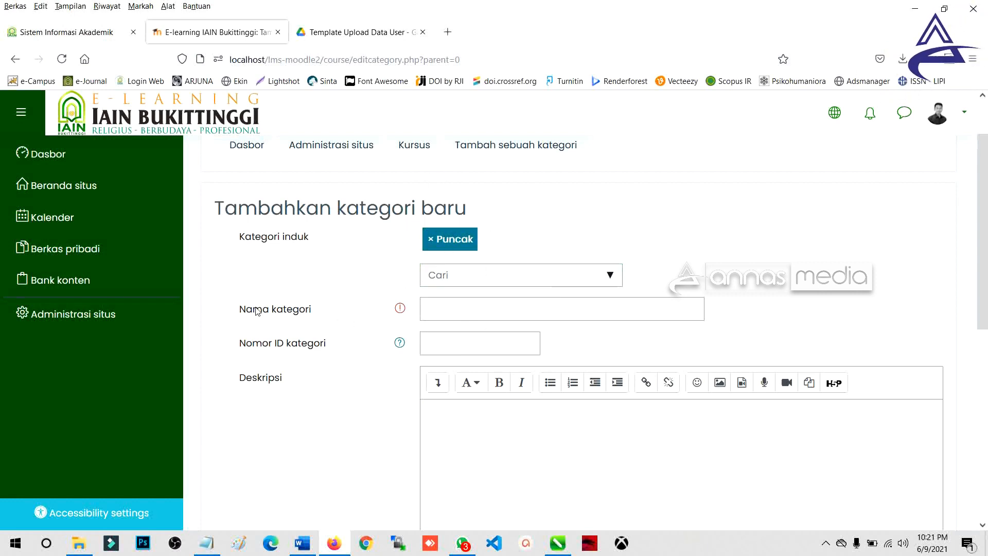
{"action": "left_click", "coordinate": [450, 308]}
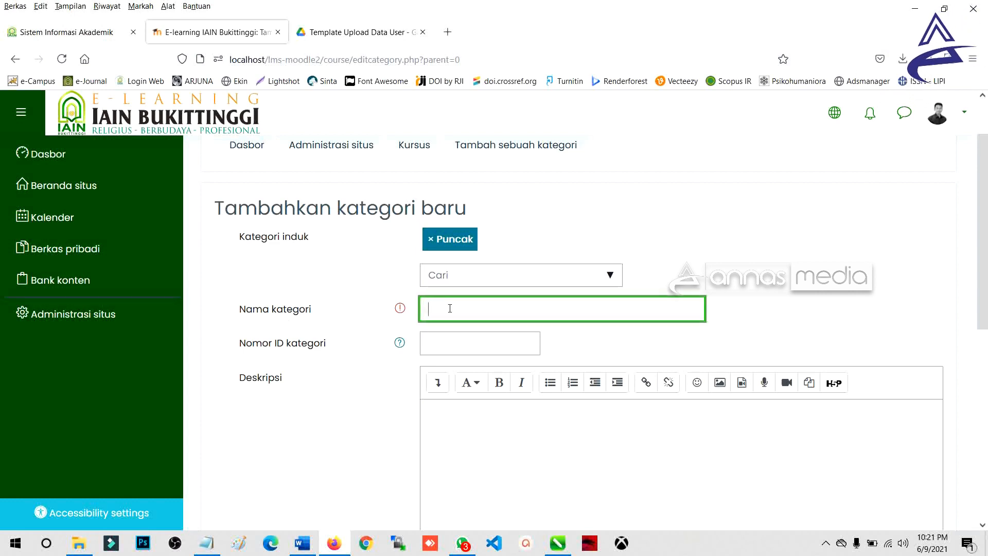
{"action": "type", "text": "Pro"}
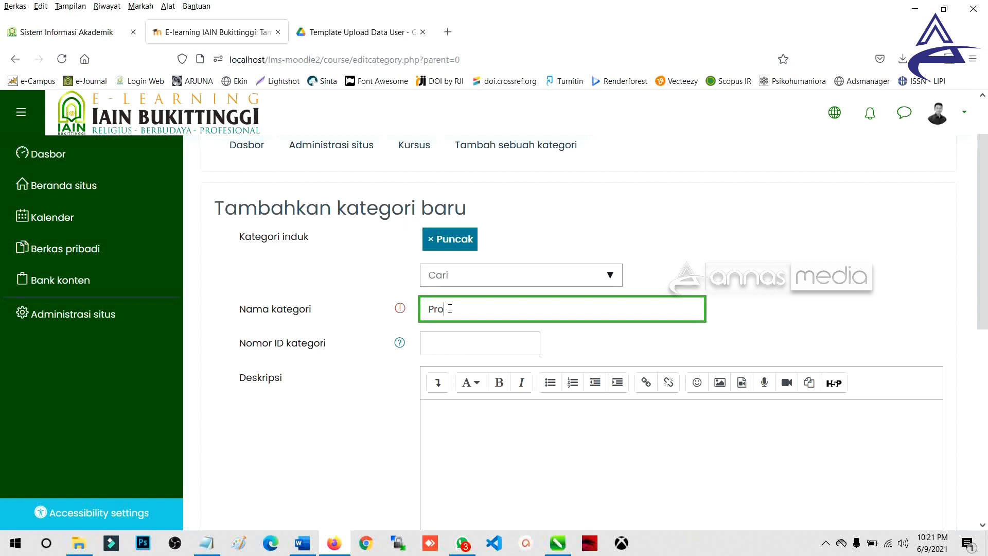
{"action": "type", "text": "di PTIK"}
{"action": "key", "text": "ctrl+a"}
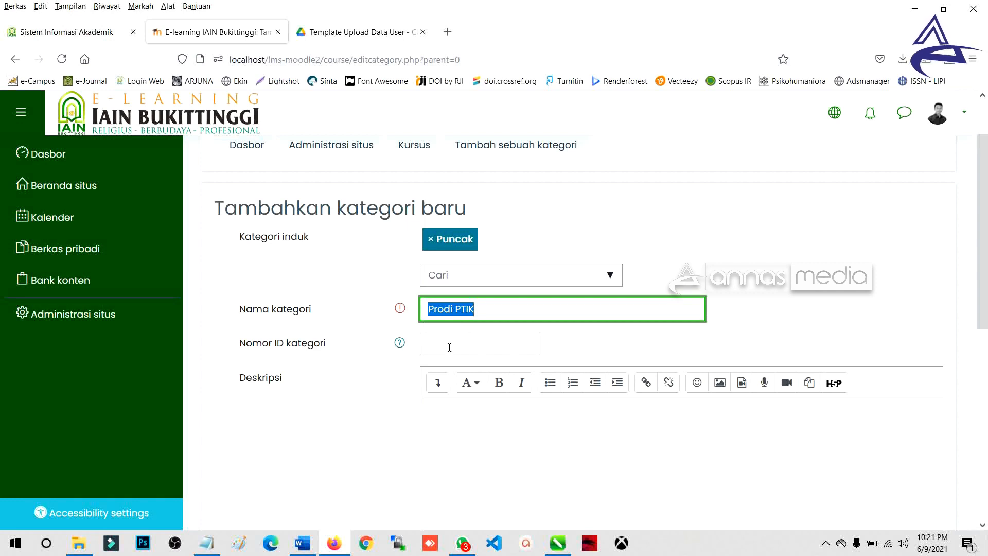
{"action": "left_click", "coordinate": [473, 335]}
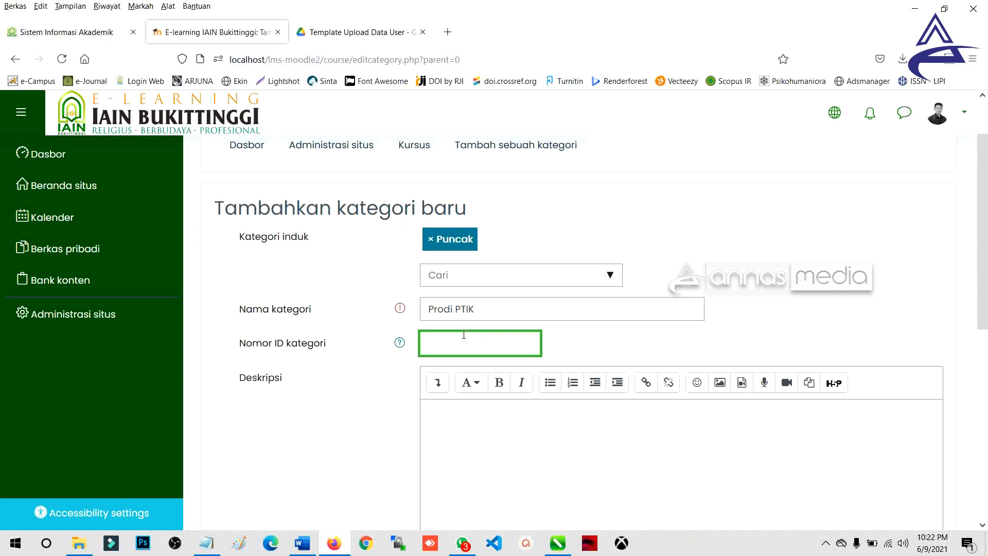
Set the category ID number of Prodi PTIK to "prodi25".
{"action": "type", "text": "prod"}
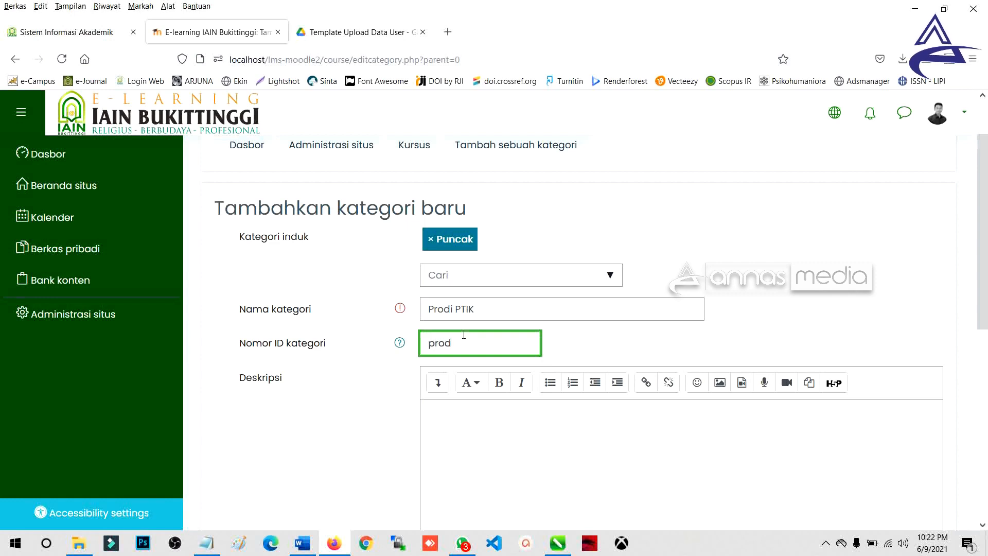
{"action": "type", "text": "i25"}
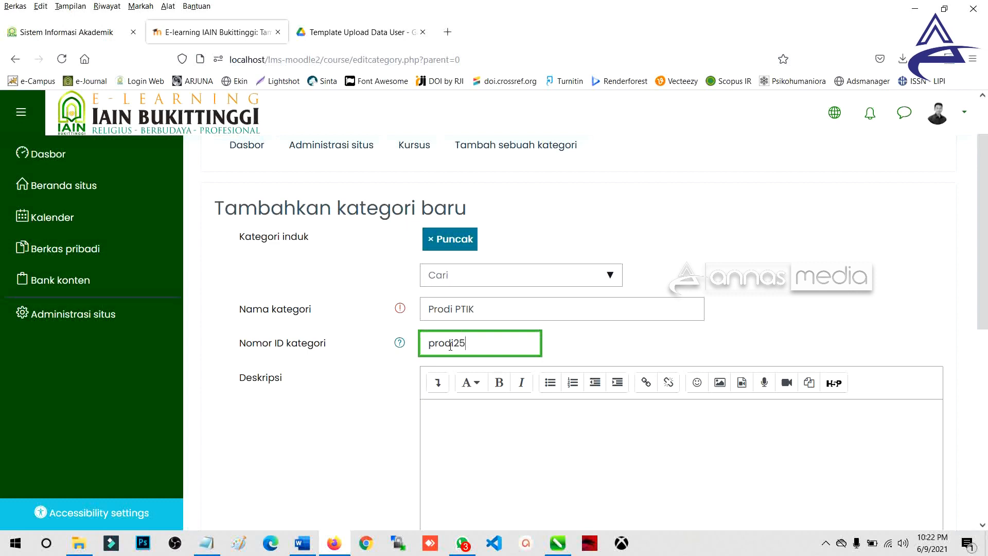
{"action": "double_click", "coordinate": [451, 348]}
{"action": "scroll", "coordinate": [419, 376], "scroll_direction": "down", "scroll_amount": 3}
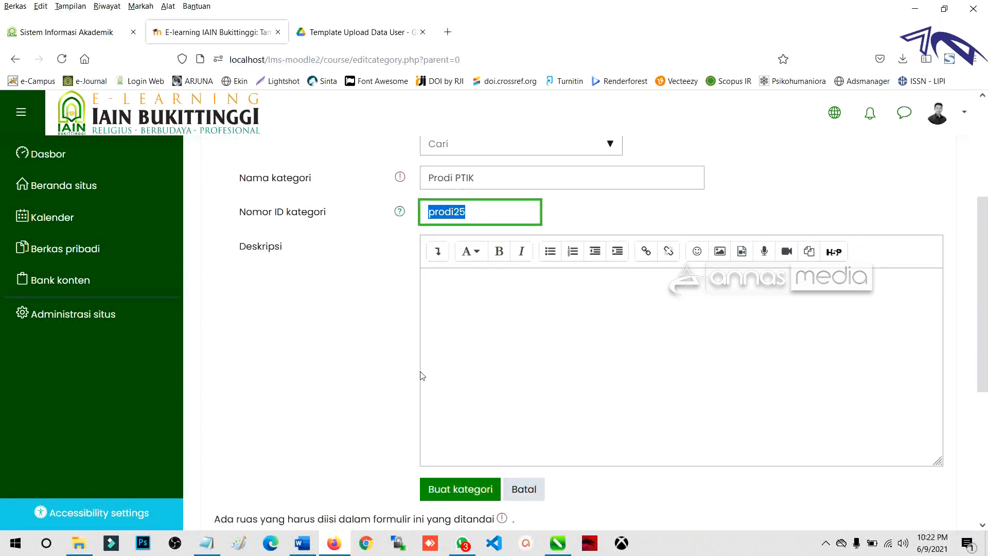
Enter "Program Studi Pendidikan Teknik Informatika dan Komputer" as the description of the Prodi PTIK category.
{"action": "scroll", "coordinate": [462, 249], "scroll_direction": "up", "scroll_amount": 1}
{"action": "left_click", "coordinate": [481, 370]}
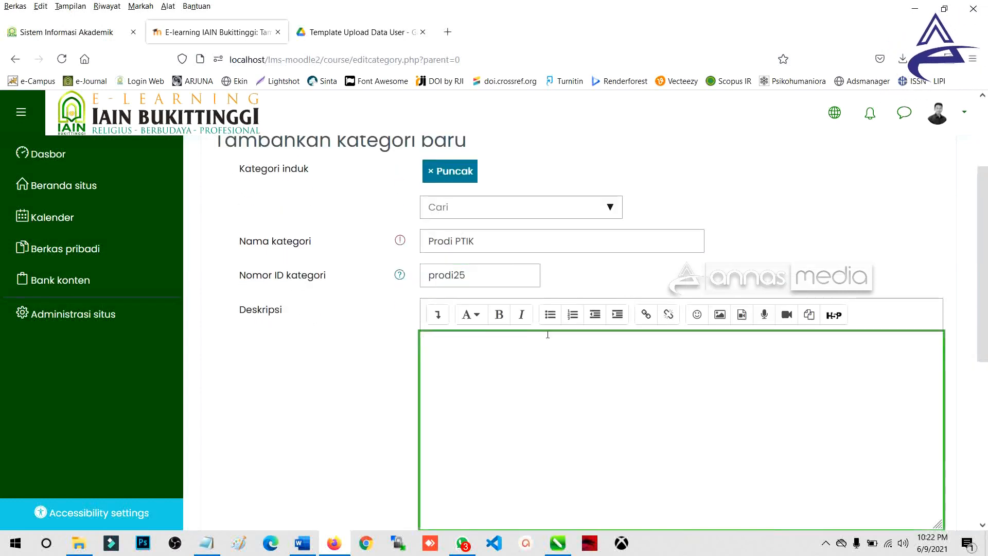
{"action": "type", "text": "Program Studi Pendidikan "}
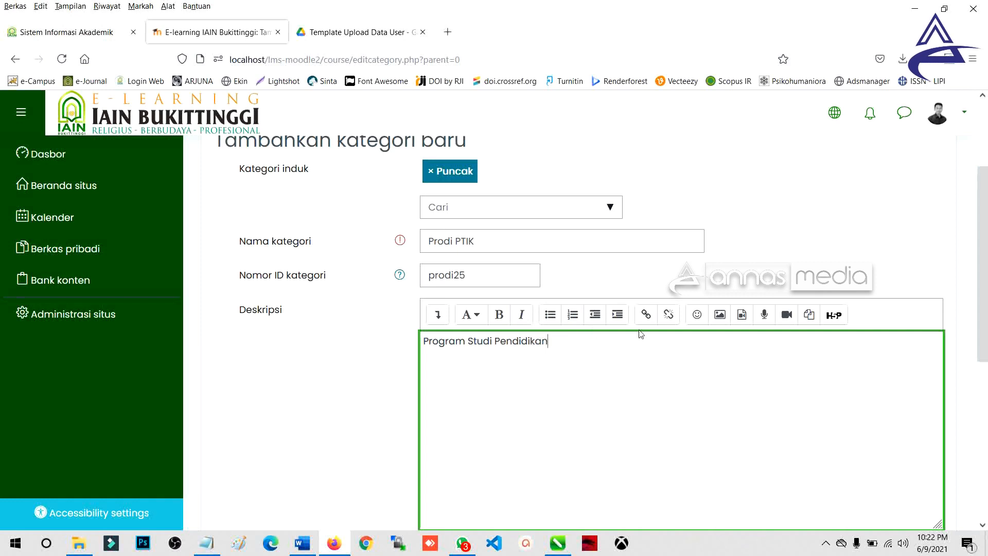
{"action": "type", "text": "Teknik Informat"}
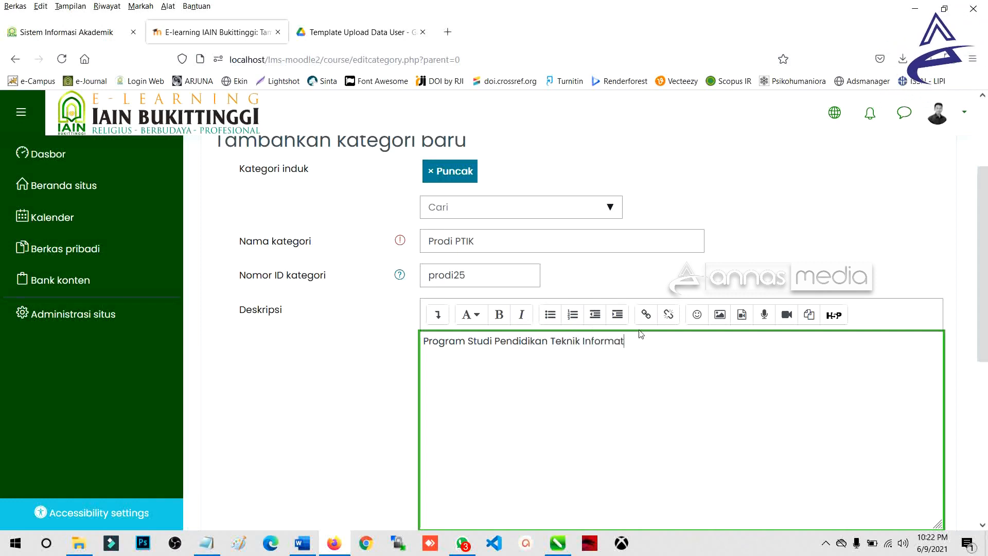
{"action": "type", "text": "ika dan komp"}
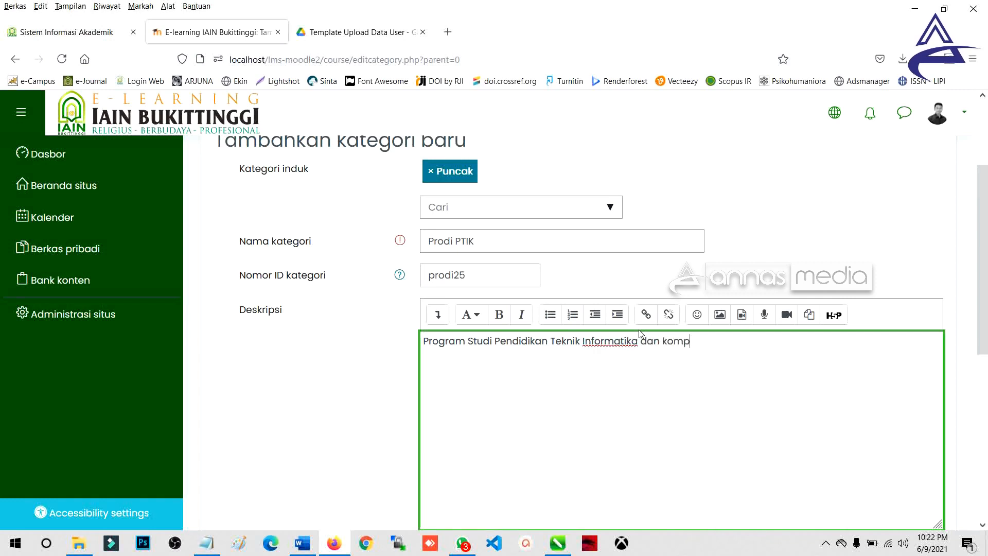
{"action": "key", "text": "ctrl+shift+Left"}
{"action": "key", "text": "BackSpace"}
{"action": "type", "text": "Kmp"}
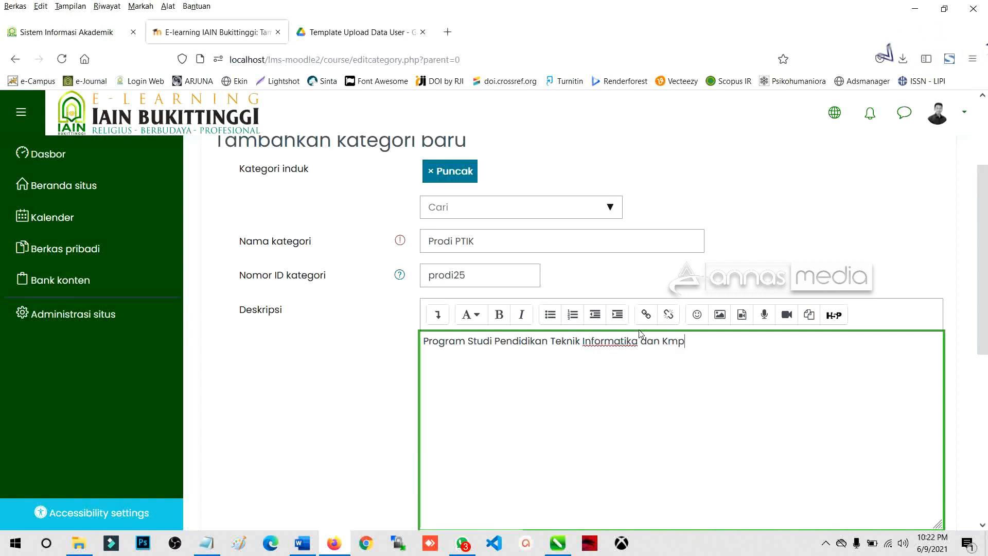
{"action": "type", "text": "uter"}
{"action": "key", "text": "Left"}
{"action": "key", "text": "Left"}
{"action": "key", "text": "Left"}
{"action": "key", "text": "Left"}
{"action": "key", "text": "Left"}
{"action": "key", "text": "Left"}
{"action": "type", "text": "o"}
{"action": "scroll", "coordinate": [592, 389], "scroll_direction": "down", "scroll_amount": 5}
{"action": "scroll", "coordinate": [500, 366], "scroll_direction": "up", "scroll_amount": 5}
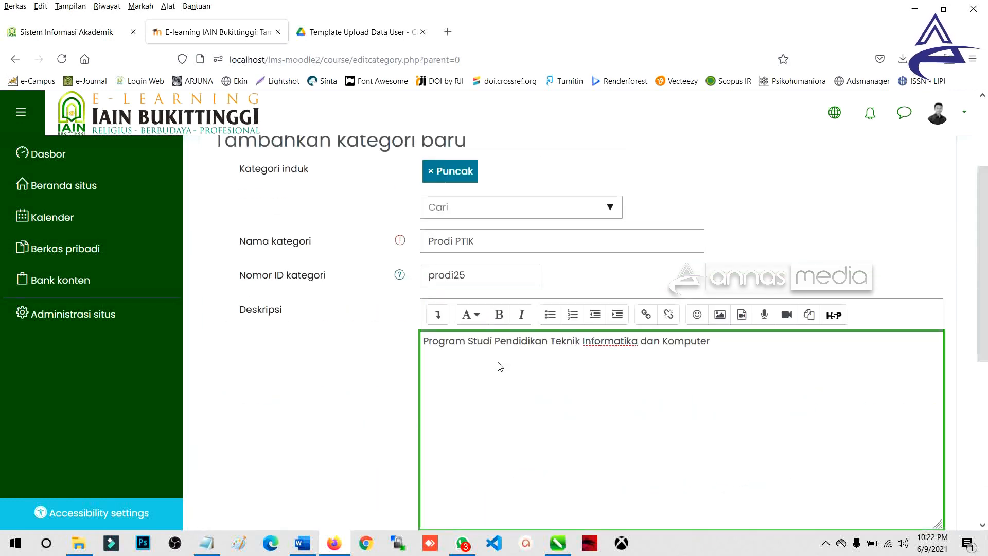
Create the Prodi PTIK category from the completed form.
{"action": "scroll", "coordinate": [500, 367], "scroll_direction": "down", "scroll_amount": 3}
{"action": "left_click", "coordinate": [468, 425]}
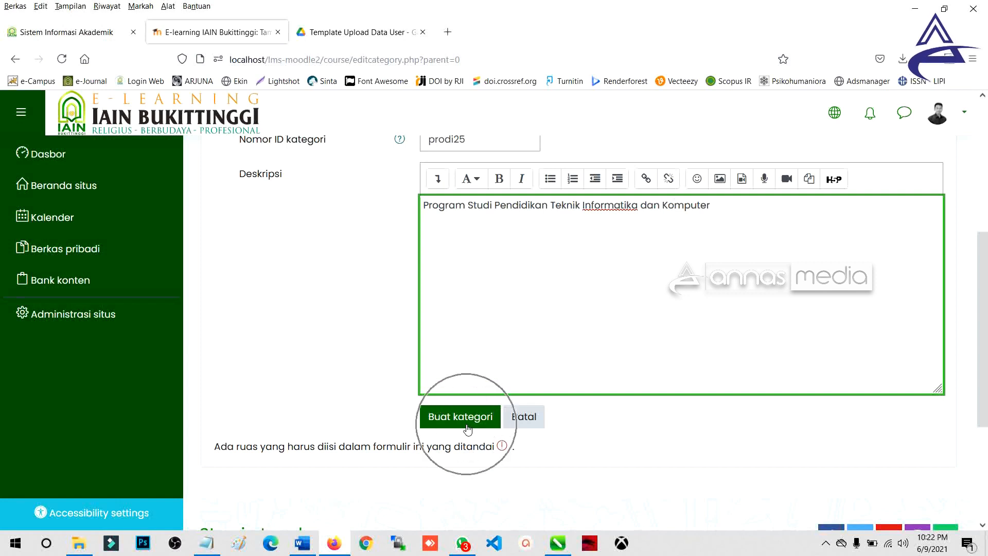
{"action": "key", "text": "ctrl"}
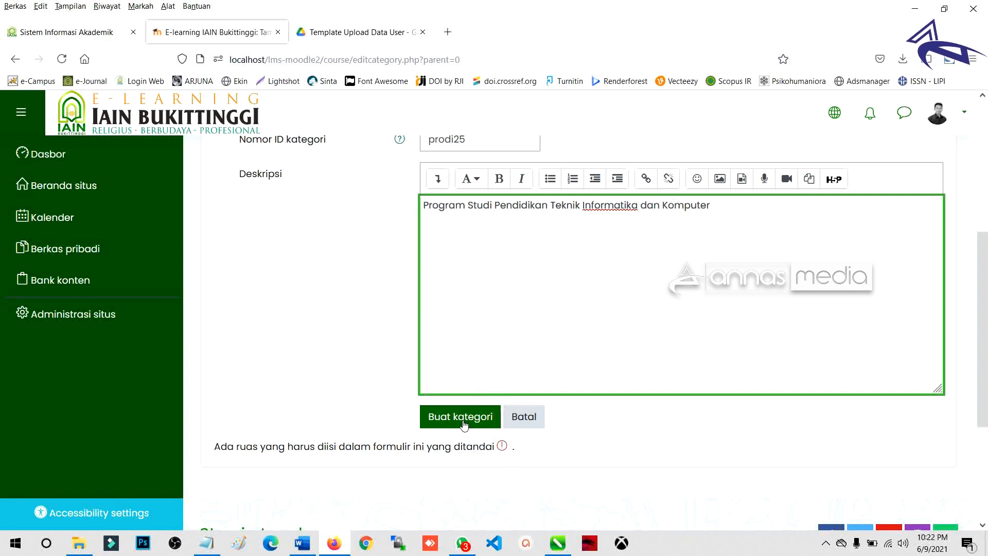
{"action": "left_click", "coordinate": [464, 425]}
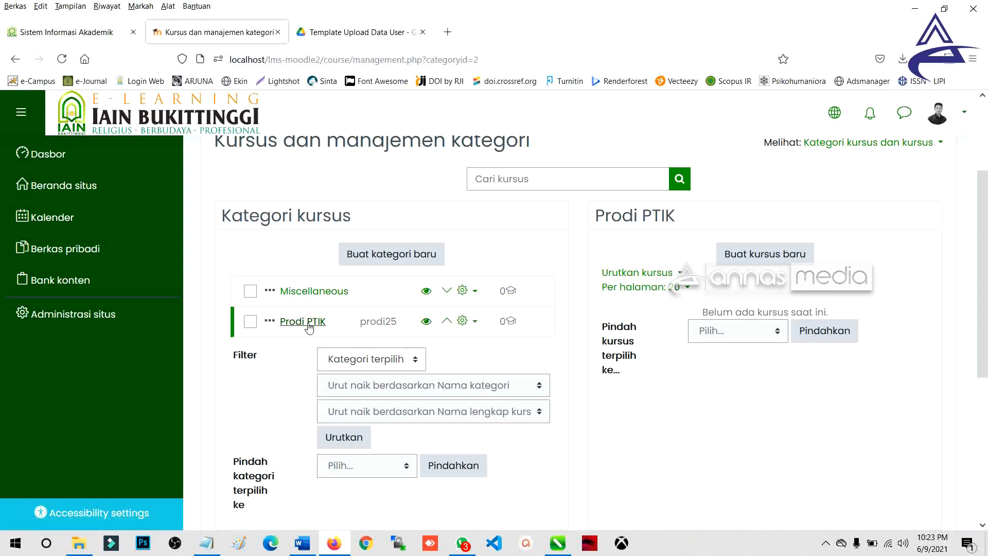
Hide the Miscellaneous category and make it visible again.
{"action": "mouse_move", "coordinate": [334, 323]}
{"action": "left_mouse_down"}
{"action": "mouse_move", "coordinate": [294, 322]}
{"action": "mouse_move", "coordinate": [328, 318]}
{"action": "left_mouse_up"}
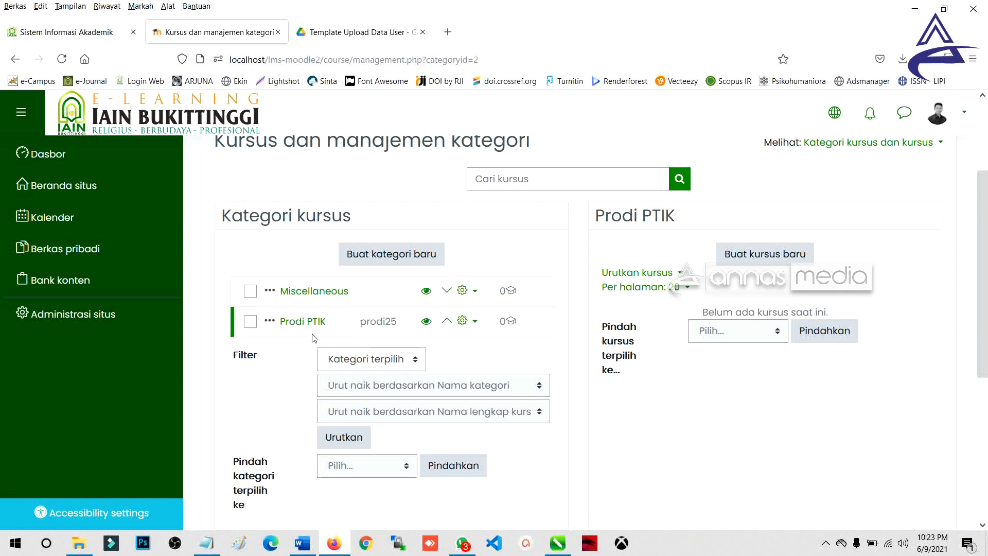
{"action": "mouse_move", "coordinate": [345, 325]}
{"action": "left_mouse_down"}
{"action": "mouse_move", "coordinate": [309, 326]}
{"action": "mouse_move", "coordinate": [328, 325]}
{"action": "left_mouse_up"}
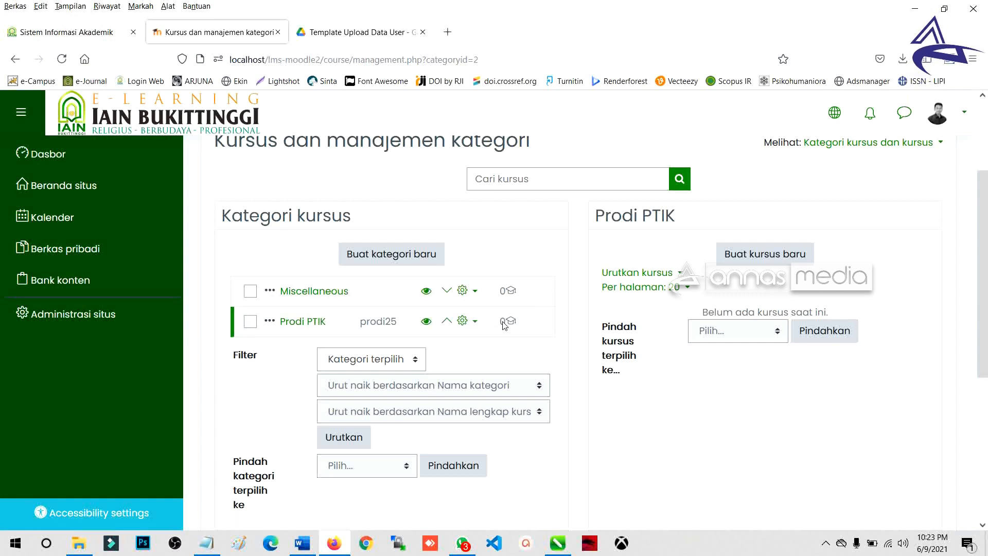
{"action": "left_click", "coordinate": [427, 292]}
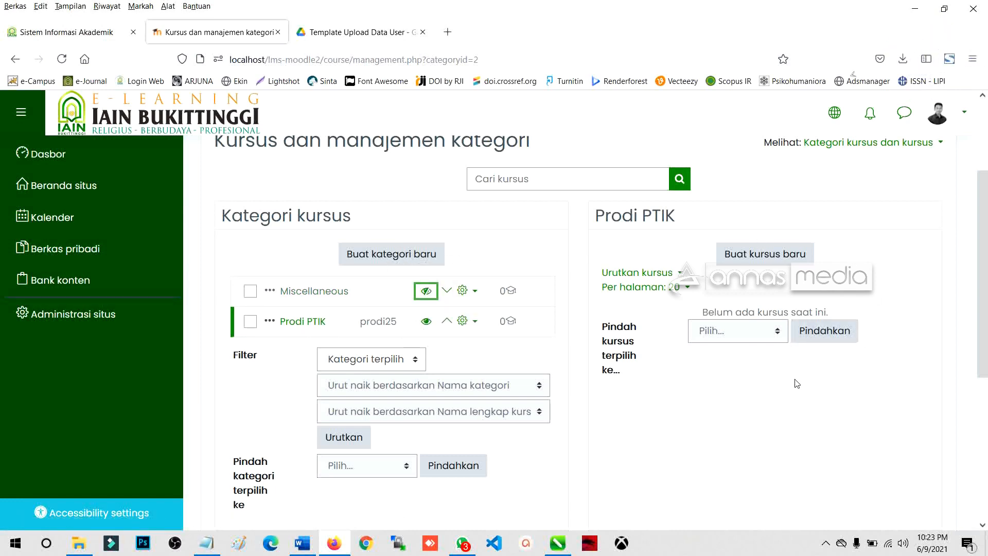
{"action": "left_click", "coordinate": [426, 291]}
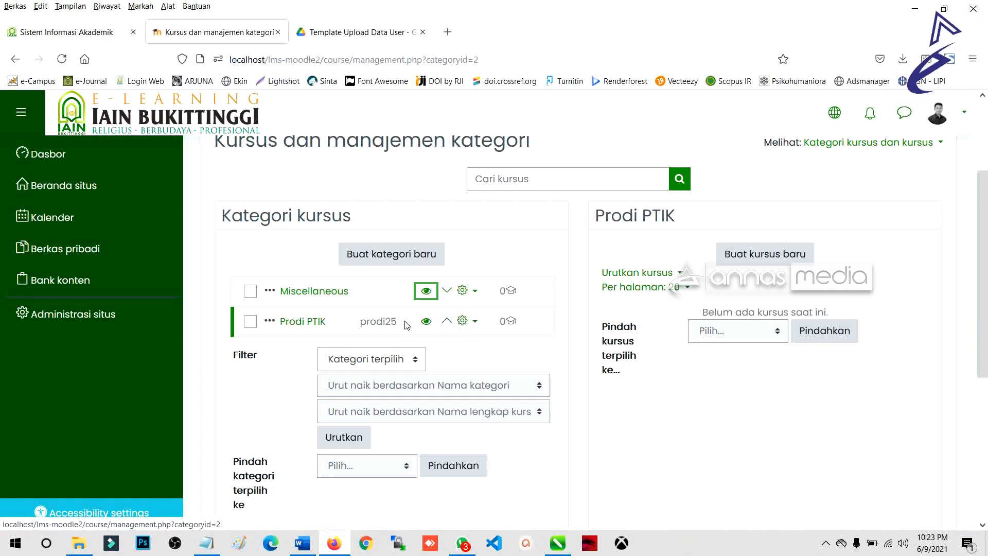
Examine the management actions available for the Prodi PTIK category in the category list.
{"action": "left_click", "coordinate": [468, 322]}
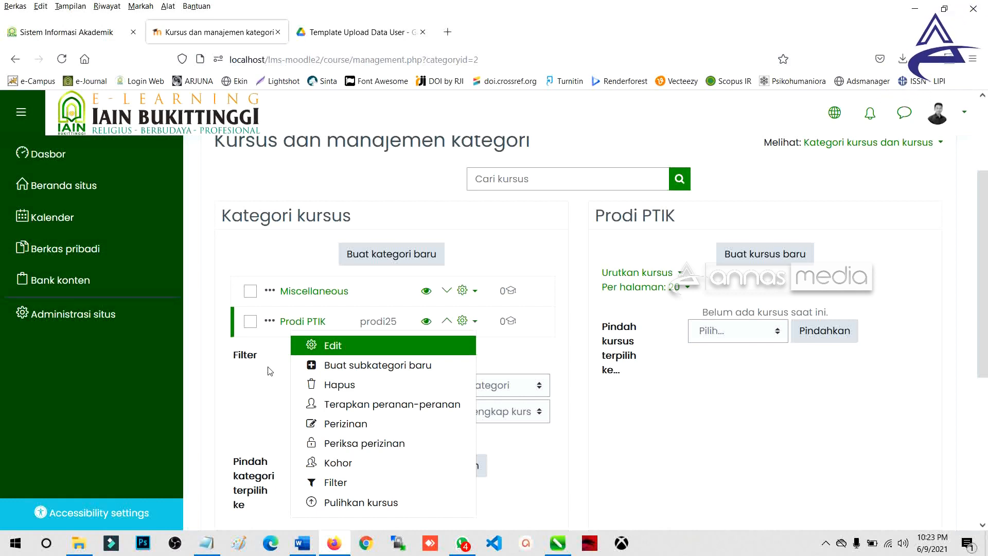
{"action": "left_click", "coordinate": [267, 371]}
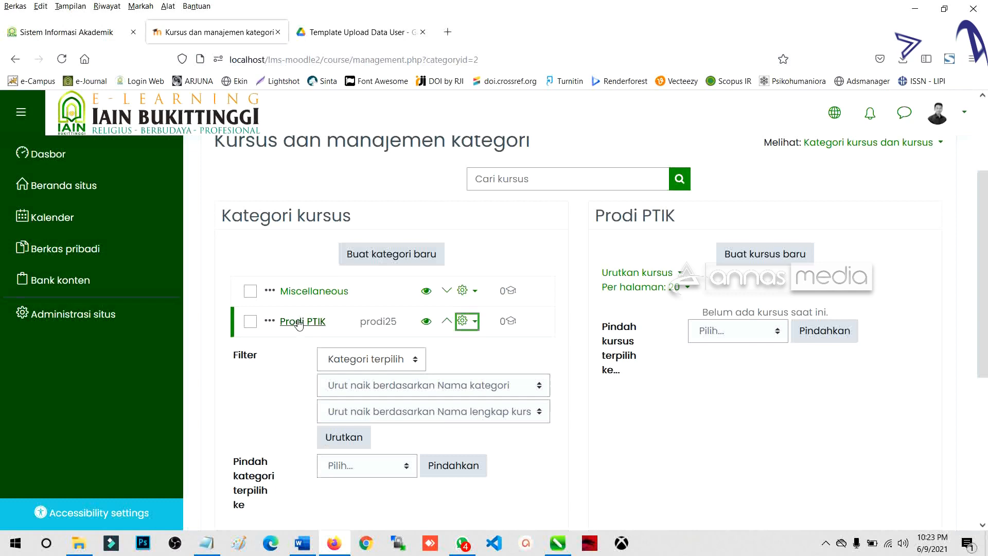
{"action": "left_click_drag", "start_coordinate": [280, 323], "coordinate": [325, 325]}
{"action": "left_click", "coordinate": [328, 324]}
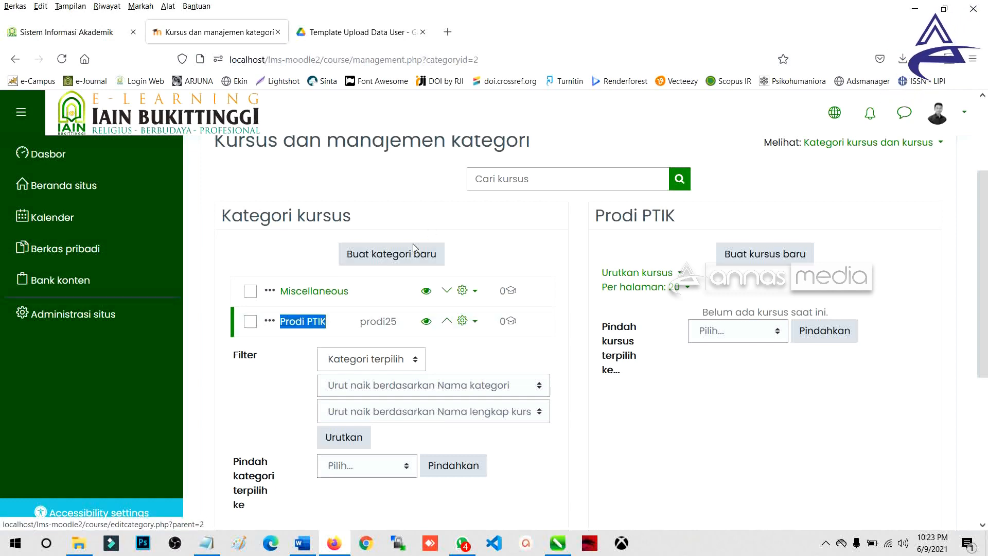
Start another new category and change its parent category to Puncak.
{"action": "left_click", "coordinate": [400, 266]}
{"action": "left_click", "coordinate": [401, 261]}
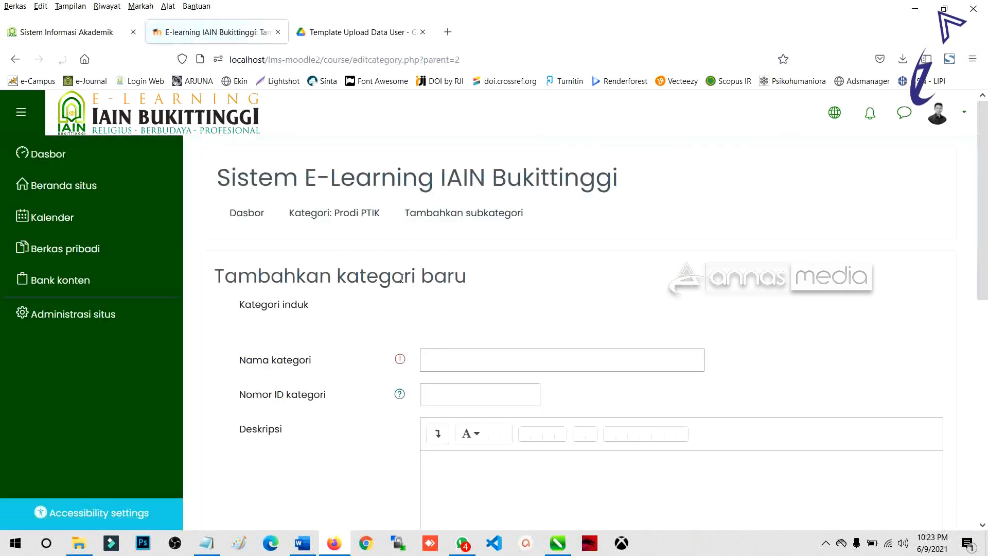
{"action": "left_click", "coordinate": [477, 341]}
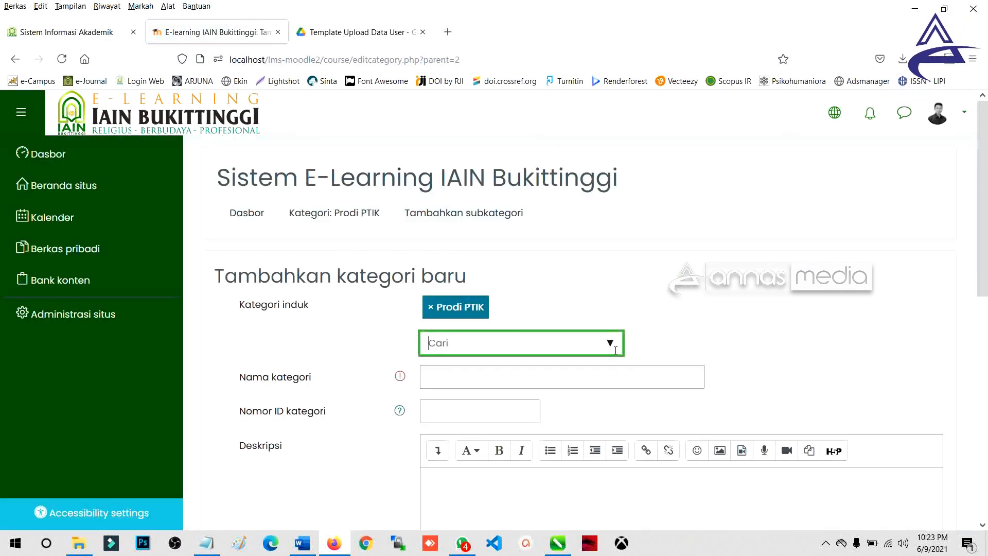
{"action": "left_click", "coordinate": [610, 345]}
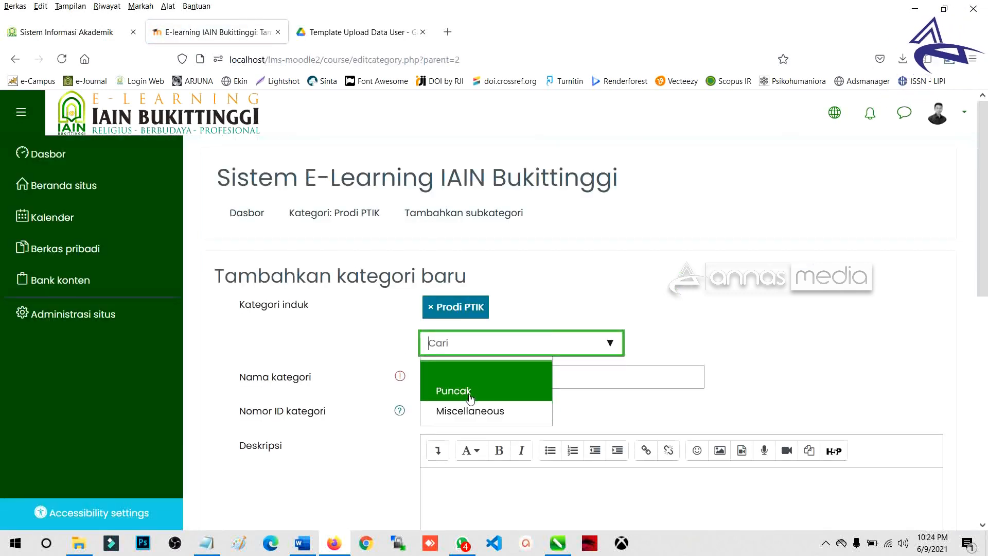
{"action": "key", "text": "ctrl"}
{"action": "key", "text": "ctrl"}
{"action": "key", "text": "ctrl"}
{"action": "key", "text": "ctrl"}
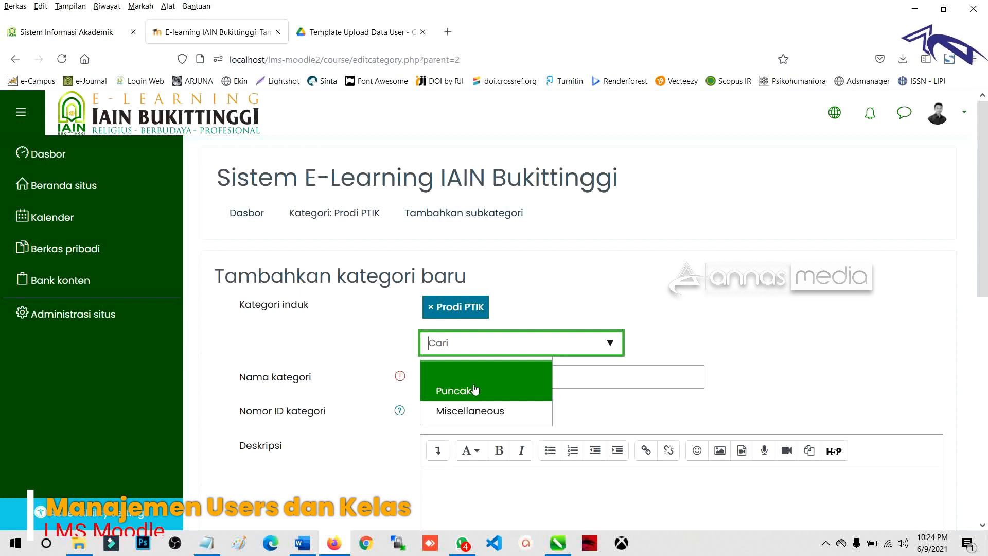
{"action": "left_click", "coordinate": [464, 396]}
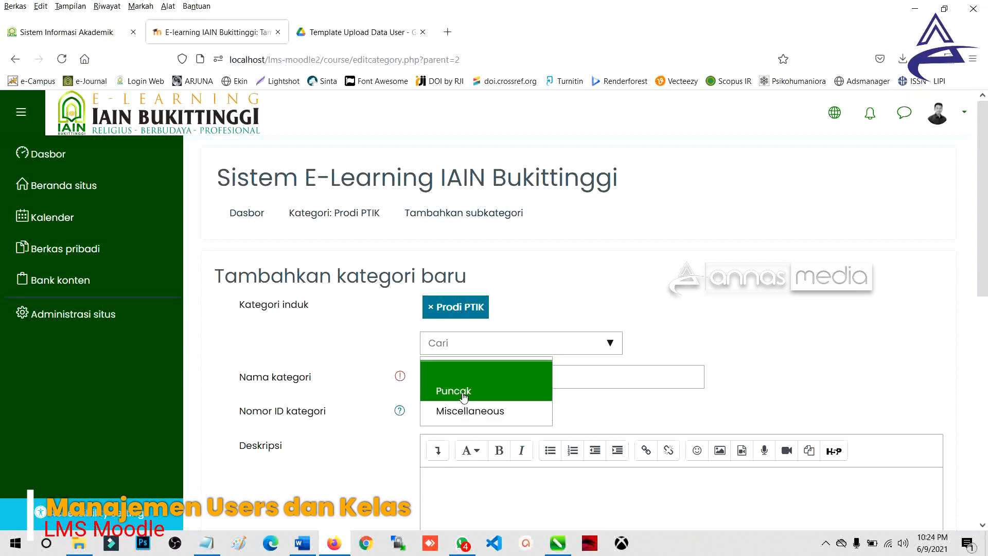
{"action": "left_click", "coordinate": [372, 337]}
Name the new category "Prodi PAI - S1" and set its category ID number to "prodi21".
{"action": "left_click", "coordinate": [446, 375]}
{"action": "type", "text": "Prodi PTIK pemilihan tindakan massal Prodi PTIK"}
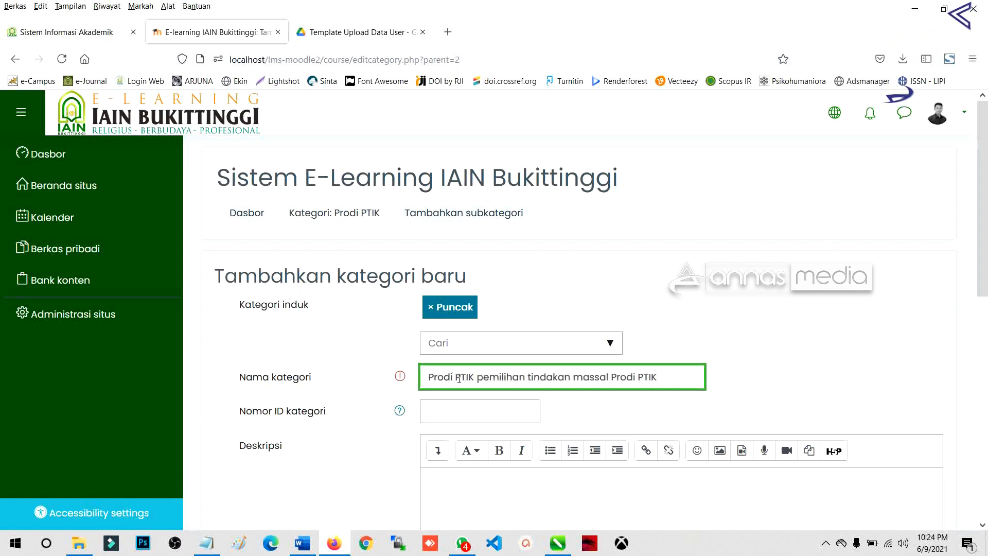
{"action": "key", "text": "ctrl+a"}
{"action": "key", "text": "ctrl+c"}
{"action": "type", "text": "Prodi"}
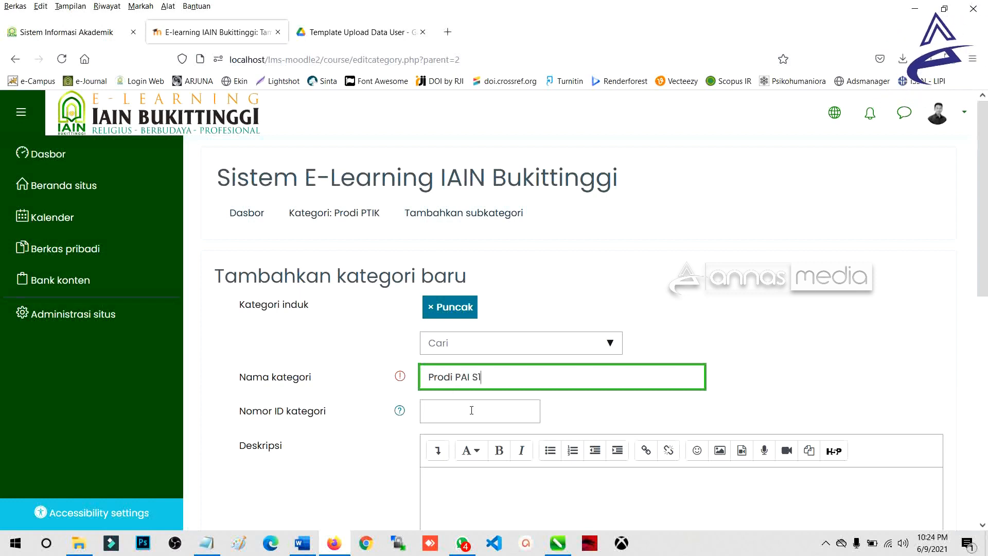
{"action": "scroll", "coordinate": [471, 410], "scroll_direction": "down", "scroll_amount": 2}
{"action": "type", "text": "-"}
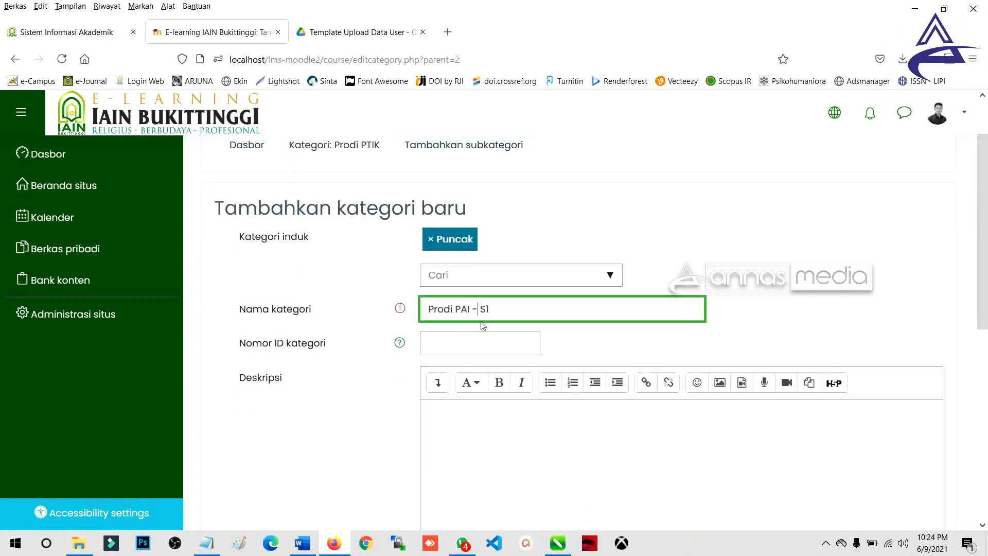
{"action": "left_click", "coordinate": [464, 349]}
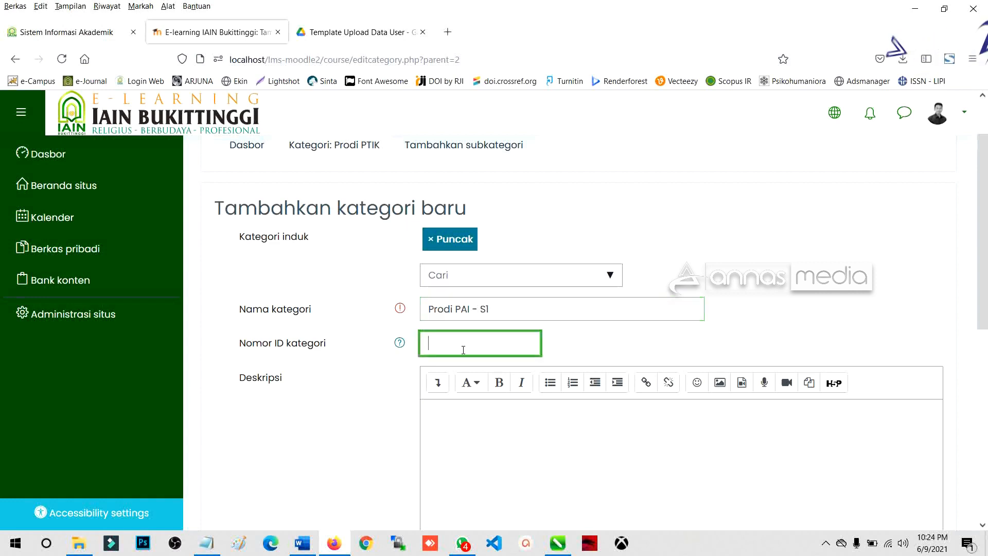
{"action": "type", "text": "prodi21"}
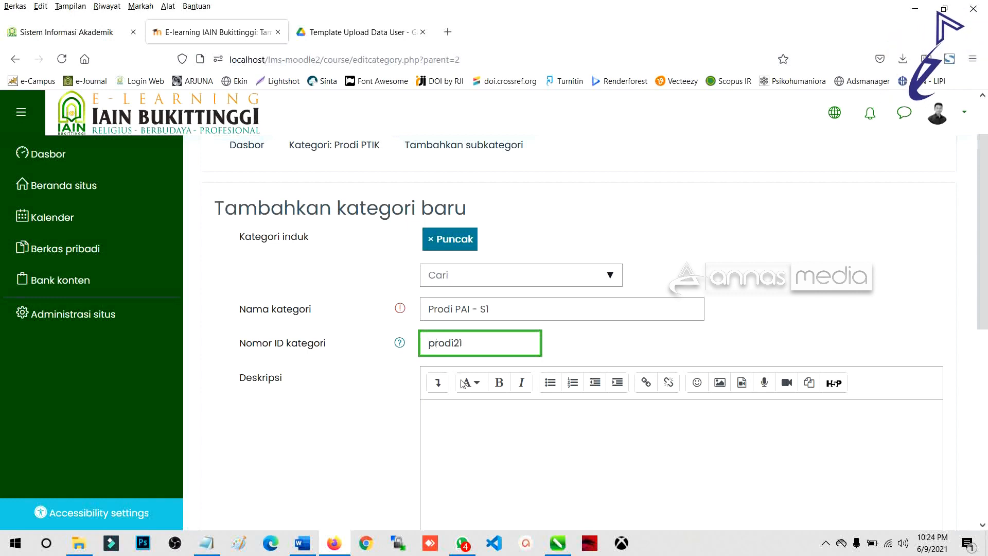
Enter "Program Studi Pendidikan Agama Islam - S1" as the description of the Prodi PAI - S1 category.
{"action": "left_click", "coordinate": [462, 417]}
{"action": "key", "text": "ctrl+v"}
{"action": "key", "text": "ctrl+a"}
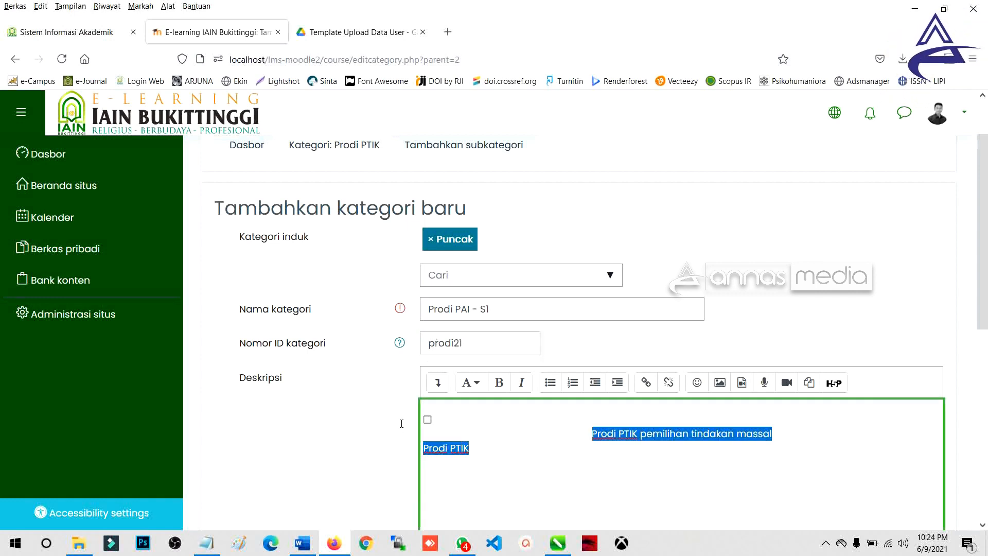
{"action": "key", "text": "Delete"}
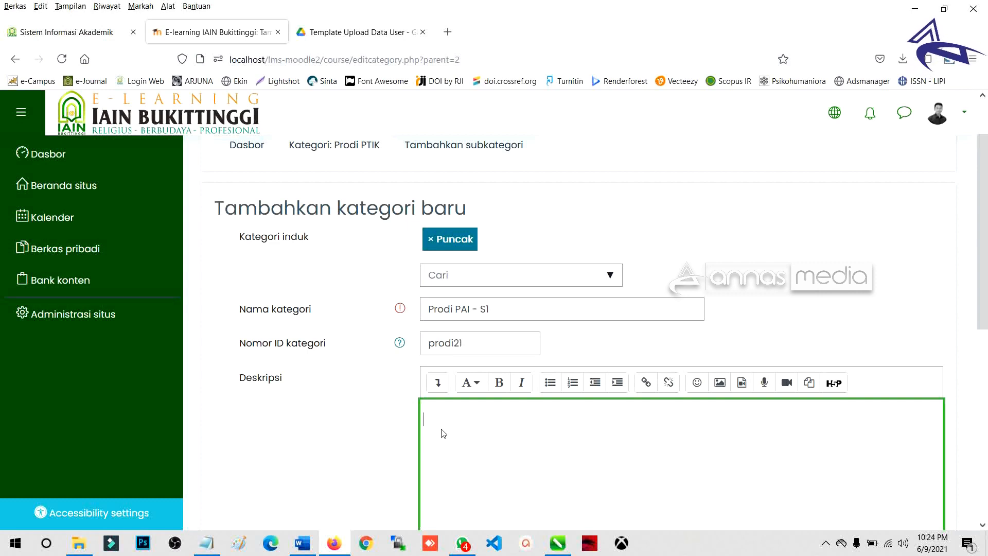
{"action": "type", "text": "Program Studi Pendidikan Agama Islam "}
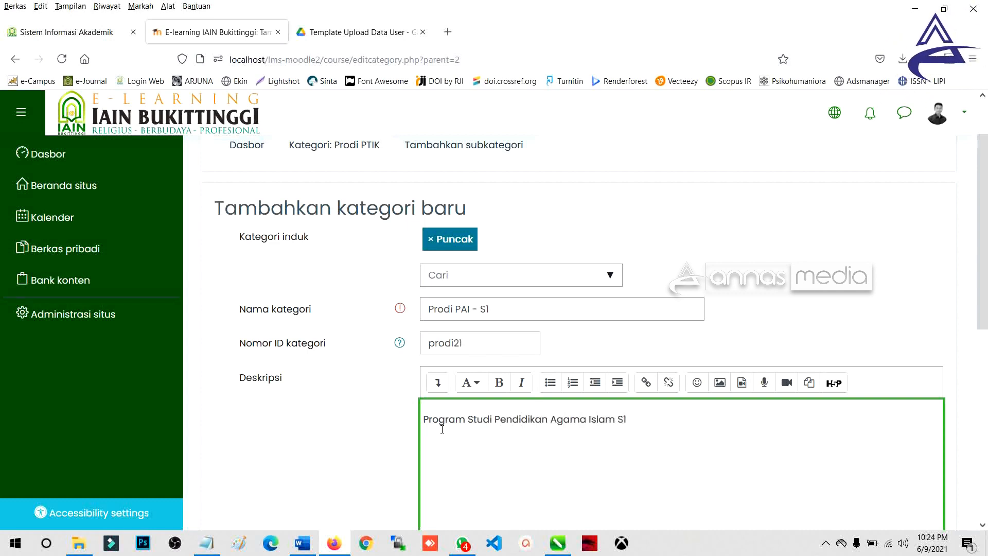
{"action": "type", "text": "-"}
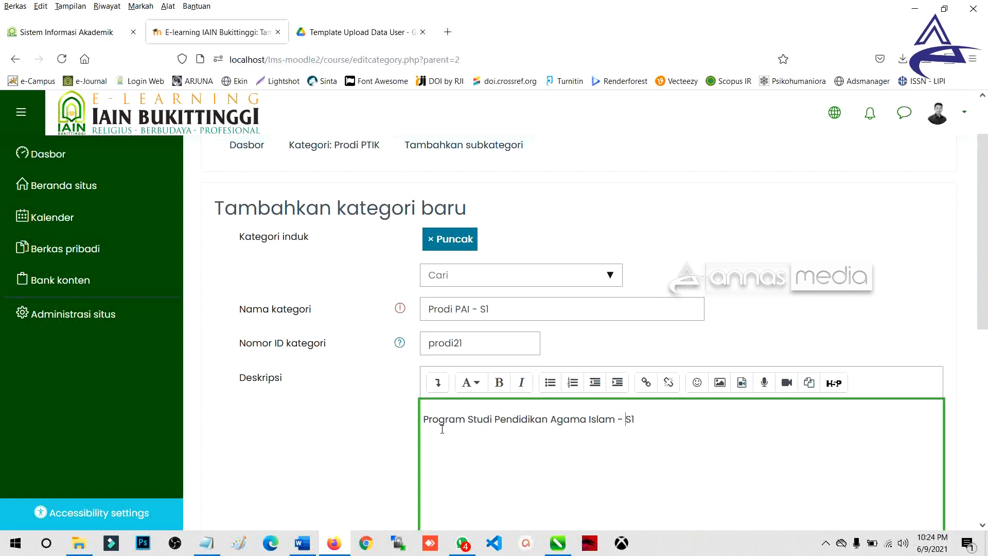
Create the Prodi PAI - S1 category and show it in the course category list.
{"action": "scroll", "coordinate": [445, 442], "scroll_direction": "down", "scroll_amount": 3}
{"action": "left_click", "coordinate": [446, 475]}
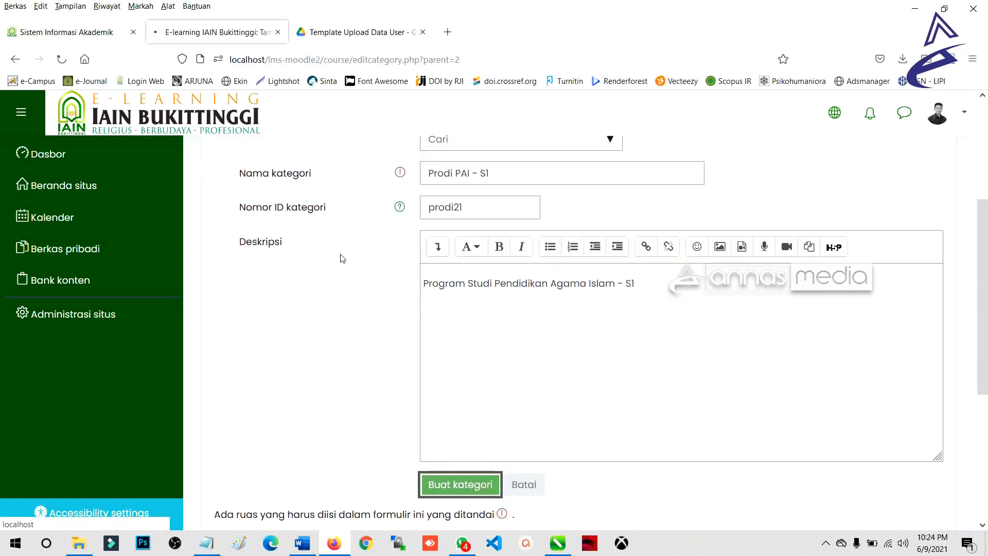
{"action": "scroll", "coordinate": [337, 258], "scroll_direction": "down", "scroll_amount": 2}
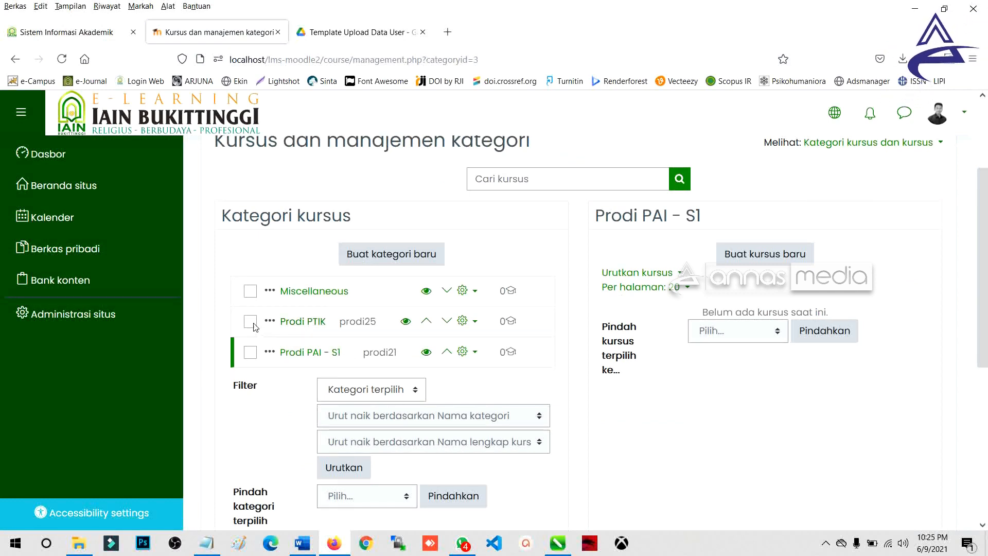
Open the site administration and show its user (Pengguna) options.
{"action": "scroll", "coordinate": [327, 334], "scroll_direction": "up", "scroll_amount": 4}
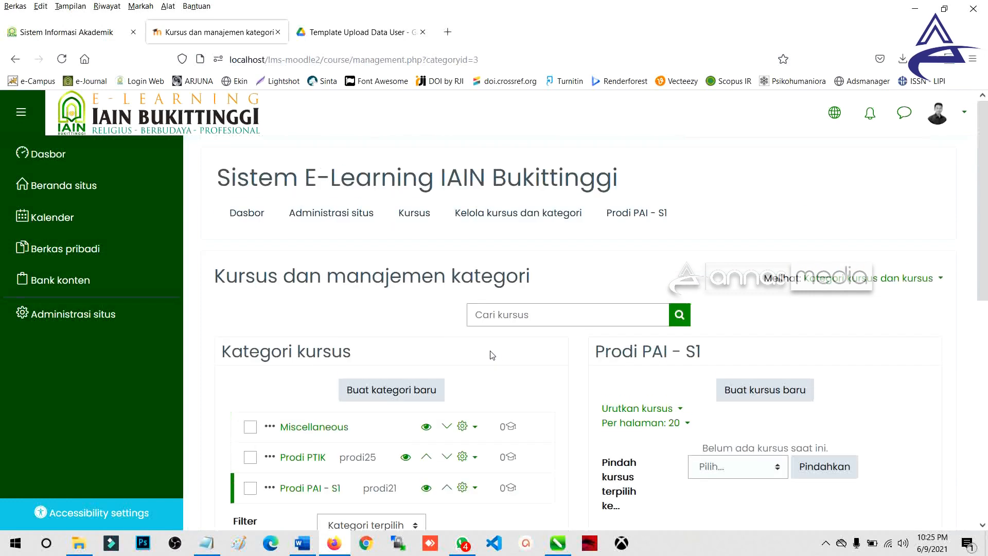
{"action": "scroll", "coordinate": [360, 330], "scroll_direction": "down", "scroll_amount": 2}
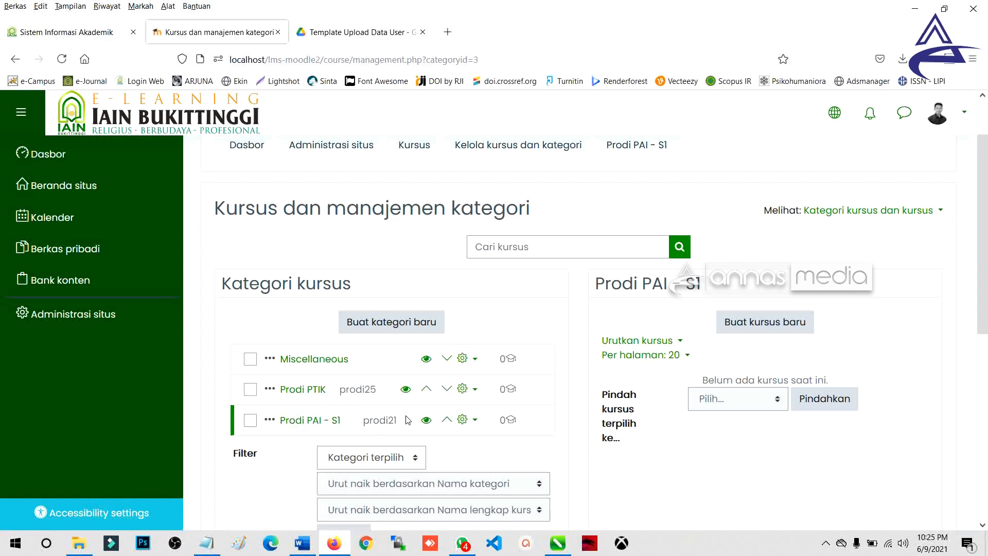
{"action": "scroll", "coordinate": [397, 391], "scroll_direction": "up", "scroll_amount": 2}
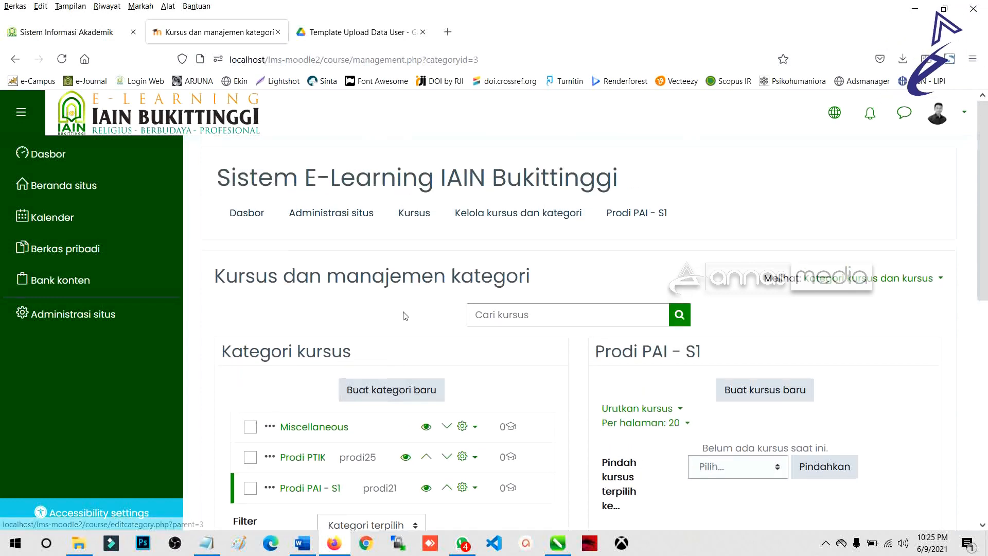
{"action": "left_click", "coordinate": [330, 215]}
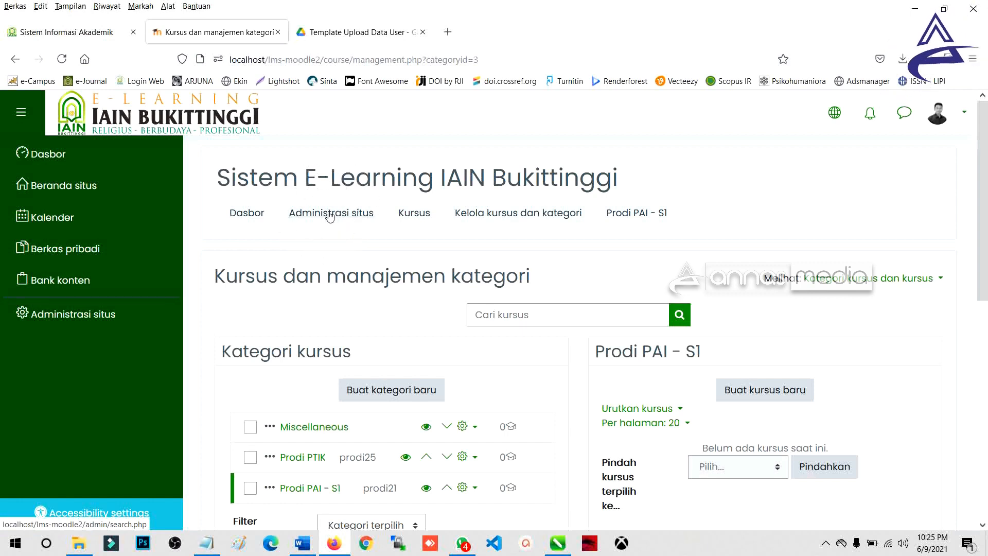
{"action": "left_click", "coordinate": [330, 215]}
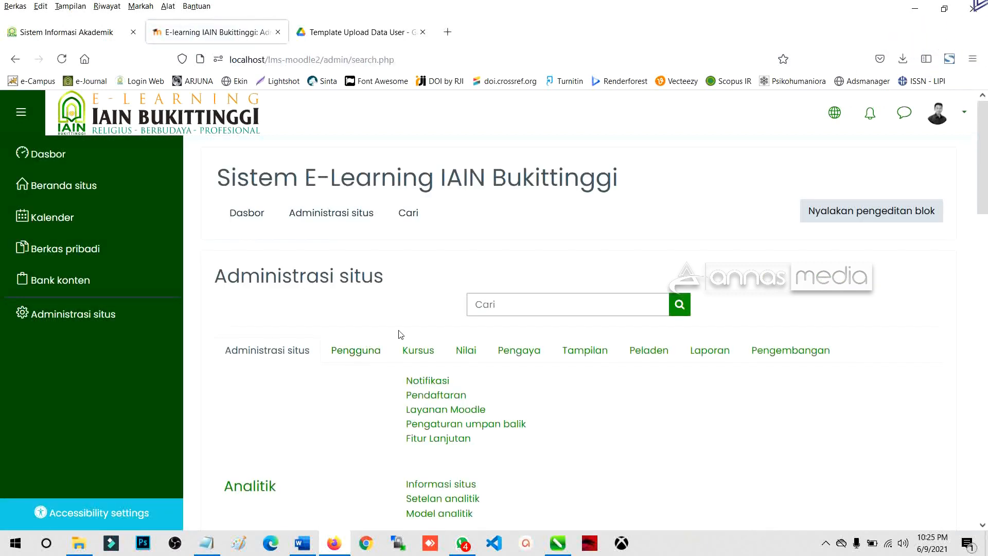
{"action": "scroll", "coordinate": [381, 319], "scroll_direction": "down", "scroll_amount": 3}
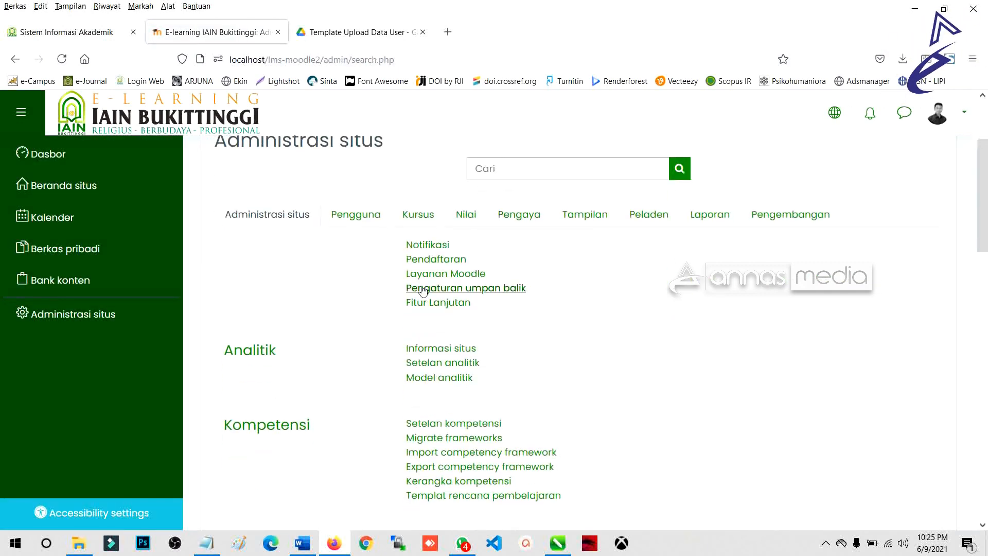
{"action": "left_click", "coordinate": [366, 219]}
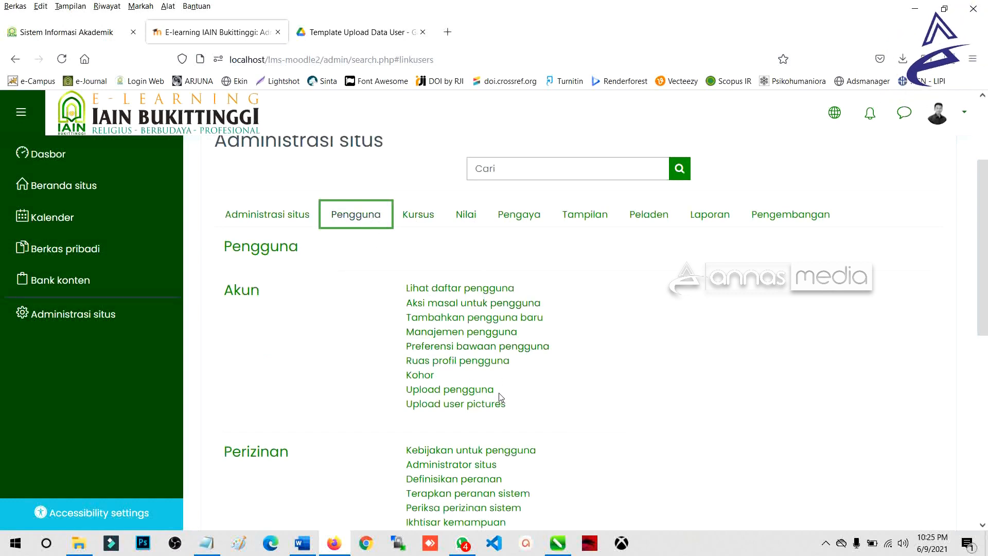
View the user management (Manajemen pengguna) settings page and return to the user administration options.
{"action": "left_click_drag", "start_coordinate": [444, 379], "coordinate": [403, 380]}
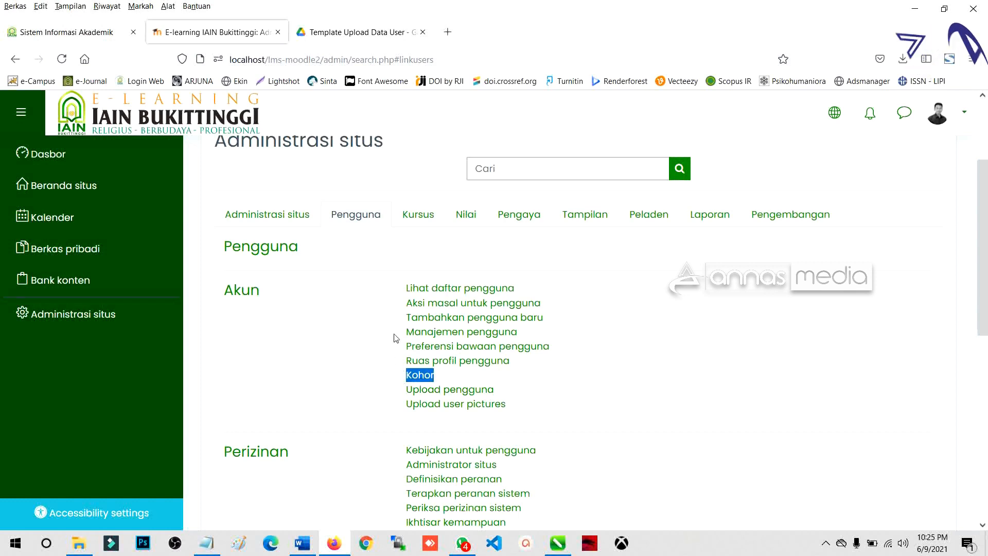
{"action": "mouse_move", "coordinate": [397, 336]}
{"action": "left_mouse_down"}
{"action": "mouse_move", "coordinate": [543, 335]}
{"action": "mouse_move", "coordinate": [406, 319]}
{"action": "left_mouse_up"}
{"action": "left_click", "coordinate": [553, 327]}
{"action": "left_click", "coordinate": [396, 319]}
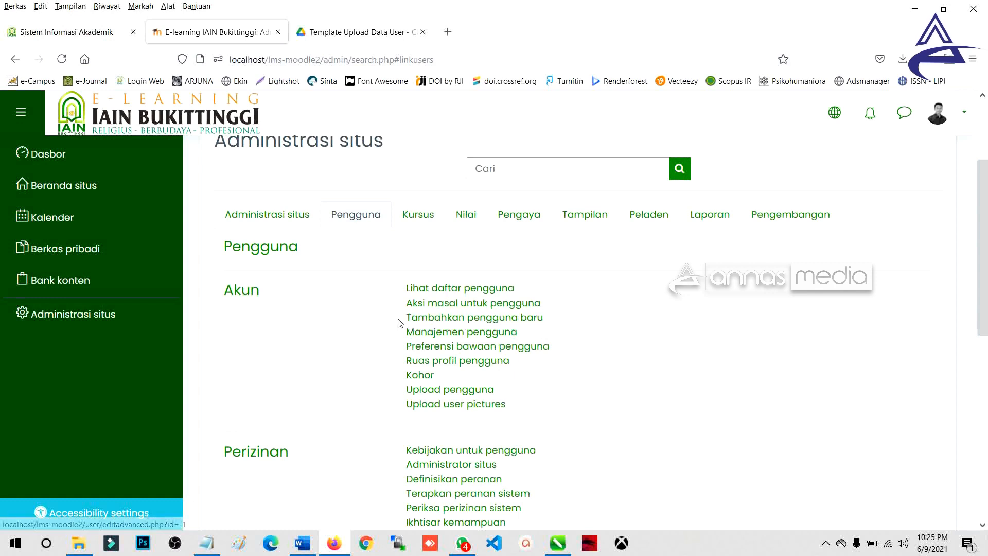
{"action": "left_click", "coordinate": [438, 334]}
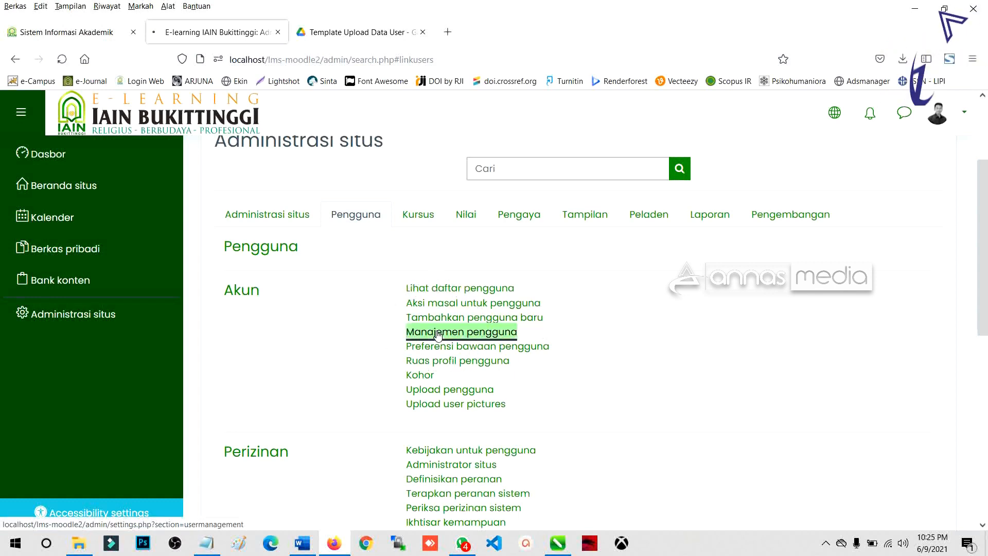
{"action": "scroll", "coordinate": [455, 334], "scroll_direction": "down", "scroll_amount": 5}
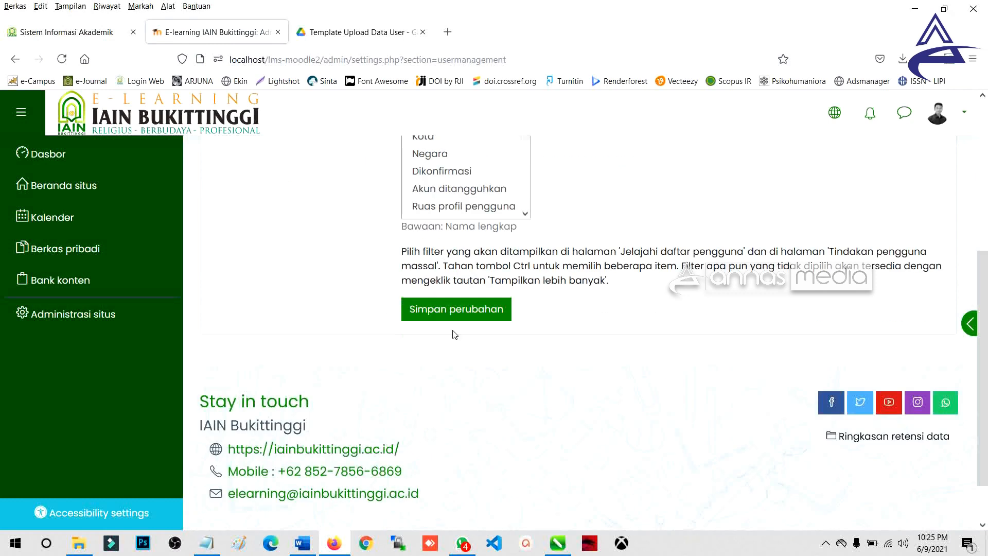
{"action": "scroll", "coordinate": [455, 335], "scroll_direction": "up", "scroll_amount": 5}
{"action": "left_click", "coordinate": [14, 59]}
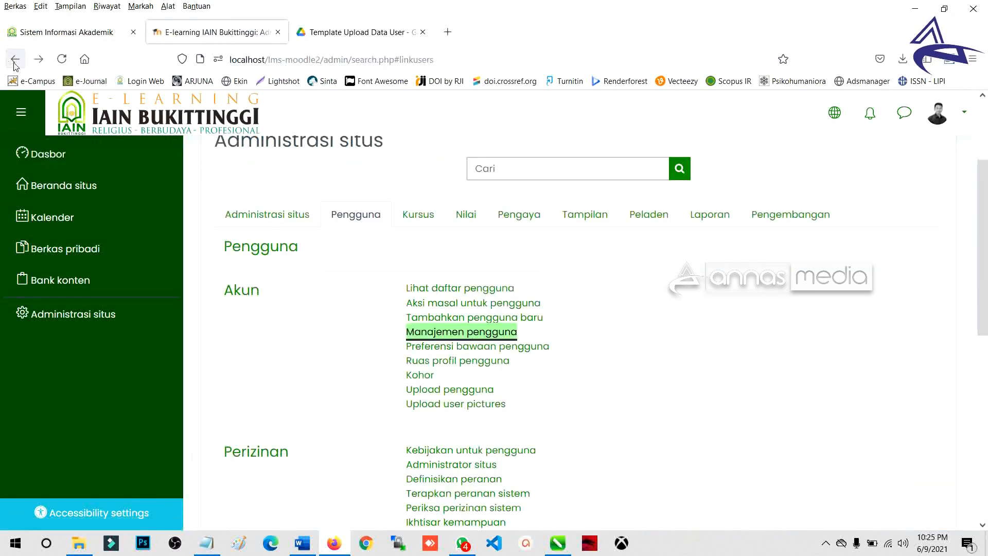
Open the list of users, examine the registered accounts, and return to the user administration options.
{"action": "left_click", "coordinate": [422, 292]}
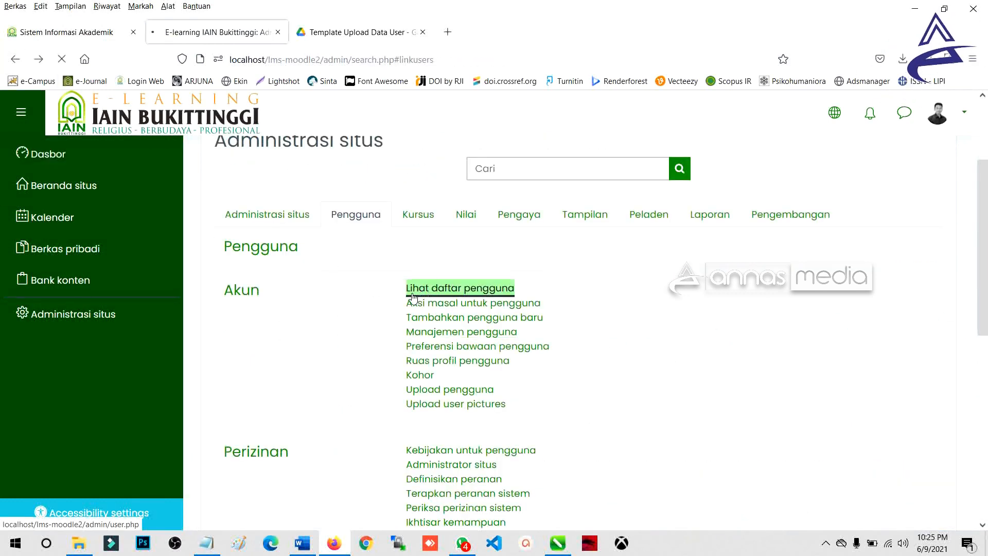
{"action": "scroll", "coordinate": [408, 293], "scroll_direction": "down", "scroll_amount": 3}
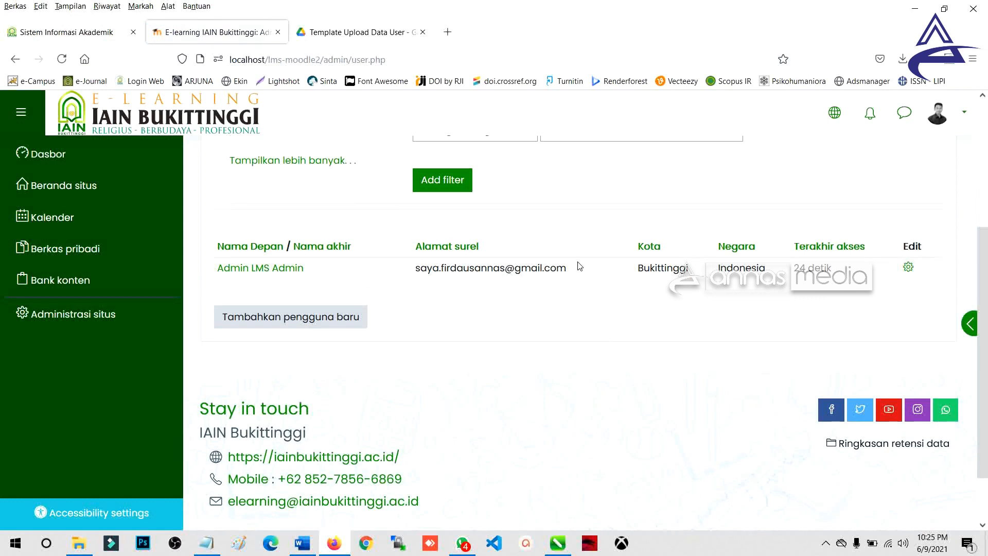
{"action": "triple_click", "coordinate": [311, 268]}
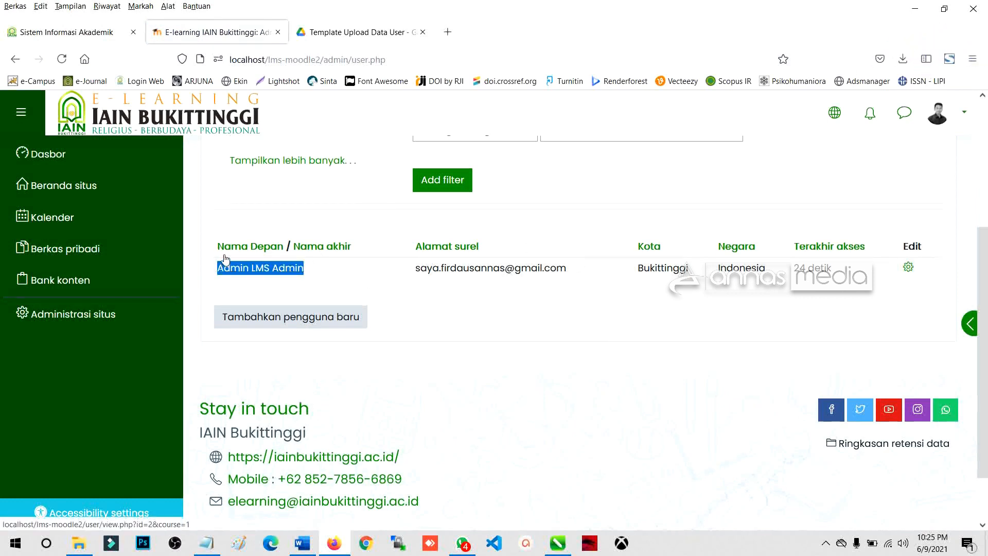
{"action": "key", "text": "alt+Left"}
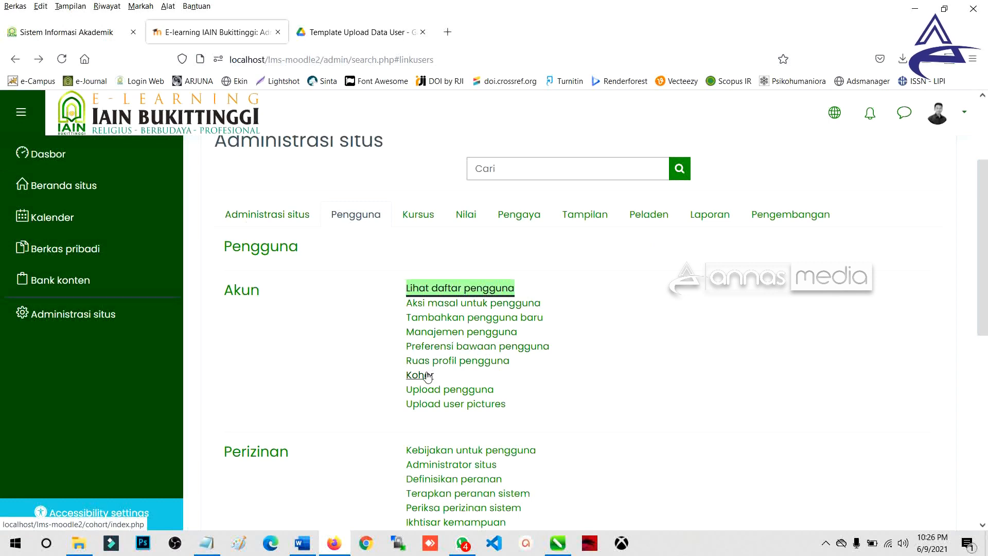
Open the cohort (Kohor) management page and show all cohorts.
{"action": "left_click_drag", "start_coordinate": [438, 381], "coordinate": [409, 383]}
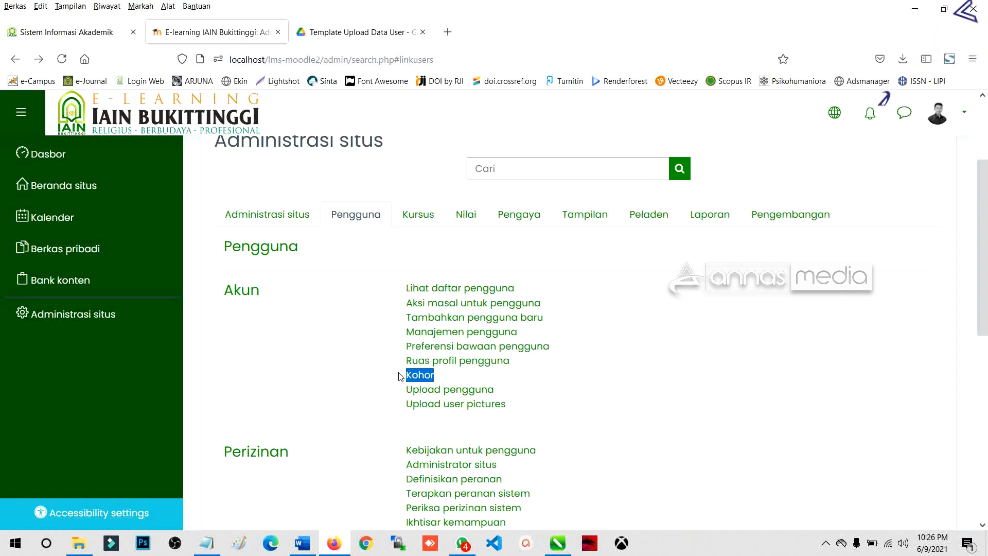
{"action": "left_click", "coordinate": [405, 381]}
{"action": "left_click_drag", "start_coordinate": [405, 382], "coordinate": [449, 384]}
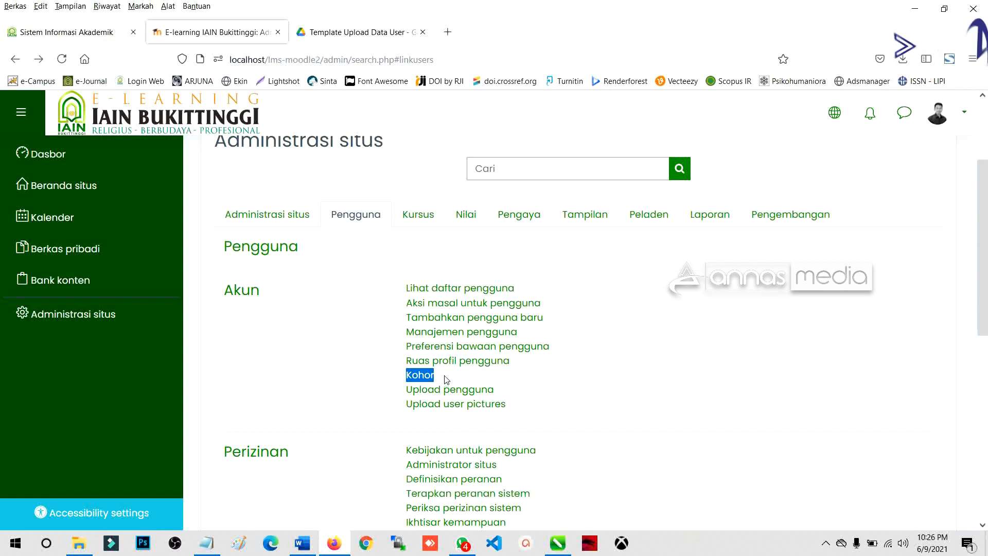
{"action": "left_click", "coordinate": [445, 381]}
{"action": "left_click", "coordinate": [421, 376]}
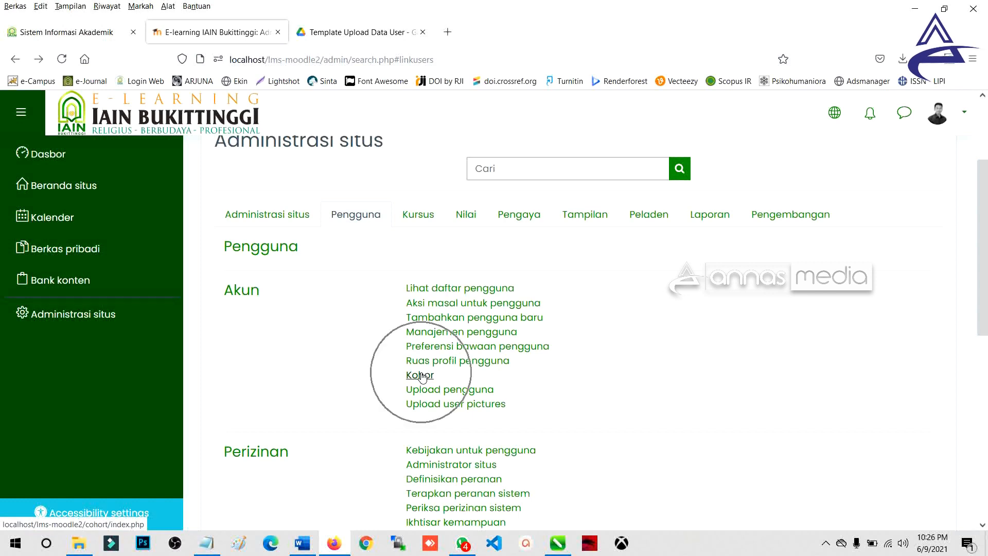
{"action": "left_click", "coordinate": [421, 376]}
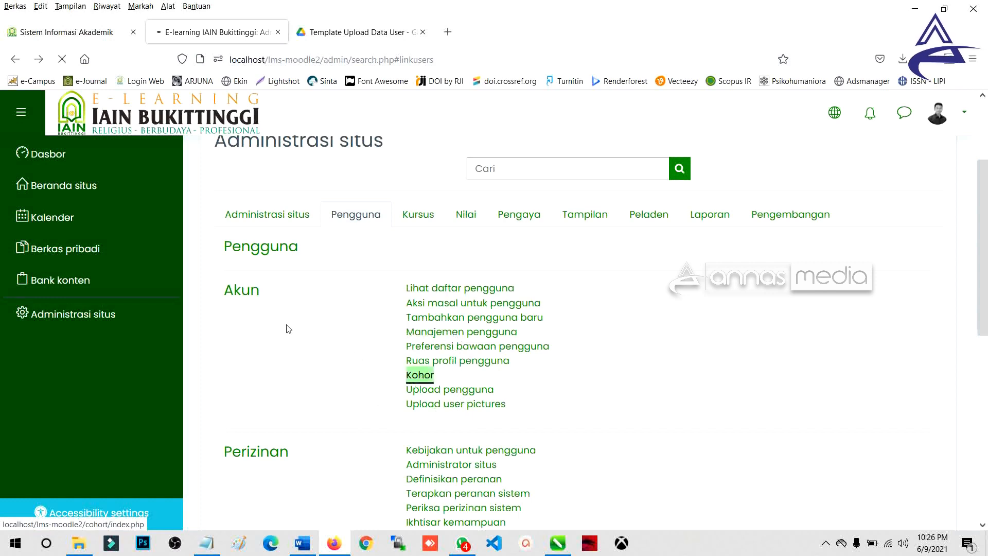
{"action": "scroll", "coordinate": [371, 254], "scroll_direction": "down", "scroll_amount": 1}
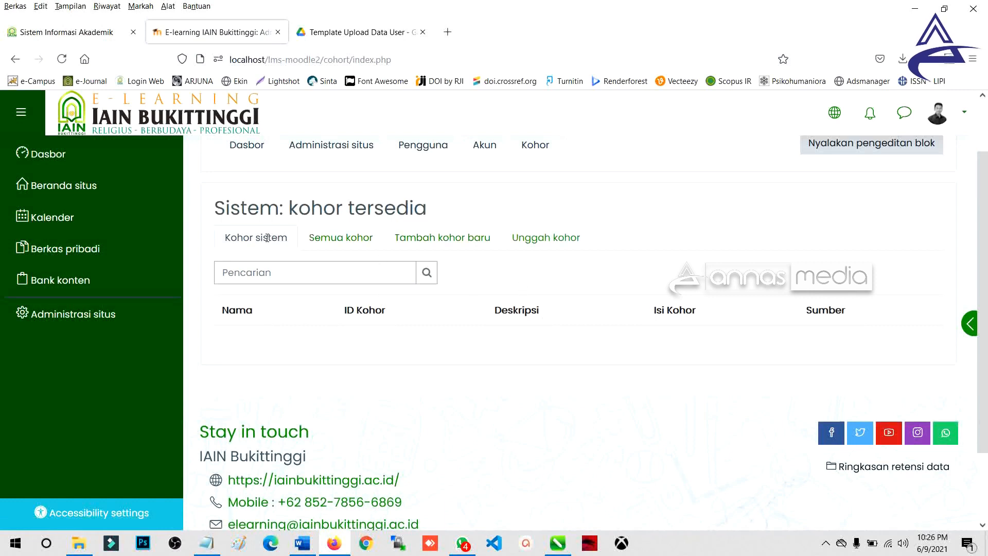
{"action": "left_click", "coordinate": [325, 239]}
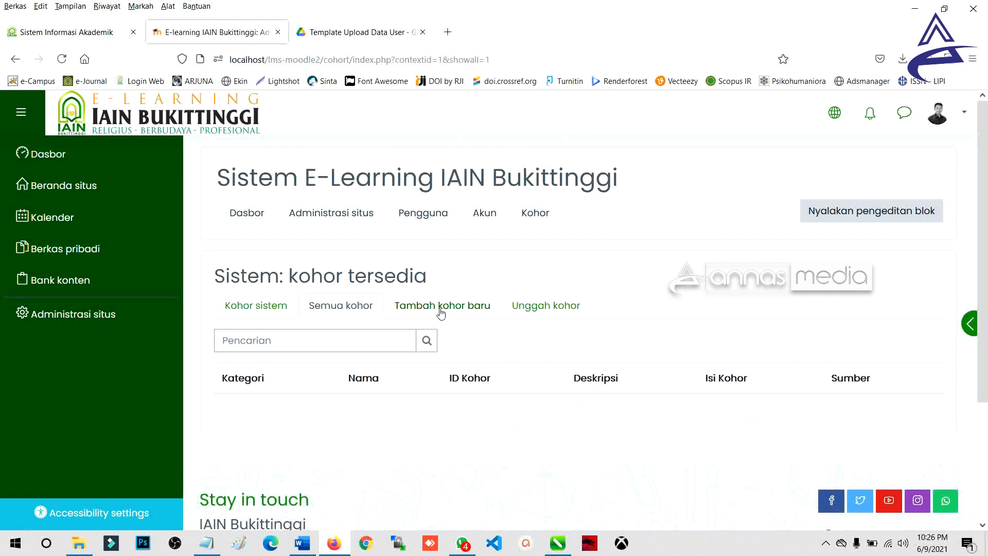
Open the form for adding a new cohort and examine its name, context, cohort ID and description fields.
{"action": "left_click", "coordinate": [441, 308]}
{"action": "scroll", "coordinate": [430, 274], "scroll_direction": "down", "scroll_amount": 2}
{"action": "scroll", "coordinate": [430, 275], "scroll_direction": "down", "scroll_amount": 3}
{"action": "scroll", "coordinate": [435, 266], "scroll_direction": "up", "scroll_amount": 3}
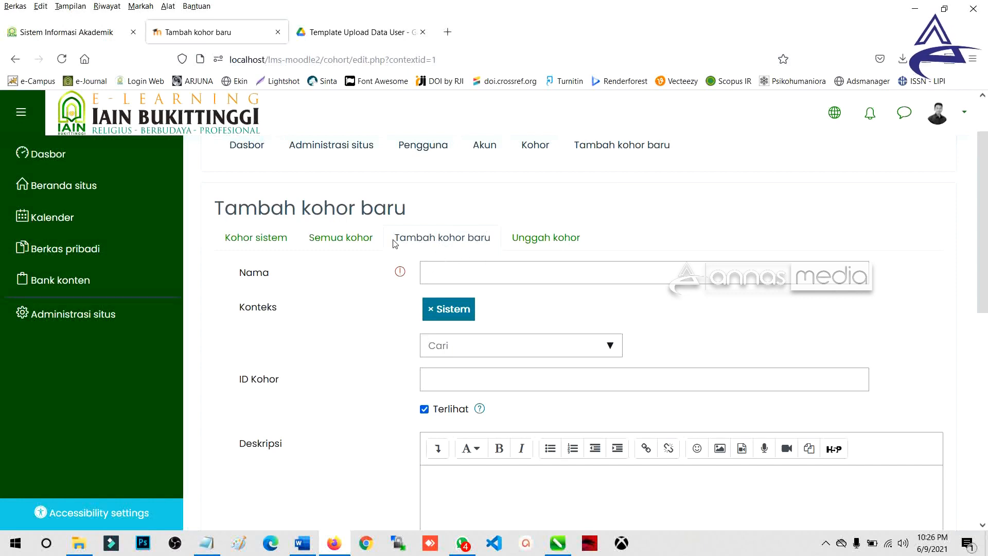
{"action": "left_click", "coordinate": [450, 272]}
{"action": "left_click", "coordinate": [457, 348]}
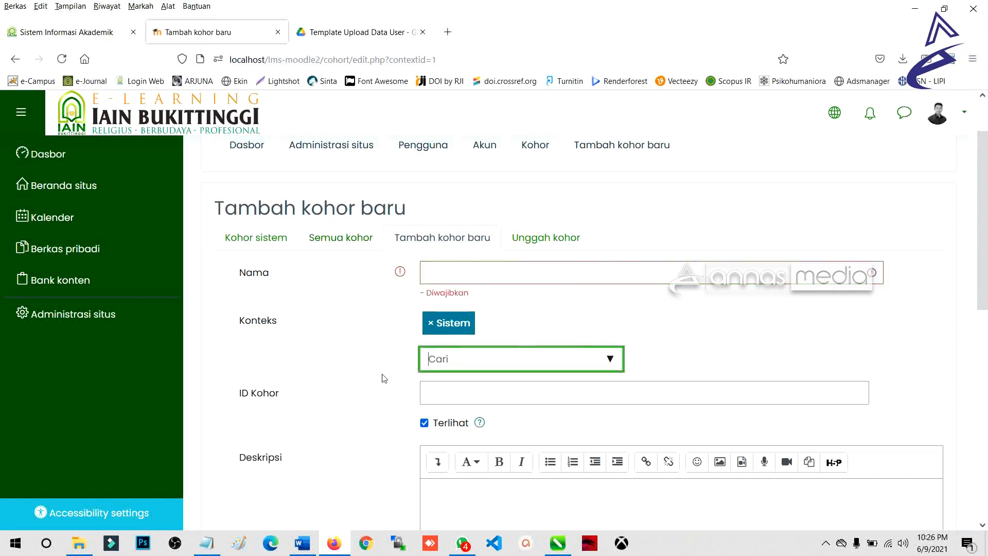
{"action": "left_click", "coordinate": [463, 392]}
{"action": "left_click", "coordinate": [452, 275]}
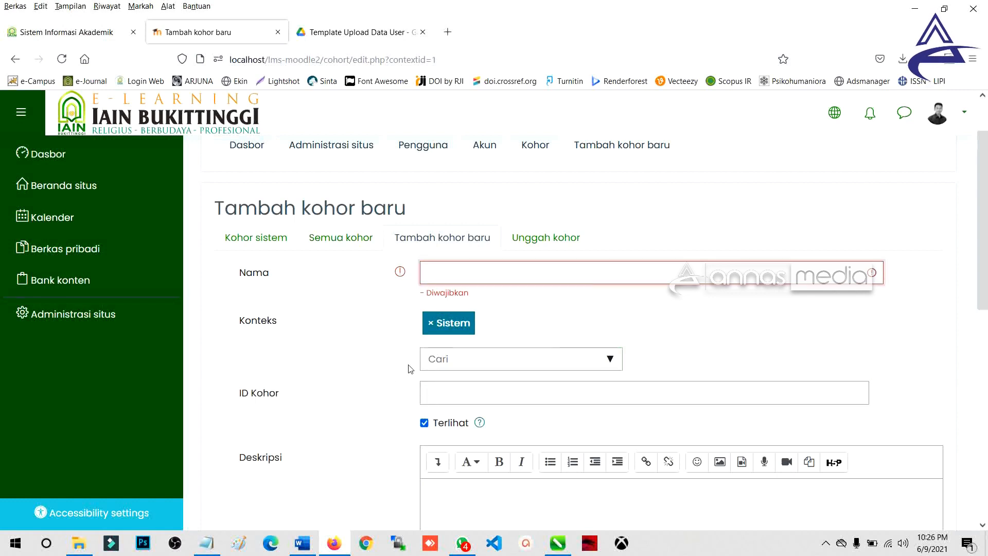
{"action": "scroll", "coordinate": [409, 370], "scroll_direction": "down", "scroll_amount": 1}
{"action": "scroll", "coordinate": [409, 370], "scroll_direction": "up", "scroll_amount": 1}
Open the cohort upload (Unggah kohor) page.
{"action": "left_click", "coordinate": [528, 247]}
{"action": "left_click", "coordinate": [529, 250]}
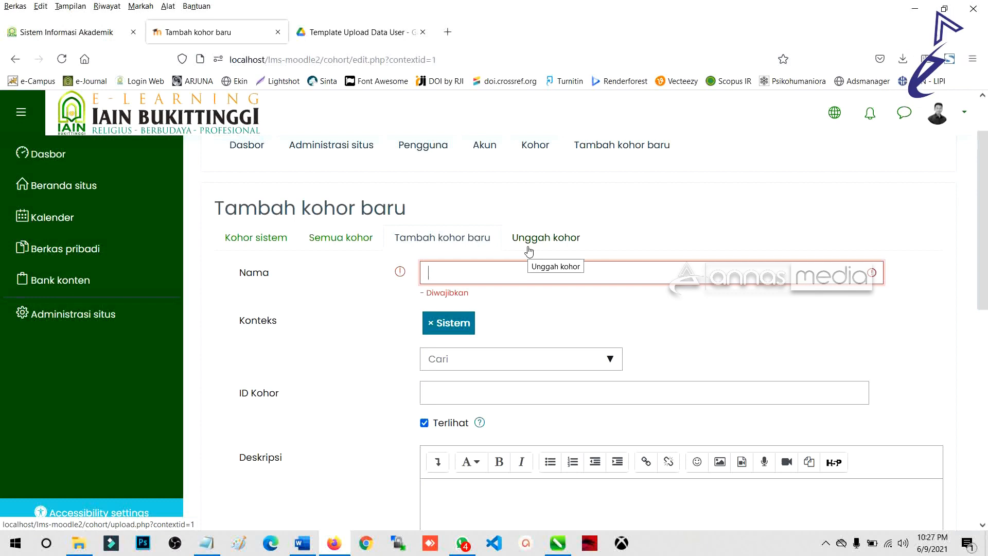
{"action": "left_click", "coordinate": [529, 251]}
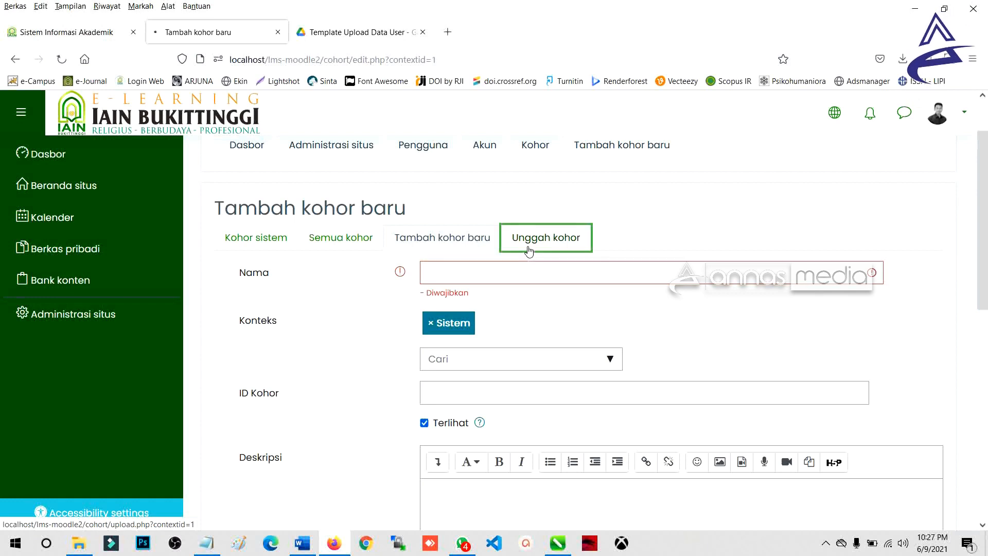
Switch to File Explorer and open the Data_Kelas file from the Lecturer - 12 folder in Excel.
{"action": "left_click", "coordinate": [83, 543]}
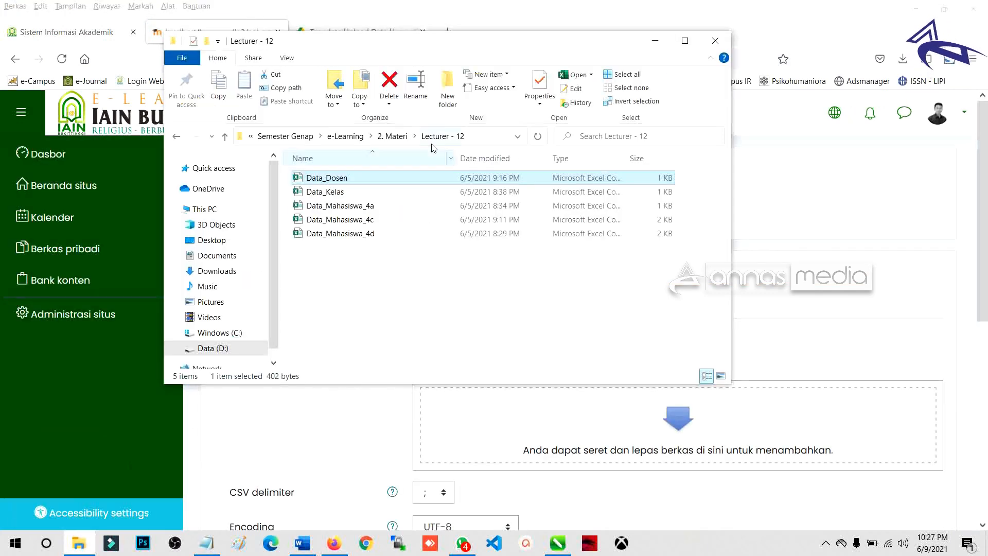
{"action": "left_click", "coordinate": [383, 192]}
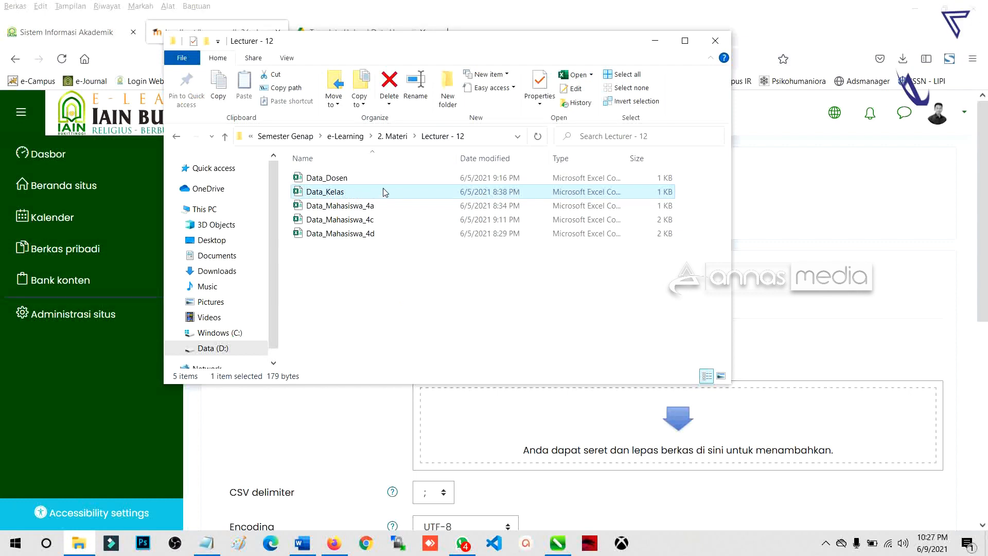
{"action": "double_click", "coordinate": [327, 192]}
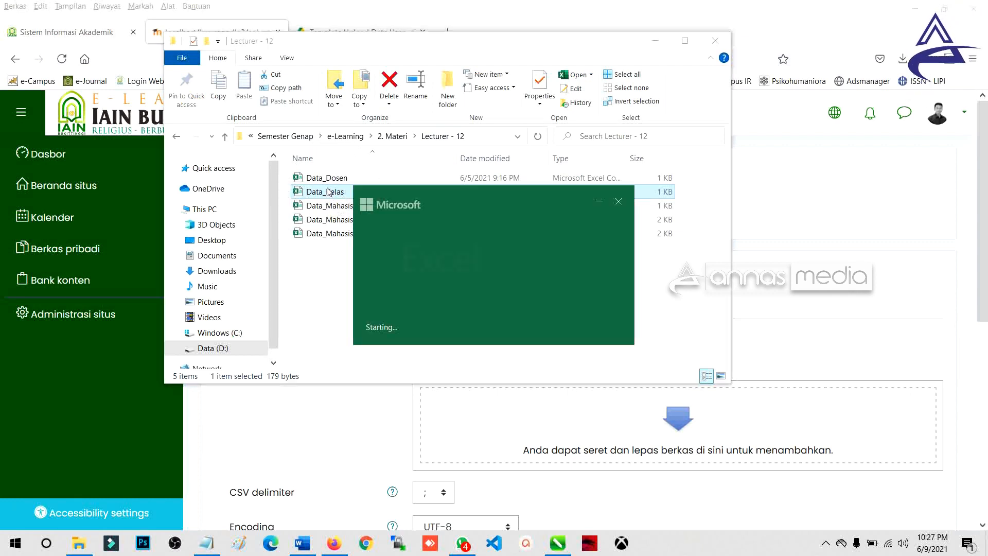
Widen the NAME and CohortID columns of the Data_Kelas sheet and make header row 1 taller.
{"action": "left_click_drag", "start_coordinate": [38, 137], "coordinate": [160, 137]}
{"action": "double_click", "coordinate": [140, 134]}
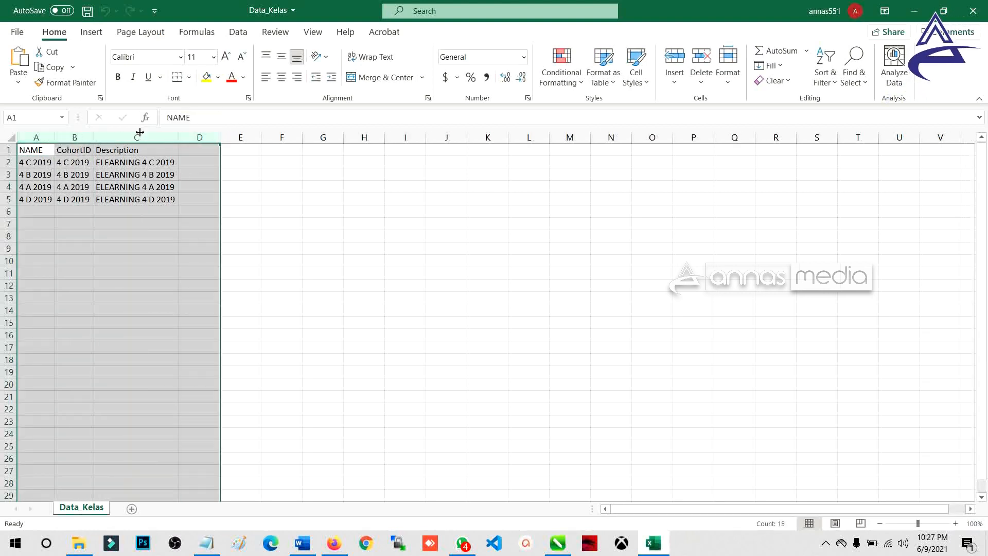
{"action": "left_click", "coordinate": [89, 138]}
{"action": "left_click_drag", "start_coordinate": [92, 138], "coordinate": [127, 138]}
{"action": "left_click_drag", "start_coordinate": [54, 138], "coordinate": [89, 138]}
{"action": "left_click_drag", "start_coordinate": [17, 156], "coordinate": [17, 167]}
Centre the header row's text horizontally and vertically.
{"action": "left_click", "coordinate": [15, 156]}
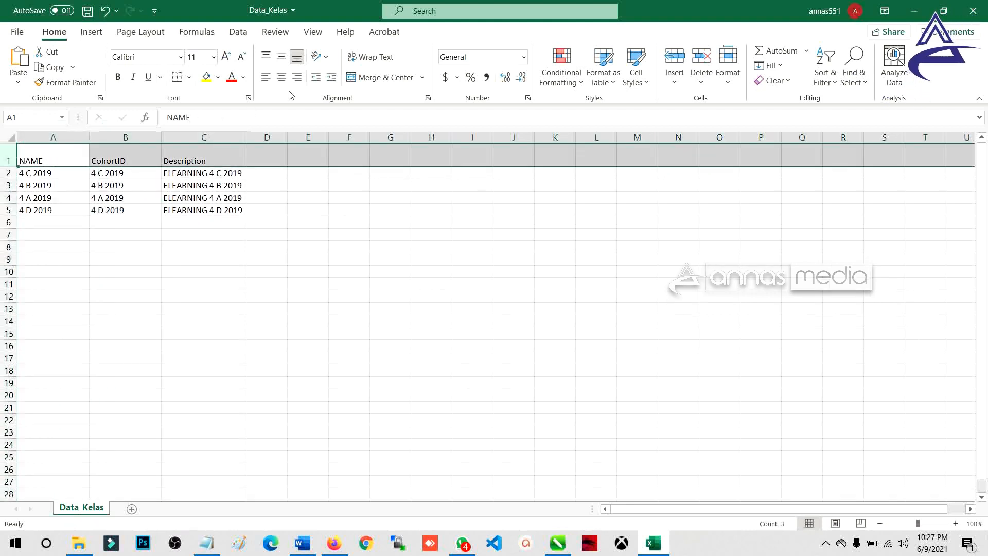
{"action": "left_click", "coordinate": [282, 77]}
{"action": "left_click", "coordinate": [281, 57]}
{"action": "left_click", "coordinate": [262, 278]}
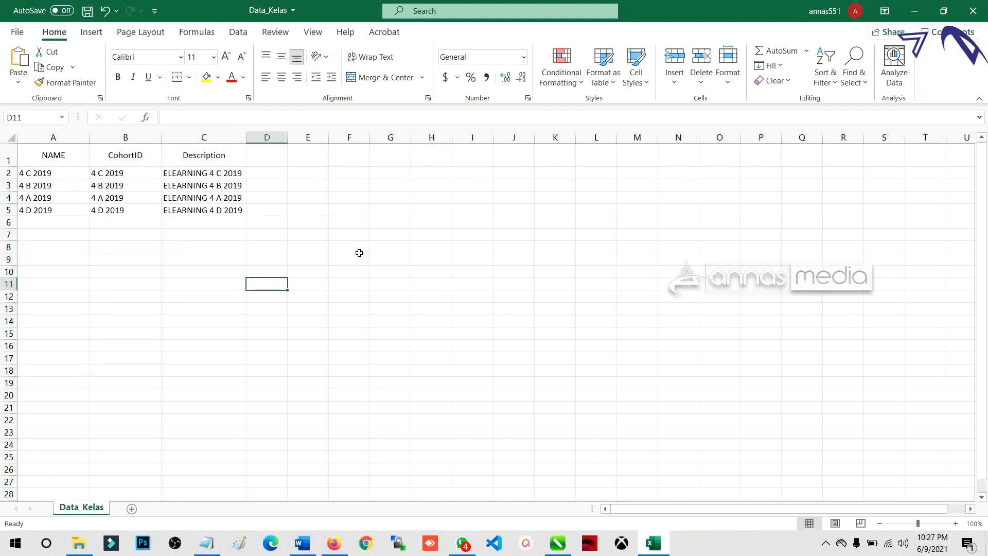
Make the header cells A1 to C1 bold, save Data_Kelas, and switch back to File Explorer.
{"action": "left_click_drag", "start_coordinate": [231, 156], "coordinate": [24, 155]}
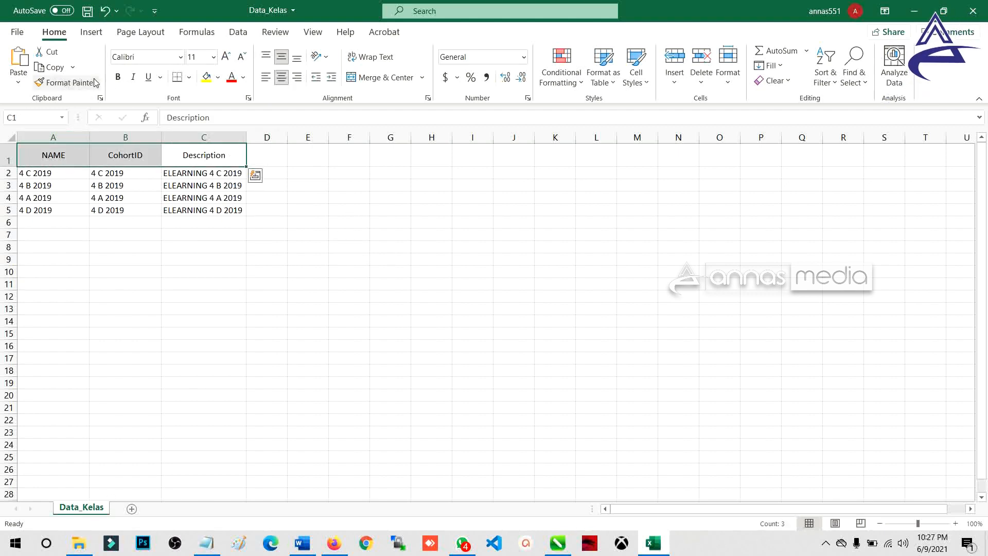
{"action": "left_click", "coordinate": [118, 77]}
{"action": "key", "text": "ctrl+s"}
{"action": "key", "text": "alt+Tab"}
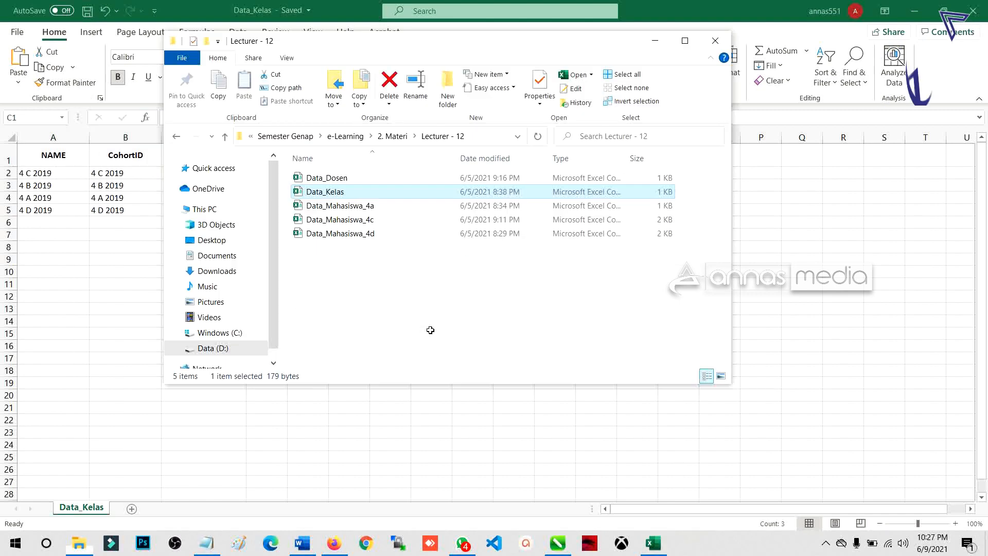
Switch to the browser and examine the file upload section of the Moodle cohort upload page.
{"action": "key", "text": "alt+Tab"}
{"action": "key", "text": "alt+Tab"}
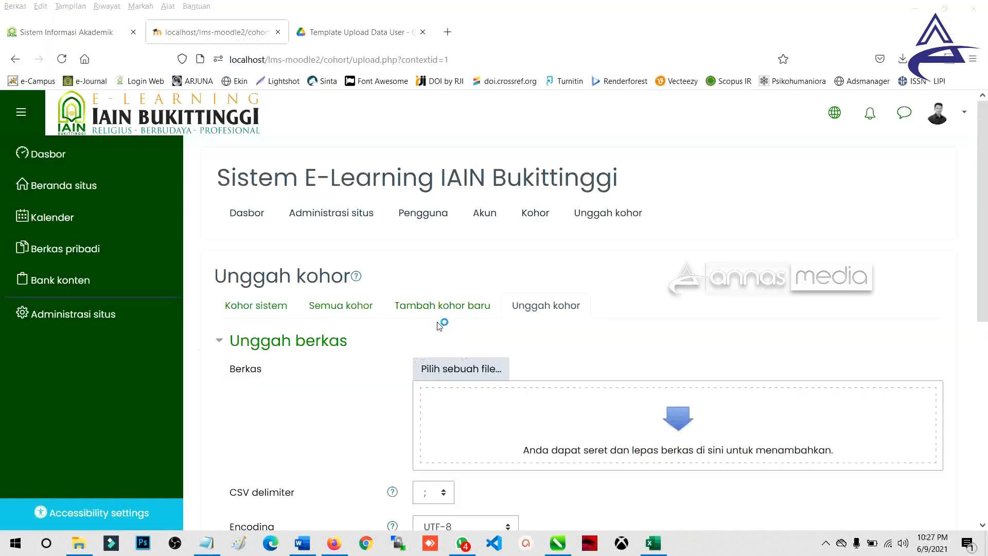
{"action": "scroll", "coordinate": [398, 295], "scroll_direction": "down", "scroll_amount": 2}
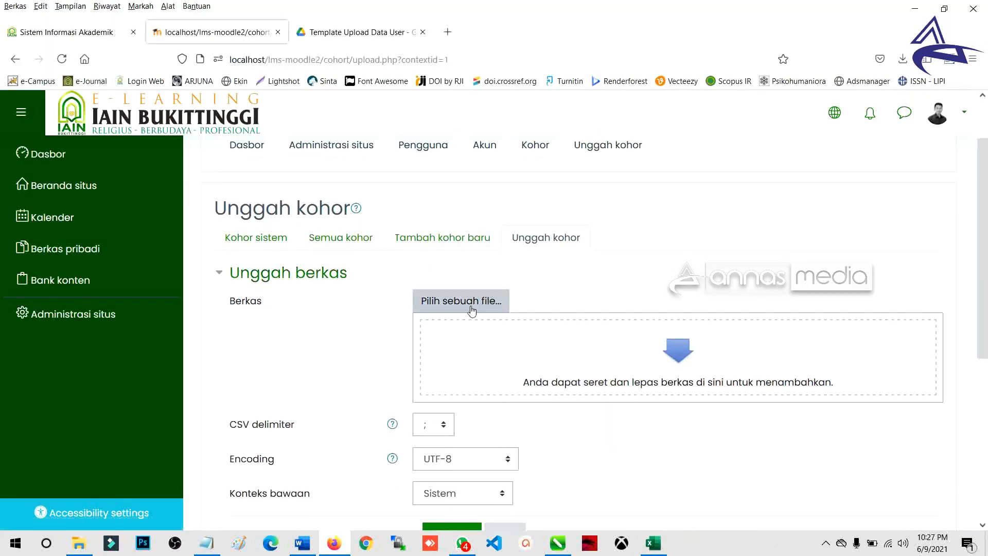
{"action": "left_click_drag", "start_coordinate": [369, 276], "coordinate": [220, 274]}
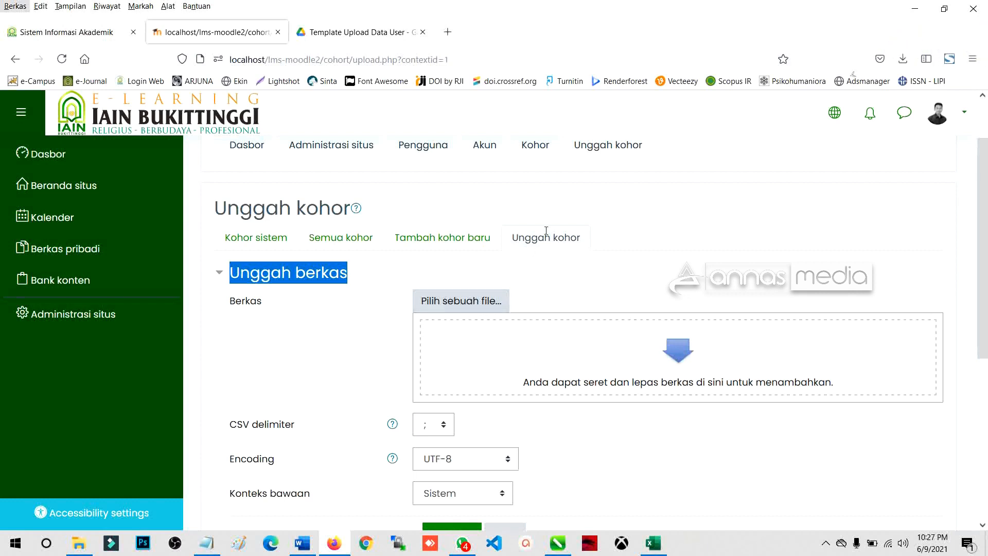
Switch to File Explorer and open the Data_Kelas file from the Lecturer - 12 folder in Excel again.
{"action": "left_click", "coordinate": [78, 543]}
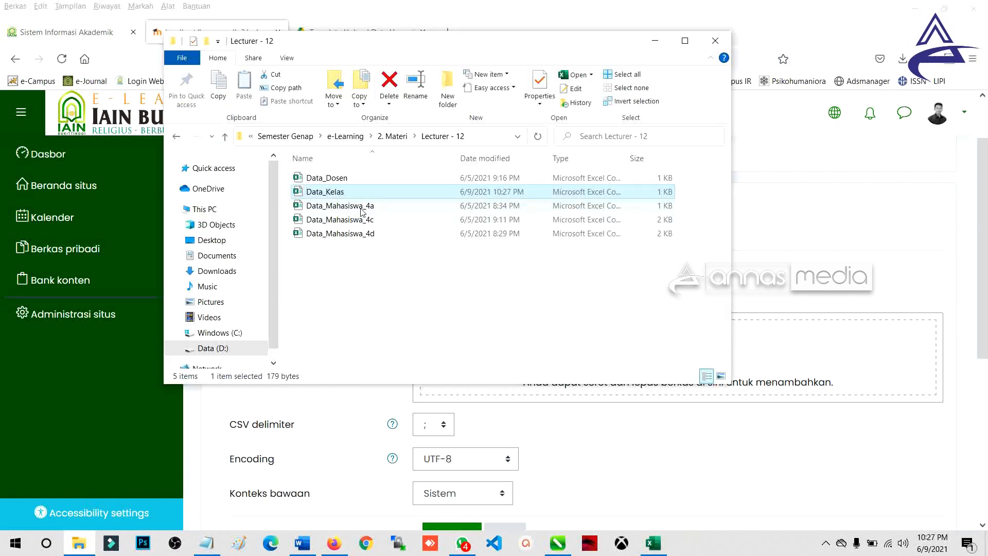
{"action": "double_click", "coordinate": [332, 193]}
{"action": "left_click", "coordinate": [228, 245]}
{"action": "mouse_move", "coordinate": [82, 162]}
{"action": "left_mouse_down"}
{"action": "mouse_move", "coordinate": [79, 201]}
{"action": "mouse_move", "coordinate": [78, 156]}
{"action": "left_mouse_up"}
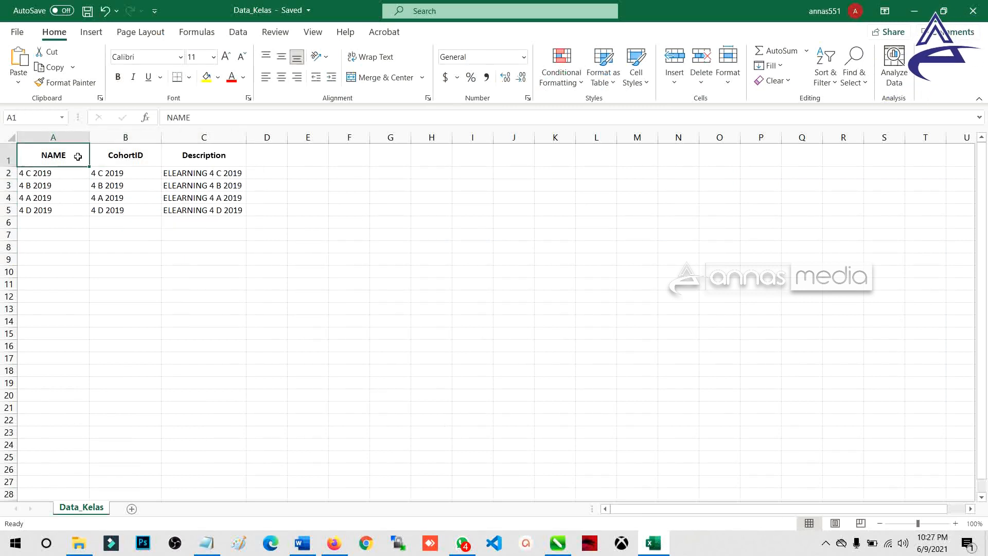
Widen the Description column of the Data_Kelas sheet and select the class names in A2 to A5.
{"action": "left_click_drag", "start_coordinate": [78, 156], "coordinate": [284, 136]}
{"action": "left_click", "coordinate": [237, 186]}
{"action": "left_click_drag", "start_coordinate": [40, 176], "coordinate": [45, 209]}
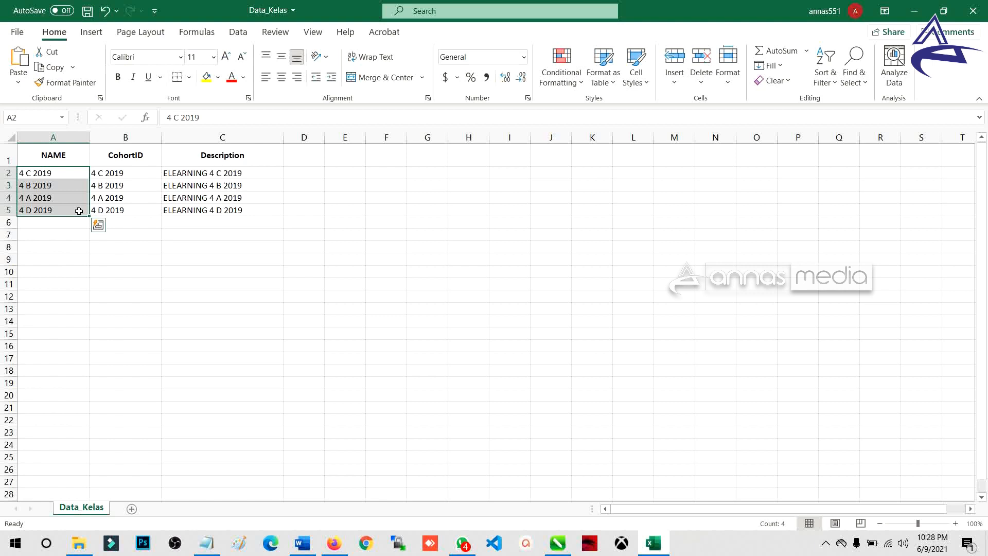
{"action": "left_click", "coordinate": [50, 174]}
{"action": "left_click_drag", "start_coordinate": [50, 173], "coordinate": [50, 208]}
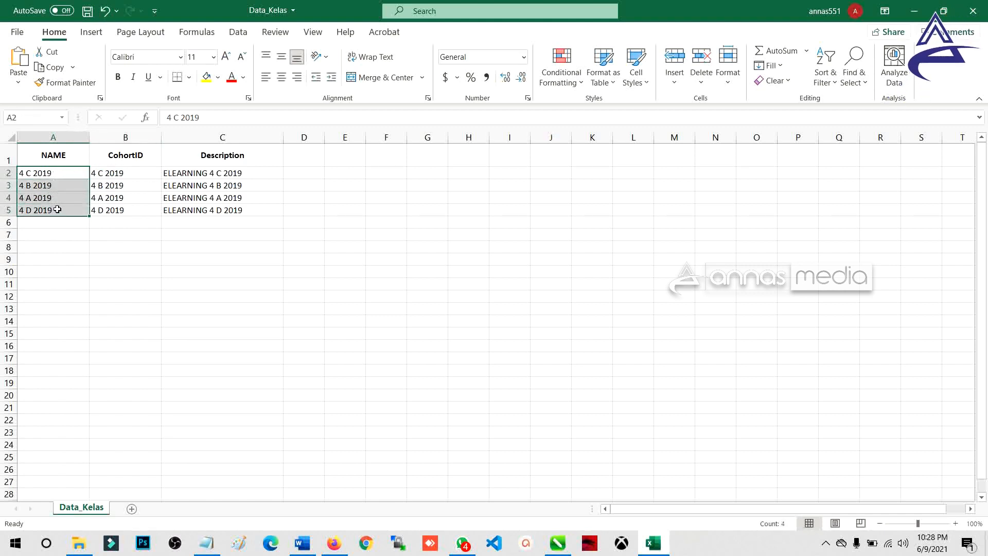
Remove the spaces from the CohortID values in B2 and B3 so they read 4C2019 and 4B2019.
{"action": "left_click", "coordinate": [103, 174]}
{"action": "left_click", "coordinate": [172, 117]}
{"action": "key", "text": "BackSpace"}
{"action": "key", "text": "BackSpace"}
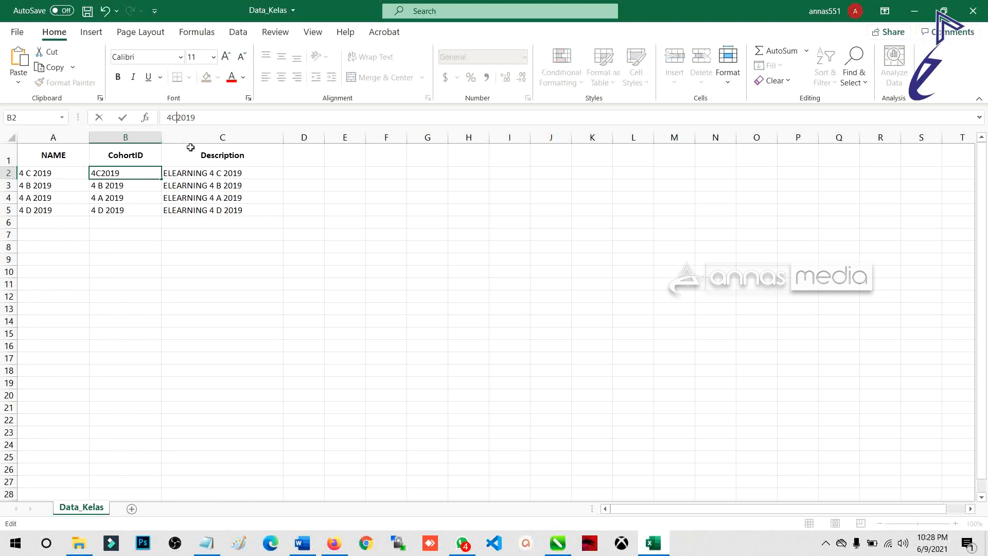
{"action": "left_click", "coordinate": [126, 187]}
{"action": "left_click", "coordinate": [176, 118]}
{"action": "key", "text": "BackSpace"}
{"action": "type", "text": "0"}
{"action": "key", "text": "BackSpace"}
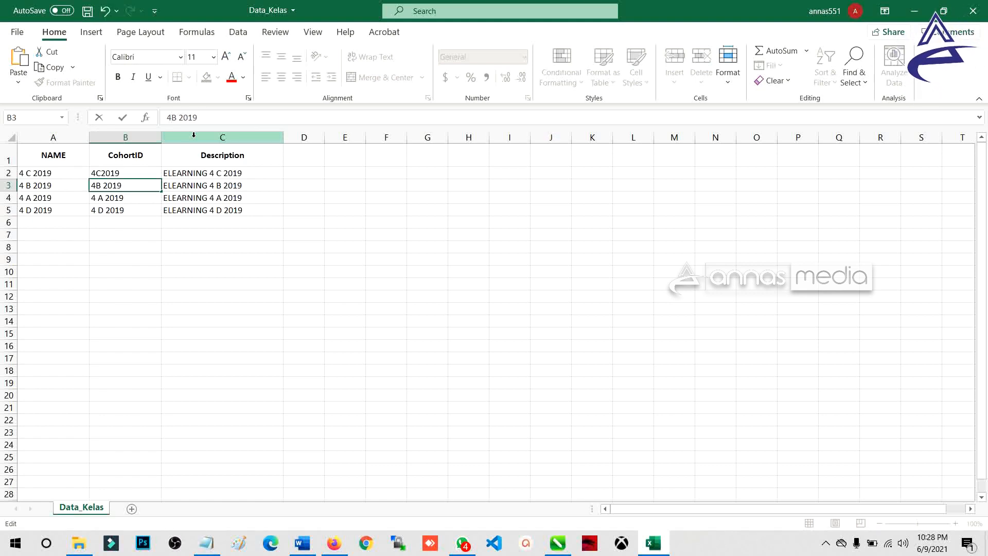
{"action": "key", "text": "BackSpace"}
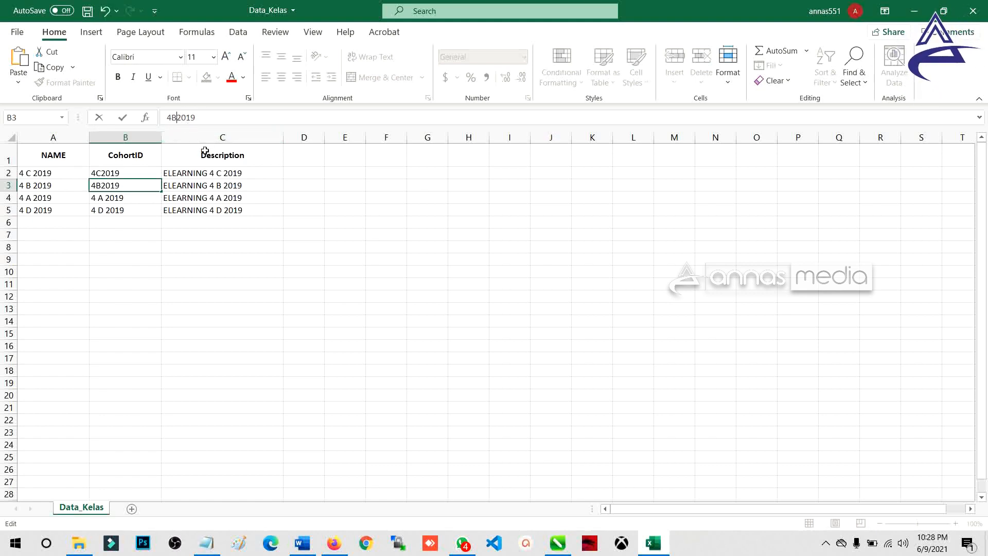
Remove the spaces from the CohortID values in B4 and B5, making them 4A2019 and 4D2019, and save Data_Kelas.
{"action": "left_click", "coordinate": [126, 199]}
{"action": "left_click", "coordinate": [181, 118]}
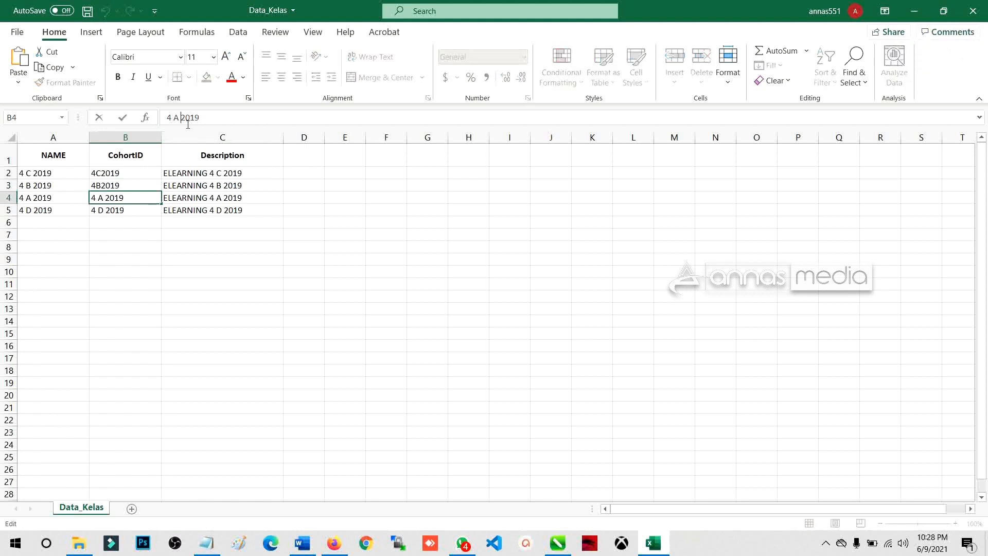
{"action": "key", "text": "BackSpace"}
{"action": "key", "text": "BackSpace"}
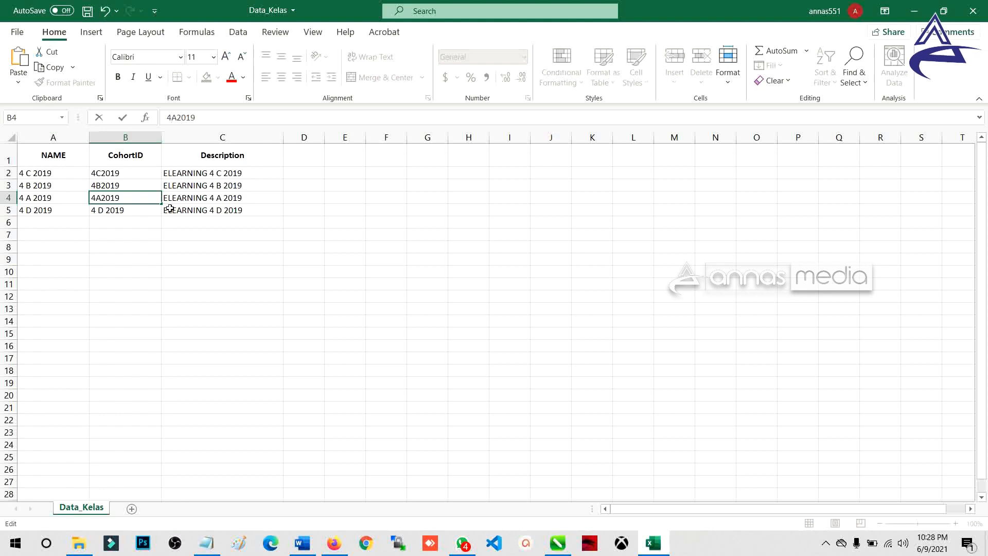
{"action": "left_click", "coordinate": [144, 214]}
{"action": "left_click", "coordinate": [182, 118]}
{"action": "key", "text": "BackSpace"}
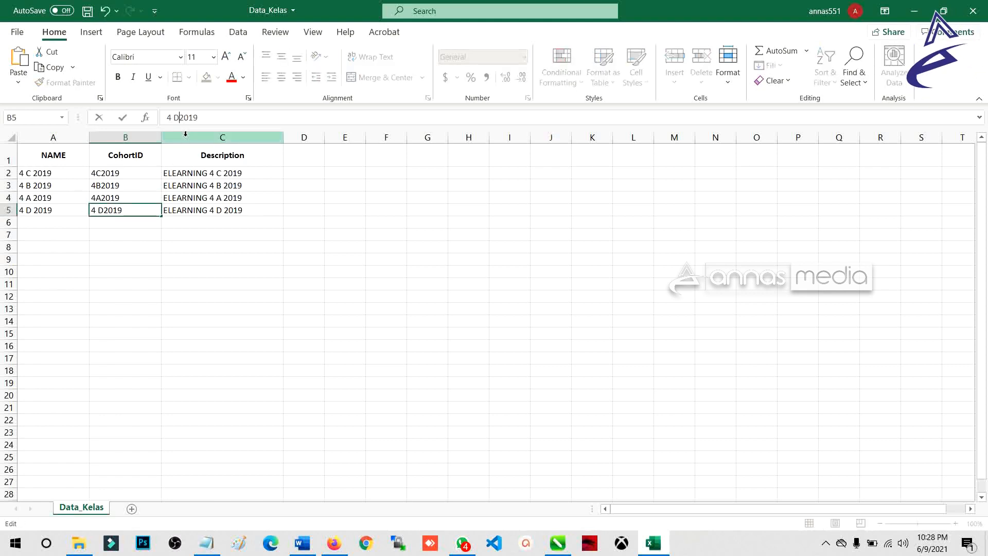
{"action": "key", "text": "BackSpace"}
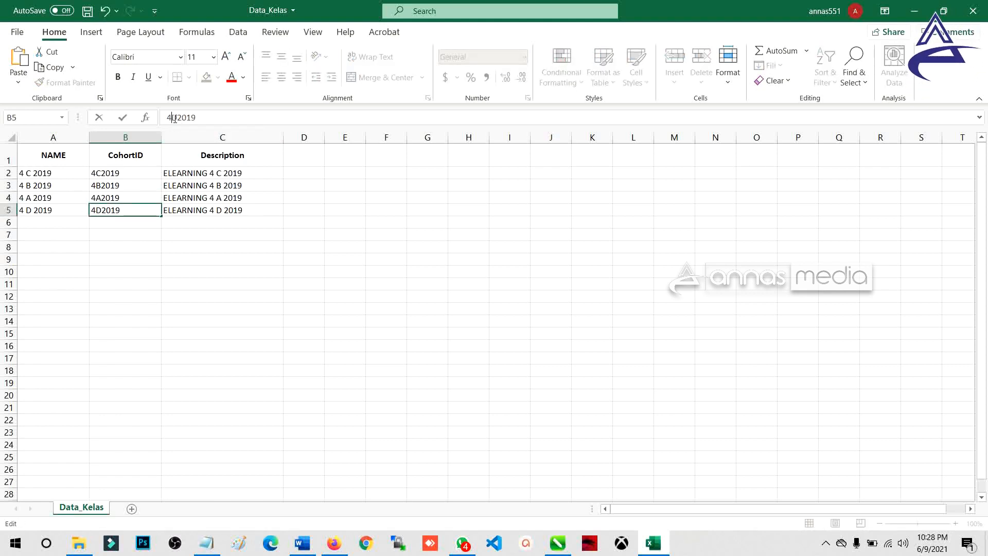
{"action": "key", "text": "Tab"}
{"action": "left_click_drag", "start_coordinate": [238, 172], "coordinate": [237, 208]}
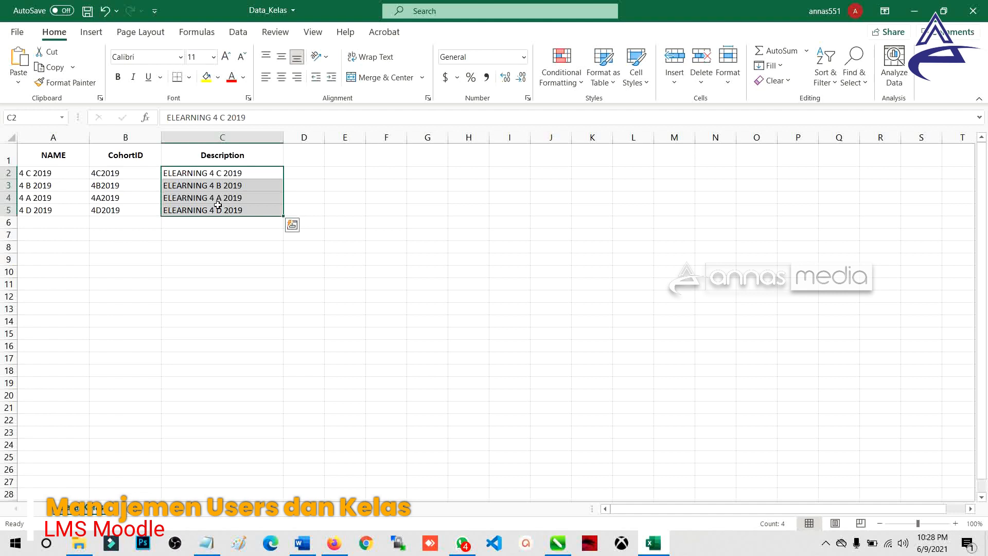
{"action": "left_click", "coordinate": [87, 12]}
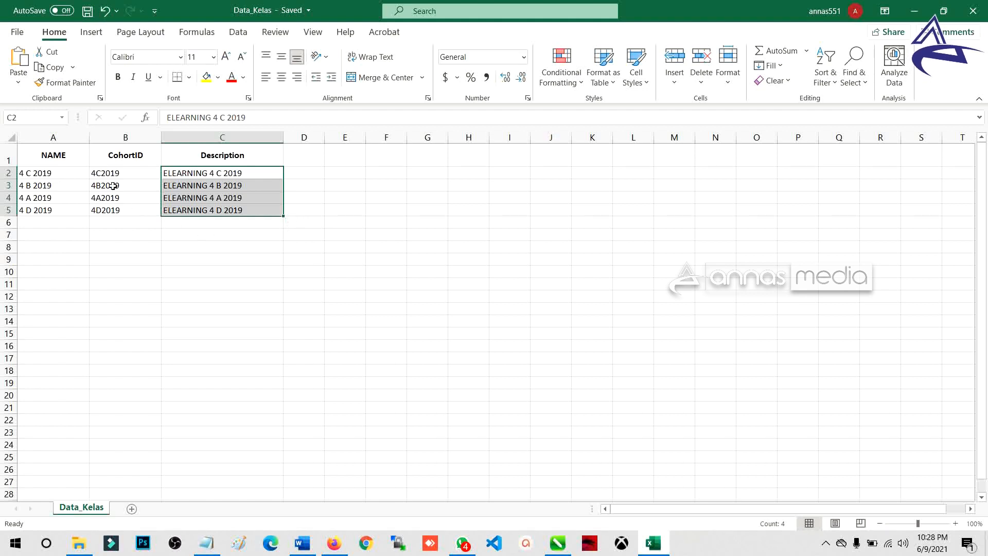
{"action": "left_click", "coordinate": [61, 174]}
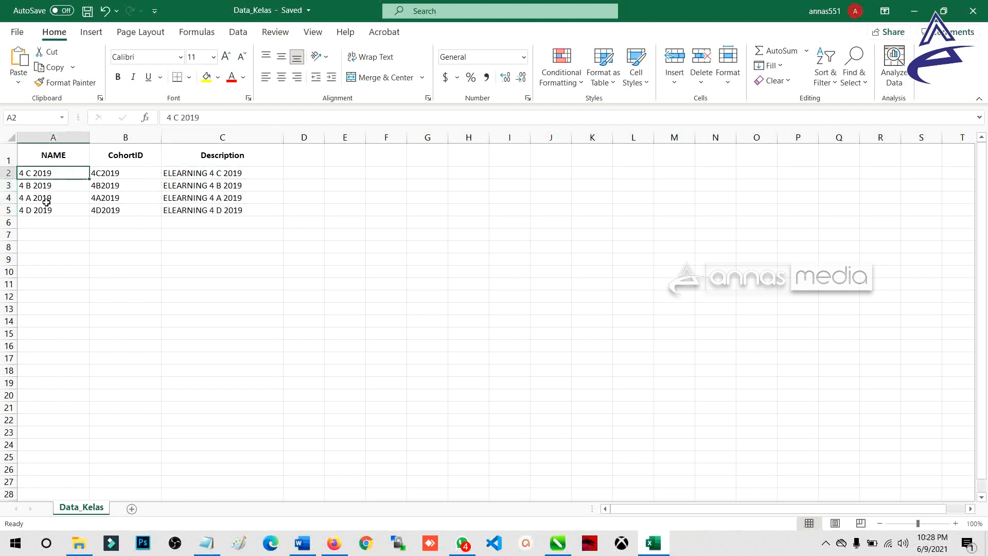
{"action": "left_click", "coordinate": [173, 118]}
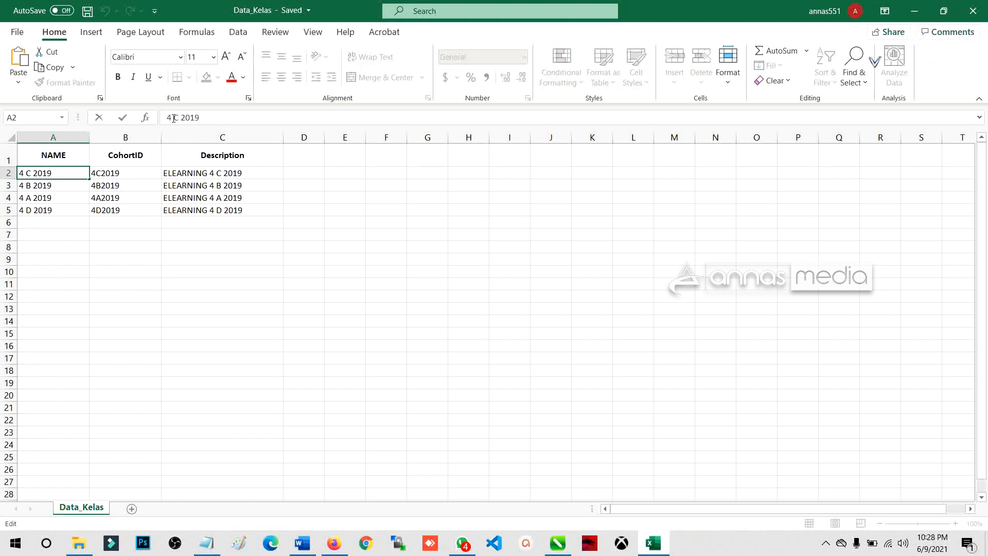
{"action": "type", "text": "E-LEARN"}
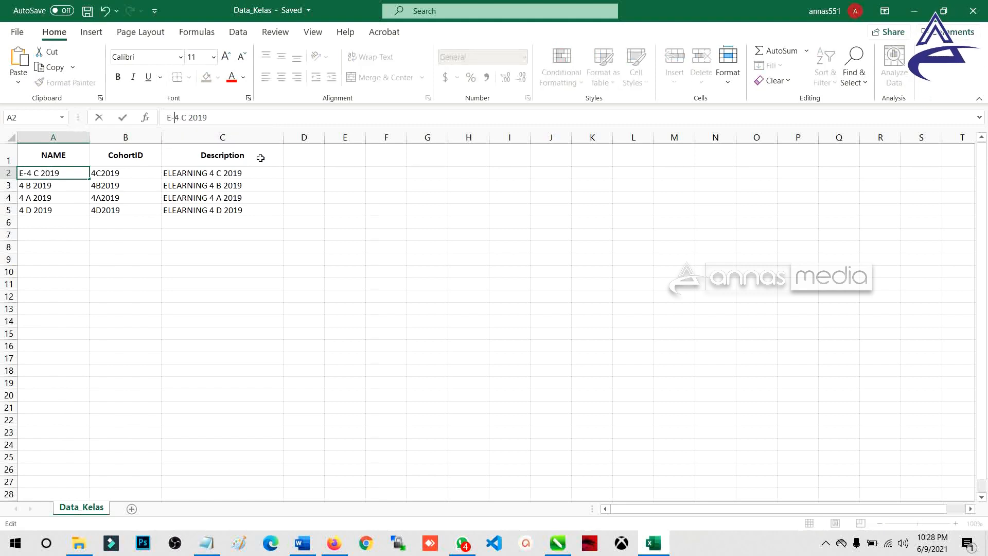
{"action": "type", "text": "ING"}
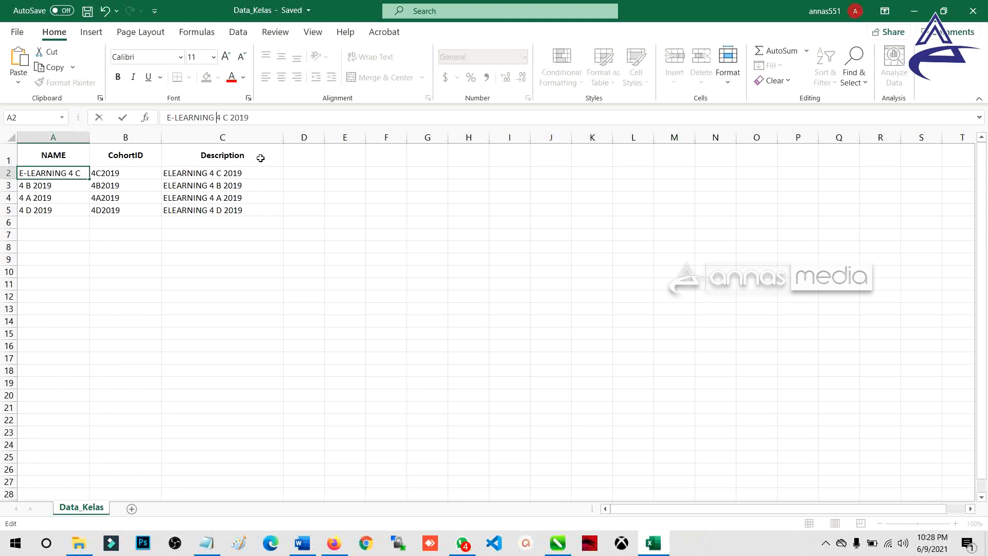
{"action": "key", "text": "ctrl+shift+Left"}
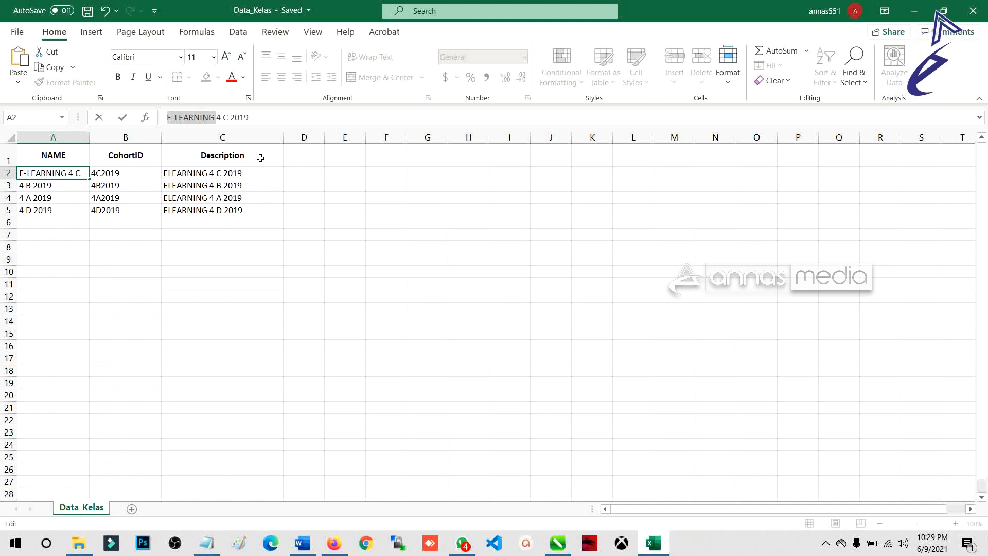
{"action": "key", "text": "BackSpace"}
{"action": "key", "text": "Tab"}
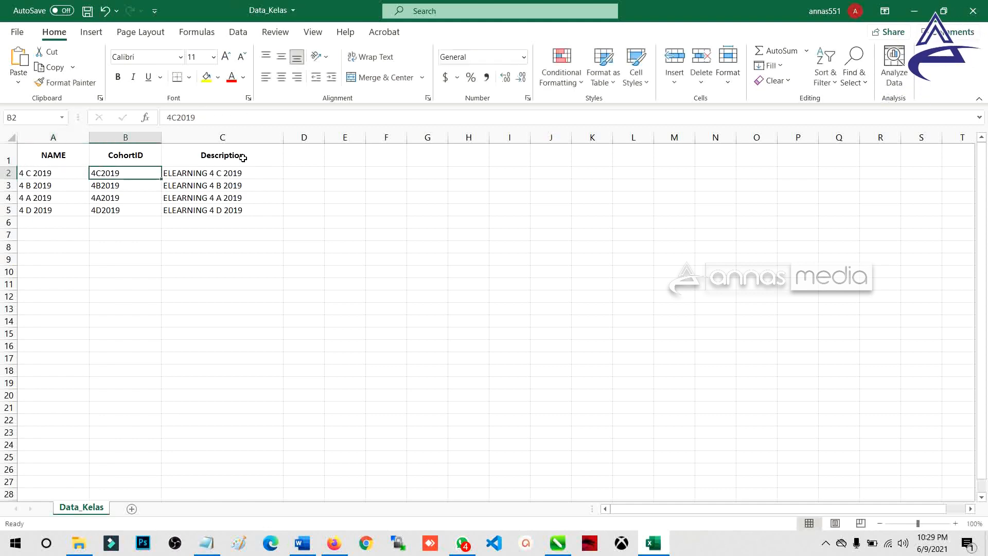
Save Data_Kelas and change the description in C2 to 4 C ANGKATAN 2019.
{"action": "left_click", "coordinate": [70, 177]}
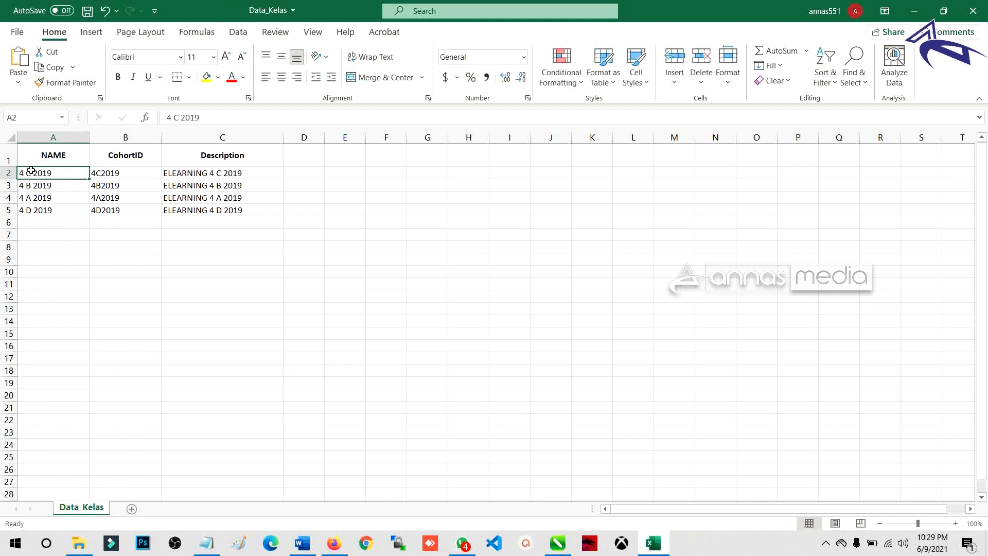
{"action": "key", "text": "ctrl+s"}
{"action": "left_click", "coordinate": [208, 172]}
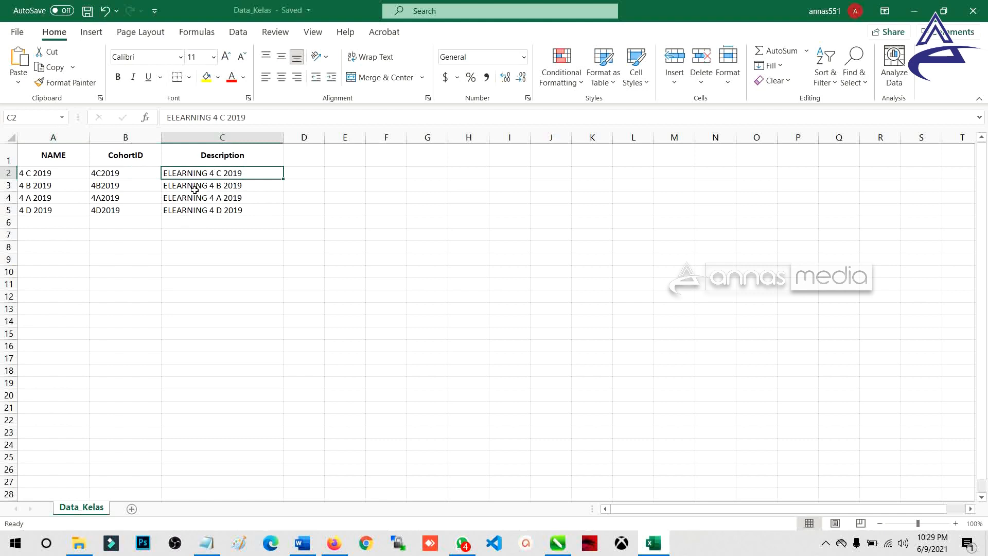
{"action": "double_click", "coordinate": [189, 118]}
{"action": "type", "text": "ANGAK"}
{"action": "key", "text": "BackSpace"}
{"action": "key", "text": "BackSpace"}
{"action": "key", "text": "BackSpace"}
{"action": "key", "text": "BackSpace"}
{"action": "key", "text": "BackSpace"}
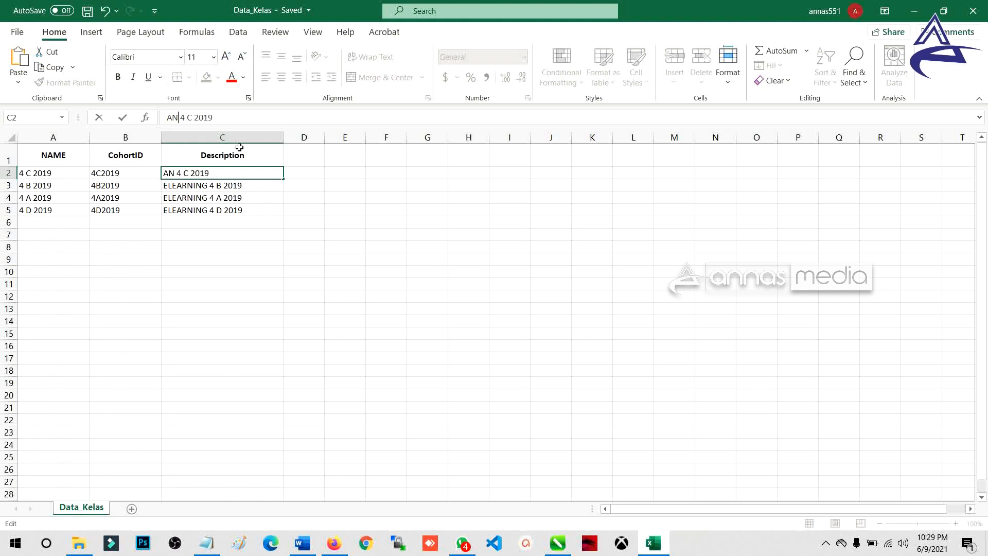
{"action": "key", "text": "Delete"}
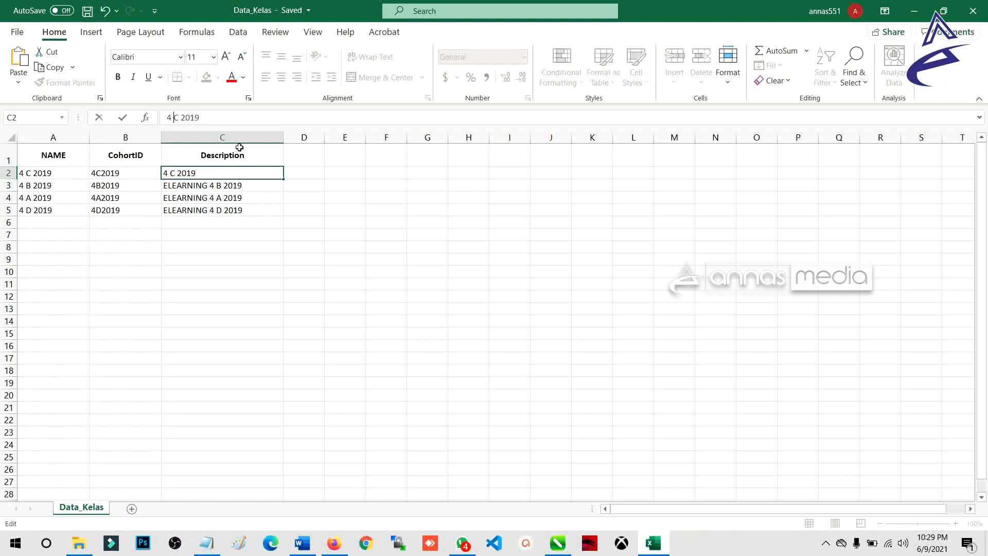
{"action": "type", "text": "ANGKATA"}
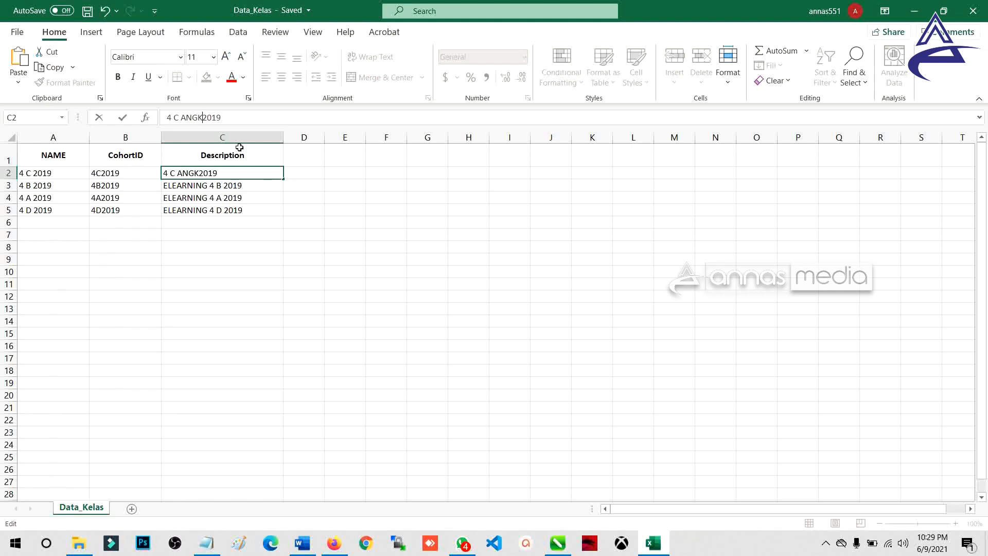
{"action": "type", "text": "N"}
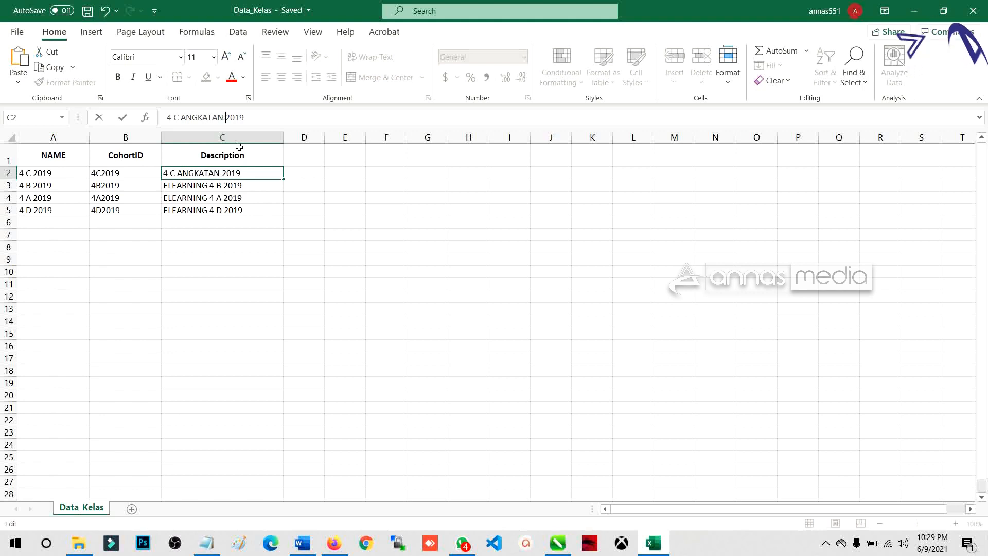
Copy the word ANGKATAN from C2 and use it to change the description in C3 to 4 B ANGKATAN 2019.
{"action": "double_click", "coordinate": [218, 118]}
{"action": "key", "text": "ctrl+c"}
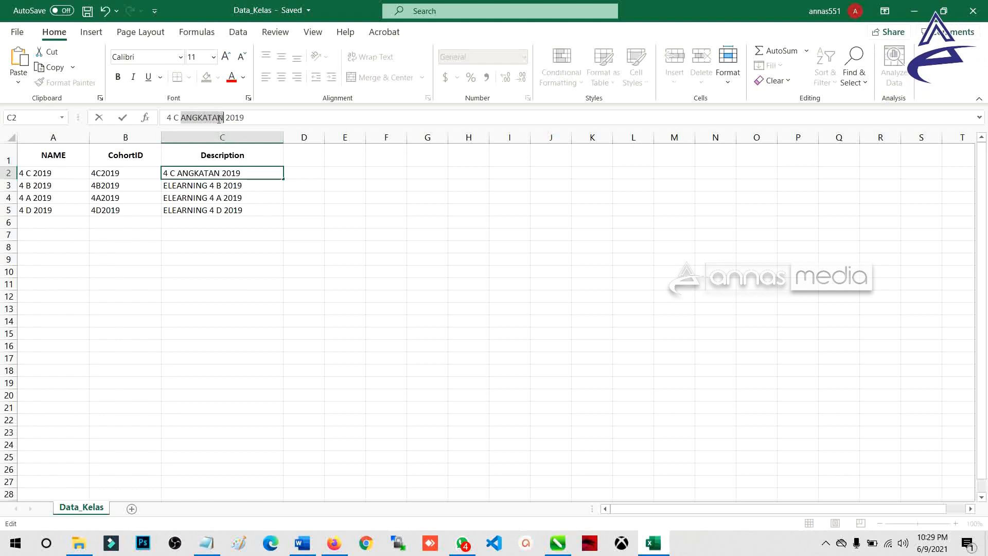
{"action": "left_click", "coordinate": [248, 237]}
{"action": "left_click", "coordinate": [218, 186]}
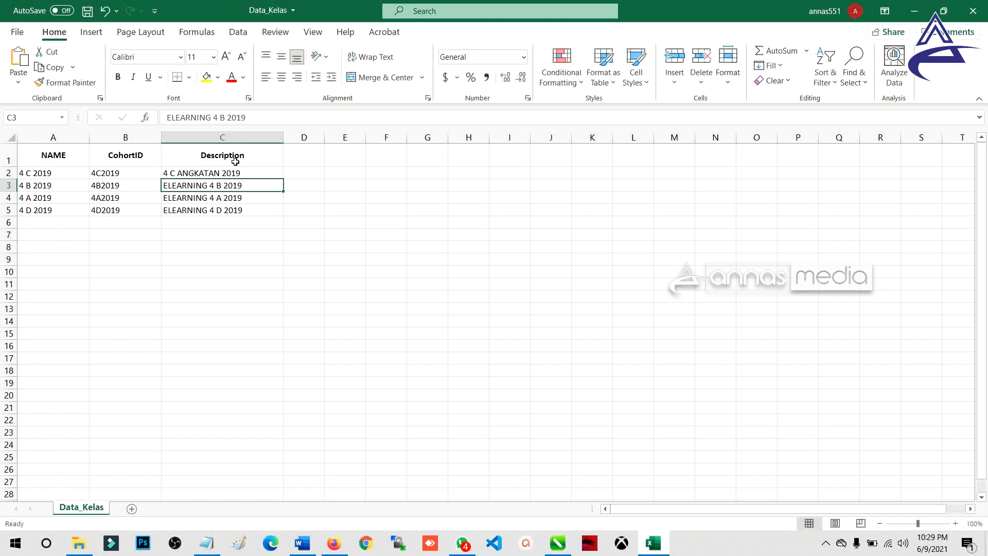
{"action": "left_click", "coordinate": [229, 118]}
{"action": "key", "text": "ctrl+v"}
{"action": "double_click", "coordinate": [198, 118]}
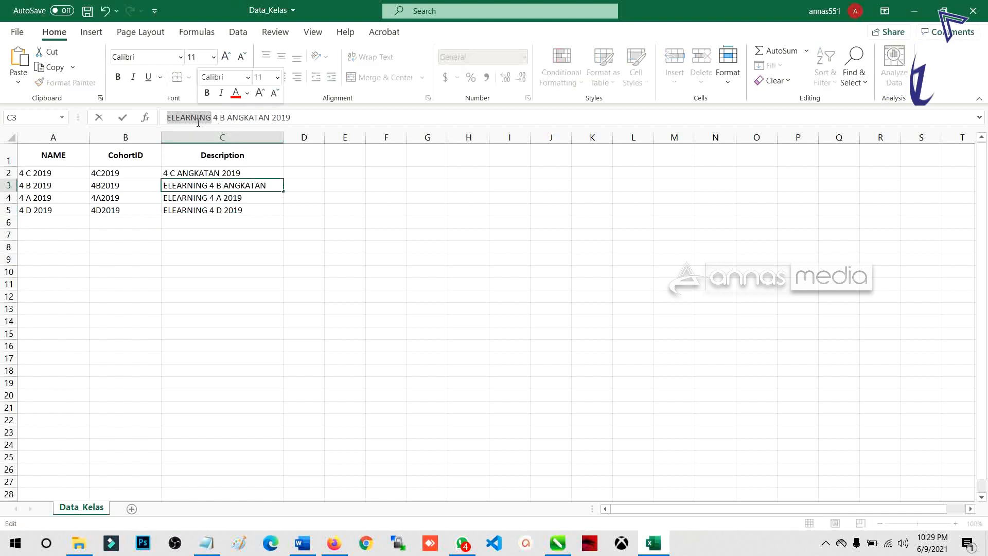
{"action": "key", "text": "Delete"}
{"action": "key", "text": "Return"}
{"action": "type", "text": "\\"}
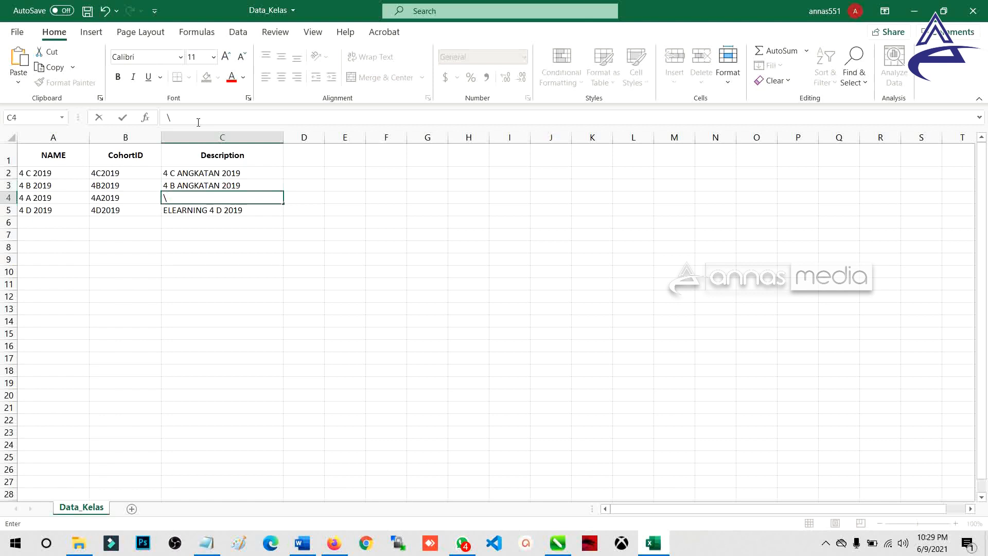
{"action": "key", "text": "Escape"}
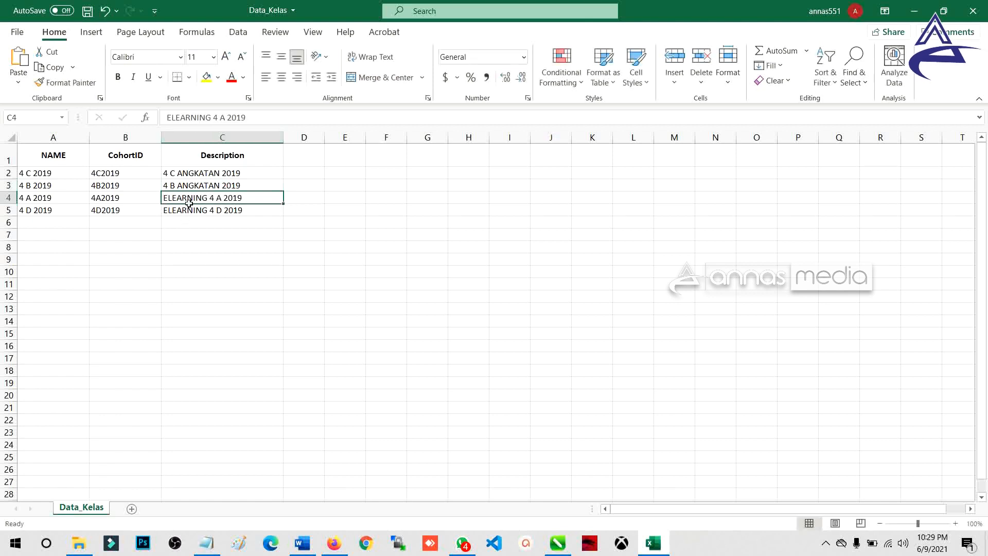
Change the description in C4 to 4 A ANGKATAN 2019, dropping the word ELEARNING.
{"action": "left_click", "coordinate": [224, 118]}
{"action": "type", "text": "ANGKATAN"}
{"action": "double_click", "coordinate": [198, 118]}
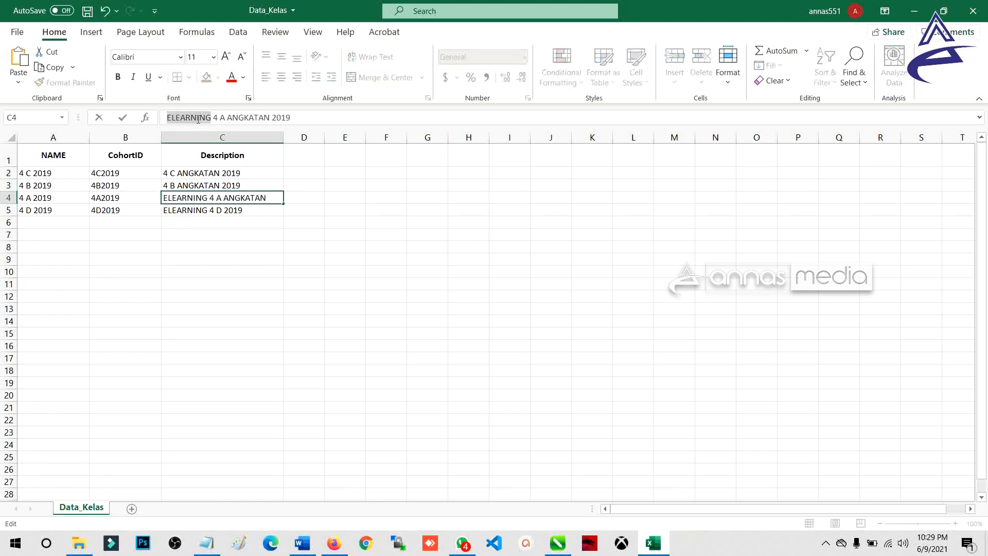
{"action": "key", "text": "Delete"}
{"action": "key", "text": "Delete"}
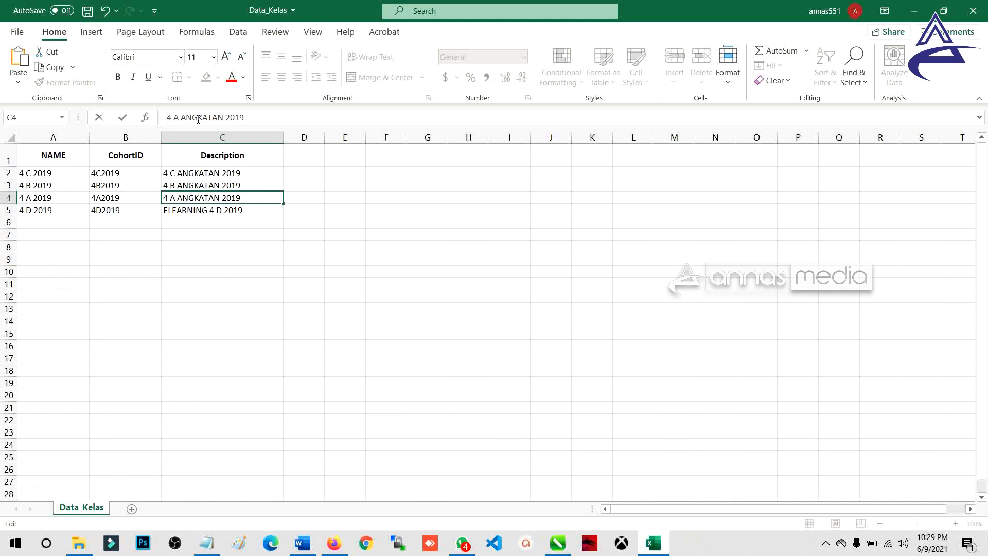
Change the description in C5 to 4 D ANGKATAN 2019, dropping the word ELEARNING, and save Data_Kelas.
{"action": "key", "text": "Return"}
{"action": "left_click", "coordinate": [227, 118]}
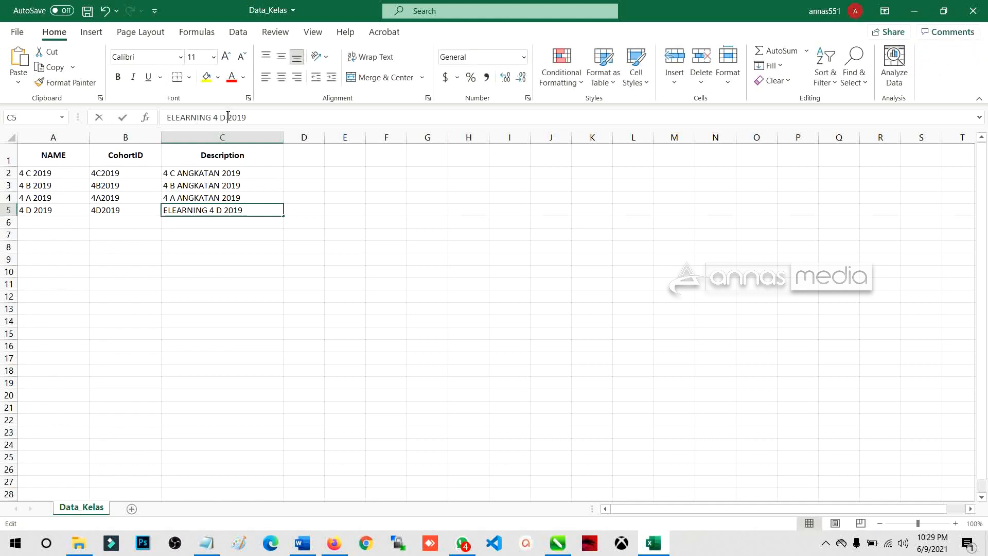
{"action": "type", "text": "ANGKATAN"}
{"action": "double_click", "coordinate": [192, 118]}
{"action": "key", "text": "Delete"}
{"action": "key", "text": "Delete"}
{"action": "key", "text": "Return"}
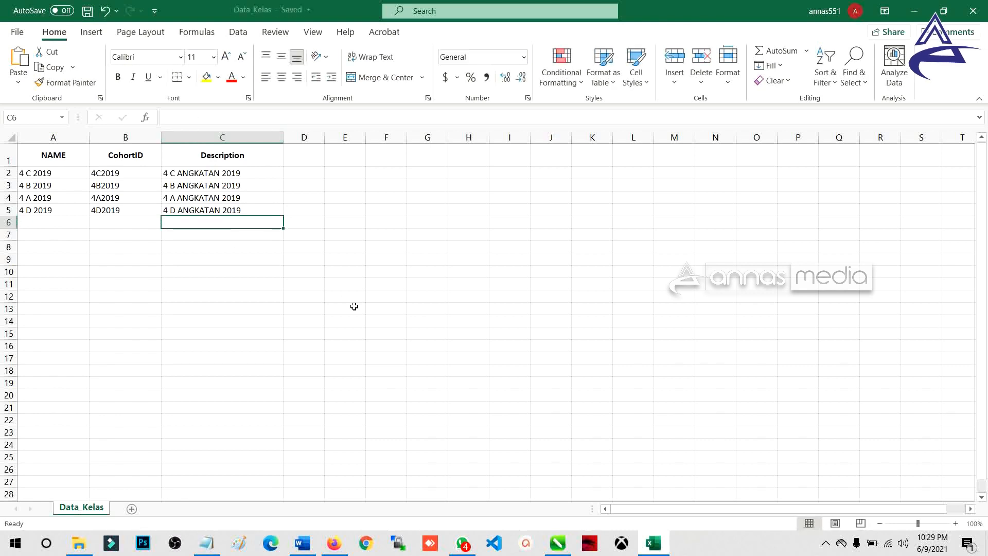
{"action": "left_click", "coordinate": [88, 11]}
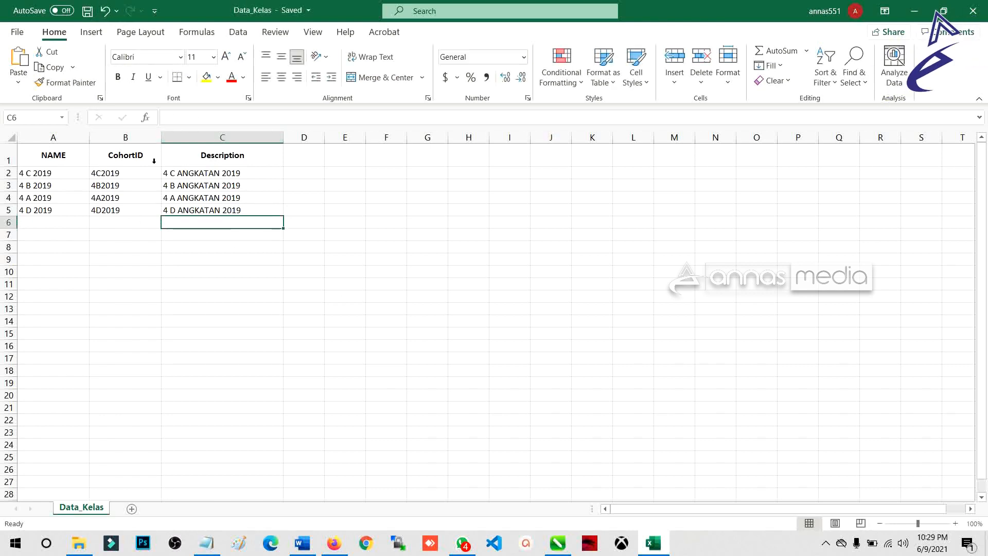
{"action": "left_click_drag", "start_coordinate": [220, 211], "coordinate": [16, 137]}
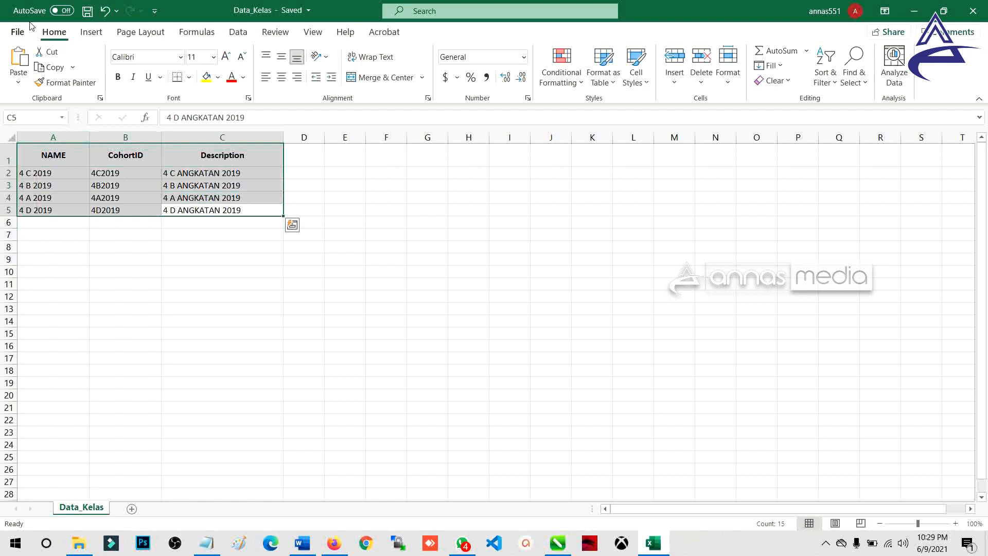
{"action": "left_click", "coordinate": [17, 31]}
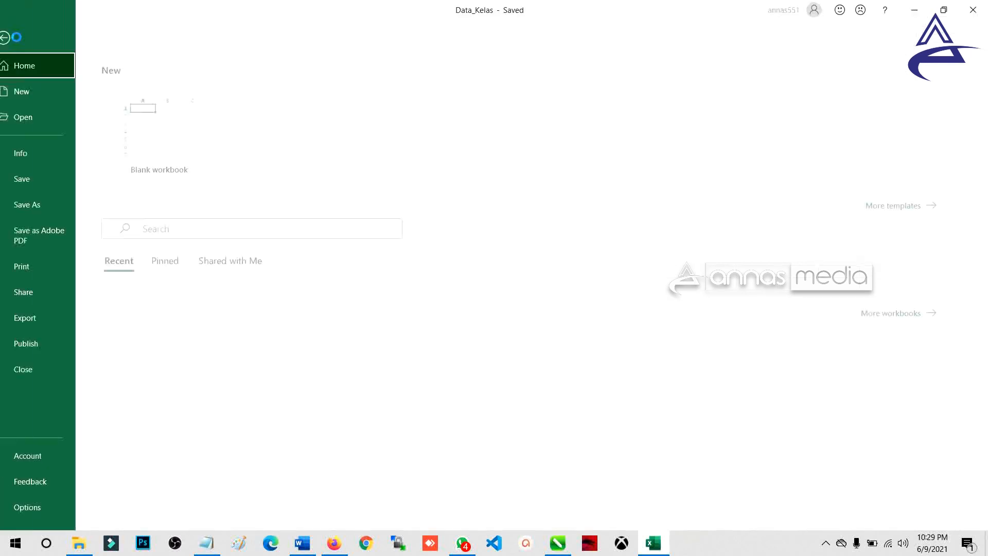
{"action": "left_click", "coordinate": [61, 208]}
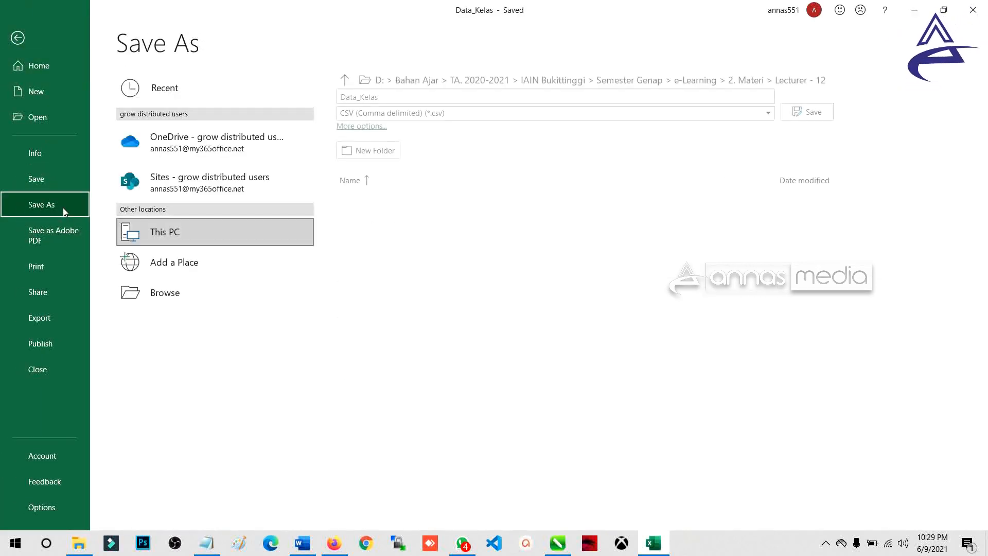
{"action": "left_click", "coordinate": [187, 294]}
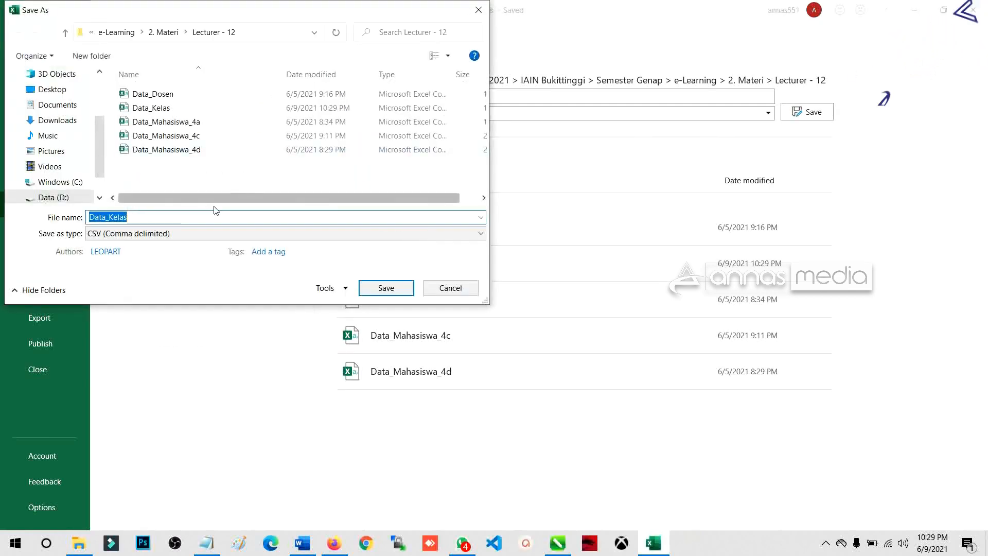
{"action": "left_click", "coordinate": [96, 236]}
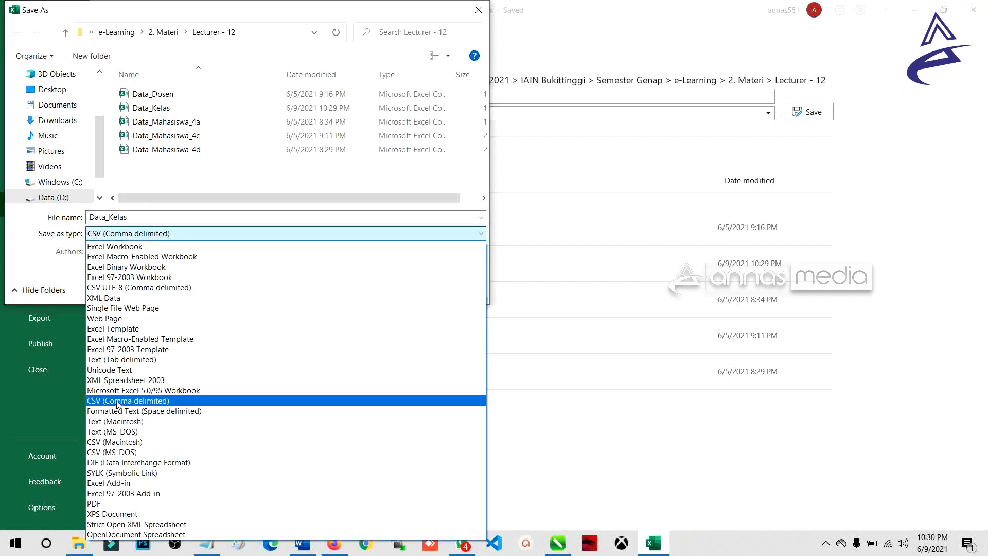
{"action": "left_click", "coordinate": [78, 280]}
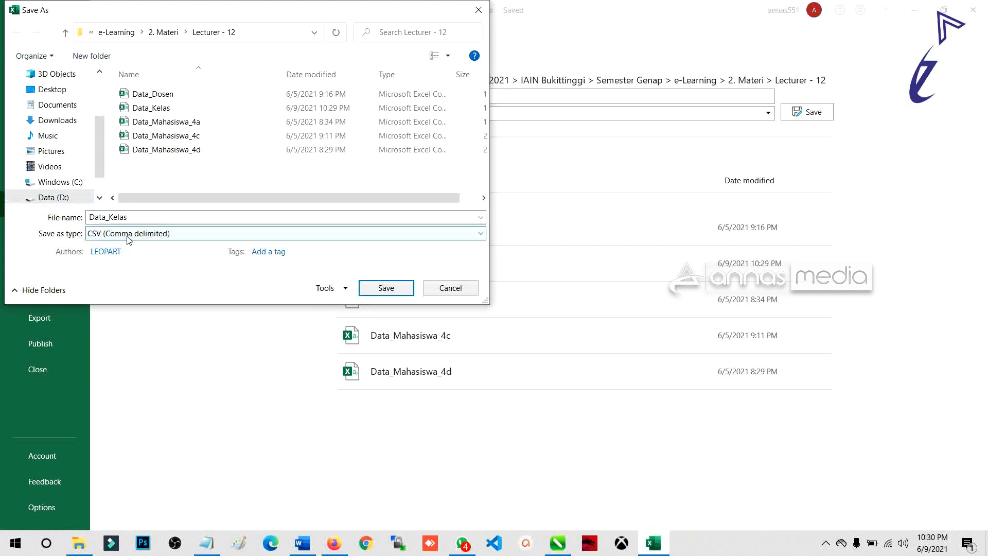
{"action": "left_click", "coordinate": [402, 294]}
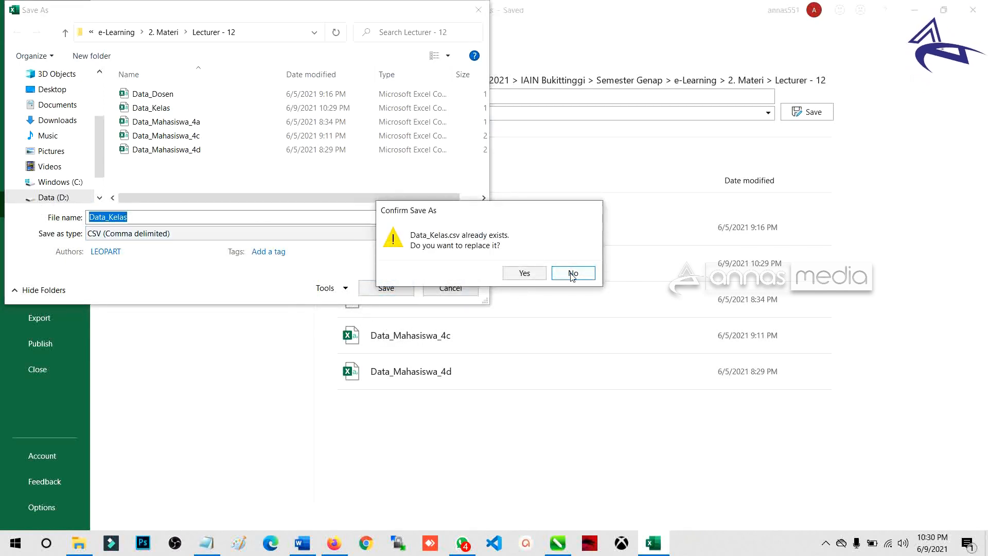
{"action": "left_click", "coordinate": [573, 273]}
{"action": "left_click", "coordinate": [252, 32]}
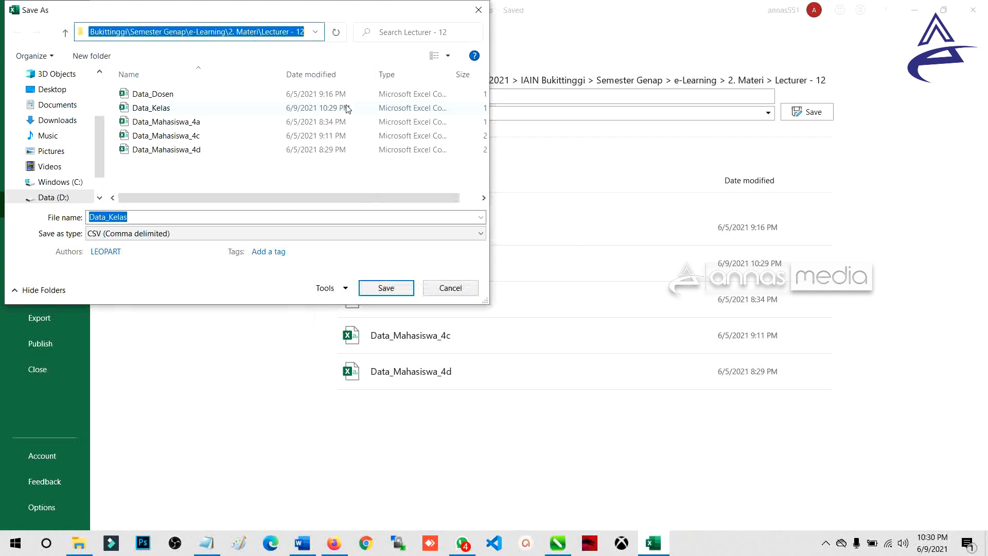
{"action": "left_click", "coordinate": [465, 289]}
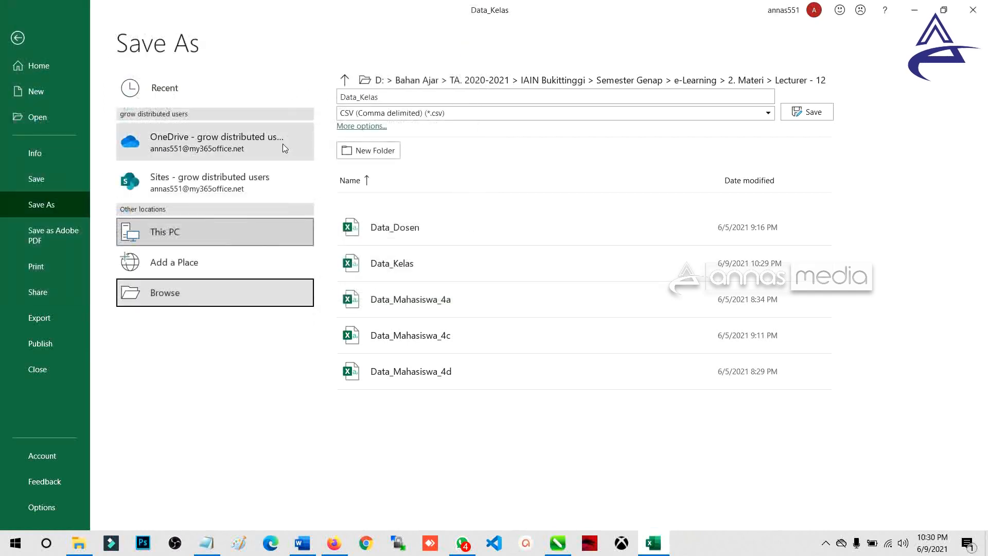
{"action": "left_click", "coordinate": [20, 38]}
Save Data_Kelas in its current CSV file and switch to the Unggah kohor page in Firefox.
{"action": "left_click", "coordinate": [86, 11]}
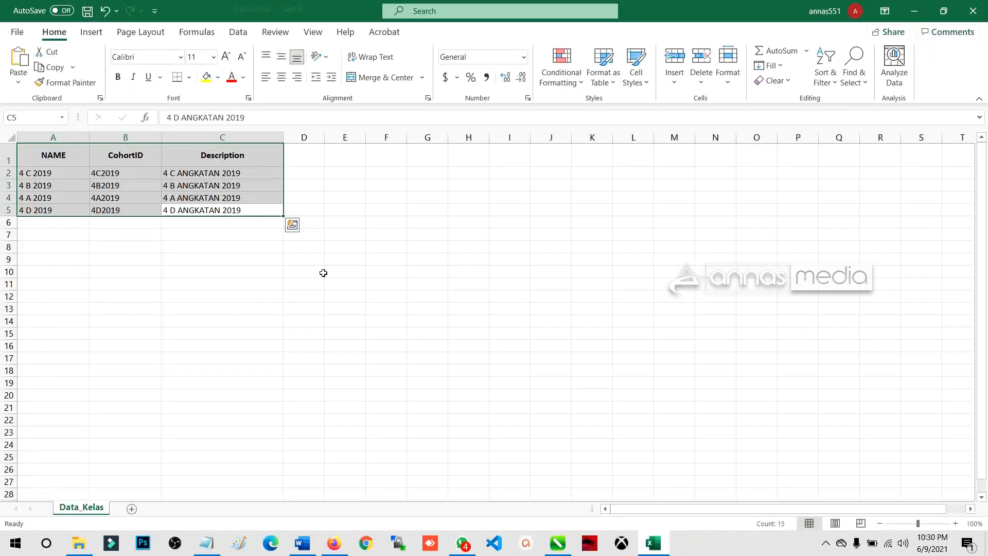
{"action": "left_click", "coordinate": [408, 378]}
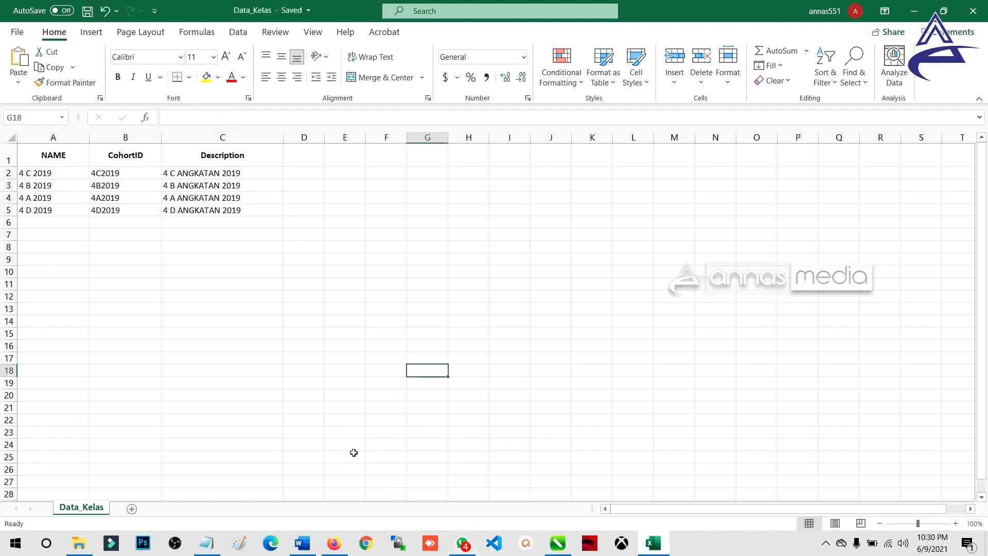
{"action": "left_click", "coordinate": [334, 543]}
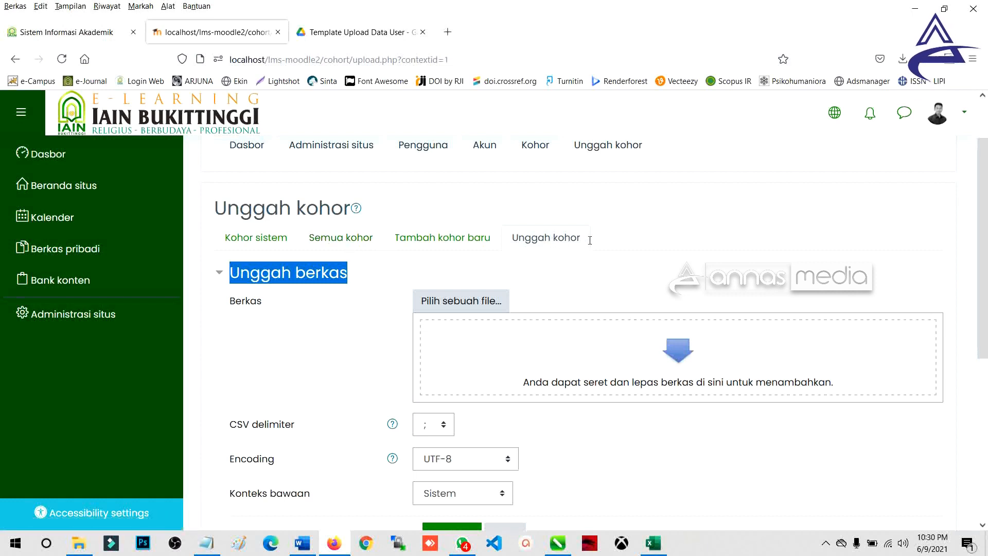
{"action": "scroll", "coordinate": [556, 301], "scroll_direction": "down", "scroll_amount": 2}
{"action": "key", "text": "ctrl"}
{"action": "key", "text": "ctrl"}
{"action": "key", "text": "ctrl"}
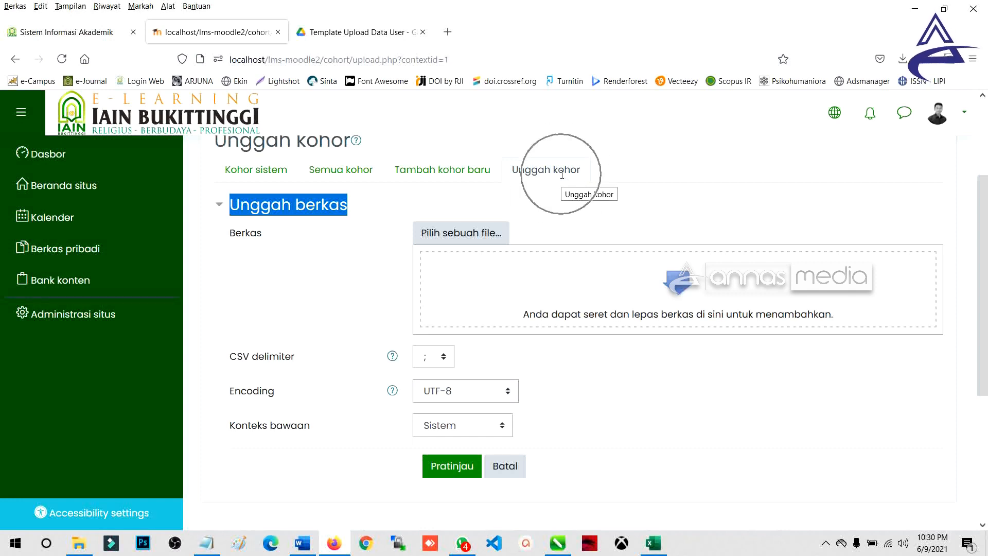
{"action": "key", "text": "ctrl"}
{"action": "key", "text": "ctrl"}
{"action": "left_click", "coordinate": [317, 238]}
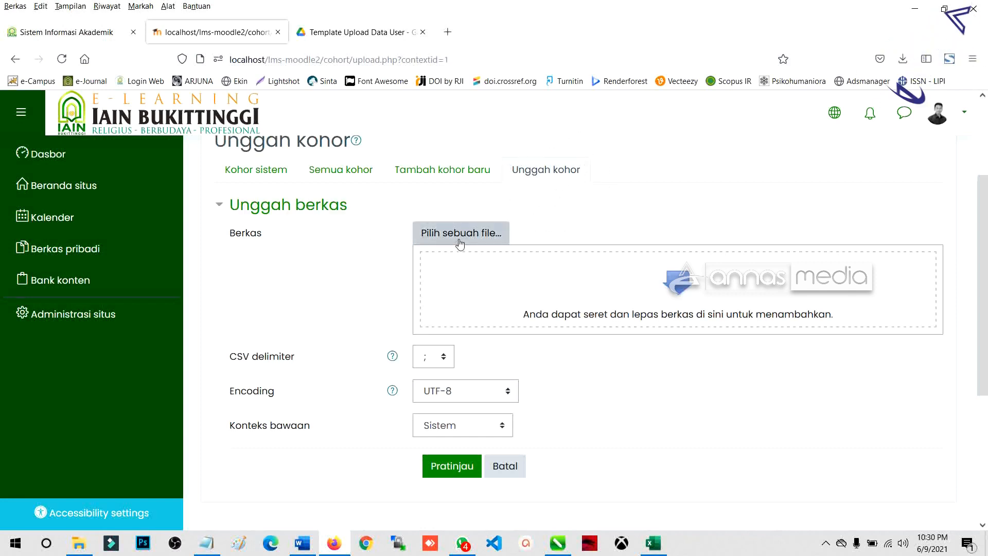
{"action": "key", "text": "ctrl"}
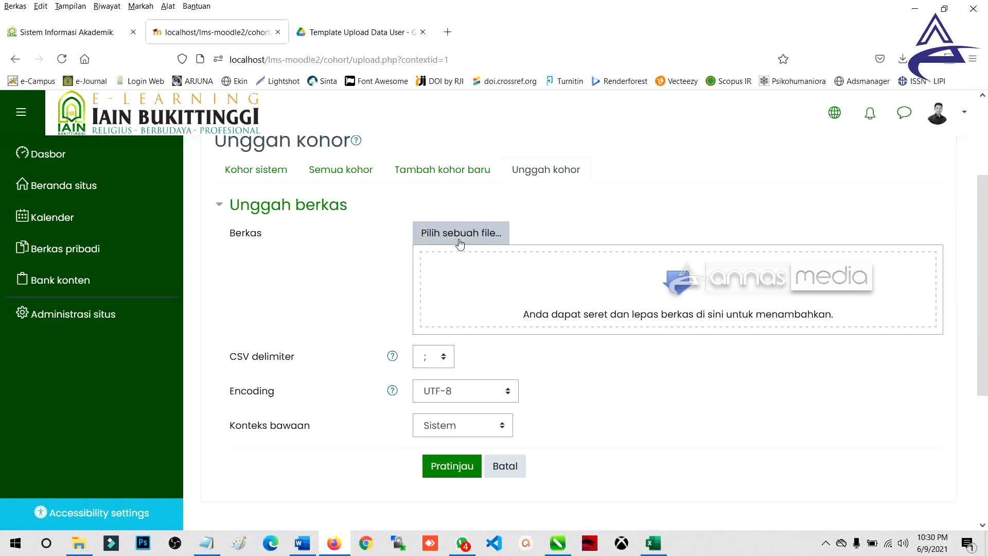
{"action": "left_click", "coordinate": [653, 545]}
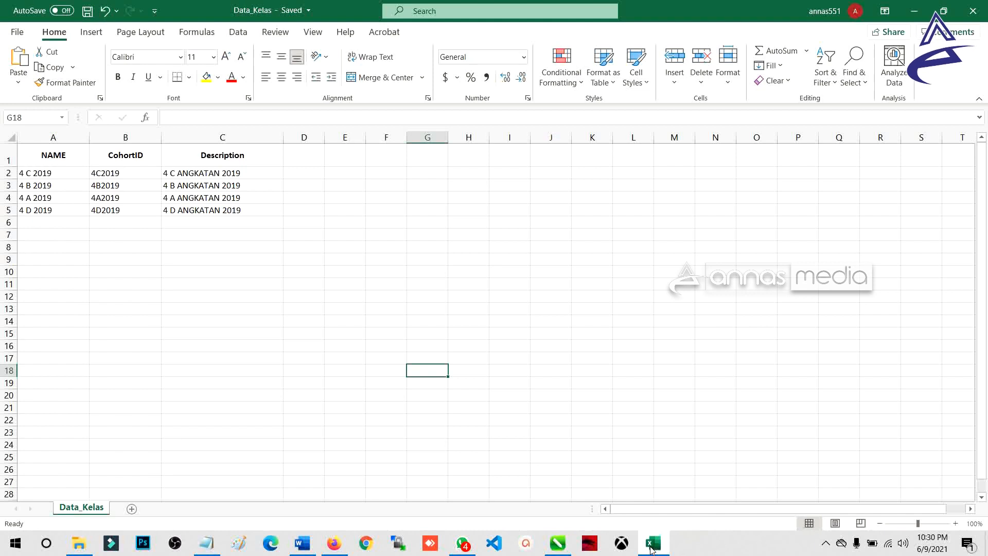
{"action": "left_click", "coordinate": [651, 547]}
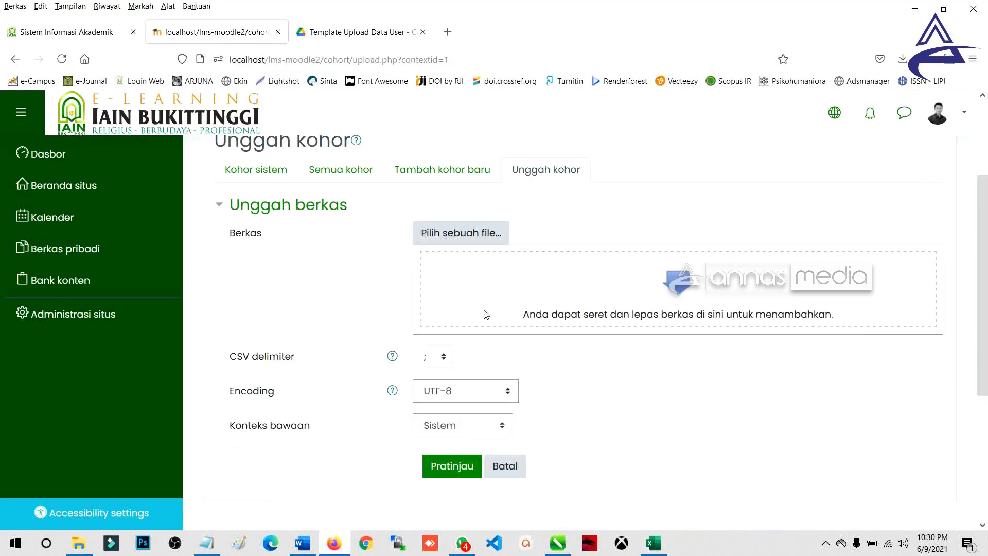
Upload Data_Kelas.csv from the Lecturer - 12 folder as the file for the cohort upload.
{"action": "left_click", "coordinate": [469, 242]}
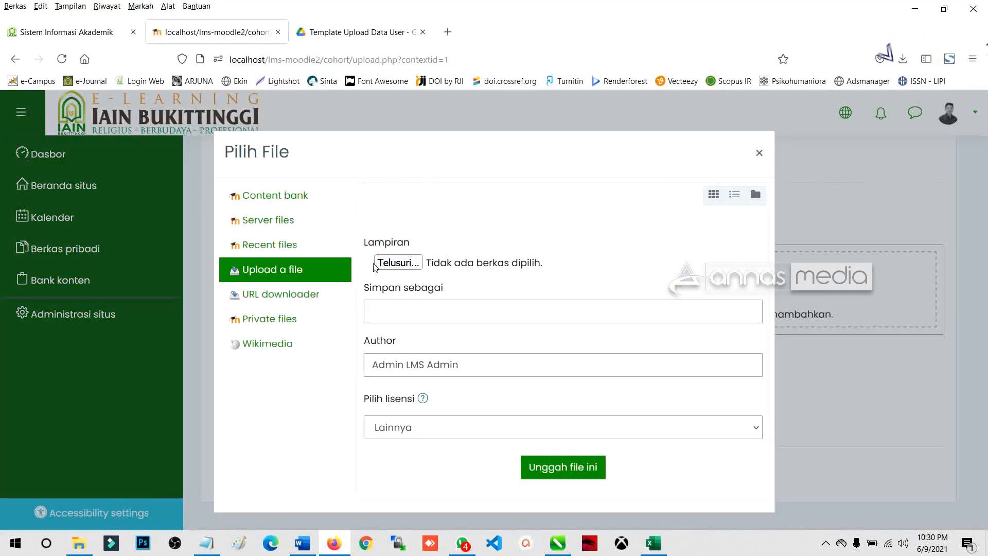
{"action": "left_click", "coordinate": [416, 266]}
{"action": "type", "text": "D:\\Bahan Ajar\\TA. 2020-2021\\IAIN Bukittinggi\\Semester Genap\\e-Learning\\2. Materi\\Lecturer - 12"}
{"action": "left_click", "coordinate": [878, 510]}
{"action": "left_click", "coordinate": [152, 107]}
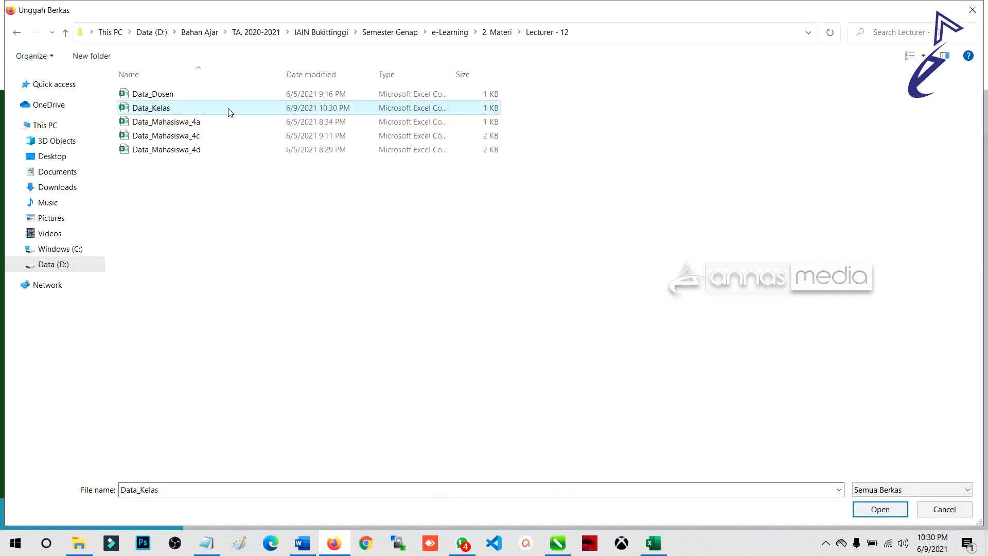
{"action": "double_click", "coordinate": [258, 109]}
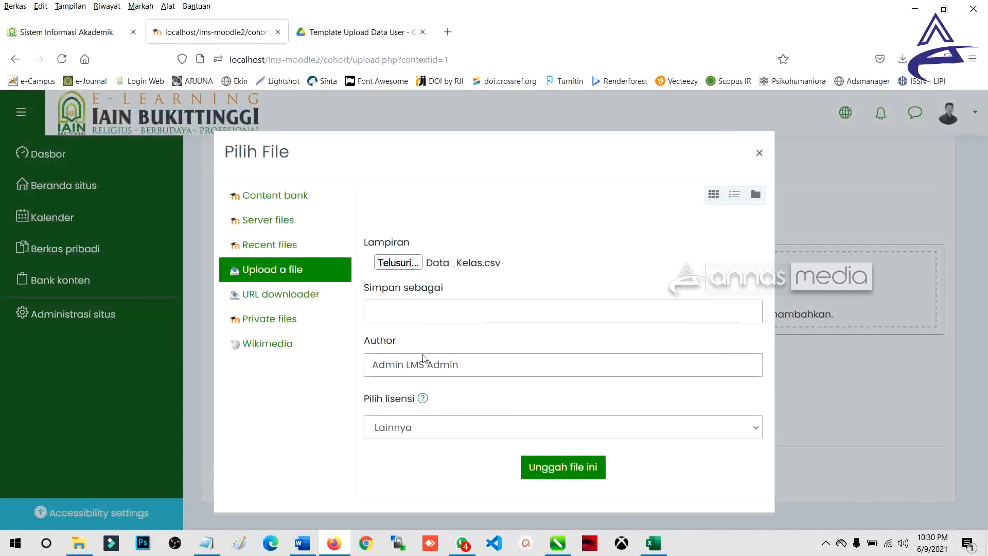
{"action": "left_click", "coordinate": [585, 470]}
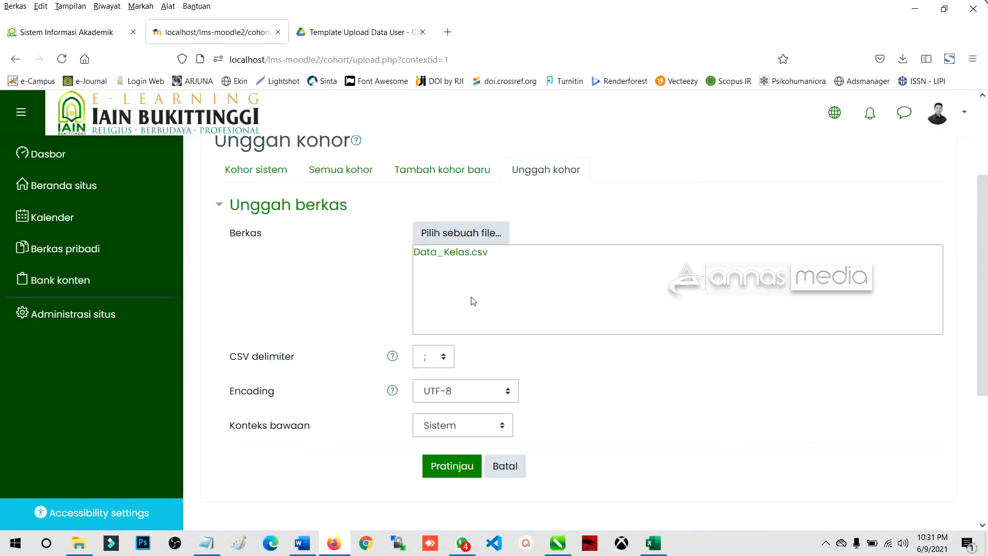
Set the CSV delimiter of the cohort upload to a comma.
{"action": "left_click_drag", "start_coordinate": [404, 257], "coordinate": [498, 258]}
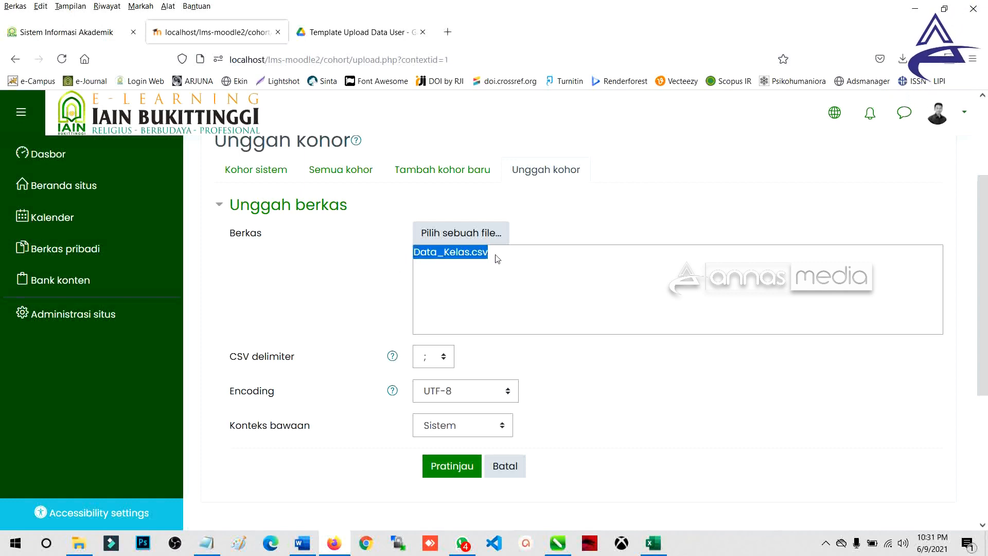
{"action": "left_click", "coordinate": [369, 265]}
{"action": "left_click_drag", "start_coordinate": [226, 365], "coordinate": [306, 369]}
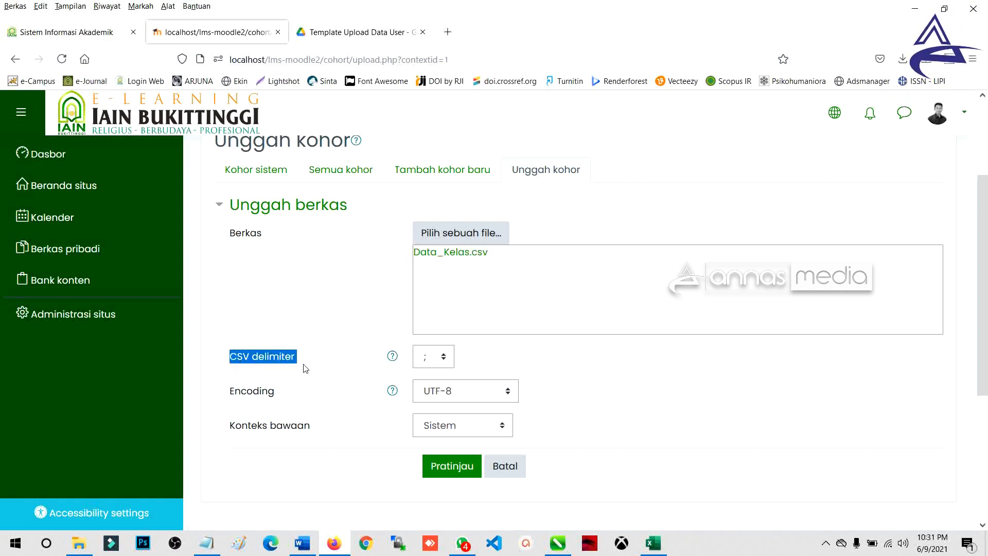
{"action": "left_click", "coordinate": [306, 369]}
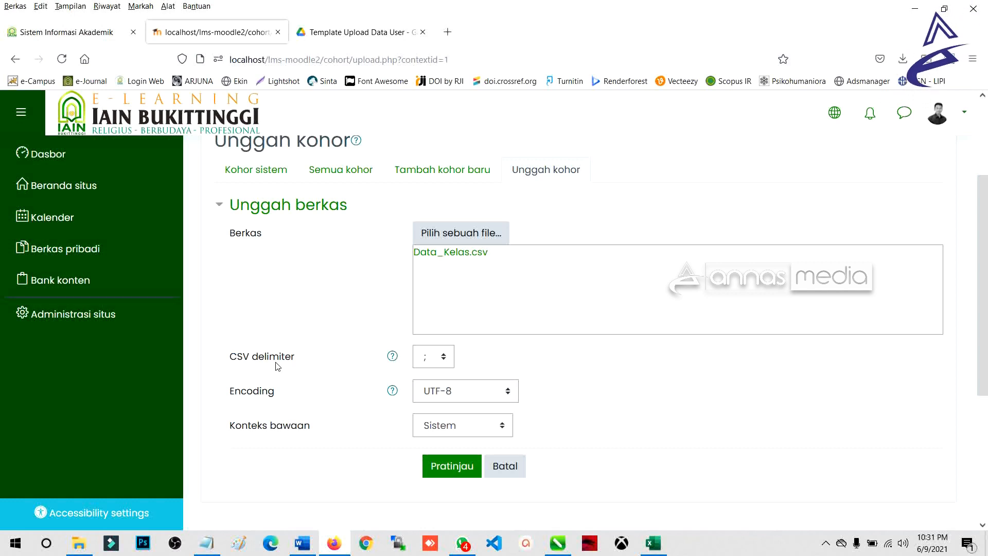
{"action": "left_click", "coordinate": [439, 363]}
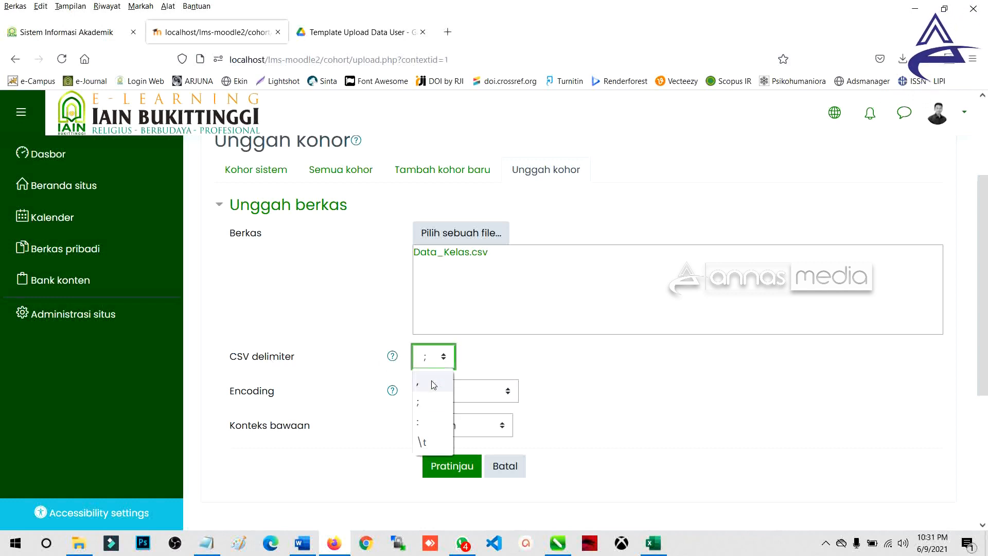
{"action": "left_click", "coordinate": [434, 386]}
{"action": "left_click", "coordinate": [434, 365]}
{"action": "left_click_drag", "start_coordinate": [355, 360], "coordinate": [254, 360]}
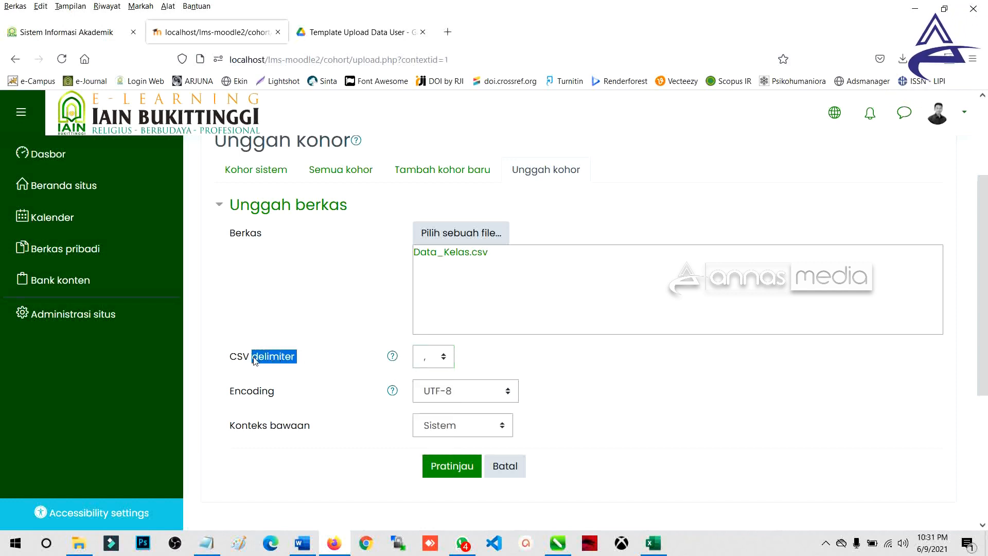
{"action": "left_click", "coordinate": [416, 360]}
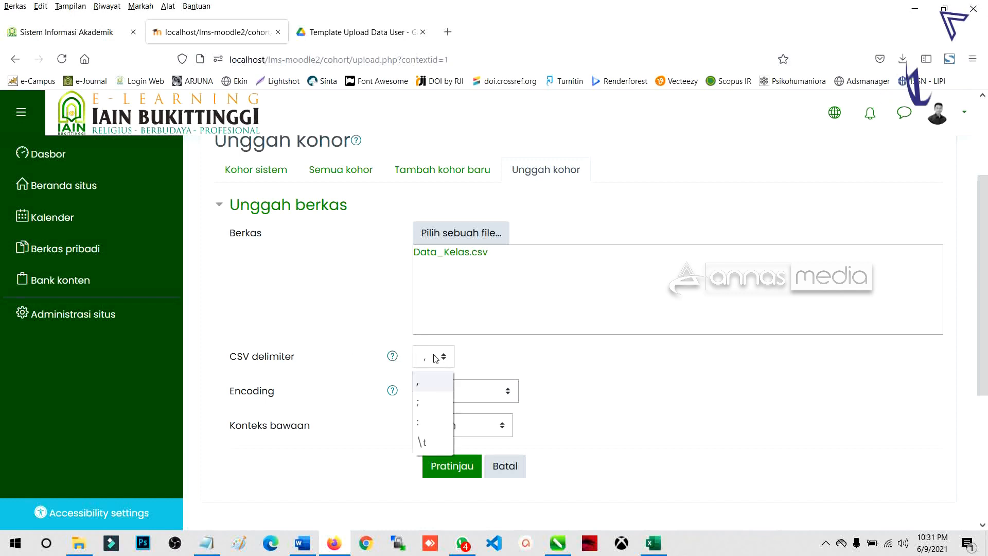
{"action": "left_click", "coordinate": [432, 387]}
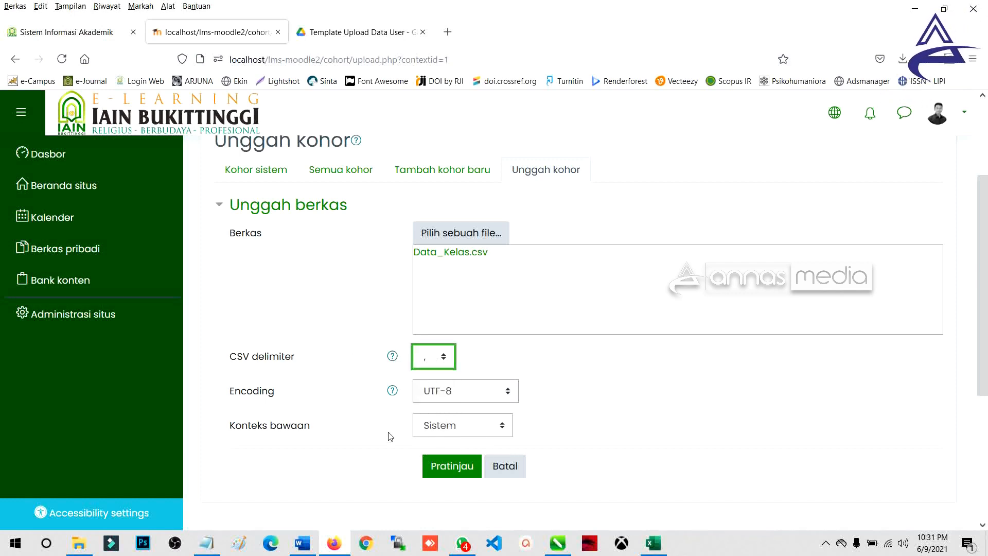
Set the default context of the cohort upload to Prodi PTIK.
{"action": "left_click", "coordinate": [451, 433]}
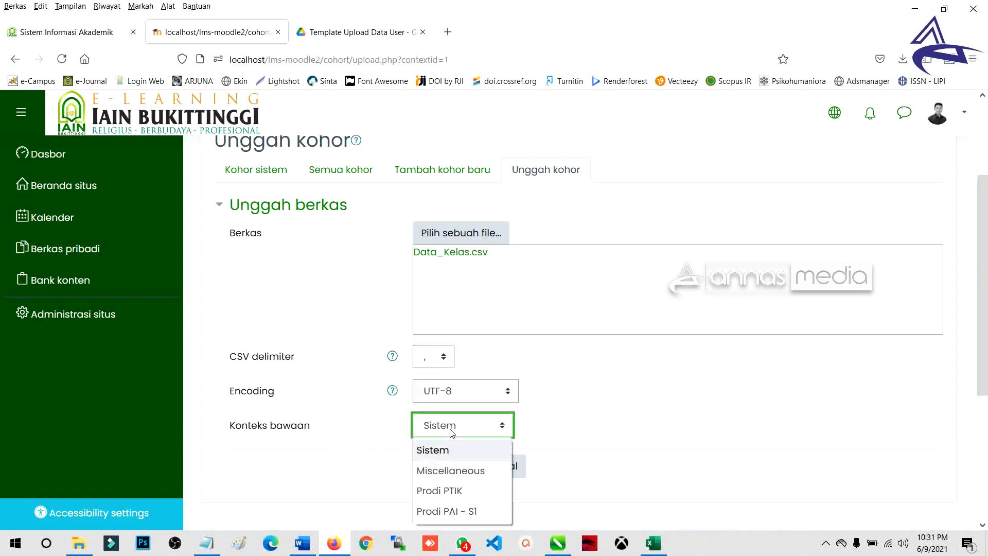
{"action": "left_click", "coordinate": [451, 433]}
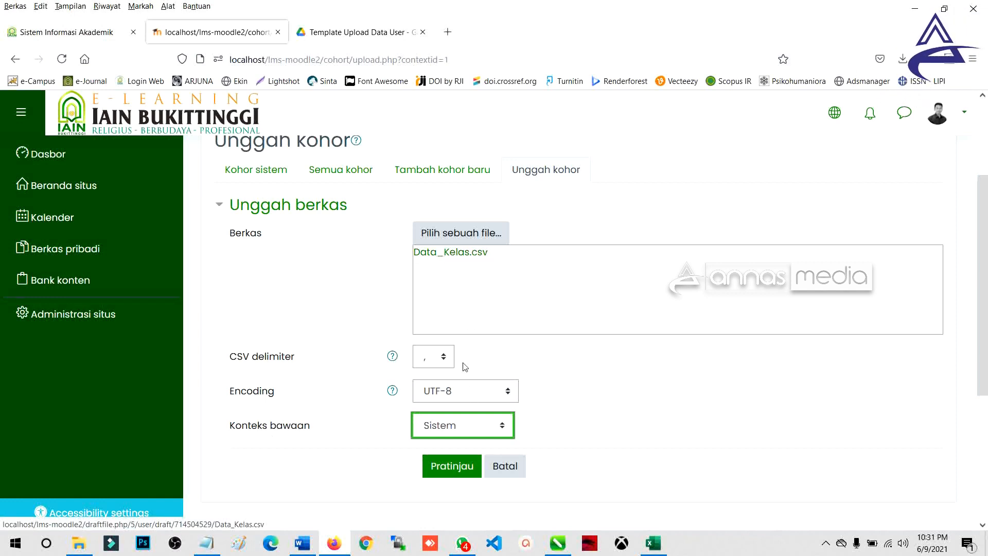
{"action": "key", "text": "ctrl"}
{"action": "key", "text": "ctrl"}
{"action": "left_click", "coordinate": [451, 429]}
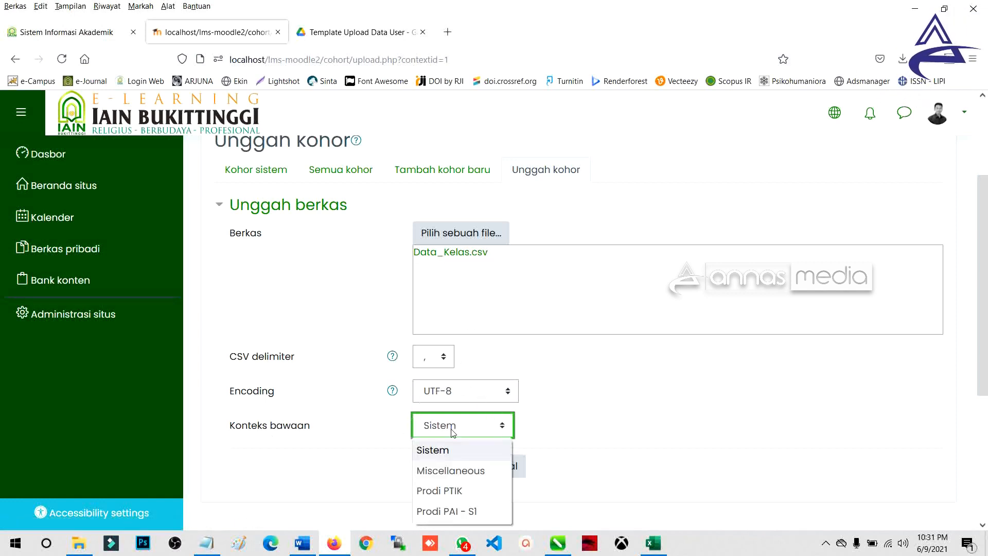
{"action": "key", "text": "ctrl"}
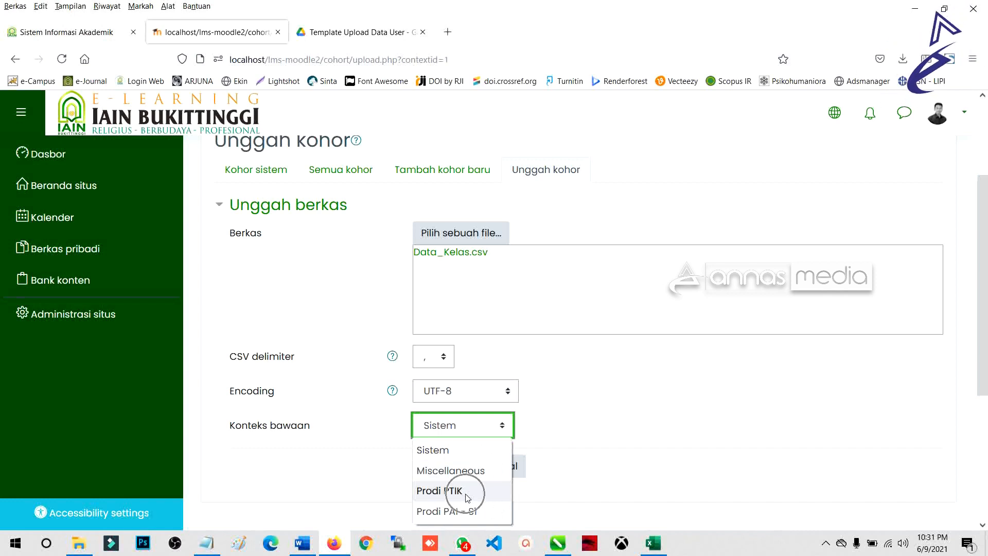
{"action": "left_click", "coordinate": [466, 493]}
{"action": "left_click", "coordinate": [473, 429]}
{"action": "left_click", "coordinate": [467, 491]}
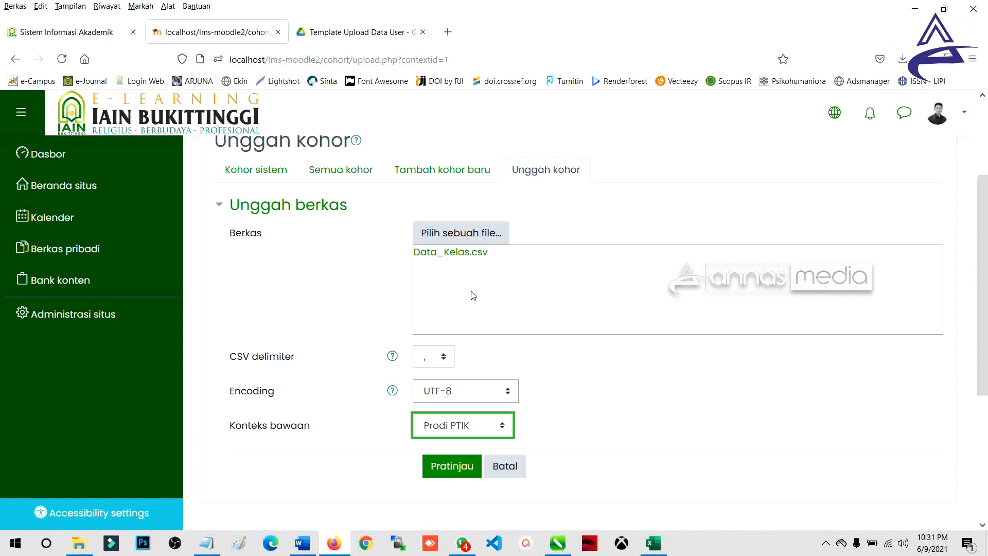
{"action": "key", "text": "ctrl"}
{"action": "key", "text": "ctrl"}
Preview the cohorts from Data_Kelas.csv, upload them and continue to the Prodi PTIK cohort list.
{"action": "left_click", "coordinate": [451, 468]}
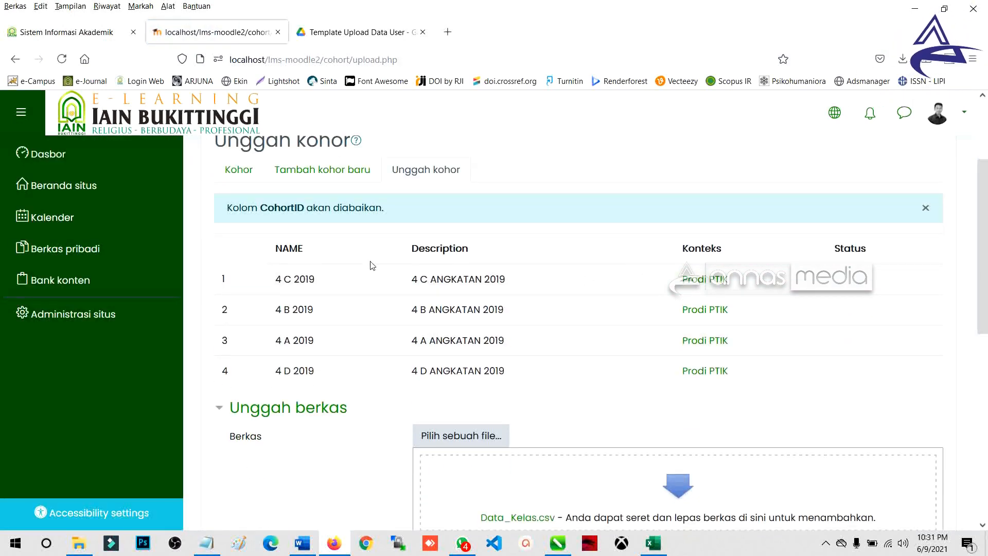
{"action": "scroll", "coordinate": [272, 257], "scroll_direction": "up", "scroll_amount": 2}
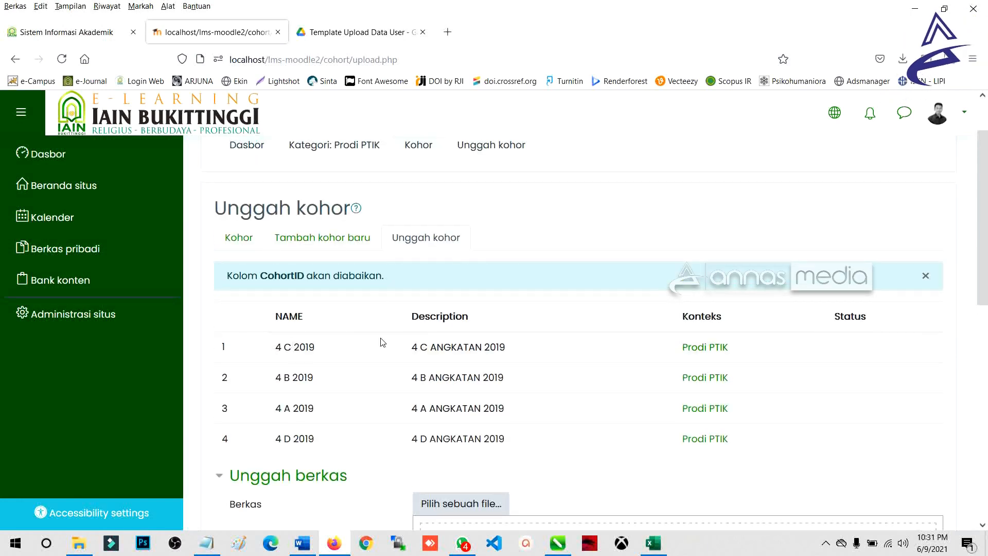
{"action": "scroll", "coordinate": [364, 353], "scroll_direction": "down", "scroll_amount": 2}
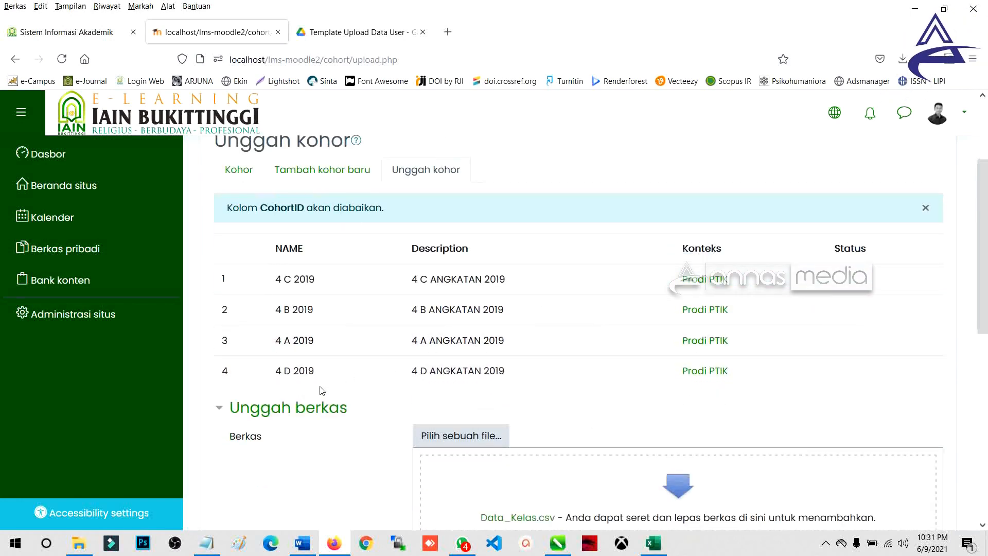
{"action": "scroll", "coordinate": [419, 364], "scroll_direction": "down", "scroll_amount": 5}
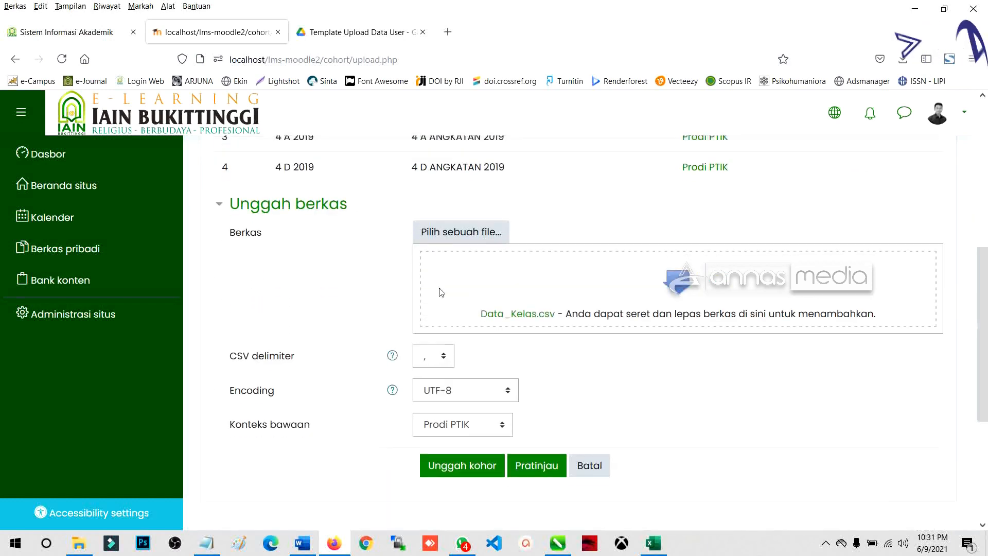
{"action": "left_click", "coordinate": [484, 402]}
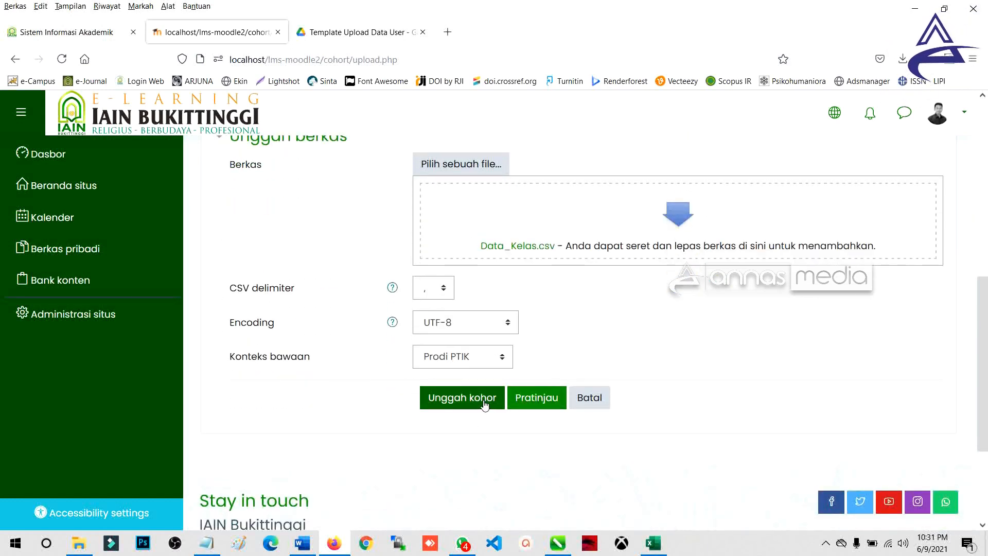
{"action": "left_click", "coordinate": [484, 403]}
{"action": "left_click", "coordinate": [484, 404]}
{"action": "left_click", "coordinate": [484, 403]}
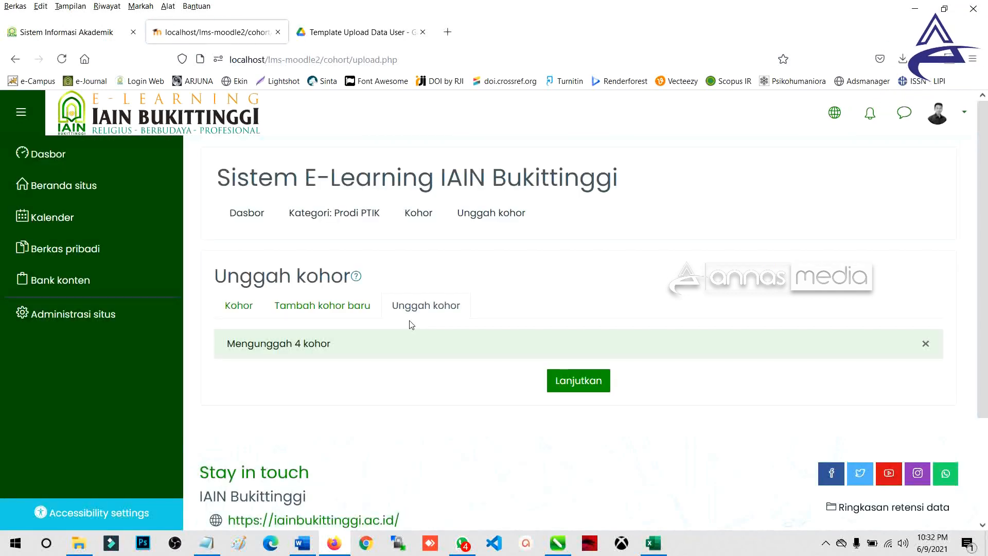
{"action": "left_click", "coordinate": [592, 382]}
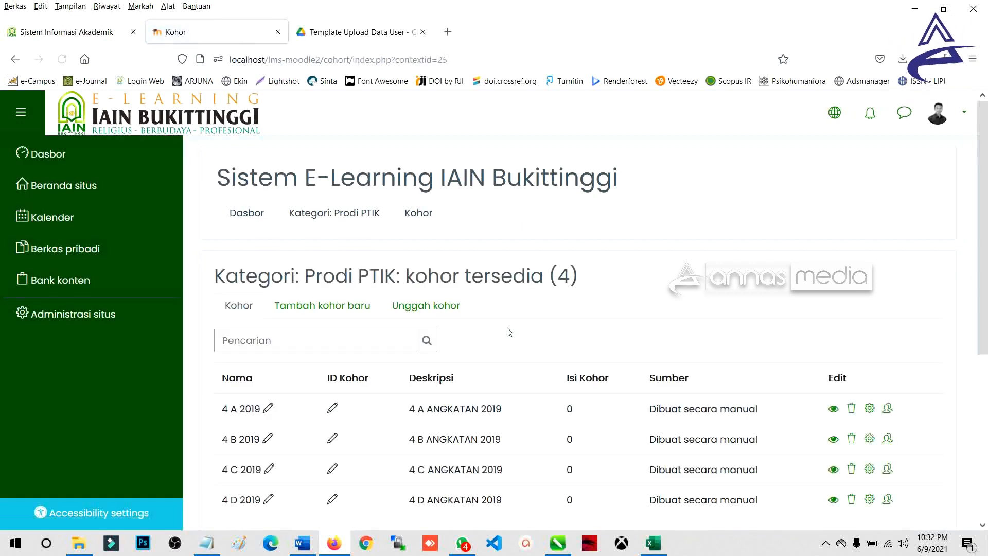
{"action": "scroll", "coordinate": [509, 331], "scroll_direction": "down", "scroll_amount": 2}
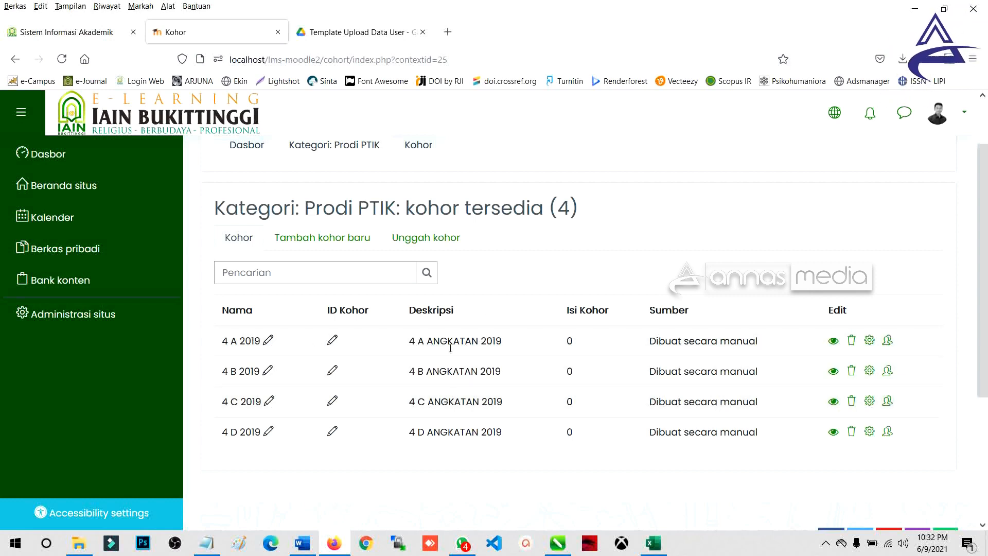
{"action": "scroll", "coordinate": [304, 346], "scroll_direction": "up", "scroll_amount": 2}
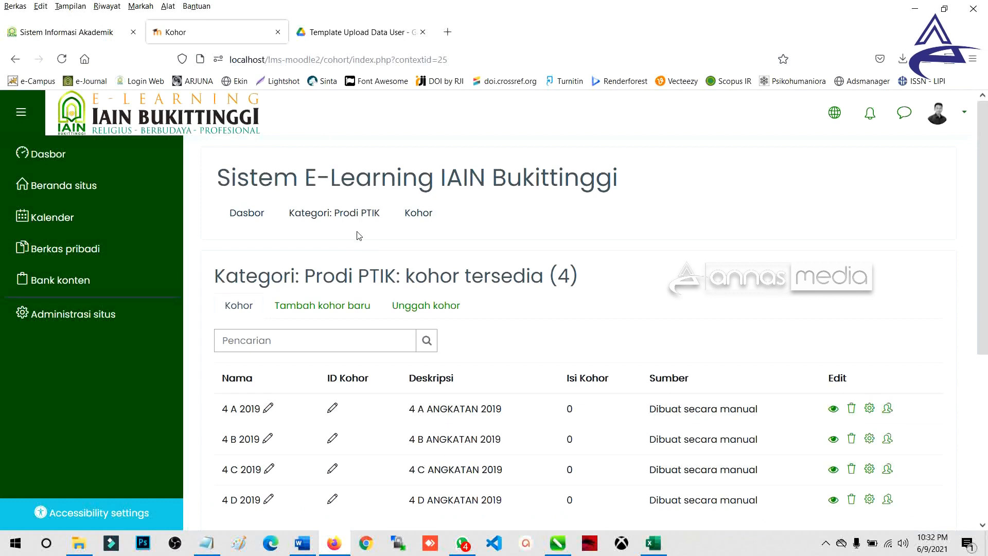
Open the Kohor page in the site's user administration and compare the system cohorts with the list of all cohorts.
{"action": "left_click", "coordinate": [102, 317]}
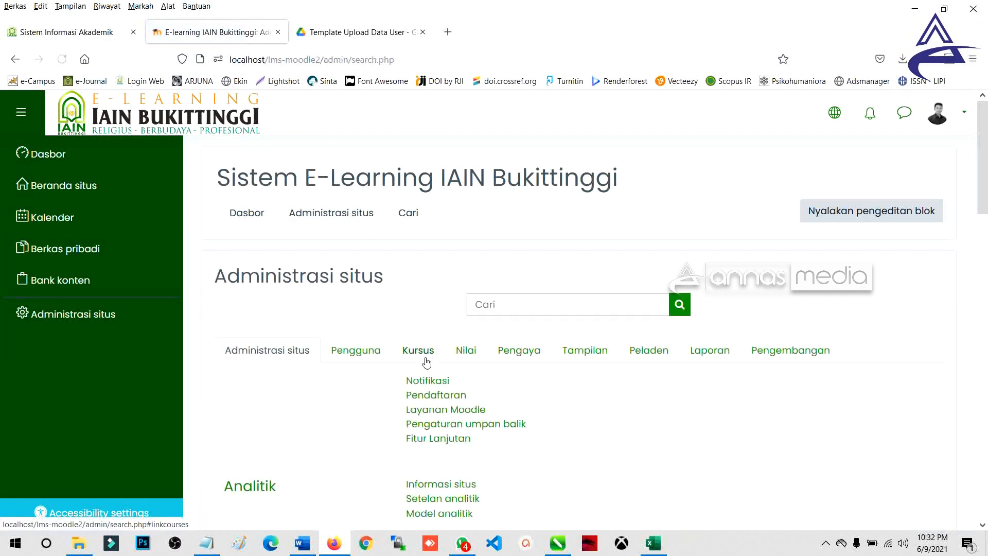
{"action": "left_click", "coordinate": [364, 350]}
{"action": "scroll", "coordinate": [394, 361], "scroll_direction": "down", "scroll_amount": 2}
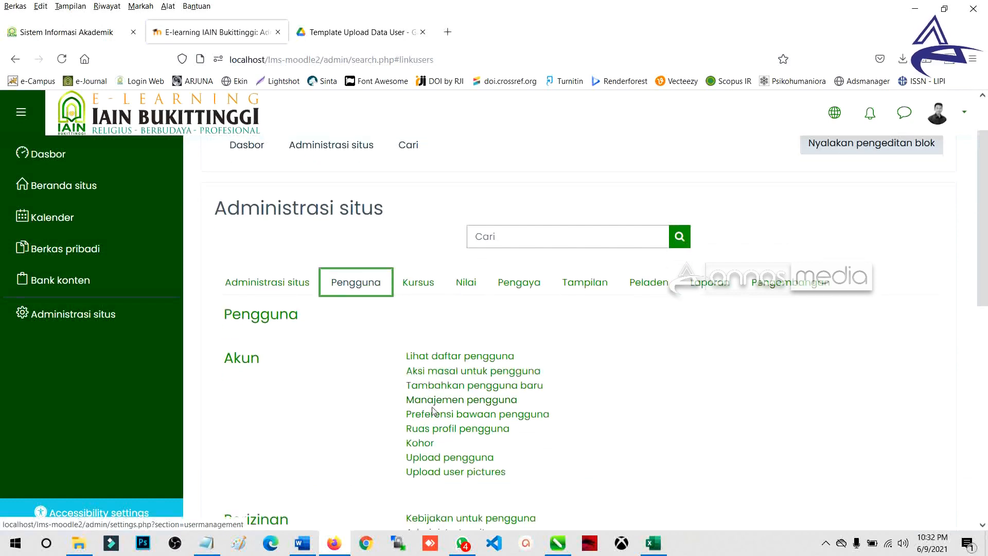
{"action": "left_click", "coordinate": [424, 444]}
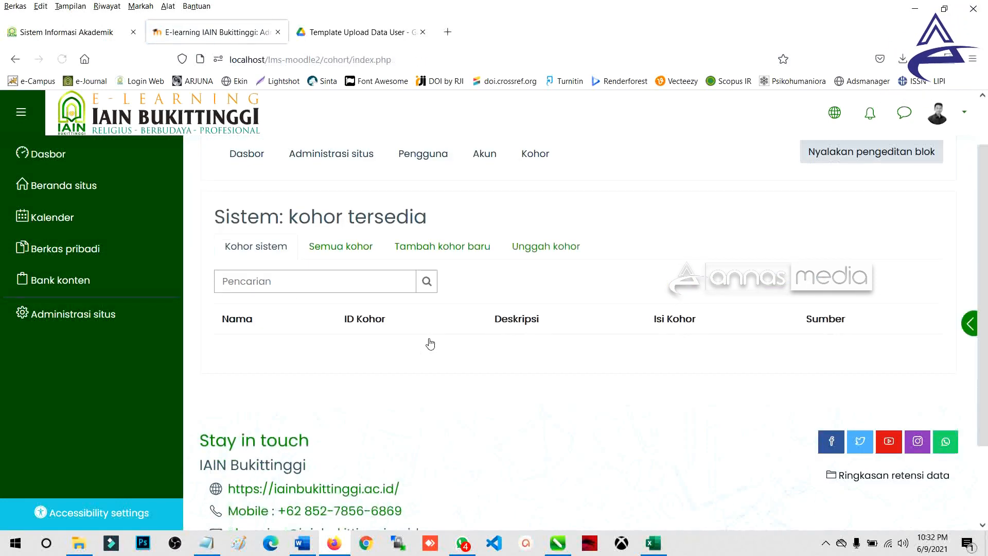
{"action": "left_click", "coordinate": [359, 232]}
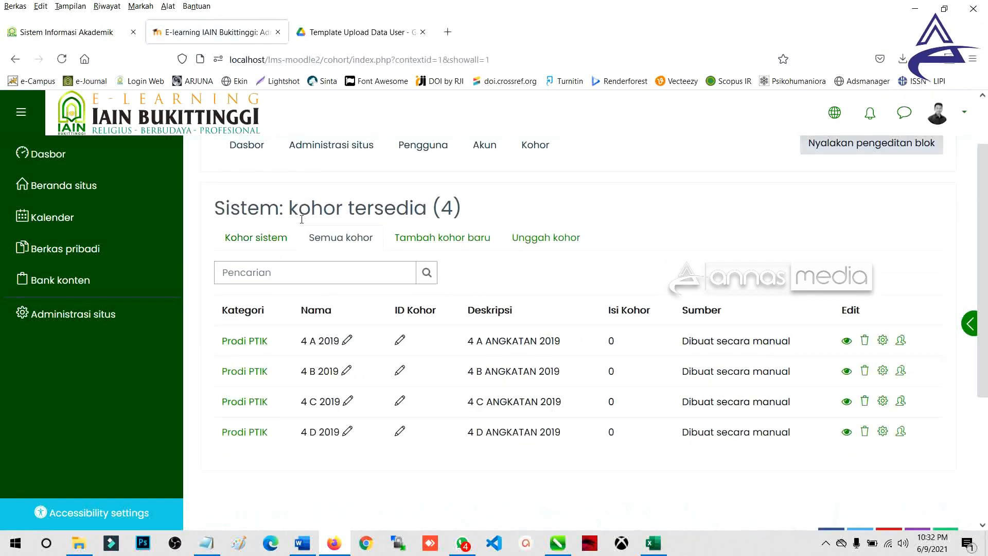
{"action": "left_click", "coordinate": [256, 237]}
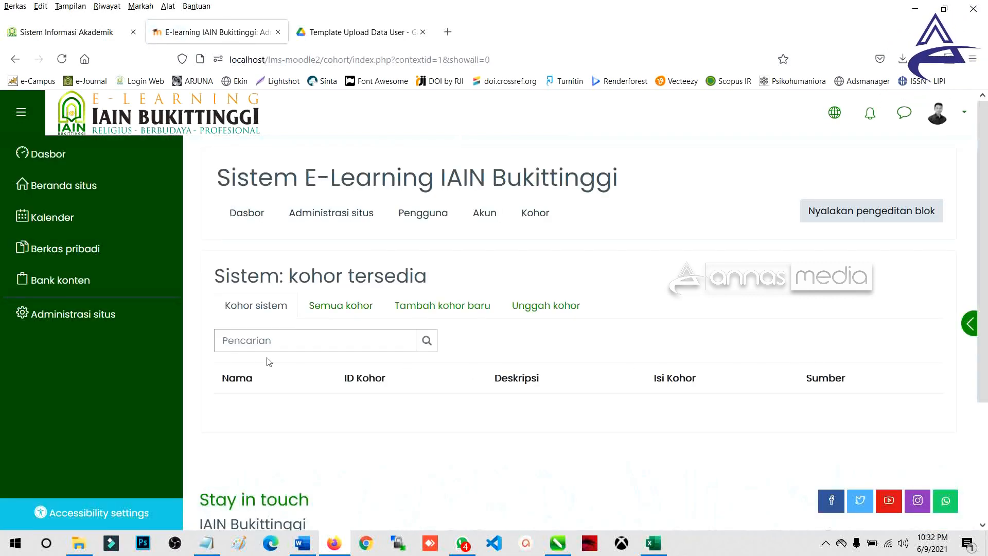
{"action": "left_click", "coordinate": [339, 314]}
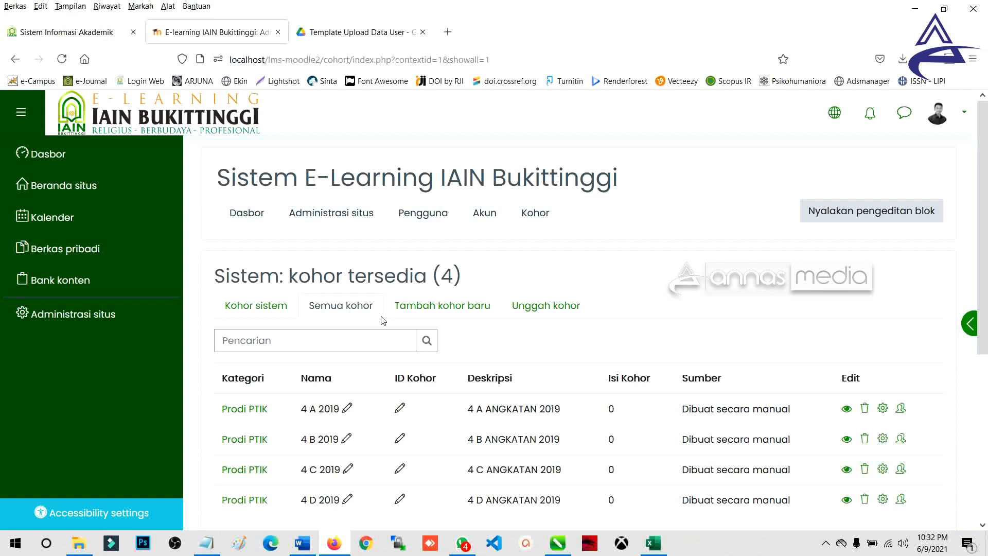
{"action": "scroll", "coordinate": [772, 275], "scroll_direction": "down", "scroll_amount": 2}
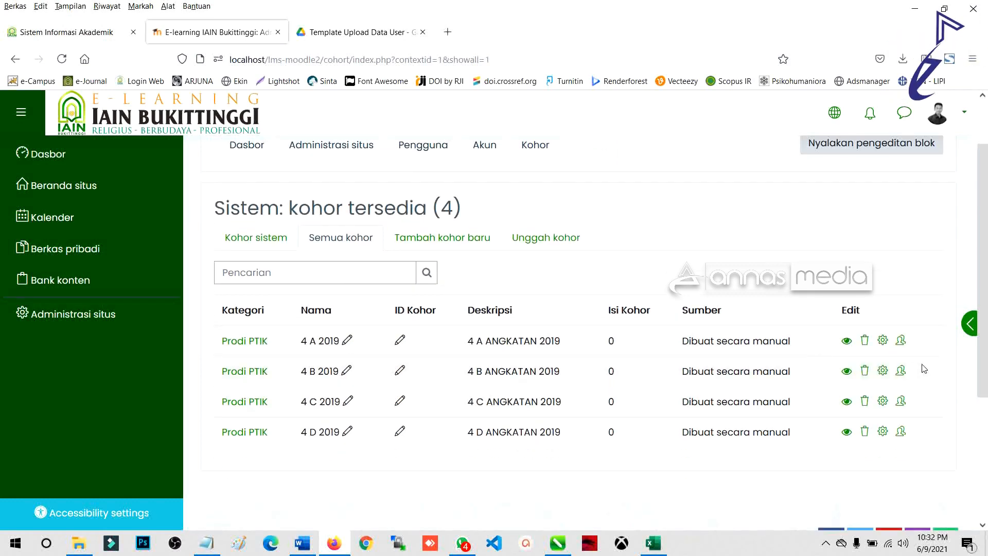
Check the name, context and description of cohort 4 A 2019 in its edit form and save it as is.
{"action": "left_click", "coordinate": [883, 341]}
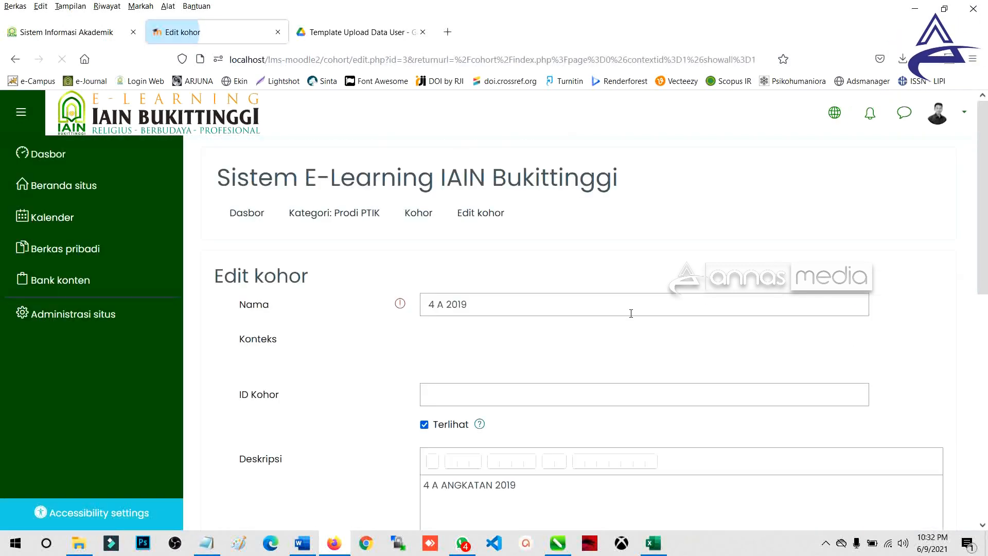
{"action": "scroll", "coordinate": [466, 317], "scroll_direction": "down", "scroll_amount": 2}
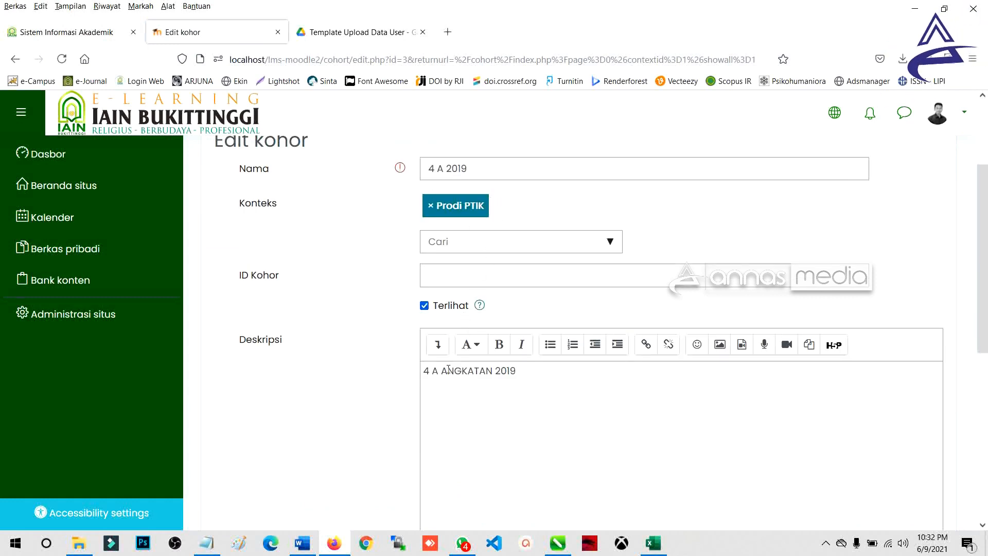
{"action": "scroll", "coordinate": [530, 376], "scroll_direction": "down", "scroll_amount": 5}
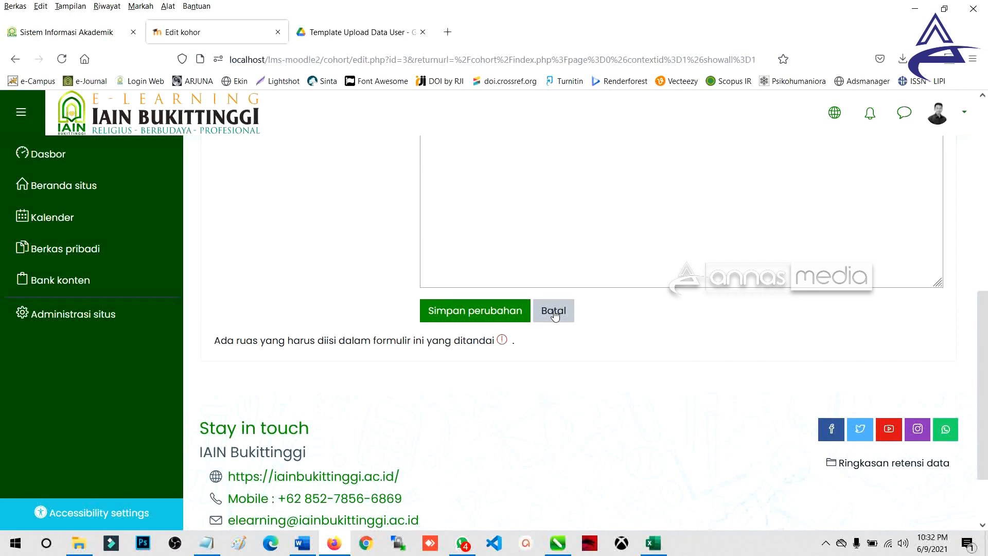
{"action": "left_click", "coordinate": [471, 304]}
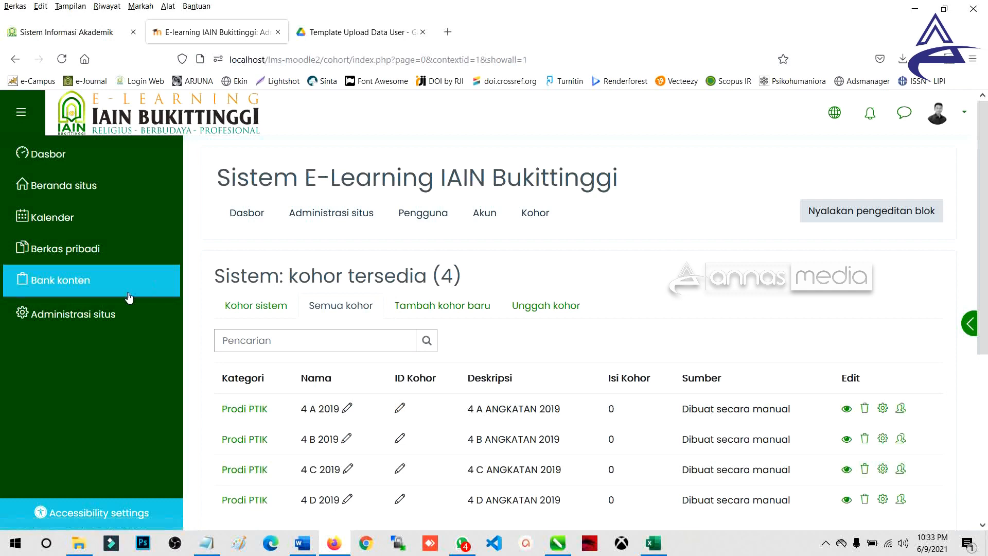
Open the form for adding a new user from the accounts section of the site administration.
{"action": "left_click", "coordinate": [572, 322]}
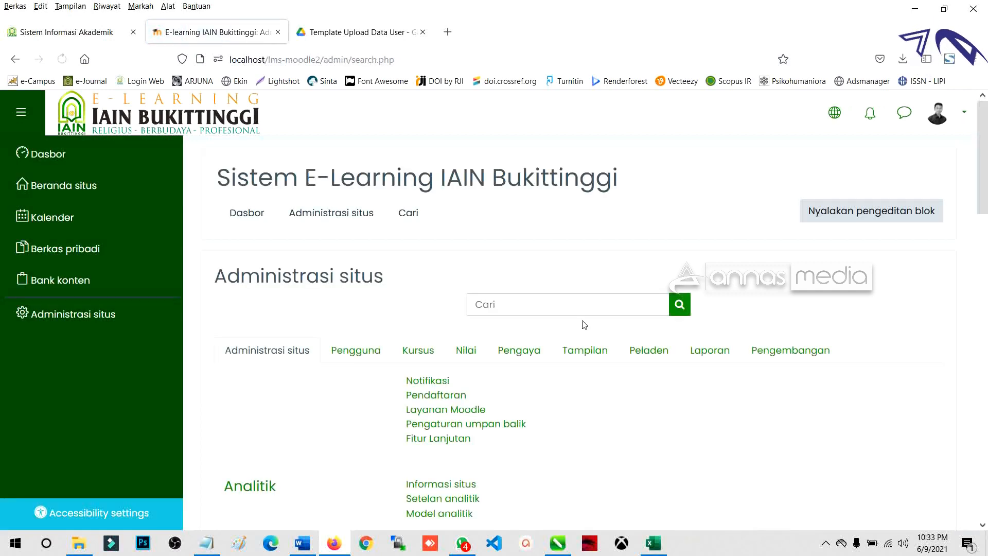
{"action": "scroll", "coordinate": [469, 319], "scroll_direction": "down", "scroll_amount": 3}
{"action": "left_click", "coordinate": [355, 214]}
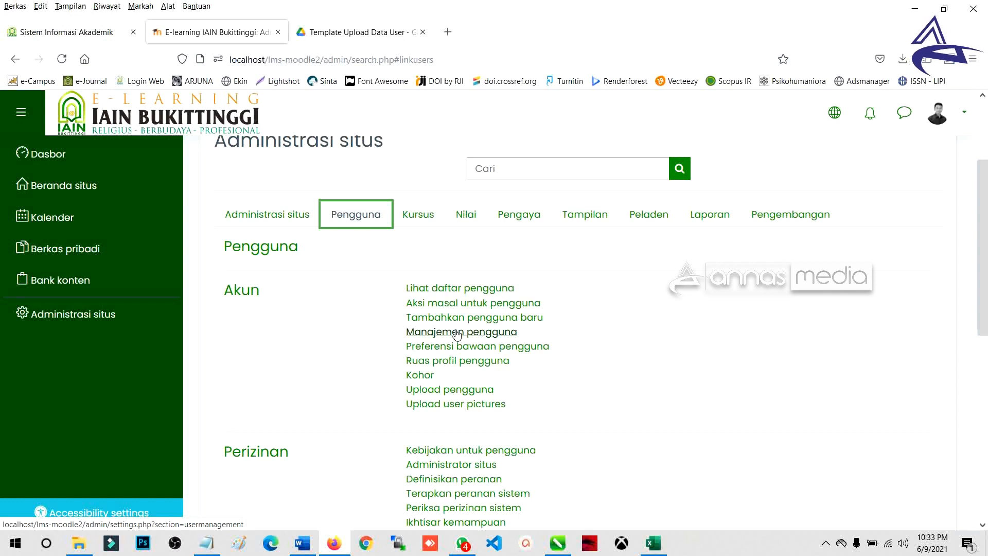
{"action": "left_click", "coordinate": [496, 329]}
{"action": "left_click", "coordinate": [435, 335]}
{"action": "key", "text": "ctrl"}
{"action": "key", "text": "ctrl"}
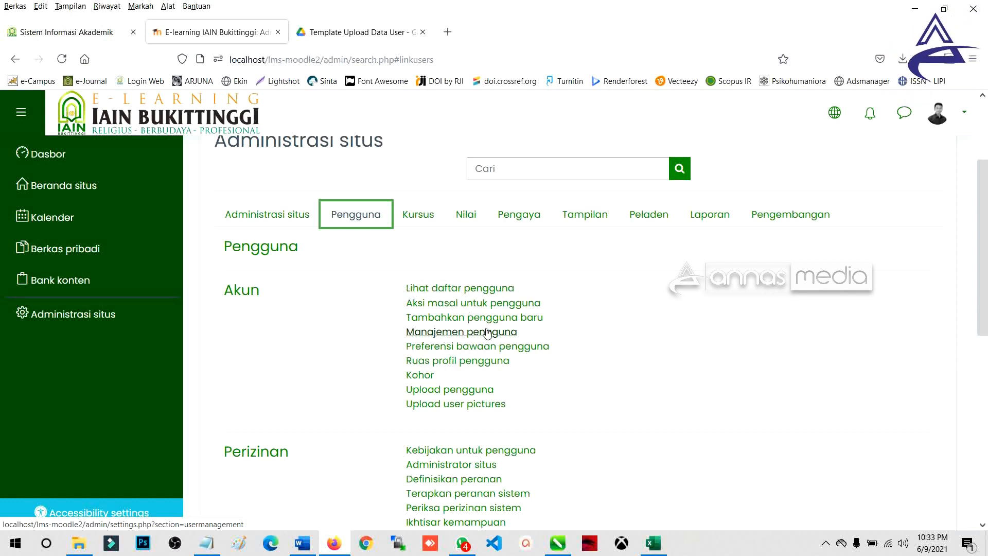
{"action": "key", "text": "ctrl"}
{"action": "left_click_drag", "start_coordinate": [405, 286], "coordinate": [409, 320]}
{"action": "left_click", "coordinate": [562, 322]}
{"action": "left_click", "coordinate": [410, 321]}
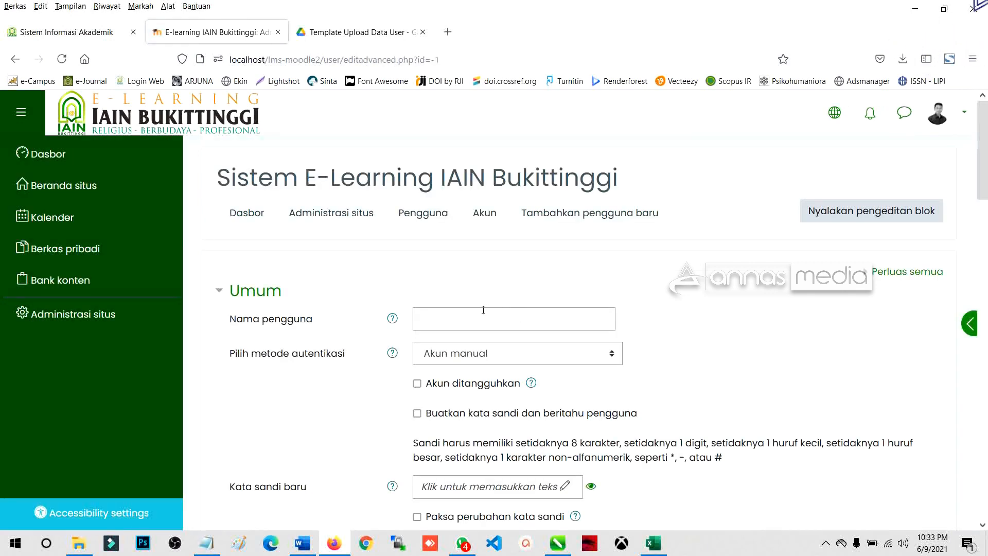
Examine the new user form, including the username, the authentication method options, the profile fields and the user photo section.
{"action": "scroll", "coordinate": [483, 310], "scroll_direction": "down", "scroll_amount": 5}
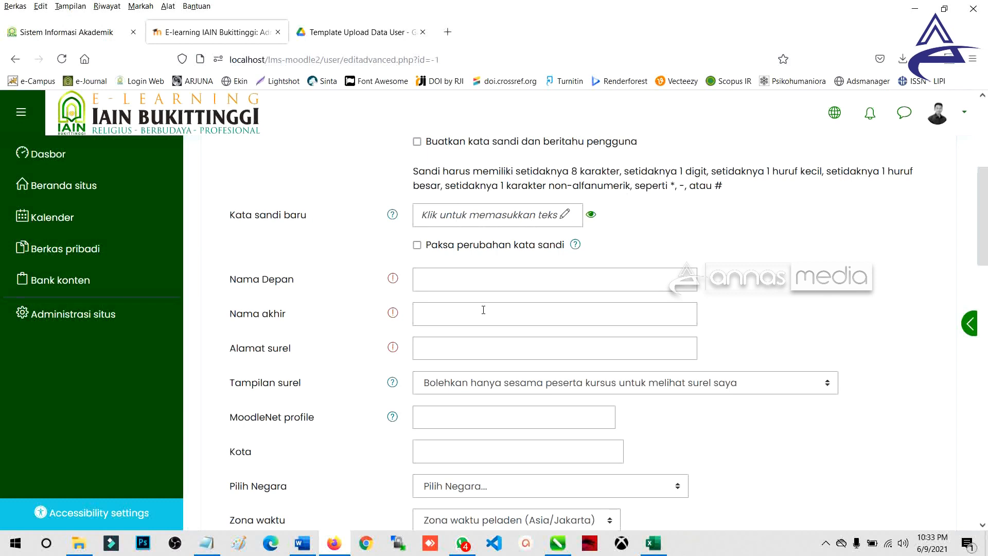
{"action": "scroll", "coordinate": [483, 310], "scroll_direction": "up", "scroll_amount": 5}
{"action": "left_click", "coordinate": [493, 314]}
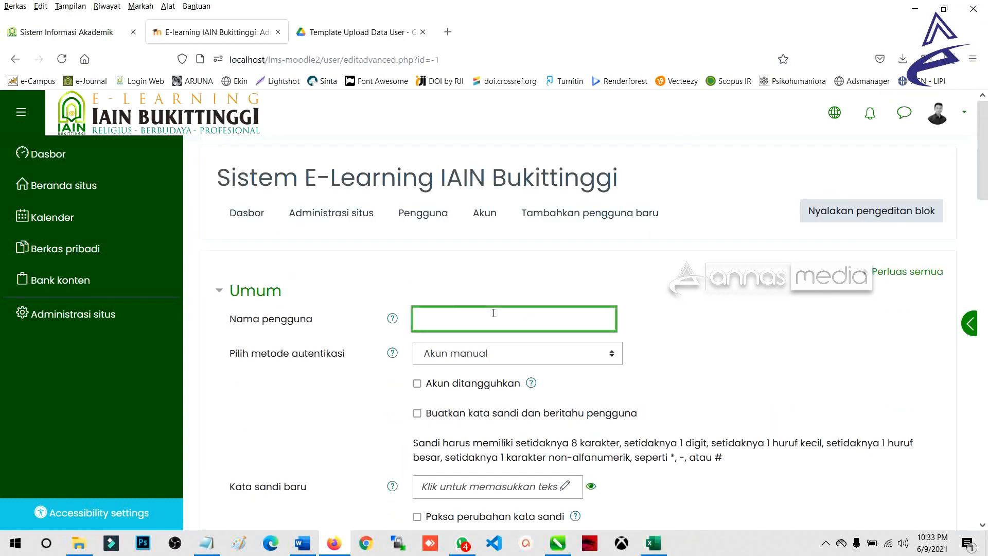
{"action": "left_click", "coordinate": [507, 284]}
{"action": "scroll", "coordinate": [479, 314], "scroll_direction": "down", "scroll_amount": 1}
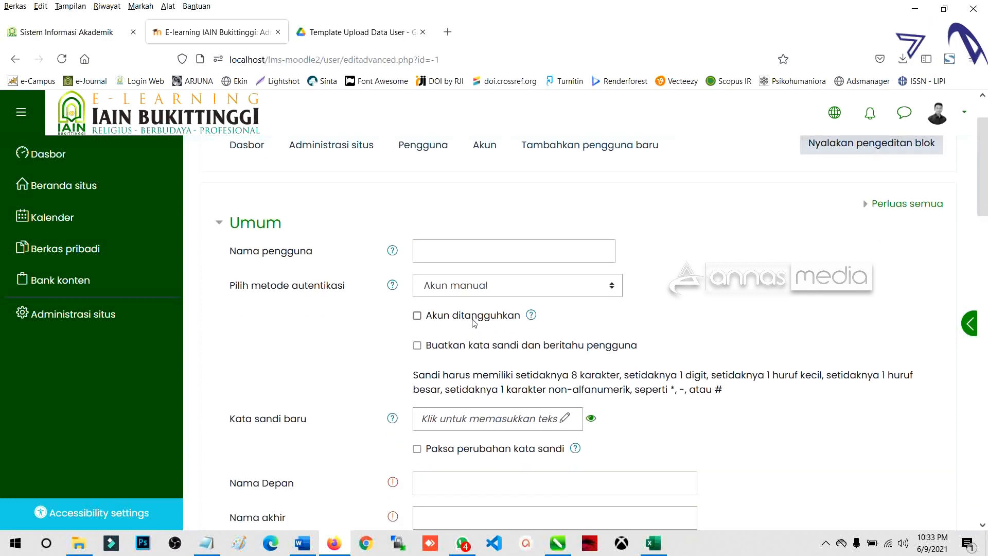
{"action": "left_click", "coordinate": [487, 290]}
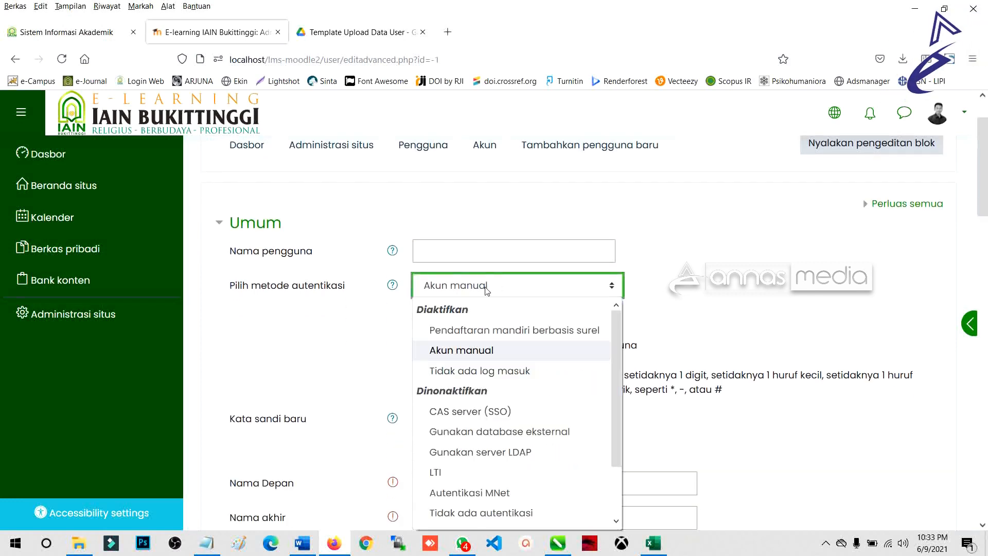
{"action": "left_click", "coordinate": [355, 336]}
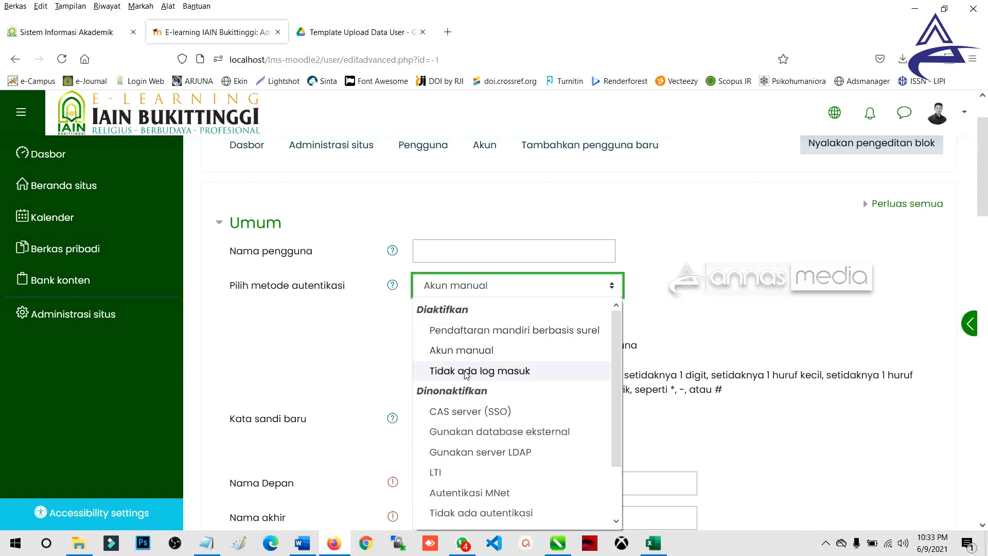
{"action": "left_click", "coordinate": [363, 345]}
{"action": "scroll", "coordinate": [363, 345], "scroll_direction": "down", "scroll_amount": 10}
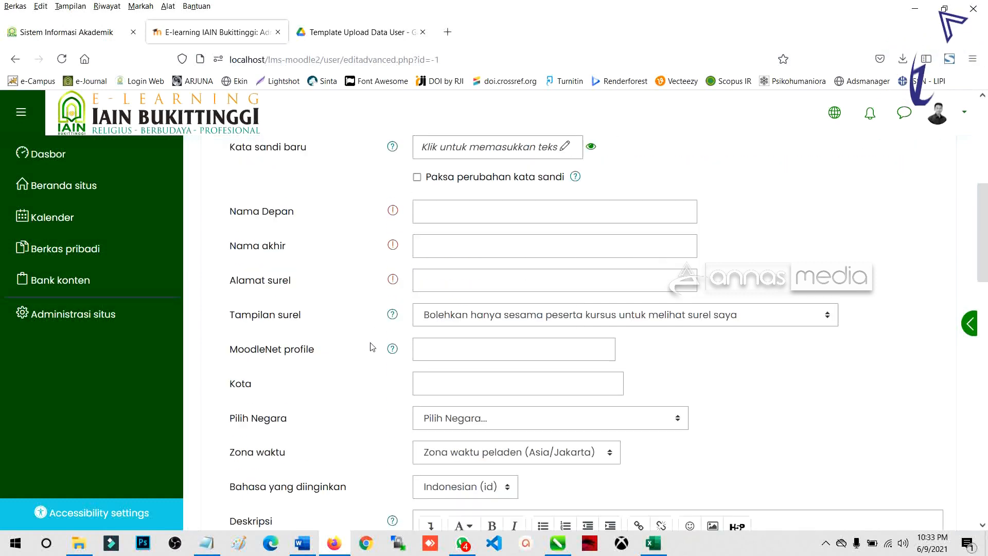
{"action": "scroll", "coordinate": [375, 345], "scroll_direction": "down", "scroll_amount": 7}
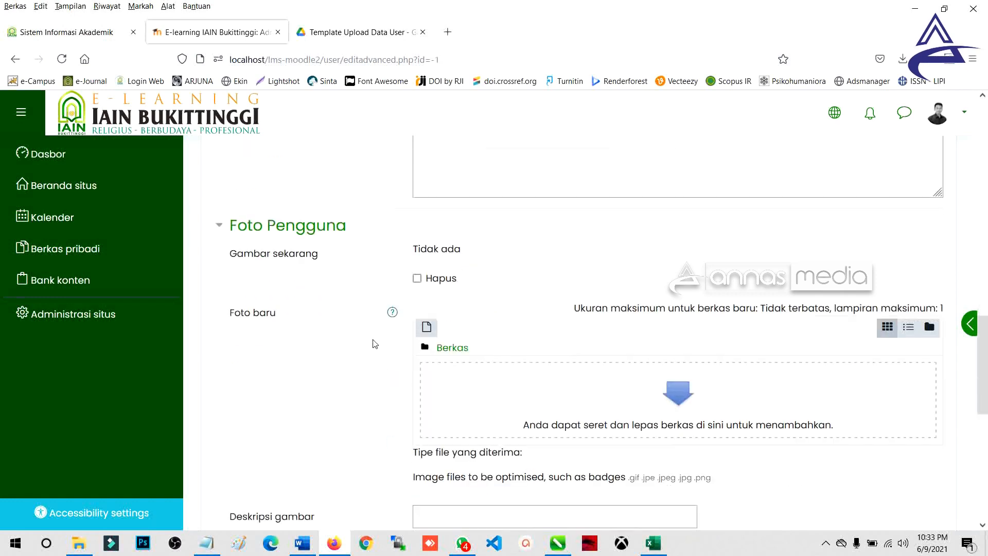
{"action": "scroll", "coordinate": [376, 345], "scroll_direction": "up", "scroll_amount": 17}
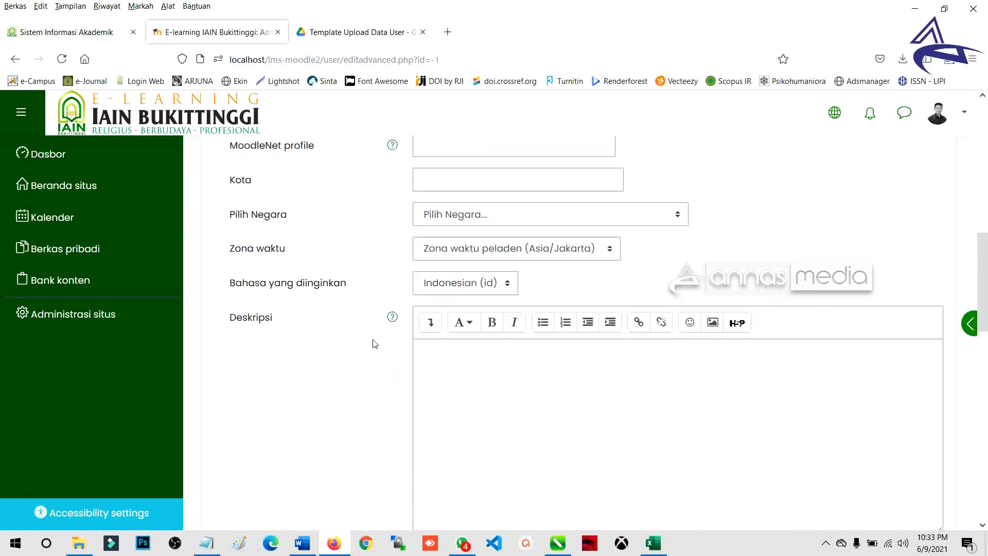
Leave the new user form and open the Upload pengguna page from the Akun section of the site administration.
{"action": "left_click", "coordinate": [14, 62]}
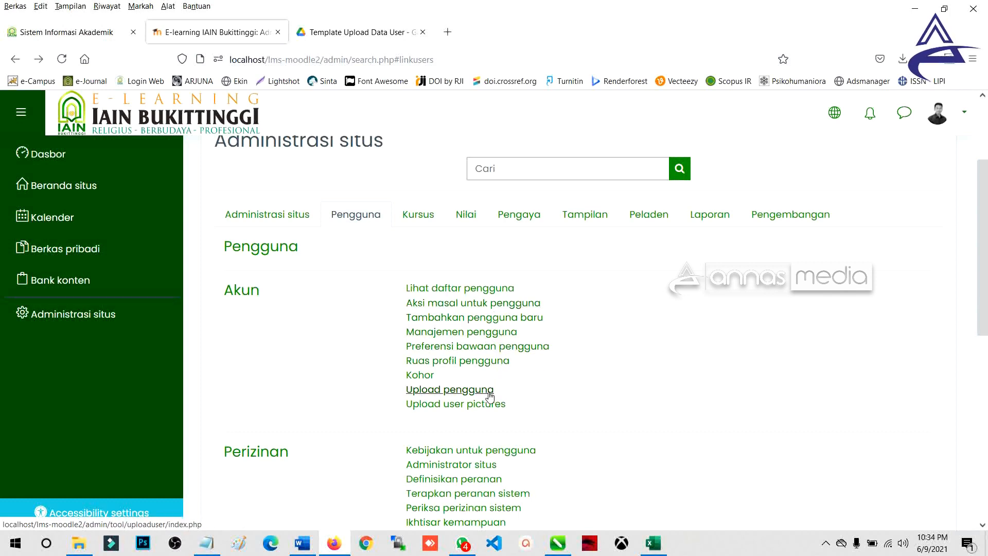
{"action": "left_click_drag", "start_coordinate": [496, 392], "coordinate": [404, 396]}
{"action": "left_click", "coordinate": [422, 394]}
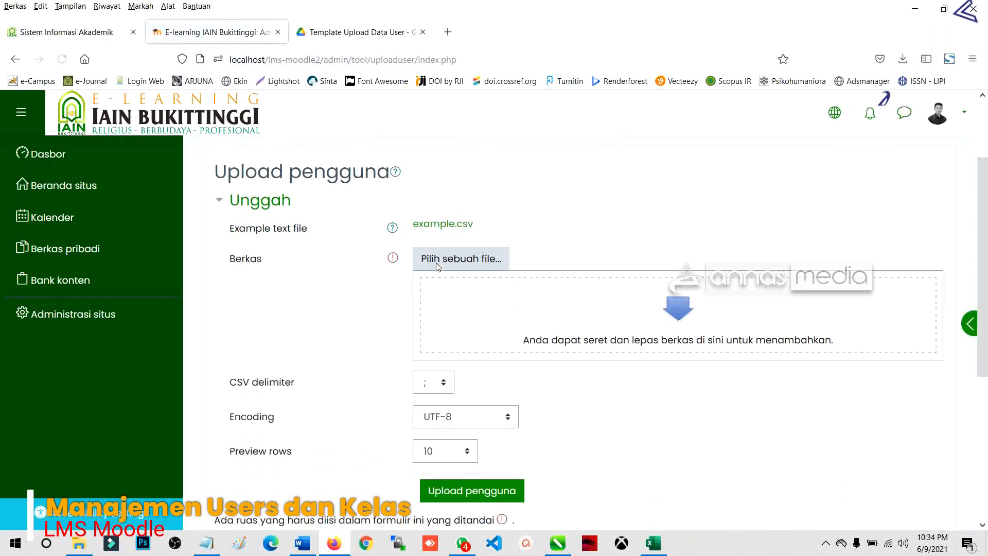
Download the example.csv user template and open it in Excel.
{"action": "scroll", "coordinate": [438, 266], "scroll_direction": "down", "scroll_amount": 1}
{"action": "left_click", "coordinate": [452, 194]}
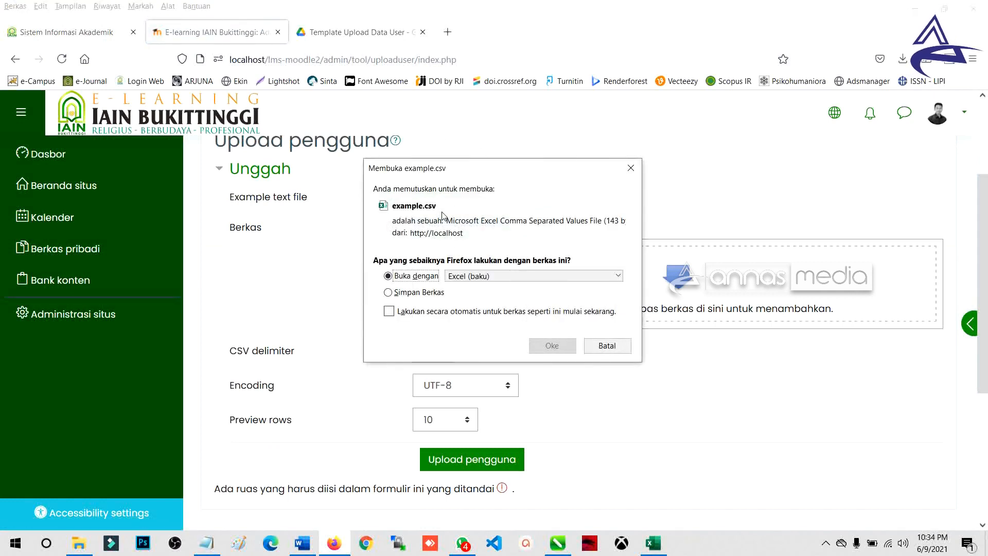
{"action": "left_click", "coordinate": [538, 348]}
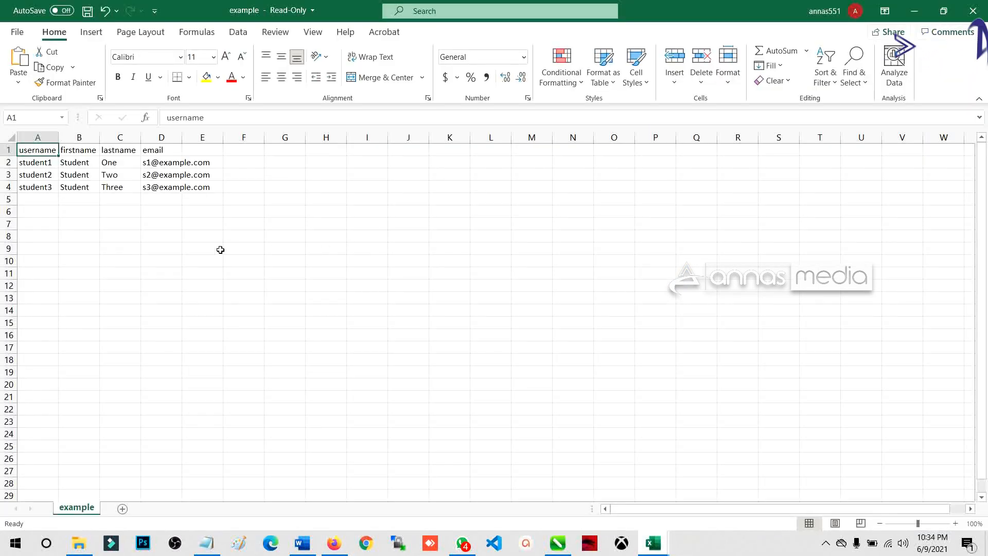
Widen columns A to D of the example sheet, from username to email, and select row 2.
{"action": "left_click", "coordinate": [220, 249]}
{"action": "left_click_drag", "start_coordinate": [58, 142], "coordinate": [233, 137]}
{"action": "left_click_drag", "start_coordinate": [296, 138], "coordinate": [378, 137]}
{"action": "left_click", "coordinate": [303, 138]}
{"action": "left_click_drag", "start_coordinate": [275, 137], "coordinate": [328, 138]}
{"action": "left_click", "coordinate": [288, 221]}
{"action": "left_click", "coordinate": [7, 162]}
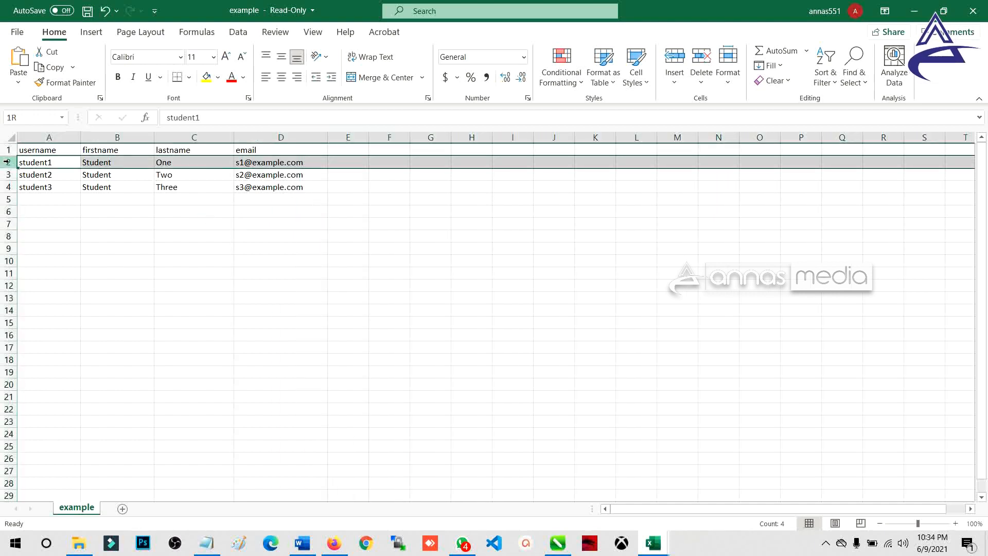
Make the header row of the example sheet taller and middle-align the username to email cells vertically.
{"action": "left_click_drag", "start_coordinate": [9, 169], "coordinate": [325, 164]}
{"action": "left_click", "coordinate": [28, 157]}
{"action": "left_click", "coordinate": [9, 160]}
{"action": "left_click", "coordinate": [52, 157]}
{"action": "left_click", "coordinate": [282, 56]}
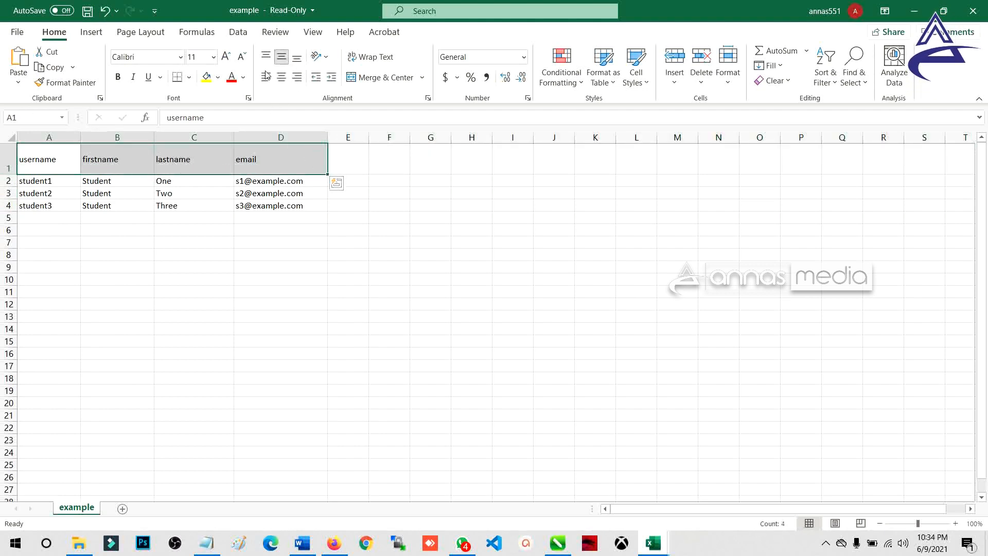
Review the firstname, lastname and email headers and the sample student rows beneath them in the example sheet.
{"action": "left_click", "coordinate": [110, 161]}
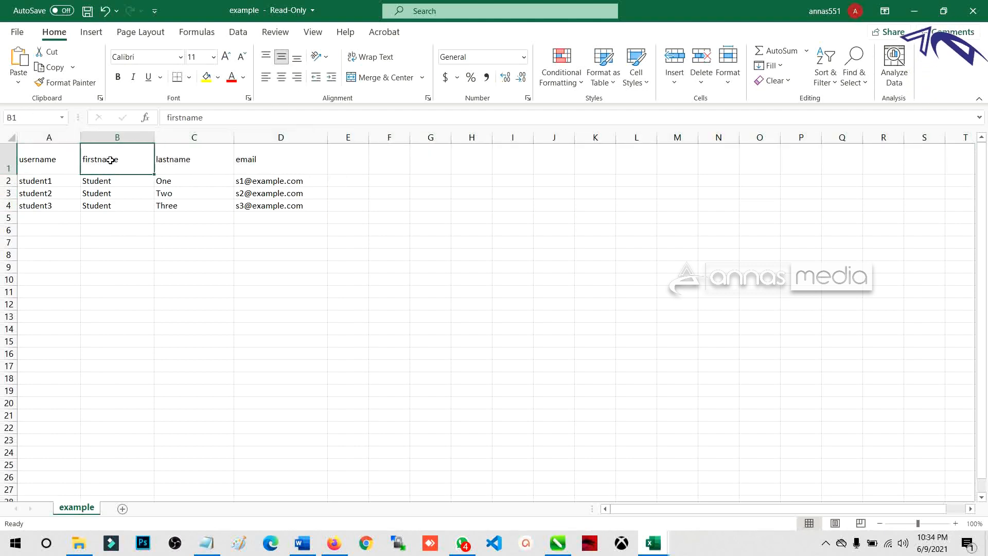
{"action": "left_click", "coordinate": [188, 161]}
{"action": "left_click", "coordinate": [238, 161]}
{"action": "left_click_drag", "start_coordinate": [66, 180], "coordinate": [67, 204]}
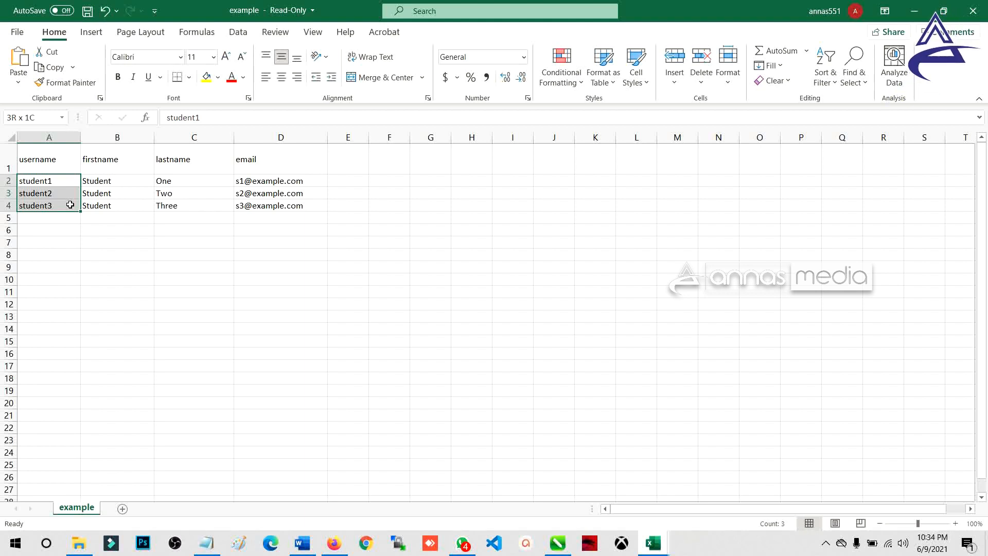
{"action": "left_click", "coordinate": [65, 181]}
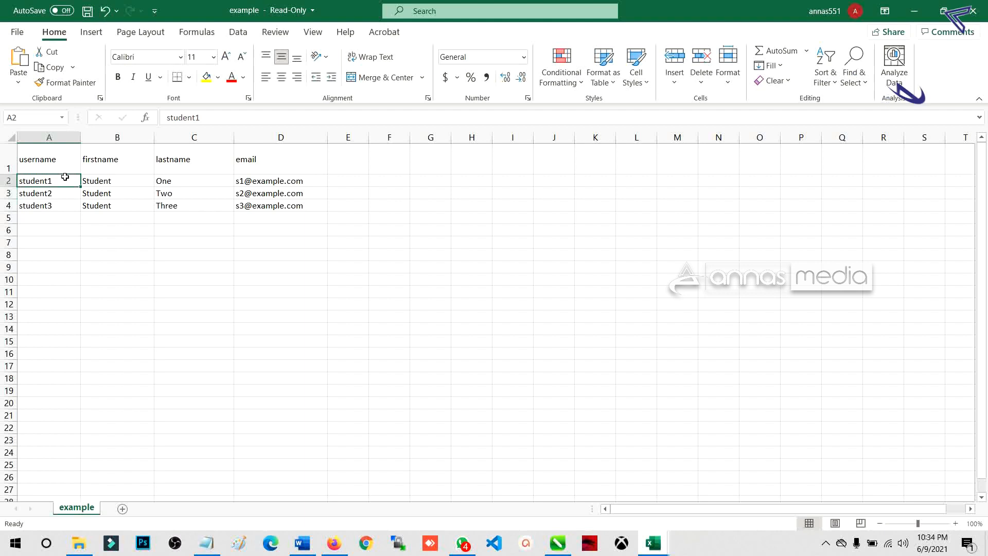
{"action": "left_click_drag", "start_coordinate": [65, 186], "coordinate": [125, 205]}
{"action": "left_click_drag", "start_coordinate": [170, 182], "coordinate": [172, 206]}
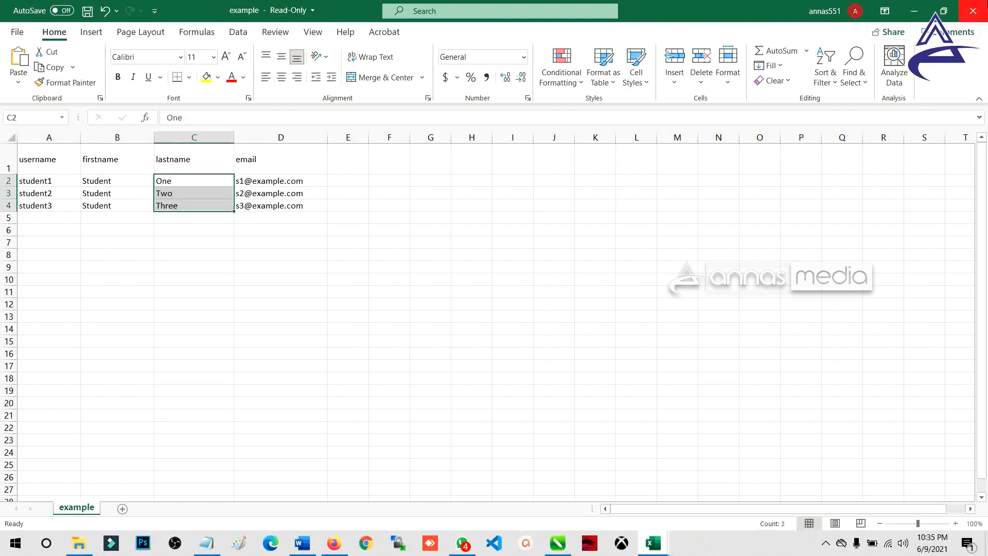
Close the example file without saving it and open Data_Mahasiswa_4a from the Lecturer - 12 folder.
{"action": "left_click", "coordinate": [972, 8]}
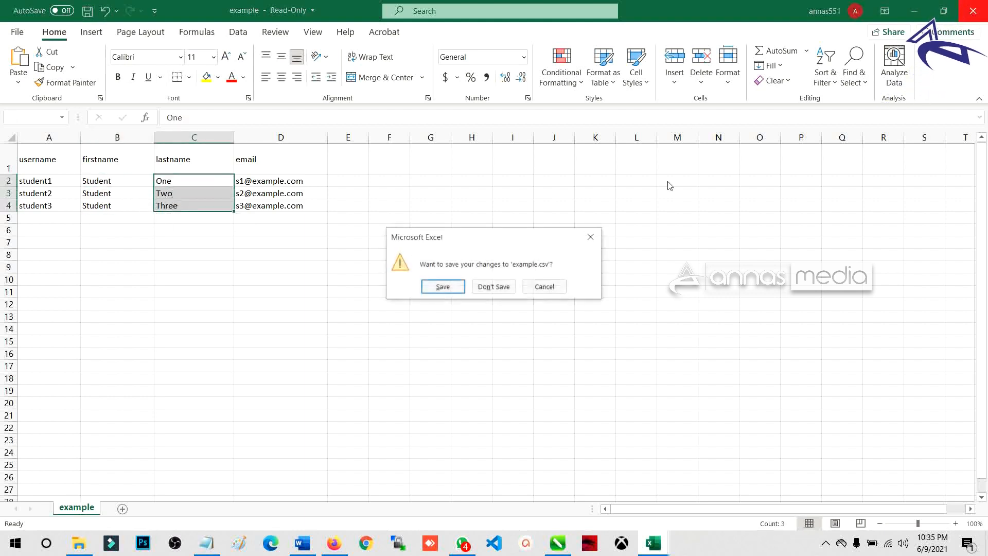
{"action": "left_click", "coordinate": [490, 286]}
{"action": "mouse_move", "coordinate": [654, 546]}
{"action": "left_click", "coordinate": [653, 507]}
{"action": "left_click", "coordinate": [78, 544]}
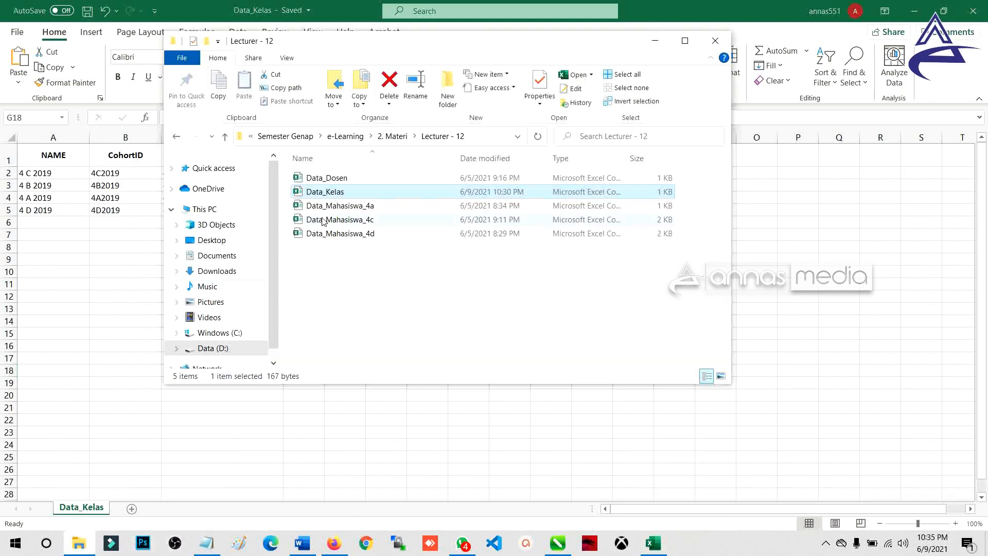
{"action": "left_click", "coordinate": [374, 207]}
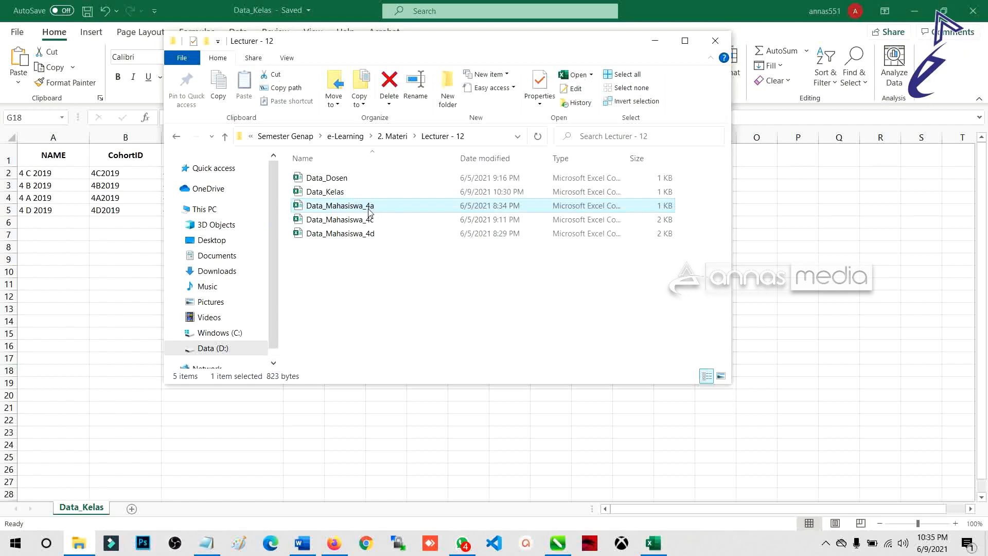
{"action": "double_click", "coordinate": [369, 208]}
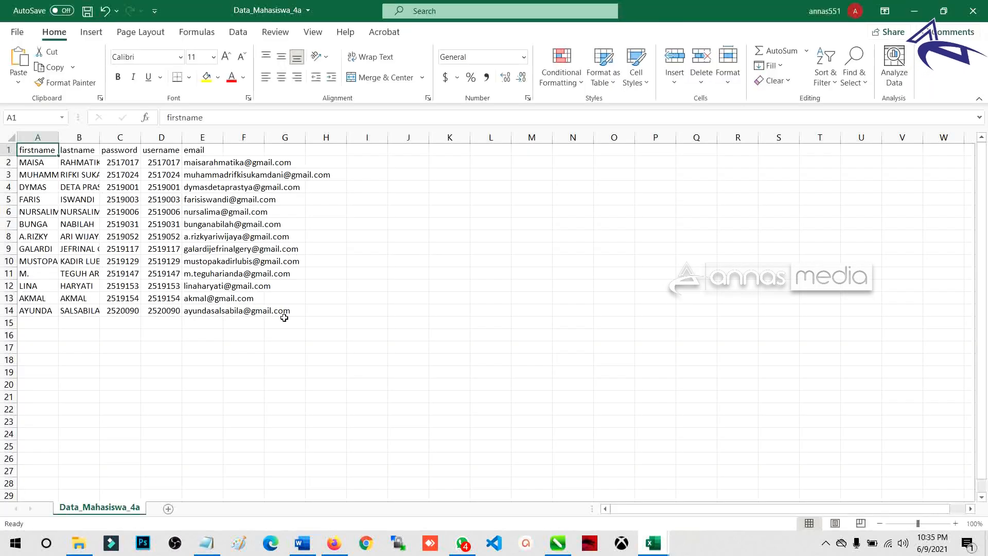
Fit columns A to E to their contents and widen the username column slightly more.
{"action": "left_click_drag", "start_coordinate": [37, 137], "coordinate": [118, 152]}
{"action": "double_click", "coordinate": [223, 137]}
{"action": "left_click", "coordinate": [208, 348]}
{"action": "left_click", "coordinate": [118, 152]}
{"action": "left_click", "coordinate": [164, 152]}
{"action": "left_click", "coordinate": [237, 150]}
{"action": "left_click", "coordinate": [260, 149]}
{"action": "left_click", "coordinate": [379, 138]}
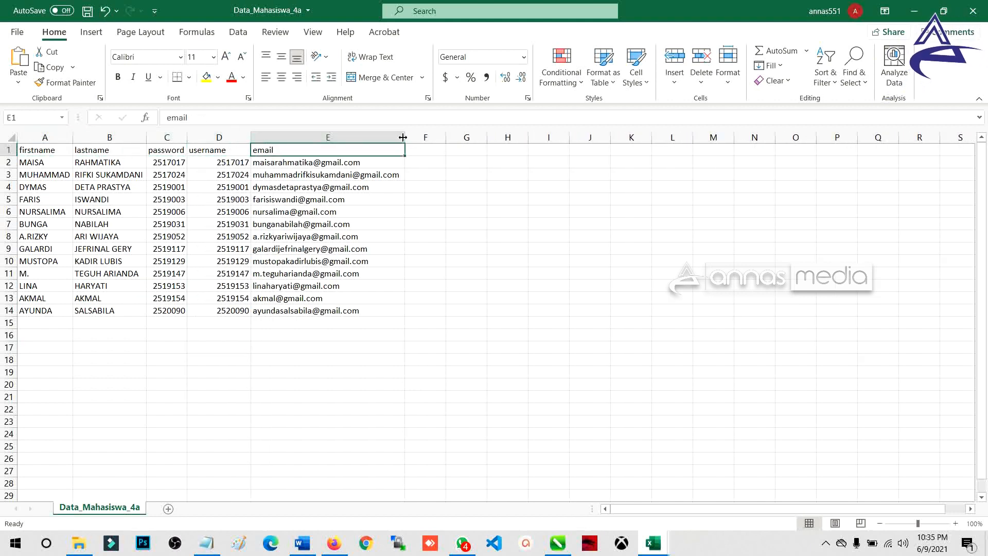
{"action": "left_click_drag", "start_coordinate": [251, 136], "coordinate": [265, 137]}
Increase the height of header row 1 and centre its text both horizontally and vertically.
{"action": "left_click_drag", "start_coordinate": [9, 156], "coordinate": [9, 166]}
{"action": "left_click", "coordinate": [9, 157]}
{"action": "left_click", "coordinate": [282, 77]}
{"action": "left_click", "coordinate": [282, 57]}
{"action": "left_click", "coordinate": [241, 394]}
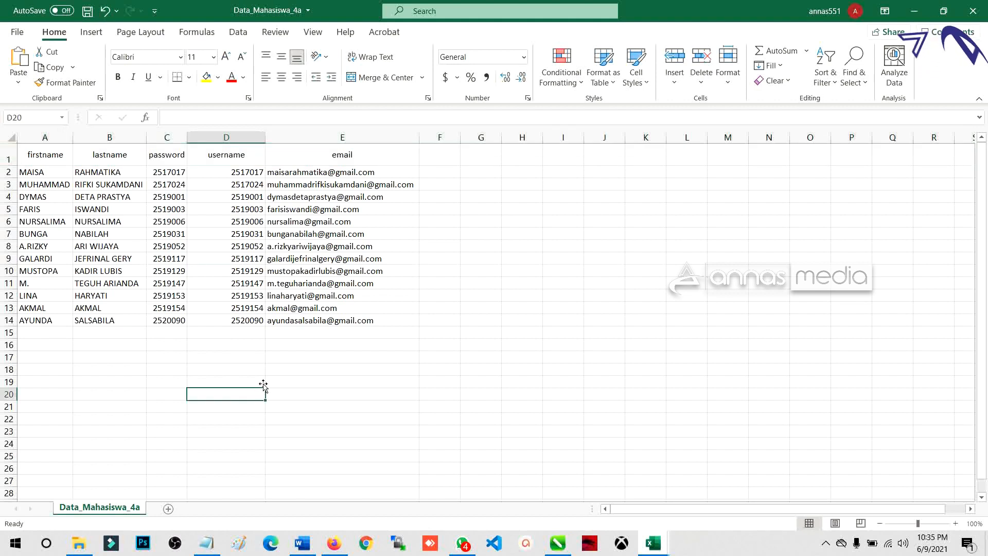
Centre the contents of the whole username column horizontally.
{"action": "left_click", "coordinate": [229, 137]}
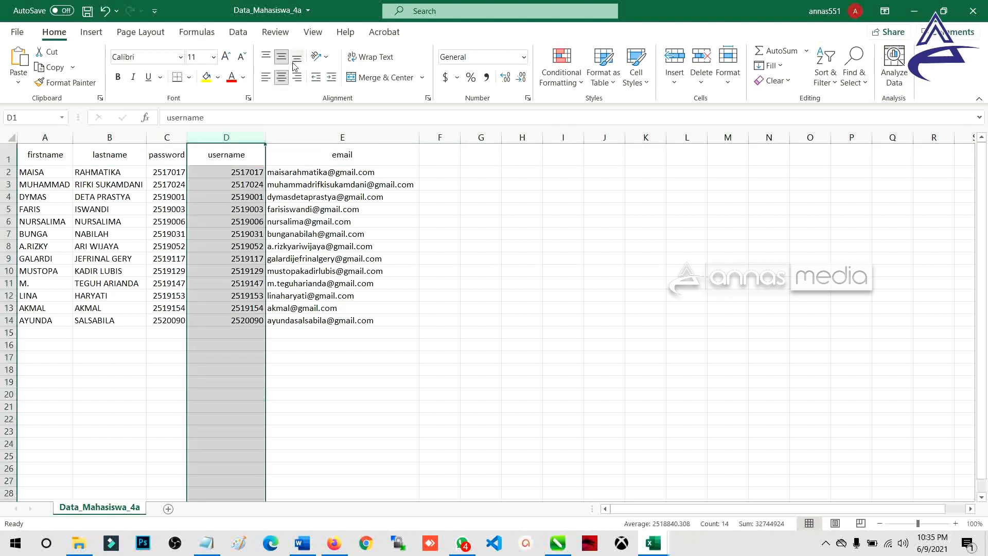
{"action": "left_click", "coordinate": [281, 77]}
{"action": "left_click", "coordinate": [281, 77]}
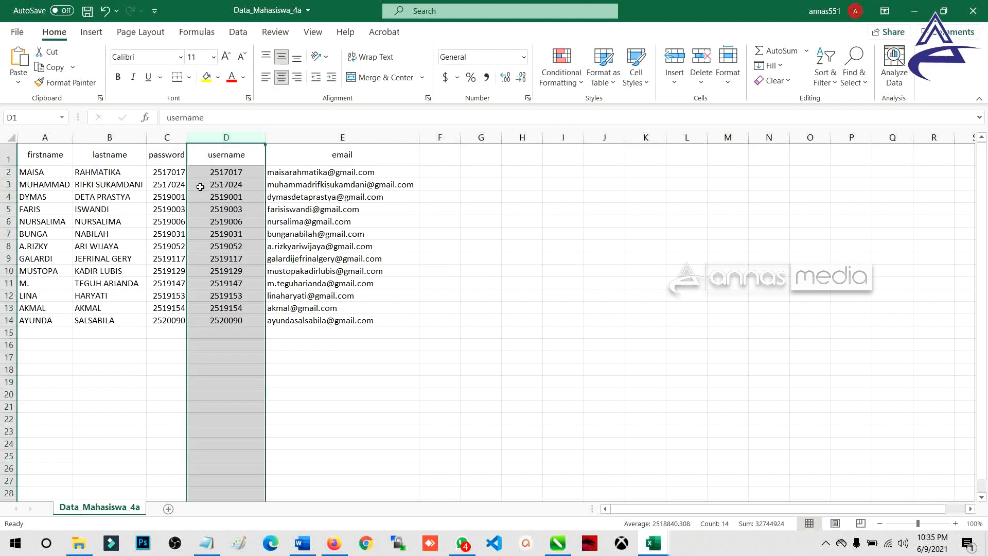
Examine the password and username columns and how the first student's name, password and username are filled in.
{"action": "left_click", "coordinate": [190, 163]}
{"action": "left_click_drag", "start_coordinate": [175, 160], "coordinate": [195, 164]}
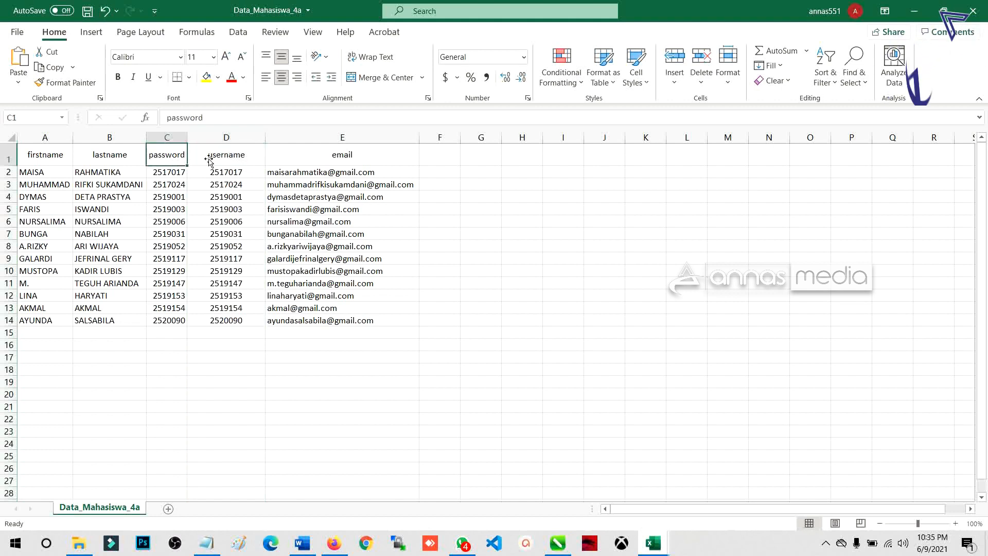
{"action": "left_click", "coordinate": [226, 157]}
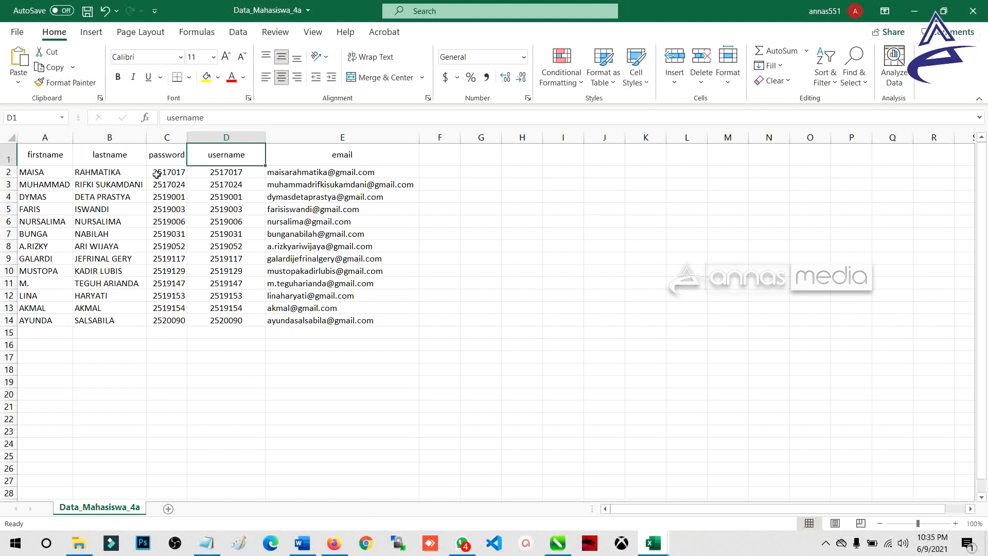
{"action": "left_click", "coordinate": [53, 176]}
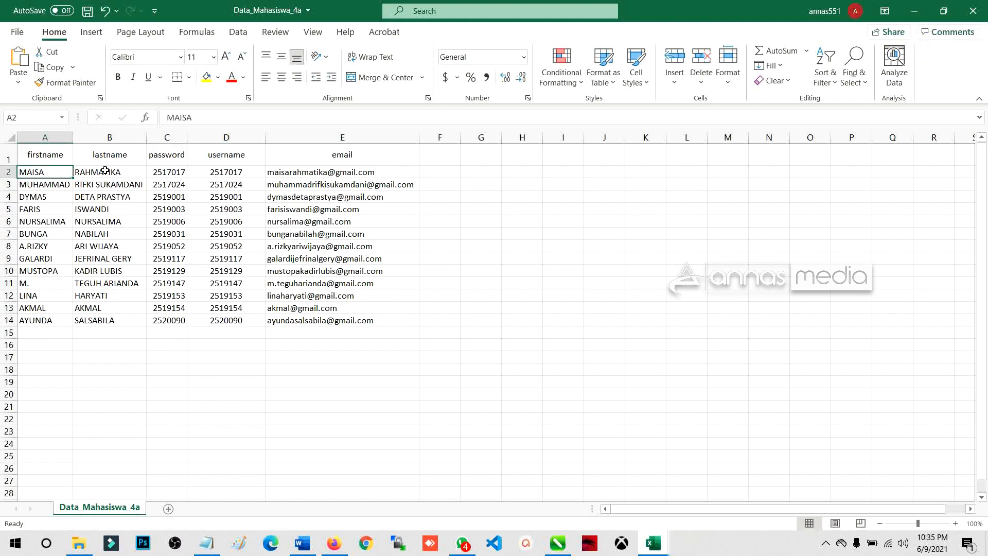
{"action": "left_click_drag", "start_coordinate": [60, 174], "coordinate": [84, 175]}
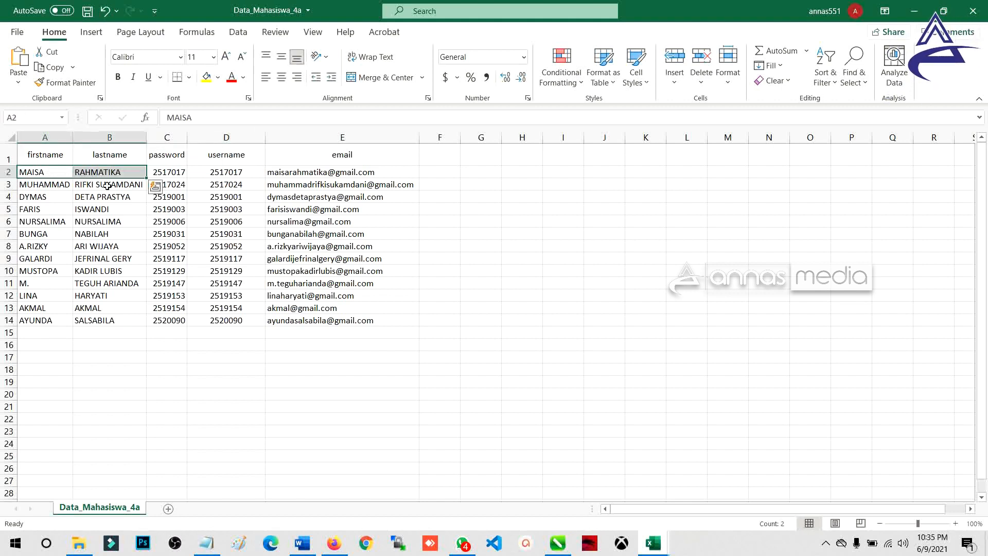
{"action": "left_click", "coordinate": [206, 172]}
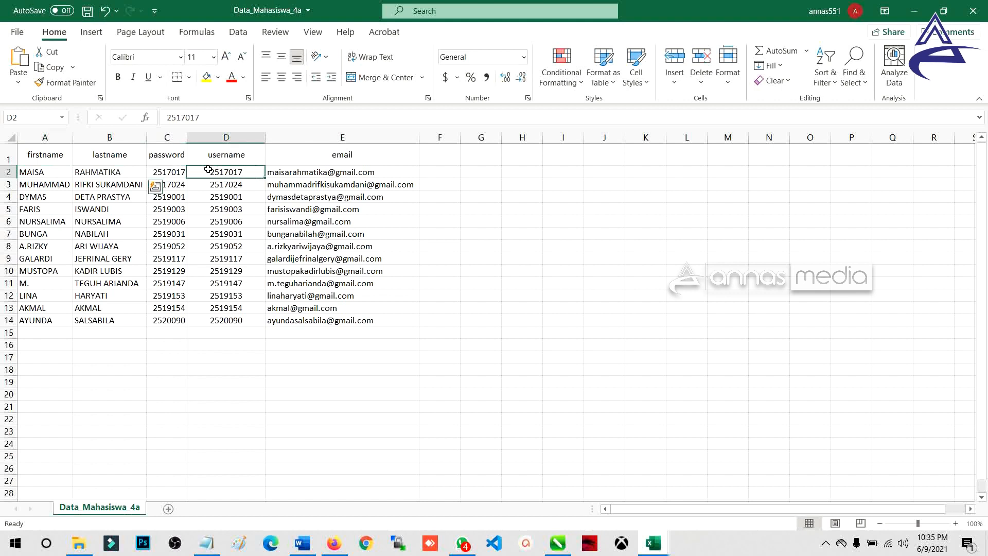
{"action": "left_click", "coordinate": [166, 171]}
{"action": "left_click_drag", "start_coordinate": [166, 320], "coordinate": [165, 170]}
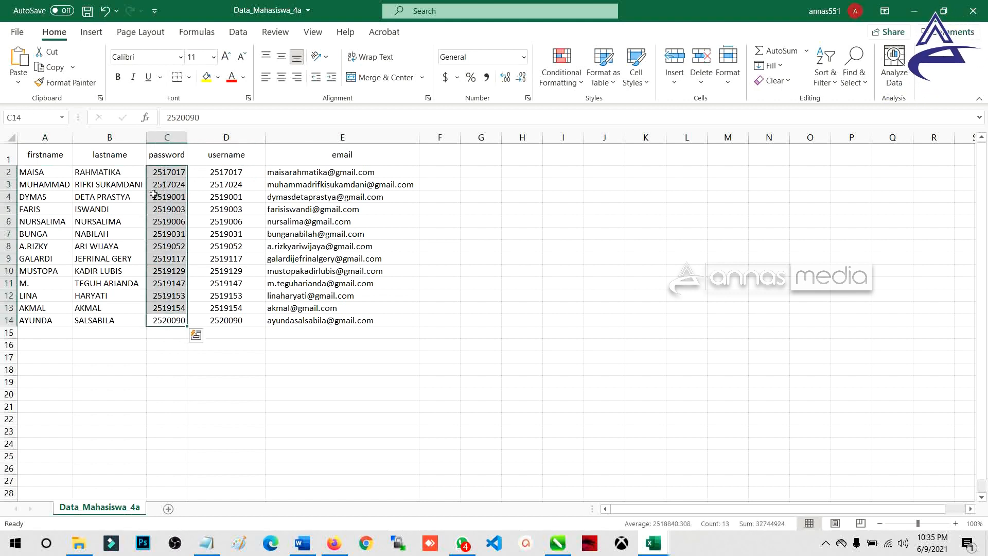
{"action": "left_click", "coordinate": [223, 175]}
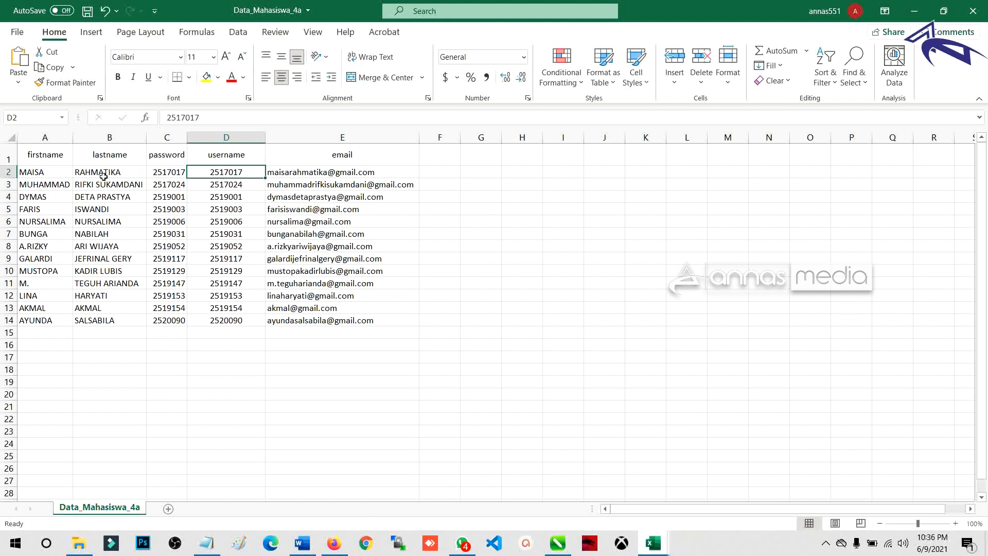
{"action": "left_click", "coordinate": [161, 172]}
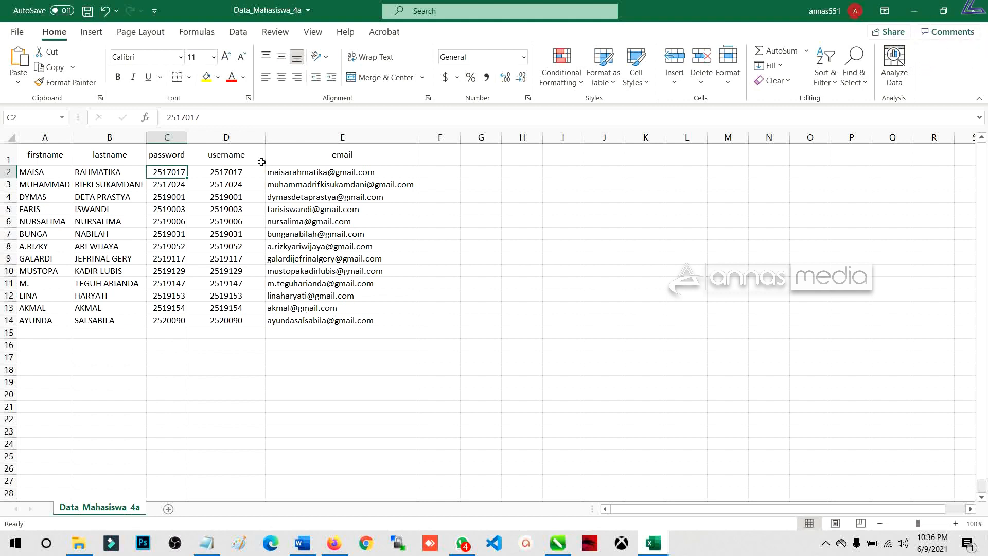
Save Data_Mahasiswa_4a and check its file type in the Save As dialog without saving another copy.
{"action": "left_click", "coordinate": [88, 11]}
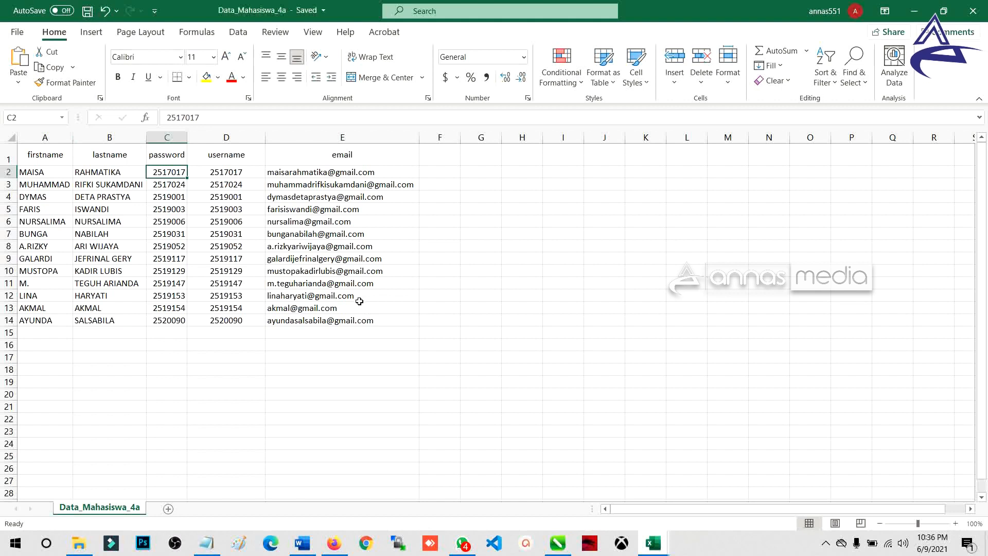
{"action": "left_click_drag", "start_coordinate": [36, 159], "coordinate": [232, 157]}
{"action": "left_click", "coordinate": [17, 36]}
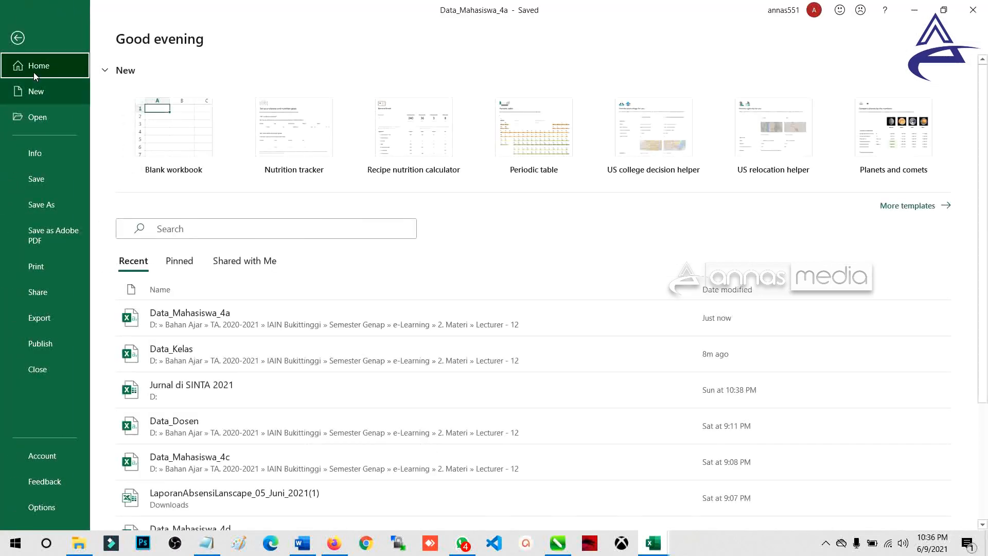
{"action": "left_click", "coordinate": [69, 203]}
{"action": "left_click", "coordinate": [196, 288]}
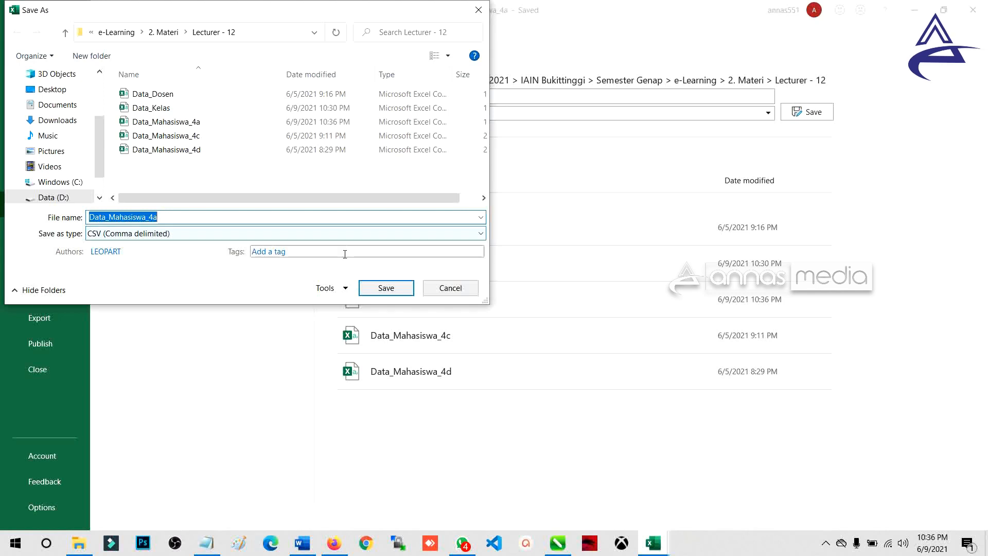
{"action": "left_click", "coordinate": [451, 288]}
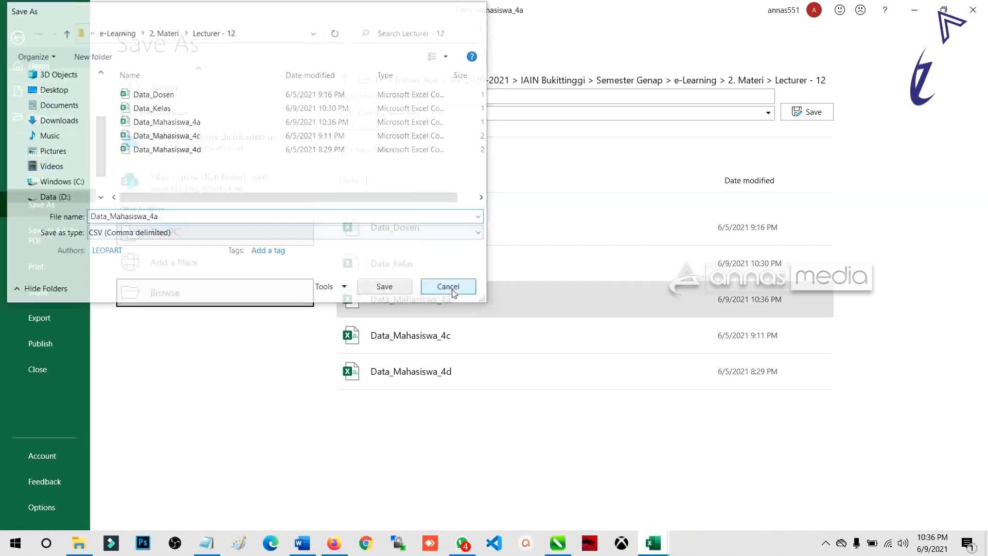
{"action": "left_click", "coordinate": [70, 37]}
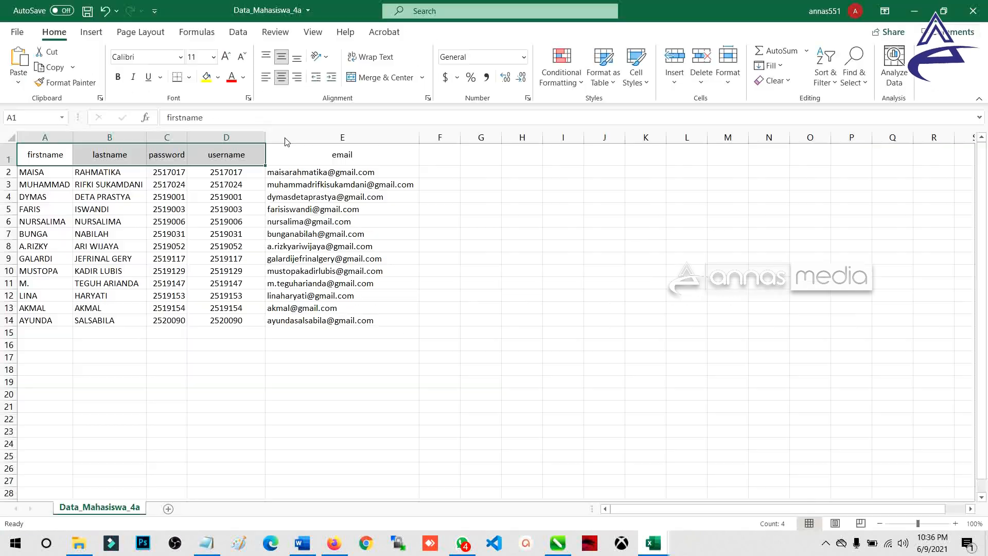
Switch to the Moodle site in Firefox and review the Upload pengguna page with its file upload form.
{"action": "left_click", "coordinate": [923, 11]}
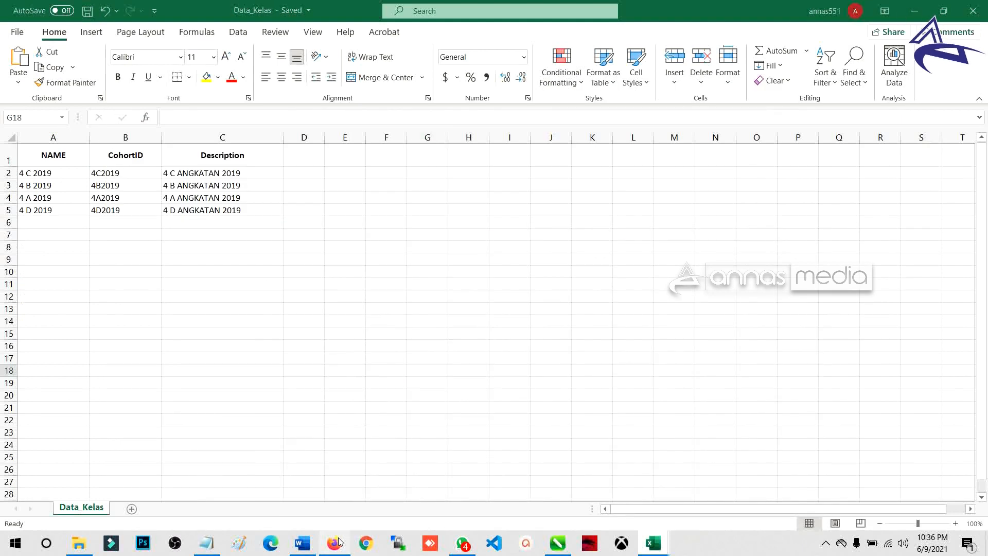
{"action": "left_click", "coordinate": [334, 543]}
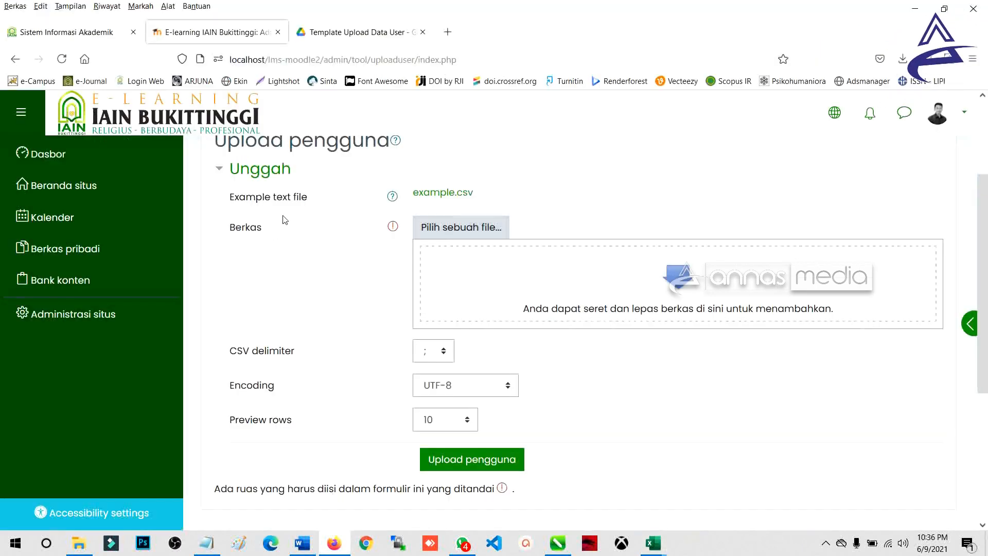
{"action": "scroll", "coordinate": [285, 220], "scroll_direction": "up", "scroll_amount": 3}
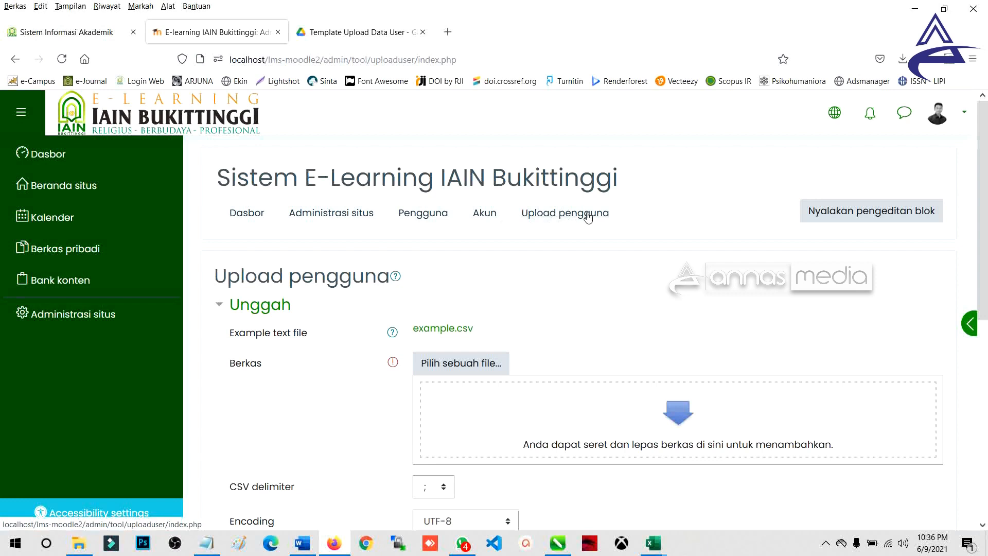
{"action": "left_click_drag", "start_coordinate": [611, 218], "coordinate": [520, 218]}
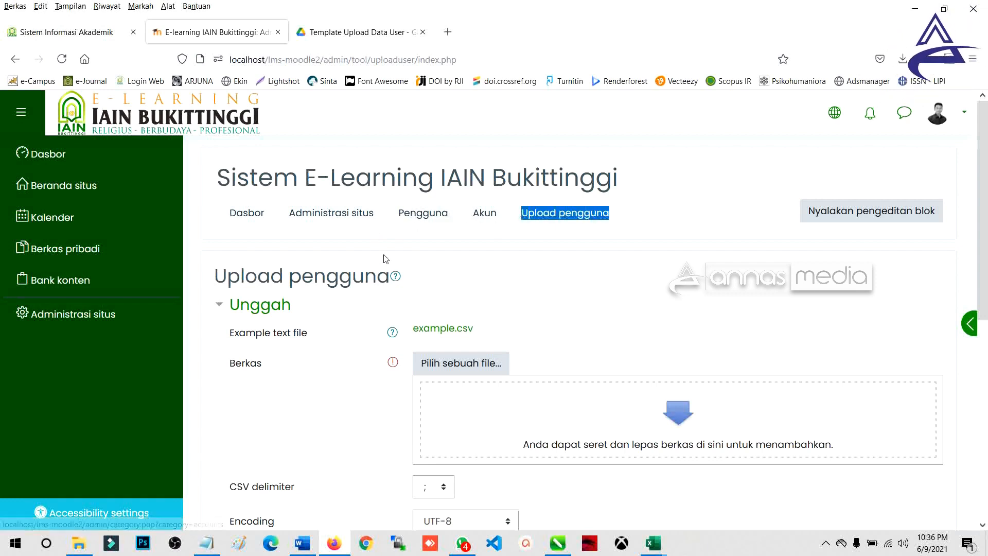
{"action": "scroll", "coordinate": [442, 335], "scroll_direction": "down", "scroll_amount": 3}
Start choosing a file for the Berkas field and select Data_Mahasiswa_4a in the Lecturer - 12 folder.
{"action": "left_click", "coordinate": [467, 227]}
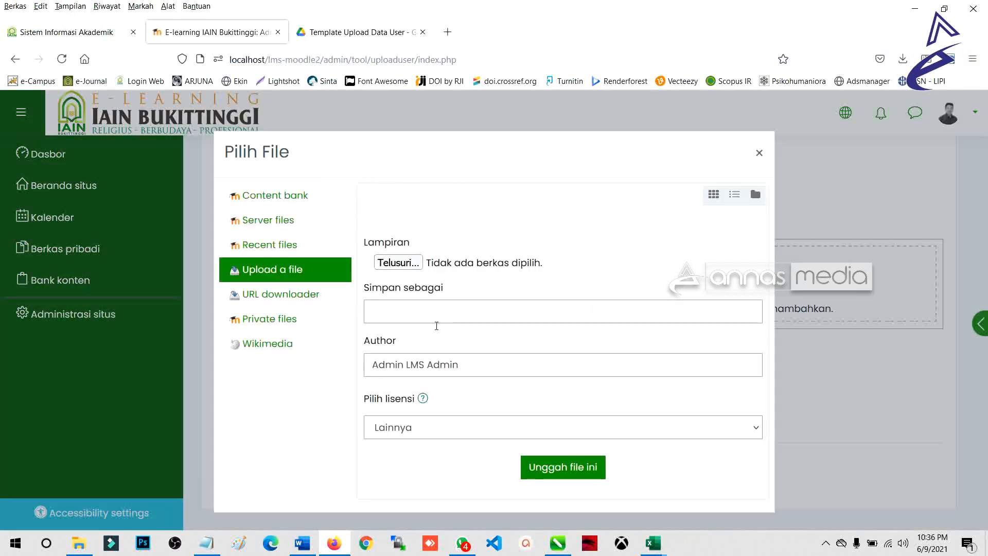
{"action": "left_click", "coordinate": [398, 262]}
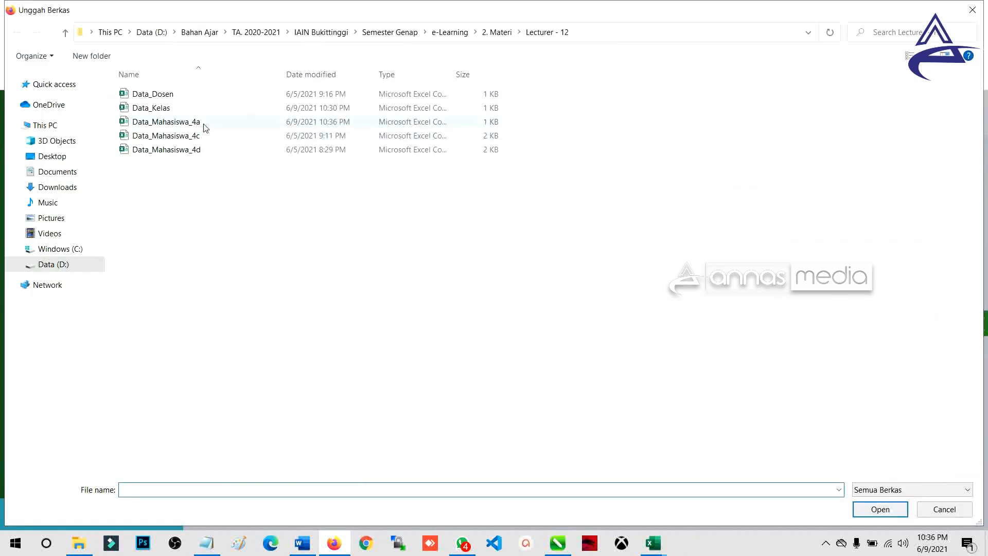
{"action": "left_click", "coordinate": [206, 128]}
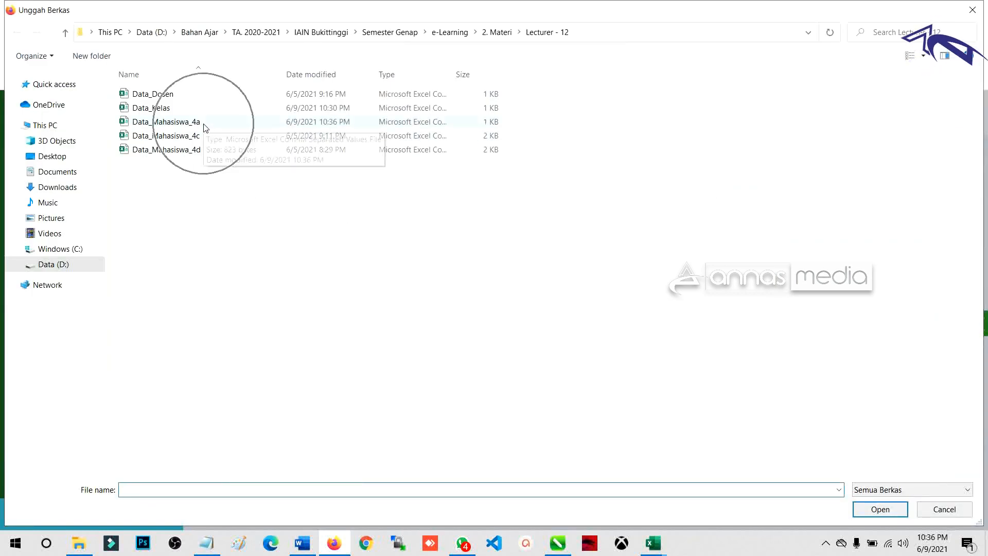
{"action": "left_click", "coordinate": [210, 128]}
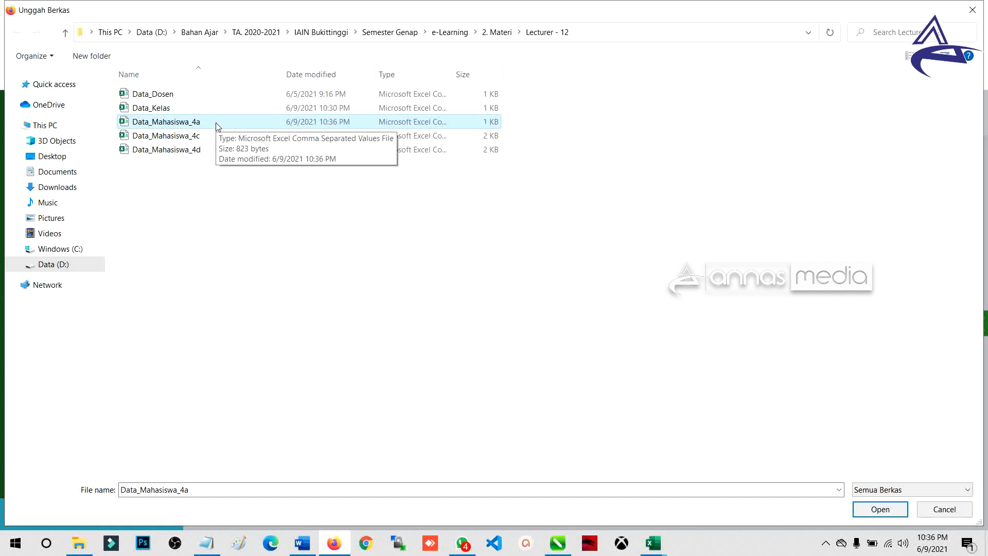
Switch to the Data_Mahasiswa_4a workbook in Excel and examine the students' email column.
{"action": "mouse_move", "coordinate": [654, 543]}
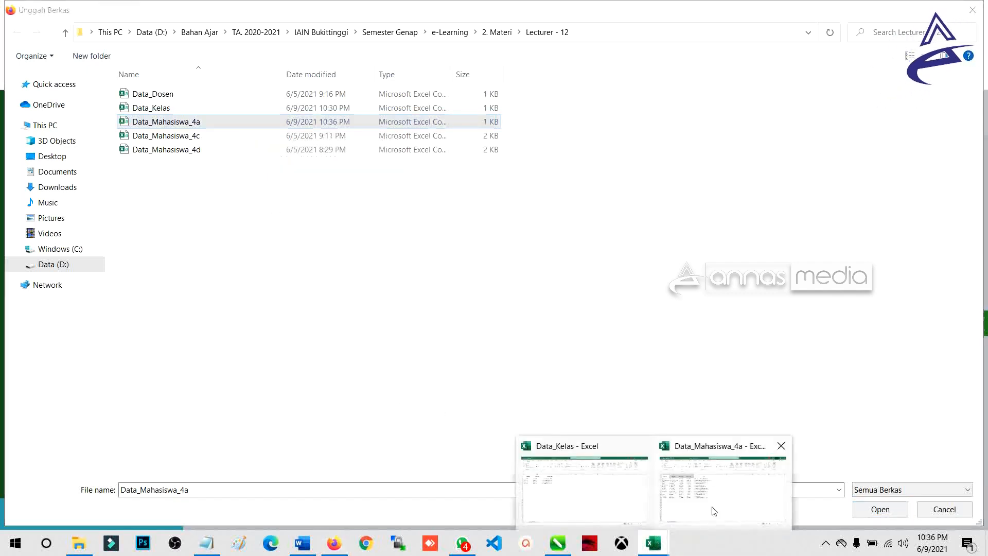
{"action": "left_click", "coordinate": [721, 489]}
{"action": "left_click_drag", "start_coordinate": [301, 185], "coordinate": [318, 322]}
{"action": "left_click", "coordinate": [326, 344]}
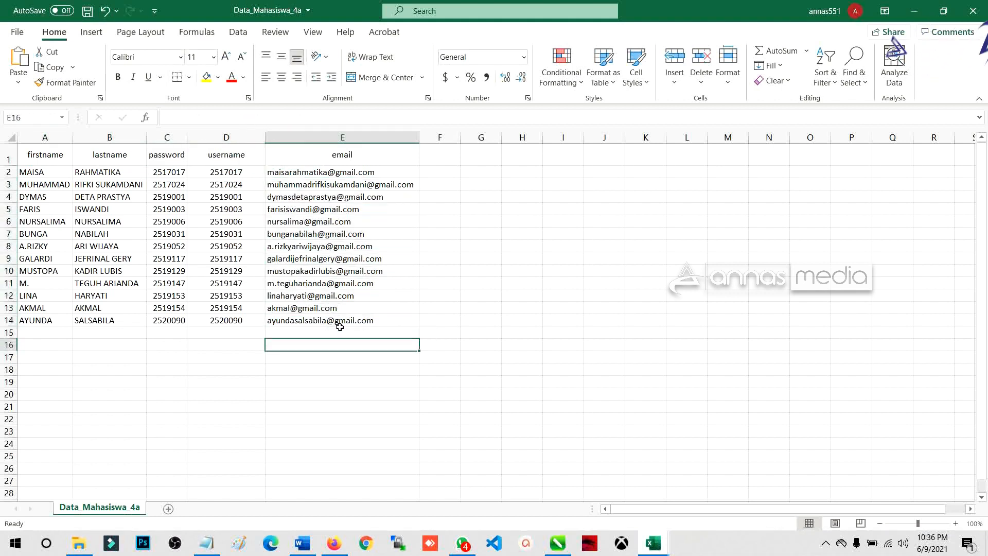
{"action": "left_click_drag", "start_coordinate": [350, 172], "coordinate": [327, 316]}
{"action": "left_click", "coordinate": [234, 356]}
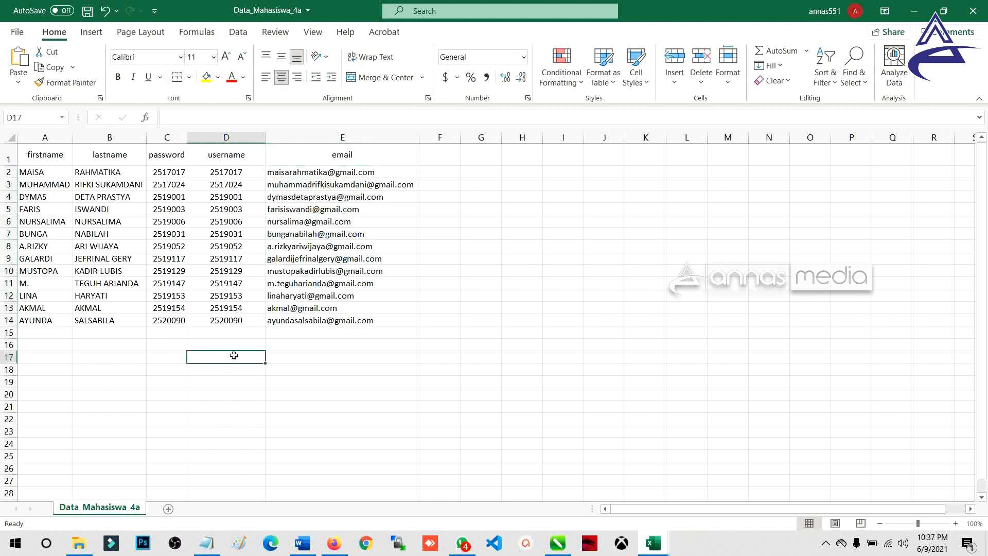
Check the username, password and lastname headers and save Data_Mahasiswa_4a.
{"action": "left_click", "coordinate": [219, 138]}
{"action": "left_click", "coordinate": [170, 146]}
{"action": "left_click", "coordinate": [111, 147]}
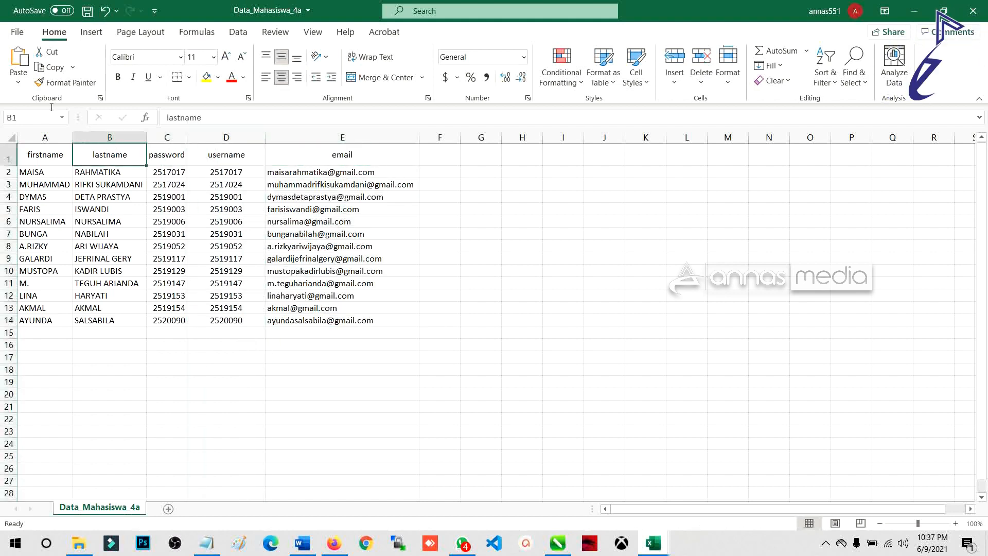
{"action": "left_click", "coordinate": [88, 10]}
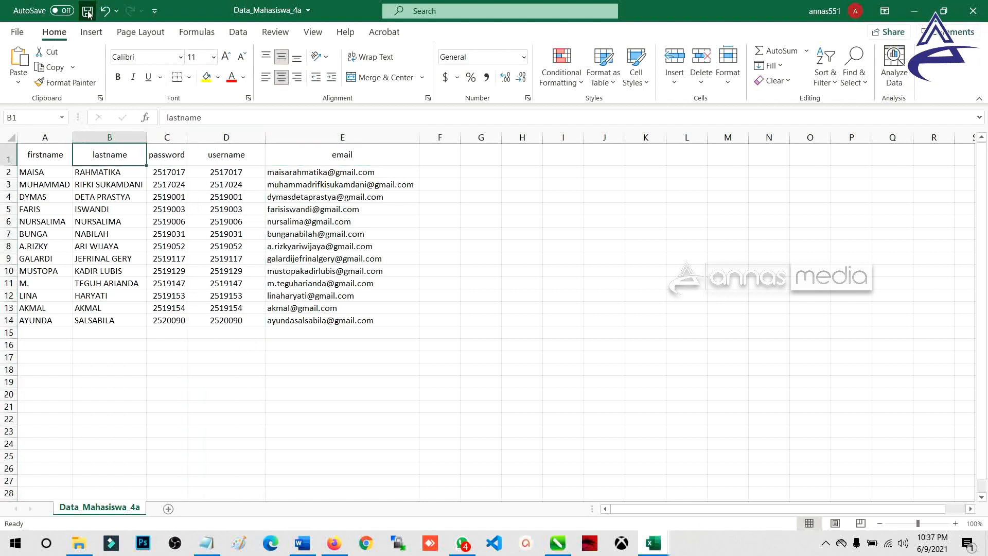
Widen the password column slightly, centre its contents and save Data_Mahasiswa_4a.
{"action": "left_click", "coordinate": [172, 171]}
{"action": "left_click", "coordinate": [175, 147]}
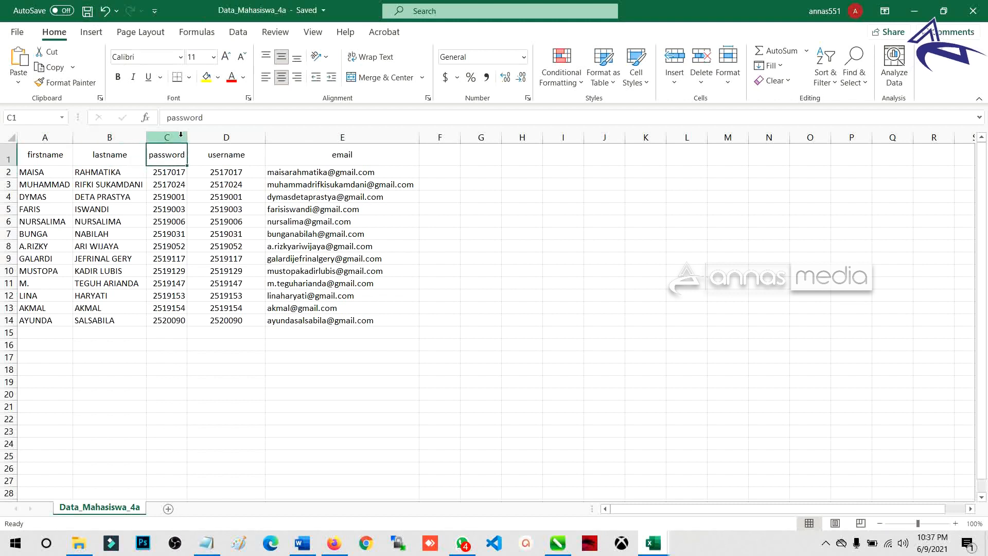
{"action": "left_click_drag", "start_coordinate": [190, 138], "coordinate": [199, 137]}
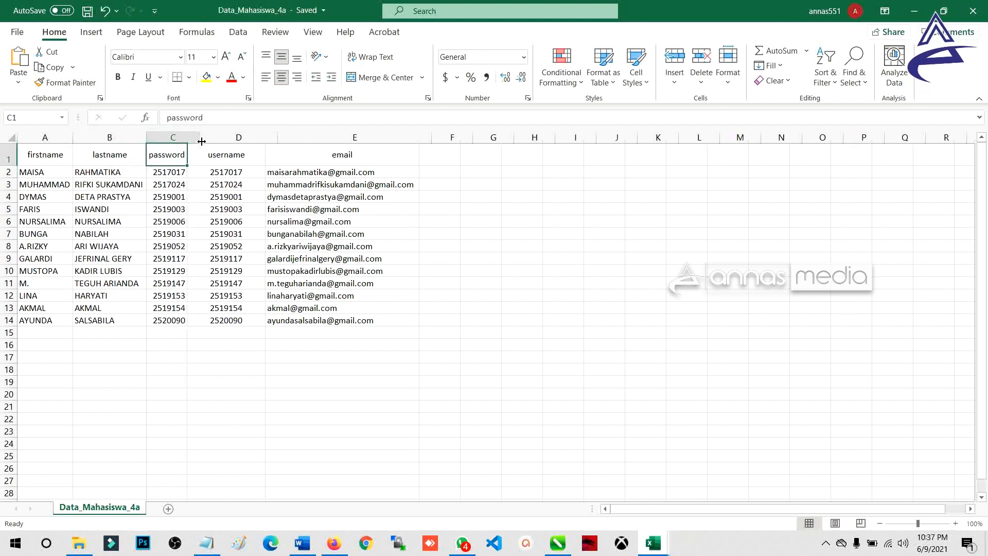
{"action": "left_click", "coordinate": [173, 137]}
{"action": "left_click", "coordinate": [281, 77]}
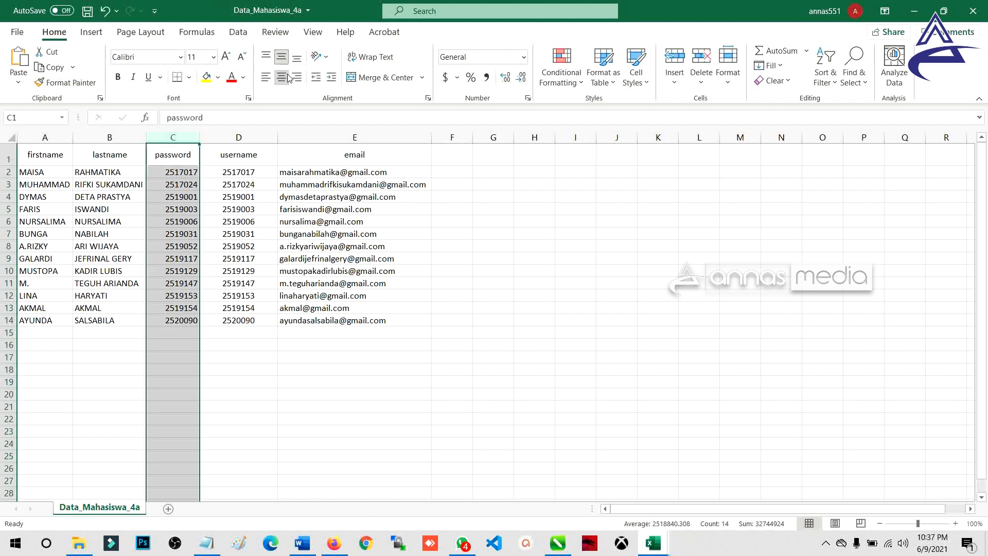
{"action": "left_click", "coordinate": [250, 185]}
{"action": "left_click", "coordinate": [87, 11]}
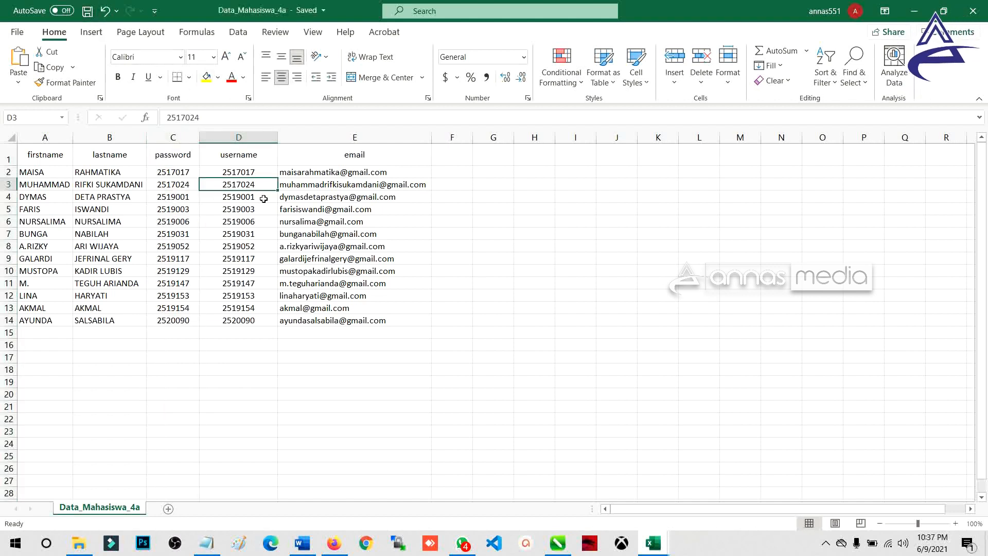
{"action": "left_click", "coordinate": [260, 136]}
{"action": "left_click", "coordinate": [87, 11]}
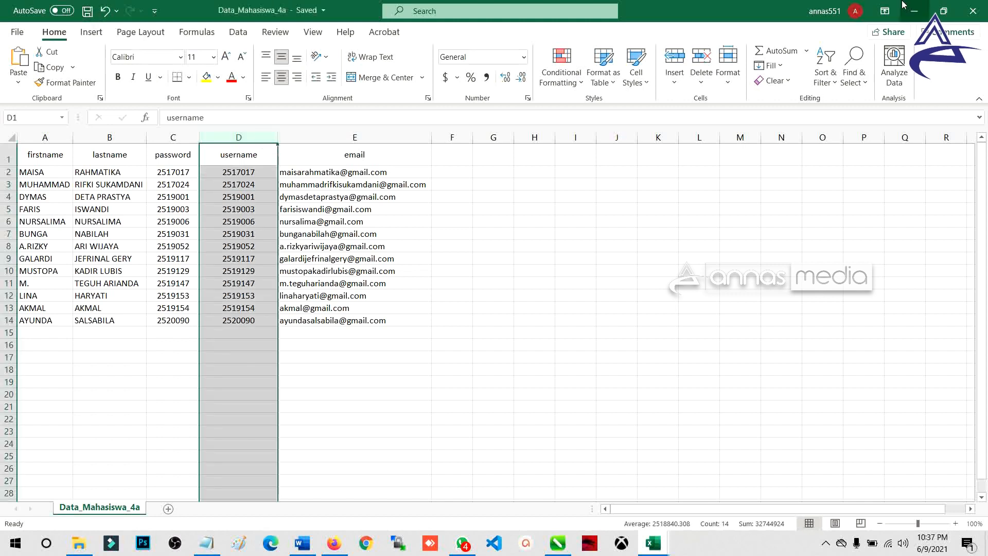
Return to the file dialog in Firefox, choose Data_Mahasiswa_4a and upload it as the Berkas file.
{"action": "key", "text": "alt+Tab"}
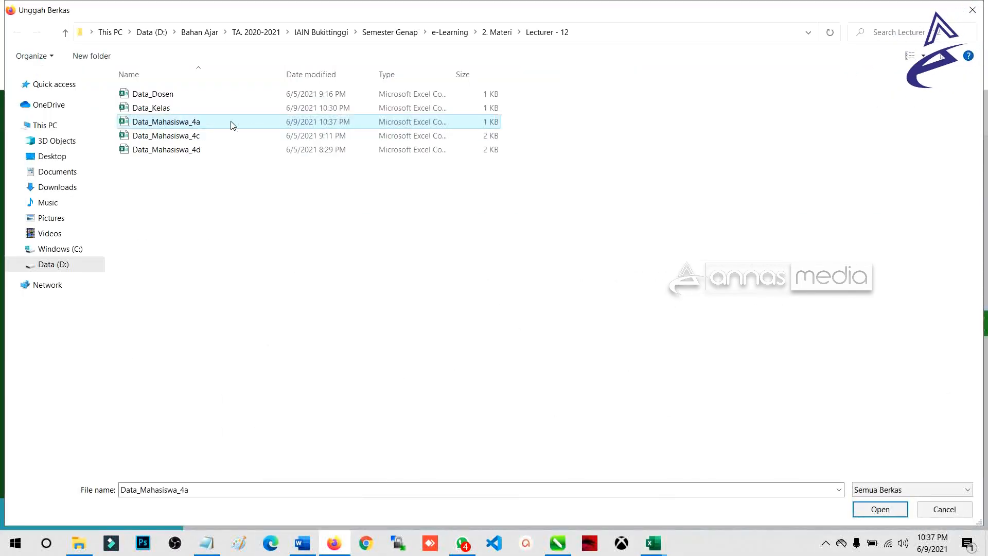
{"action": "double_click", "coordinate": [224, 121]}
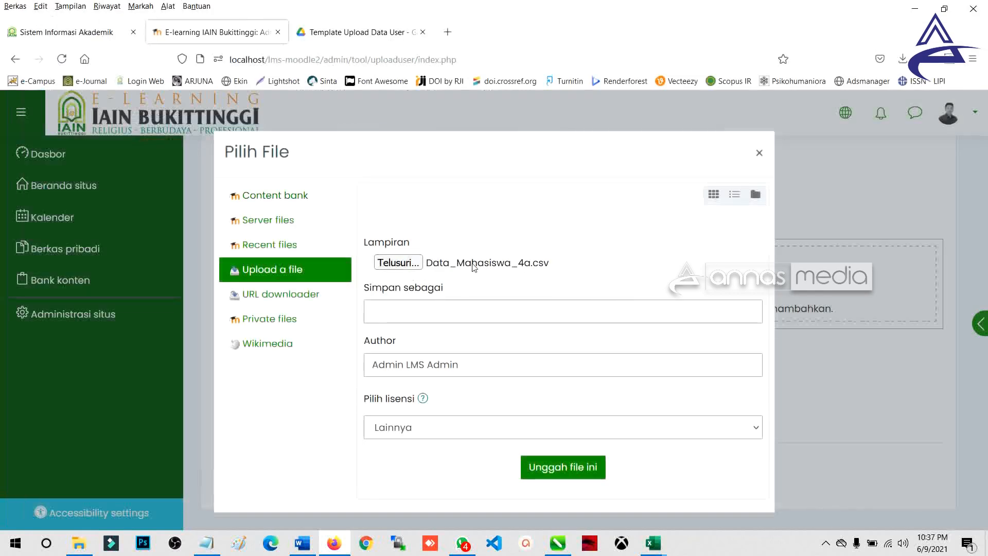
{"action": "left_click", "coordinate": [577, 468]}
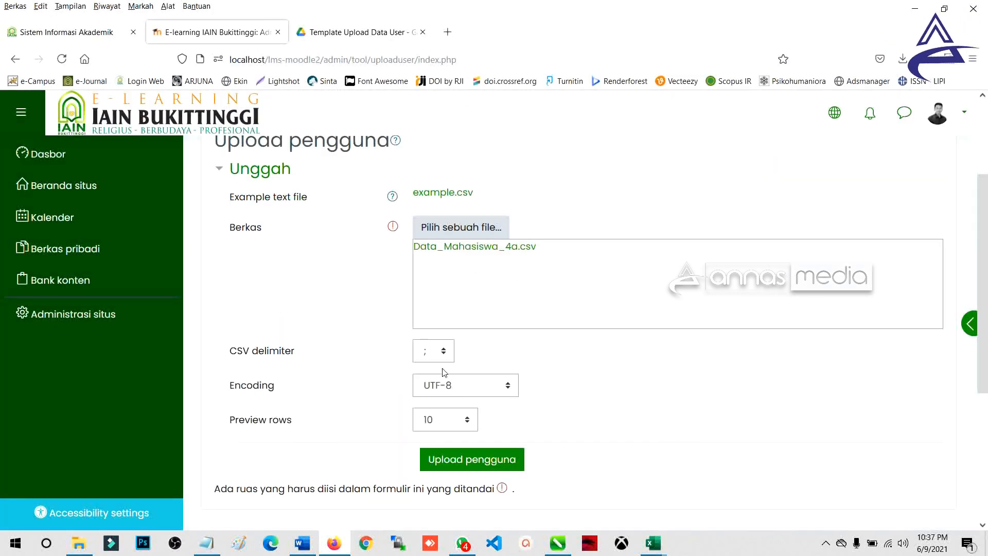
Choose the CSV delimiter for the attached student file and submit the form to load the user preview.
{"action": "scroll", "coordinate": [445, 372], "scroll_direction": "down", "scroll_amount": 2}
{"action": "scroll", "coordinate": [444, 372], "scroll_direction": "up", "scroll_amount": 2}
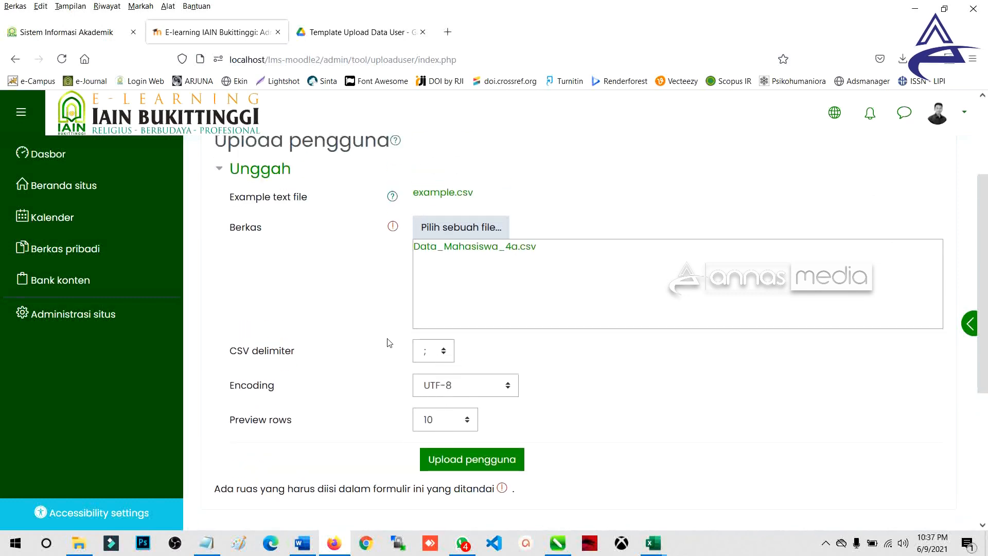
{"action": "left_click_drag", "start_coordinate": [223, 352], "coordinate": [327, 354]}
{"action": "left_click", "coordinate": [427, 351]}
{"action": "left_click", "coordinate": [424, 373]}
{"action": "scroll", "coordinate": [453, 406], "scroll_direction": "down", "scroll_amount": 2}
{"action": "left_click", "coordinate": [469, 394]}
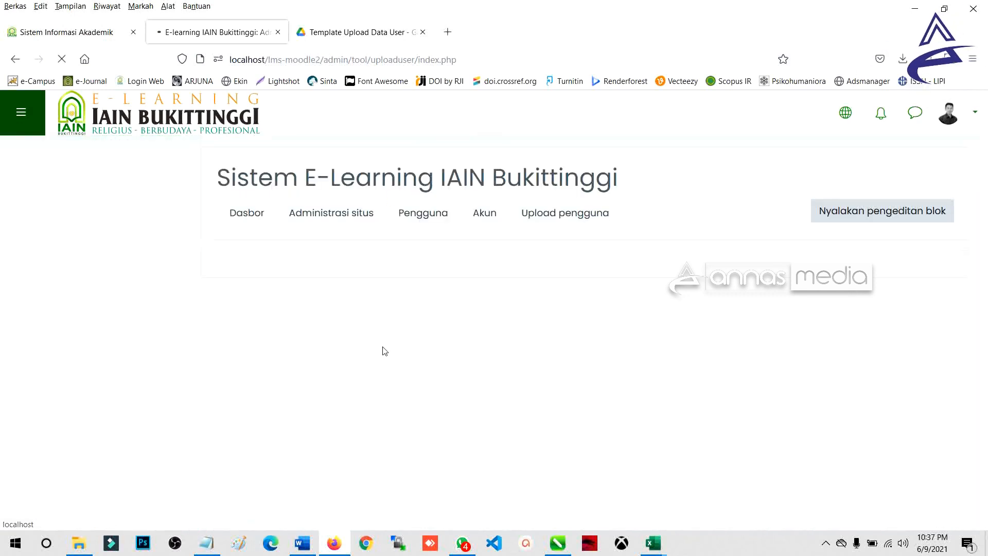
Review the upload preview and its options, collapsing the Default values section and leaving Setelan expanded.
{"action": "scroll", "coordinate": [382, 352], "scroll_direction": "down", "scroll_amount": 10}
{"action": "scroll", "coordinate": [383, 351], "scroll_direction": "down", "scroll_amount": 10}
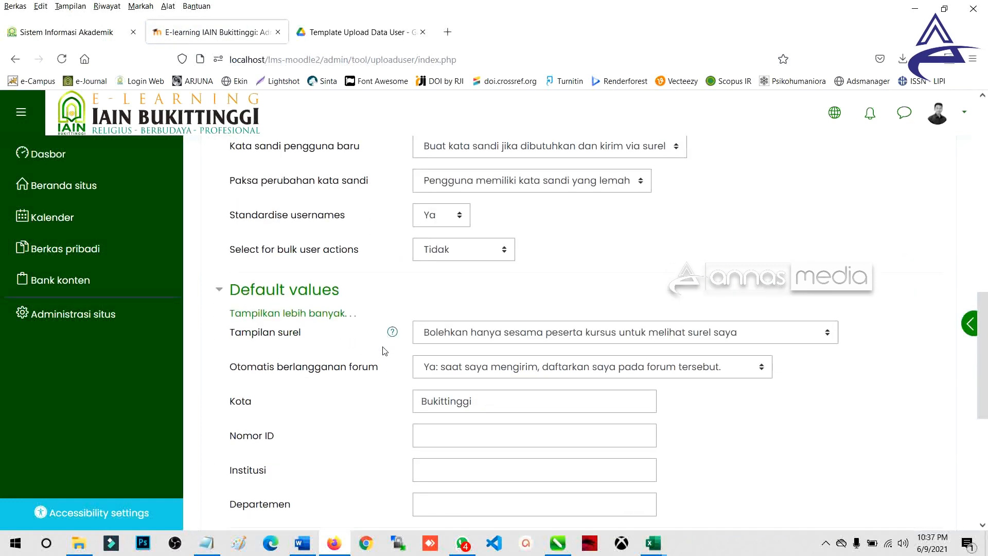
{"action": "scroll", "coordinate": [383, 352], "scroll_direction": "up", "scroll_amount": 10}
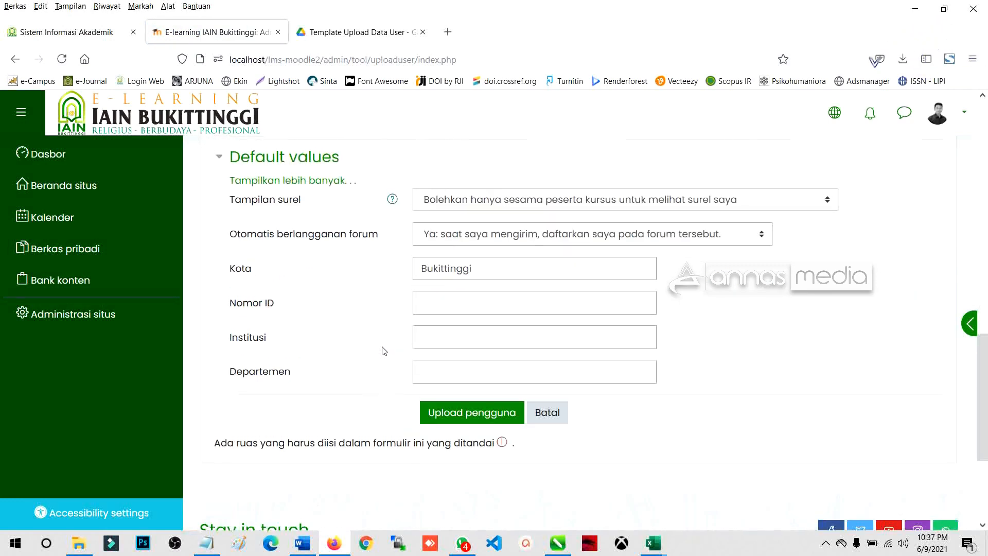
{"action": "scroll", "coordinate": [383, 347], "scroll_direction": "down", "scroll_amount": 2}
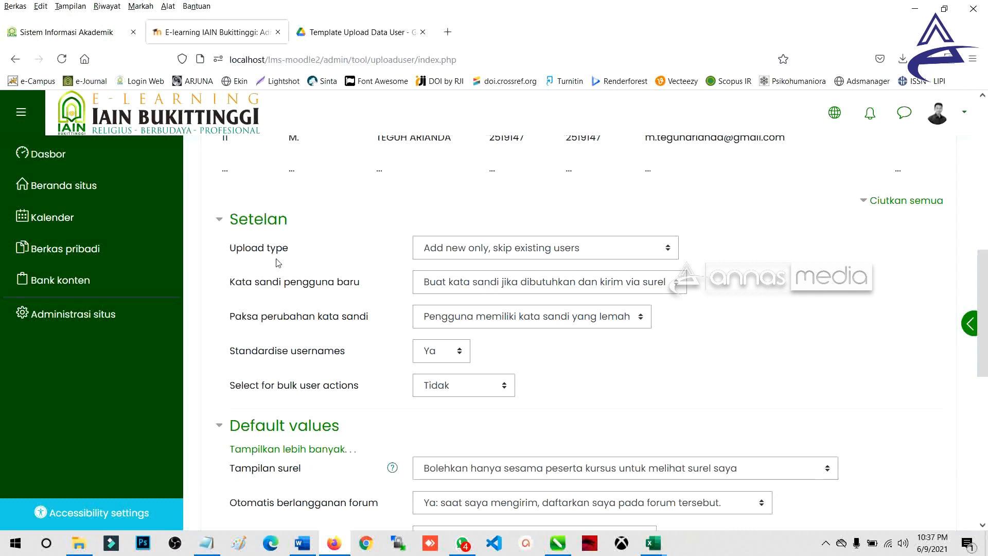
{"action": "left_click", "coordinate": [219, 220]}
{"action": "left_click", "coordinate": [220, 255]}
{"action": "left_click", "coordinate": [227, 220]}
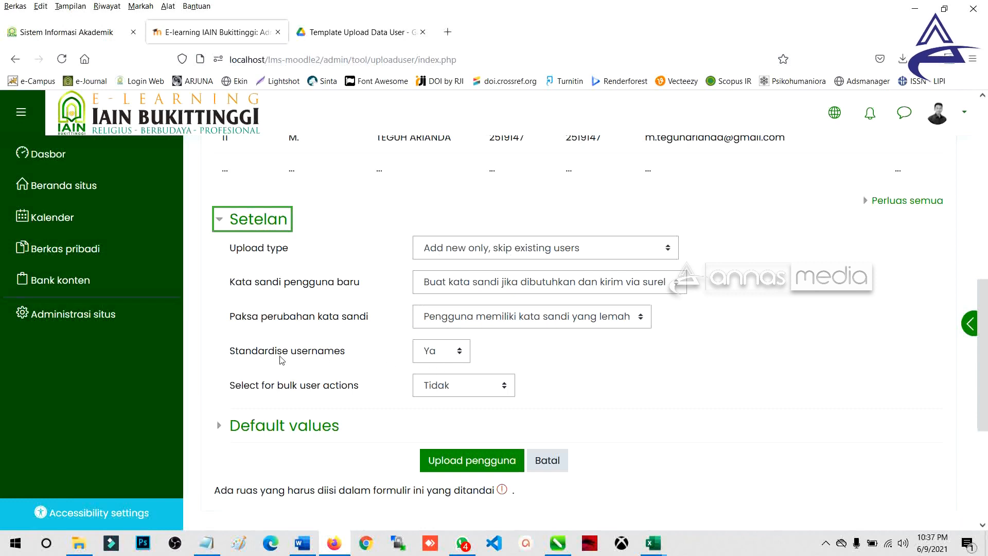
Keep new user passwords at "Buat kata sandi jika dibutuhkan dan kirim via surel" and Upload type at "Add new only, skip existing users".
{"action": "left_click_drag", "start_coordinate": [230, 356], "coordinate": [361, 355]}
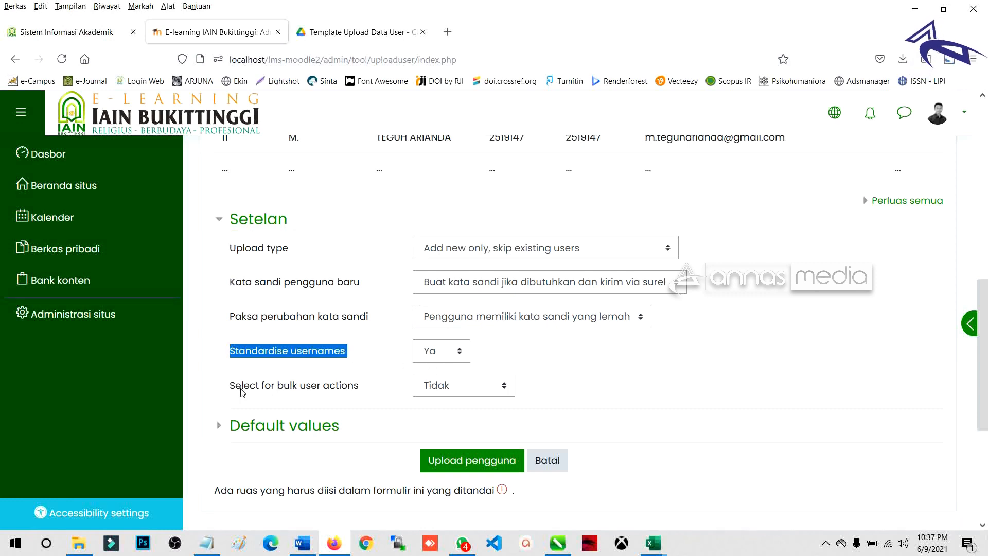
{"action": "left_click_drag", "start_coordinate": [230, 282], "coordinate": [379, 287]}
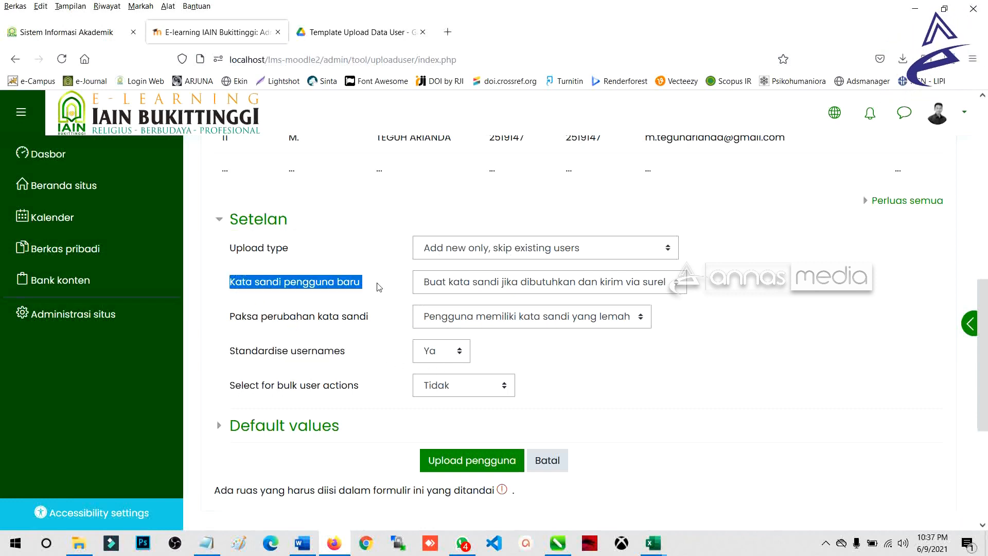
{"action": "left_click", "coordinate": [455, 281]}
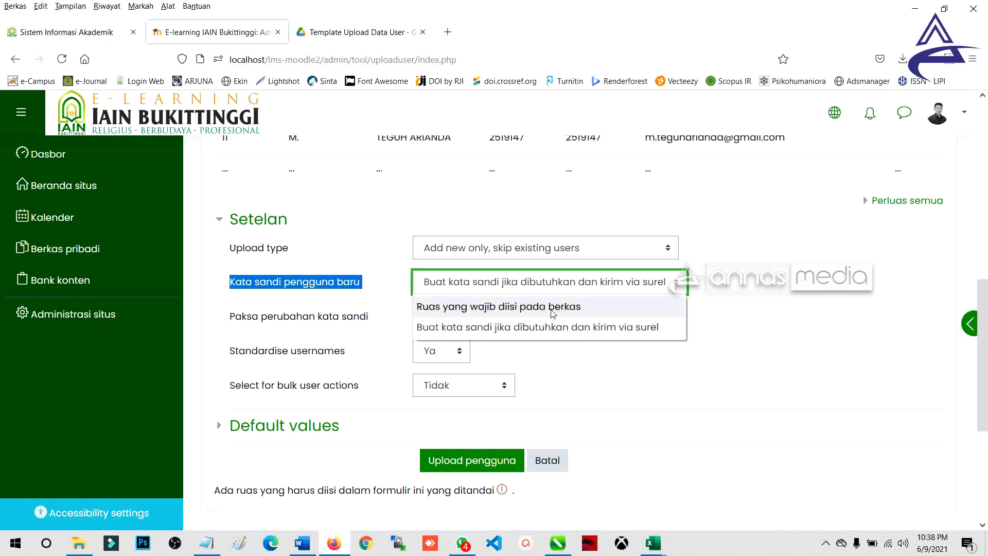
{"action": "left_click", "coordinate": [461, 328]}
{"action": "left_click", "coordinate": [486, 250]}
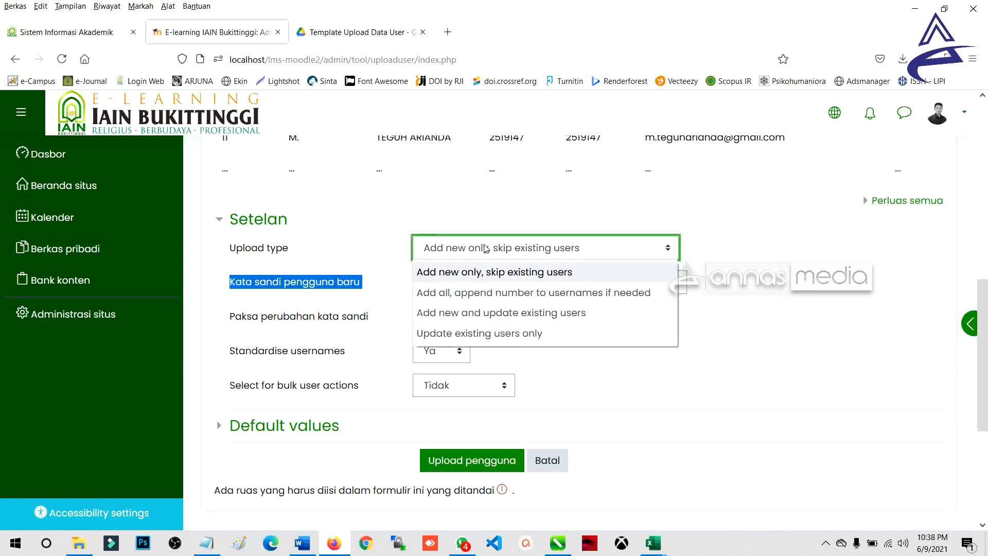
{"action": "left_click", "coordinate": [479, 279]}
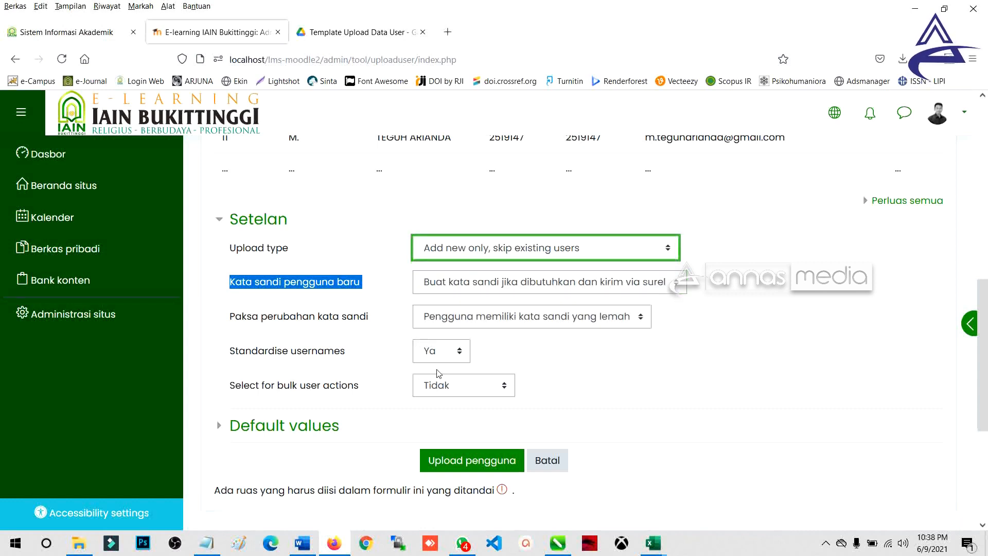
Keep Paksa perubahan kata sandi set to "Pengguna memiliki kata sandi yang lemah" and upload the users.
{"action": "left_click", "coordinate": [483, 323]}
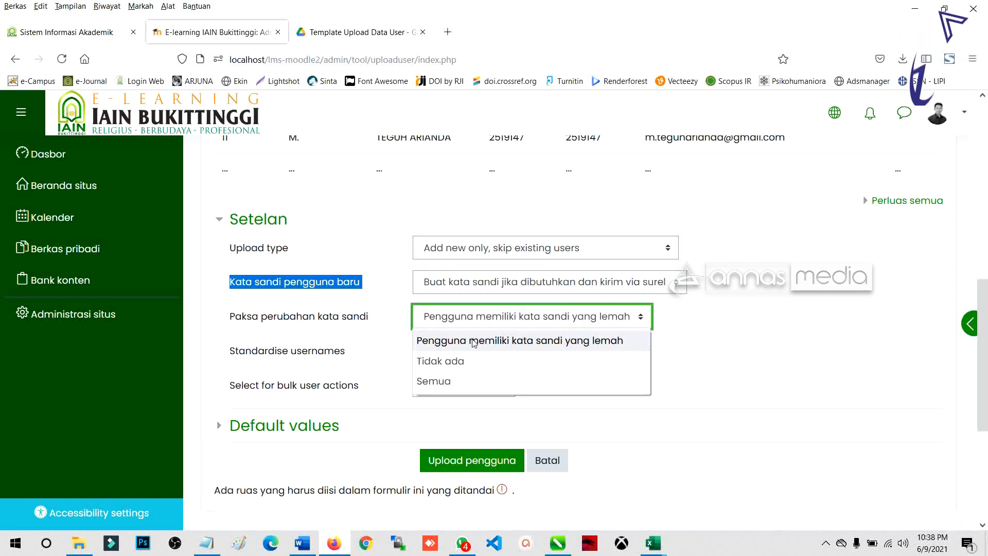
{"action": "left_click", "coordinate": [474, 343]}
{"action": "left_click", "coordinate": [472, 327]}
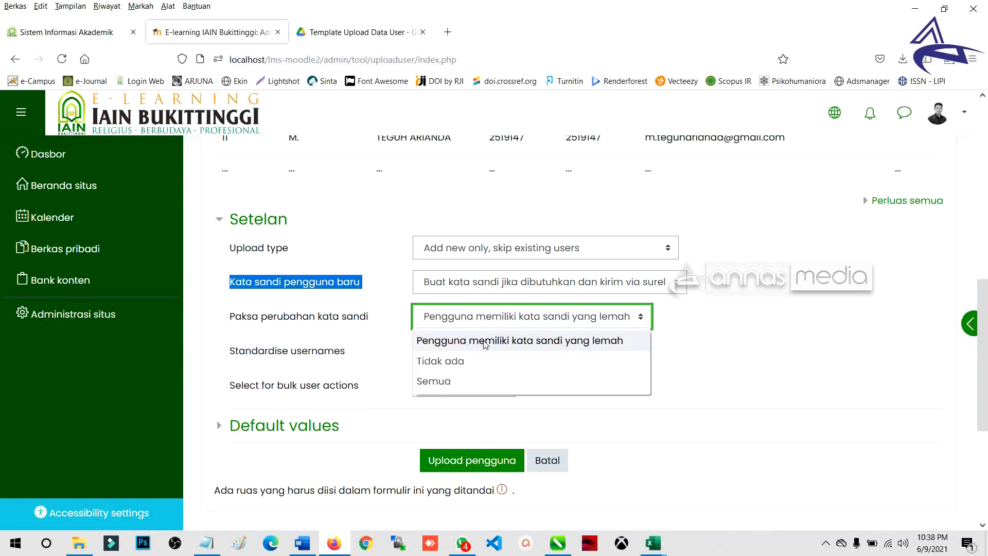
{"action": "left_click", "coordinate": [486, 342]}
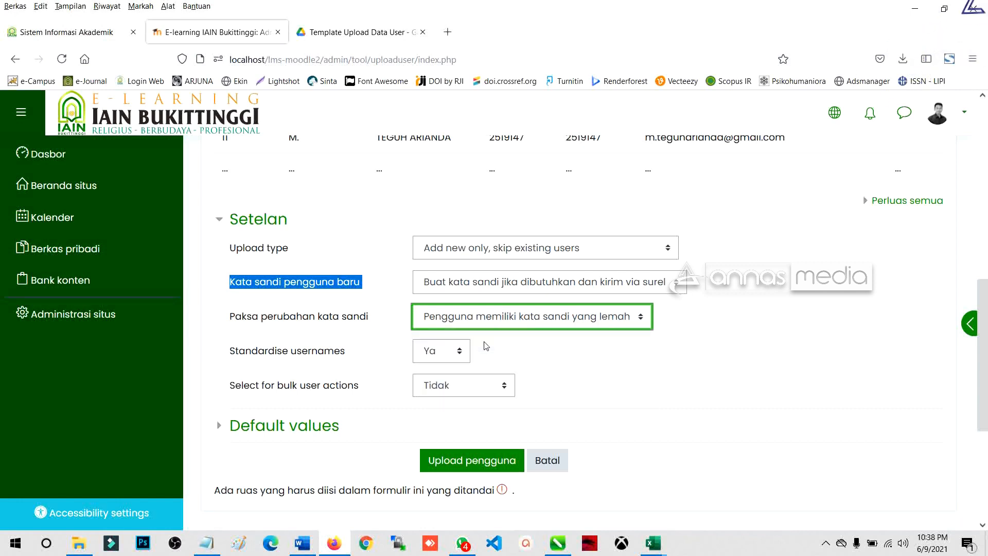
{"action": "left_click", "coordinate": [371, 337]}
{"action": "left_click", "coordinate": [474, 463]}
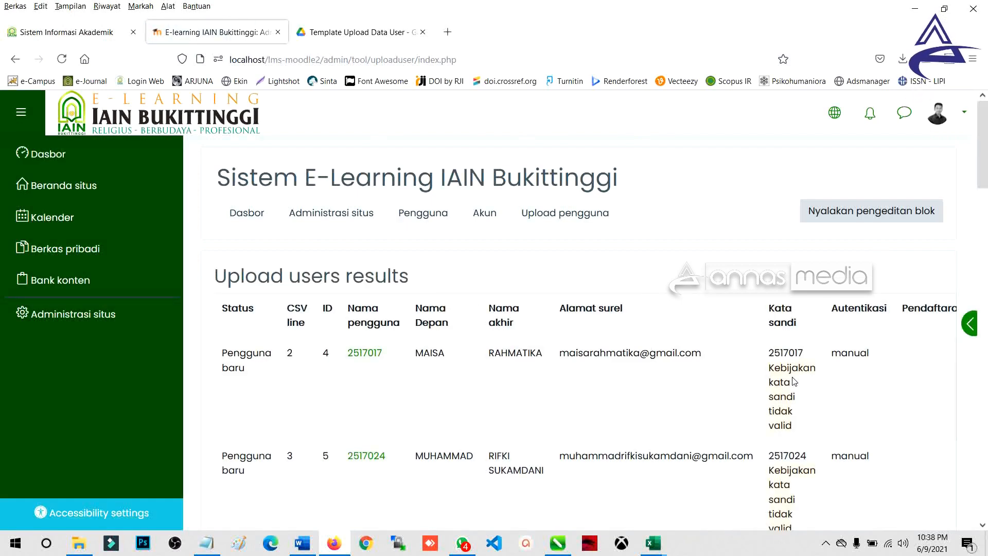
Examine the Upload users results table, including the password policy notes in the Kata sandi column.
{"action": "scroll", "coordinate": [792, 375], "scroll_direction": "down", "scroll_amount": 14}
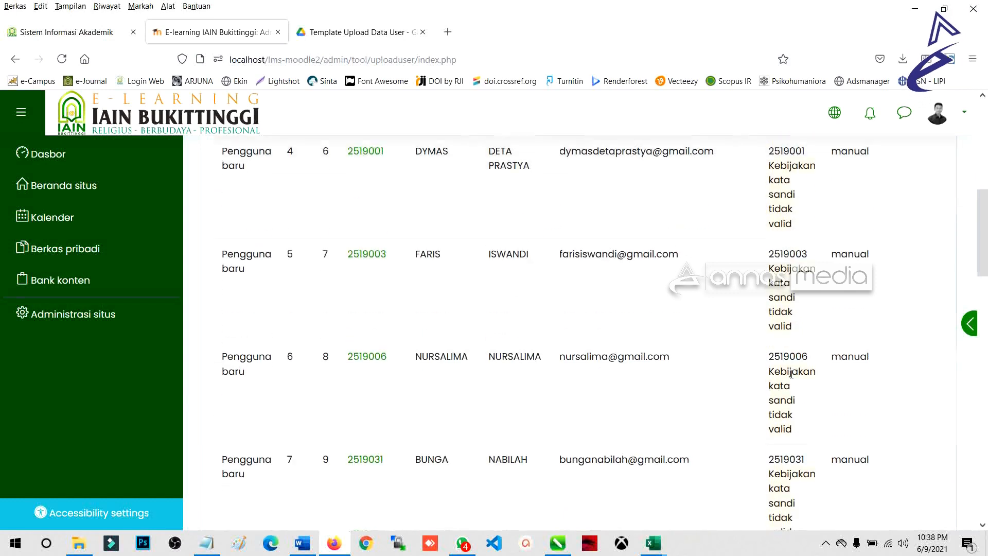
{"action": "scroll", "coordinate": [792, 374], "scroll_direction": "down", "scroll_amount": 3}
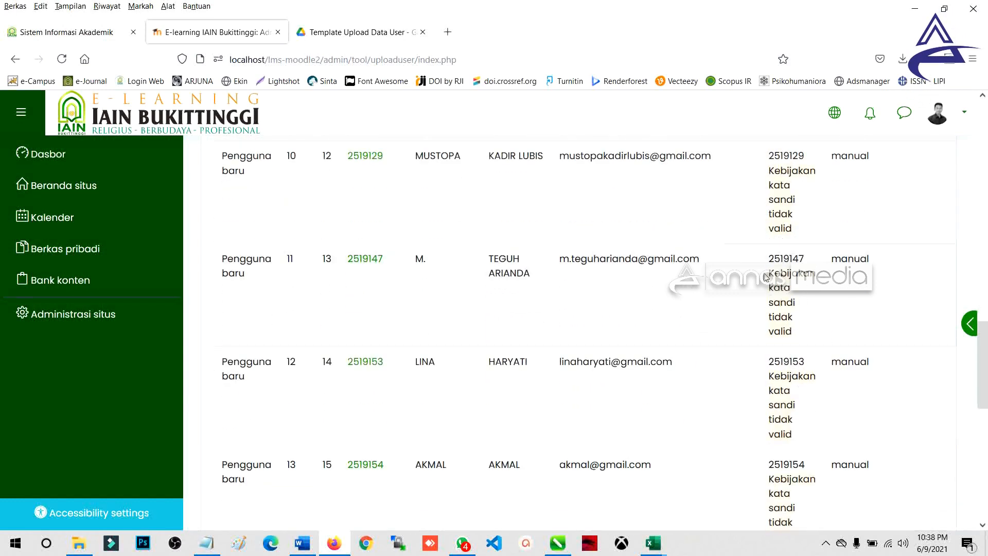
{"action": "left_click_drag", "start_coordinate": [769, 276], "coordinate": [796, 331]}
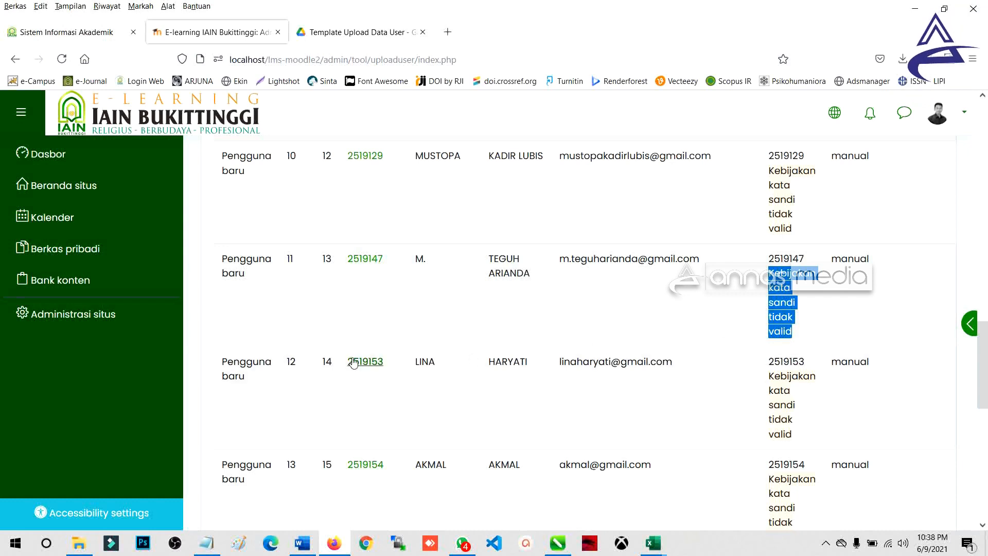
{"action": "scroll", "coordinate": [361, 357], "scroll_direction": "up", "scroll_amount": 6}
{"action": "scroll", "coordinate": [361, 356], "scroll_direction": "up", "scroll_amount": 12}
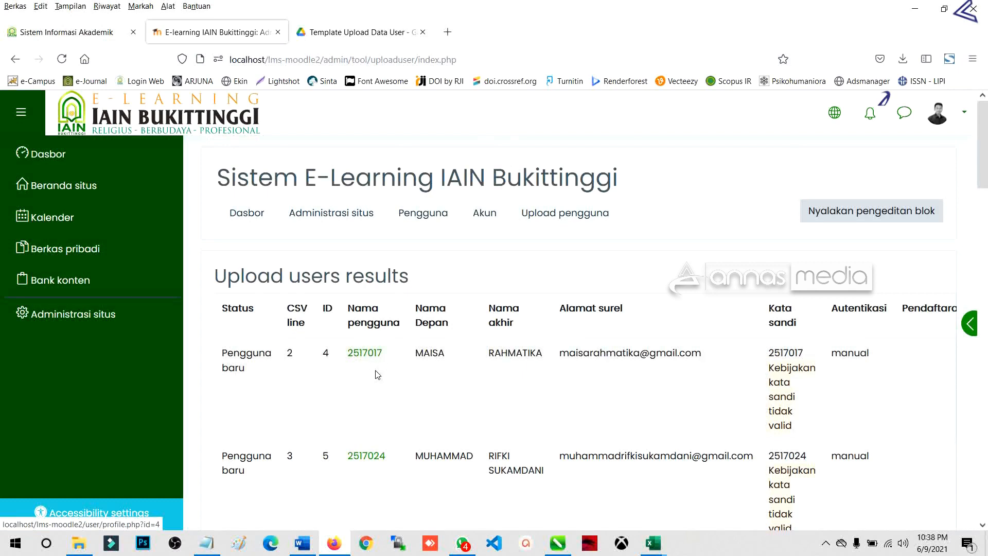
{"action": "scroll", "coordinate": [376, 376], "scroll_direction": "down", "scroll_amount": 2}
{"action": "scroll", "coordinate": [244, 195], "scroll_direction": "up", "scroll_amount": 2}
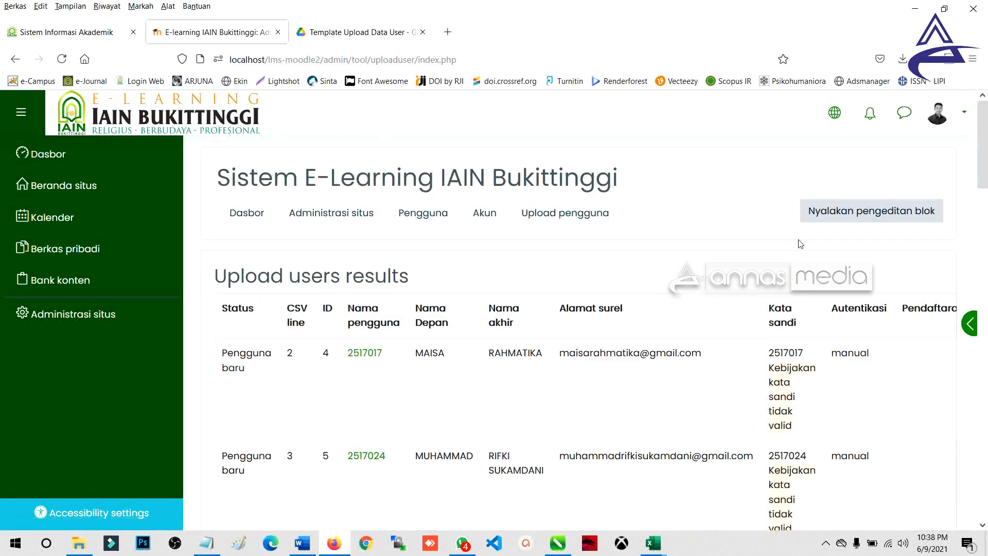
Check the summary at the end of the upload results and continue back to the Upload pengguna form.
{"action": "left_click_drag", "start_coordinate": [987, 177], "coordinate": [964, 496]}
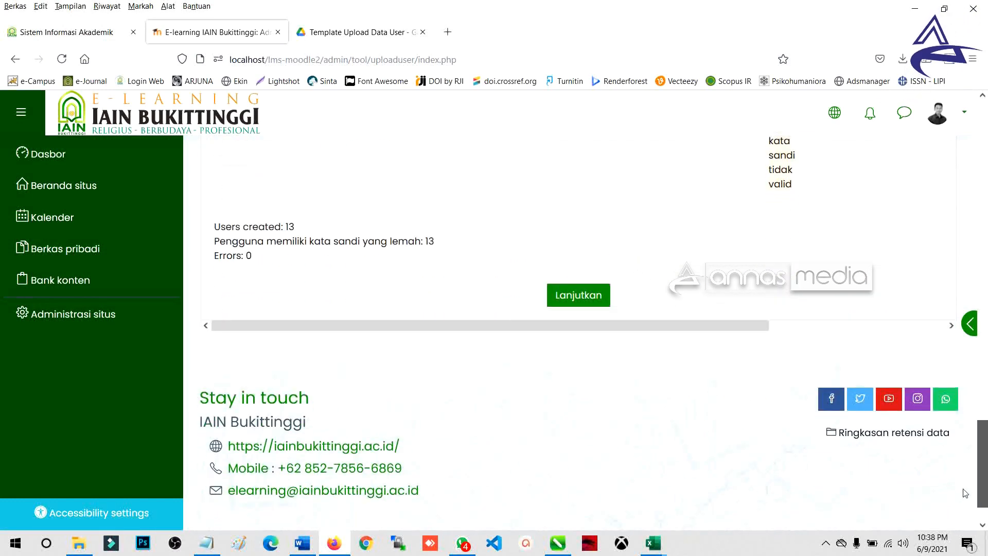
{"action": "scroll", "coordinate": [667, 418], "scroll_direction": "up", "scroll_amount": 3}
{"action": "left_click", "coordinate": [590, 505]}
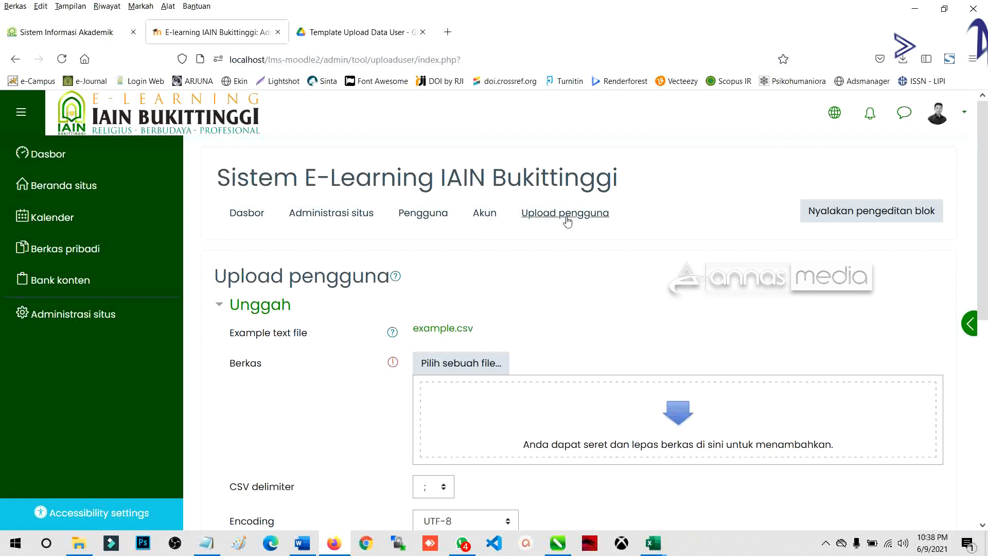
Open the Lihat daftar pengguna page under Pengguna in site administration and look through the listed accounts.
{"action": "scroll", "coordinate": [468, 369], "scroll_direction": "down", "scroll_amount": 5}
{"action": "scroll", "coordinate": [472, 368], "scroll_direction": "up", "scroll_amount": 3}
{"action": "scroll", "coordinate": [472, 368], "scroll_direction": "up", "scroll_amount": 3}
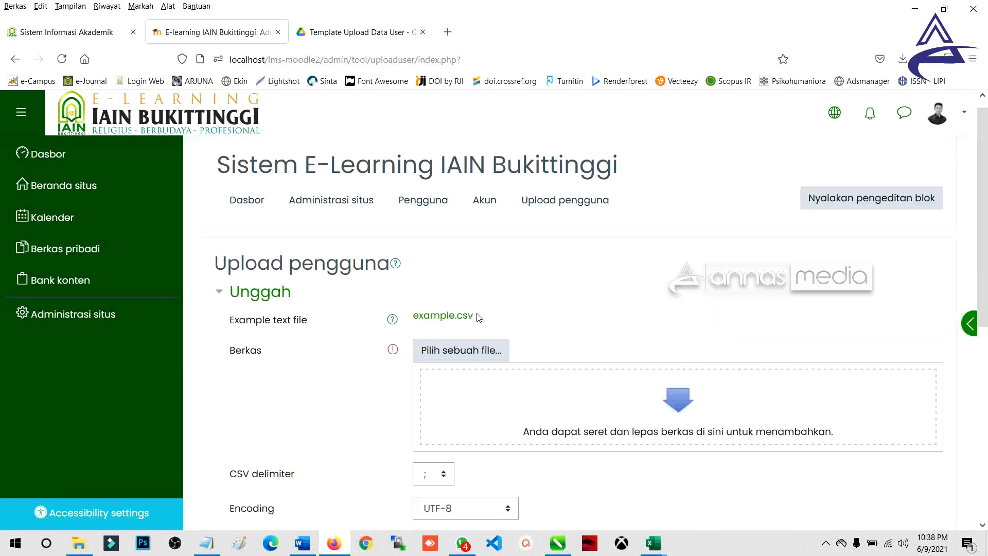
{"action": "left_click", "coordinate": [413, 214]}
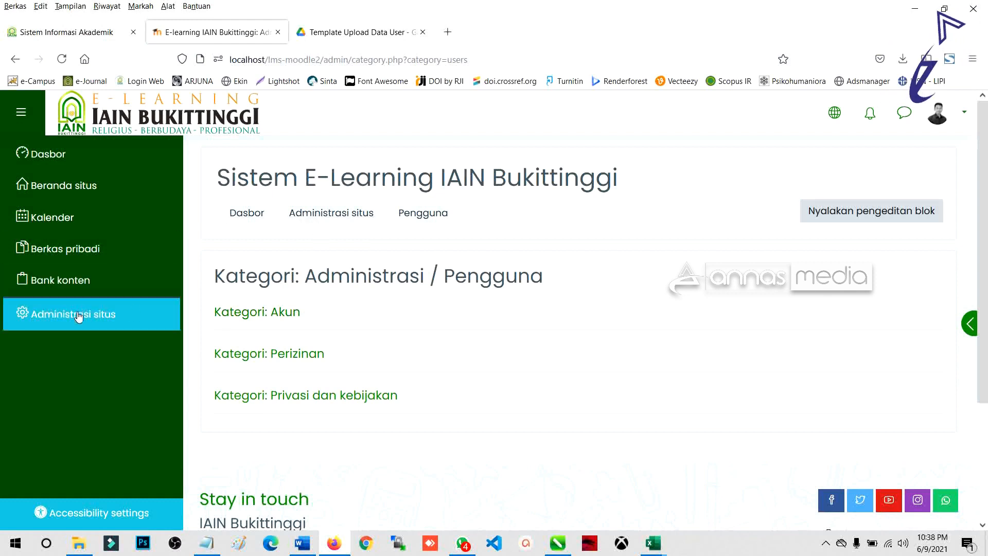
{"action": "left_click", "coordinate": [341, 214]}
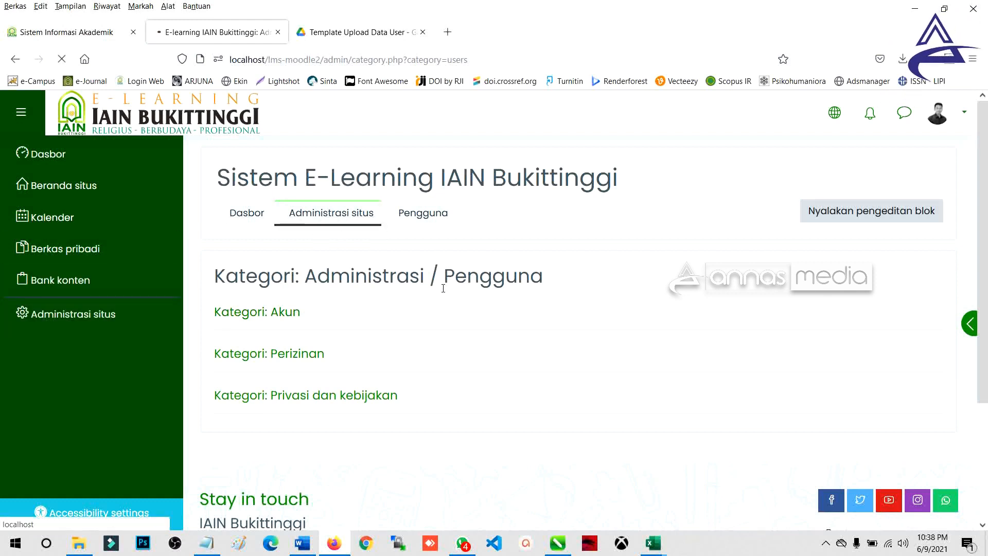
{"action": "scroll", "coordinate": [396, 304], "scroll_direction": "down", "scroll_amount": 3}
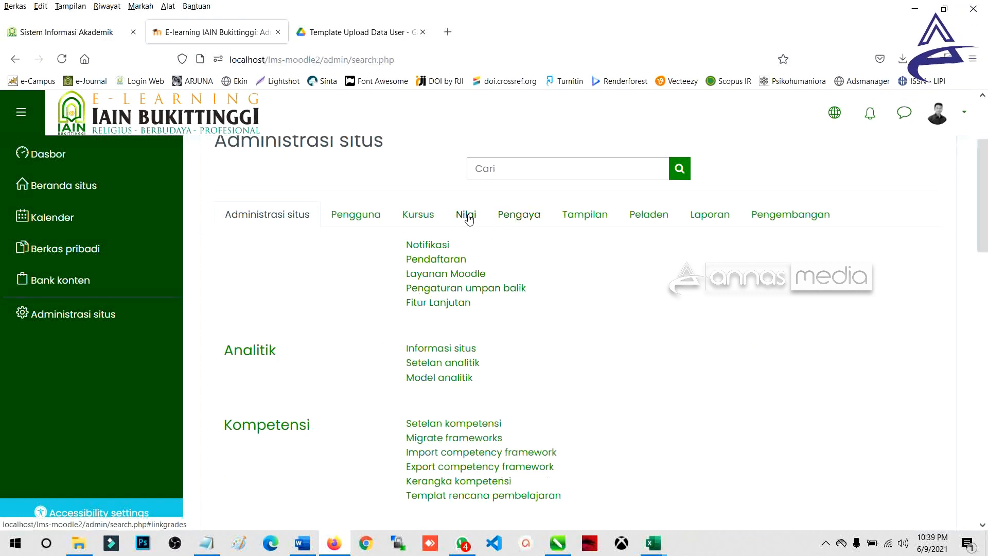
{"action": "left_click", "coordinate": [354, 215]}
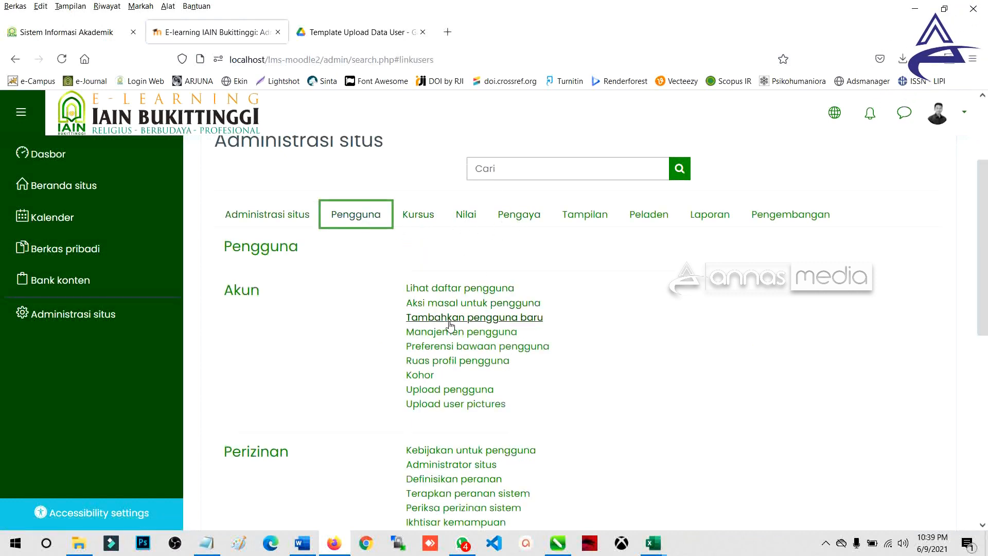
{"action": "left_click", "coordinate": [453, 289]}
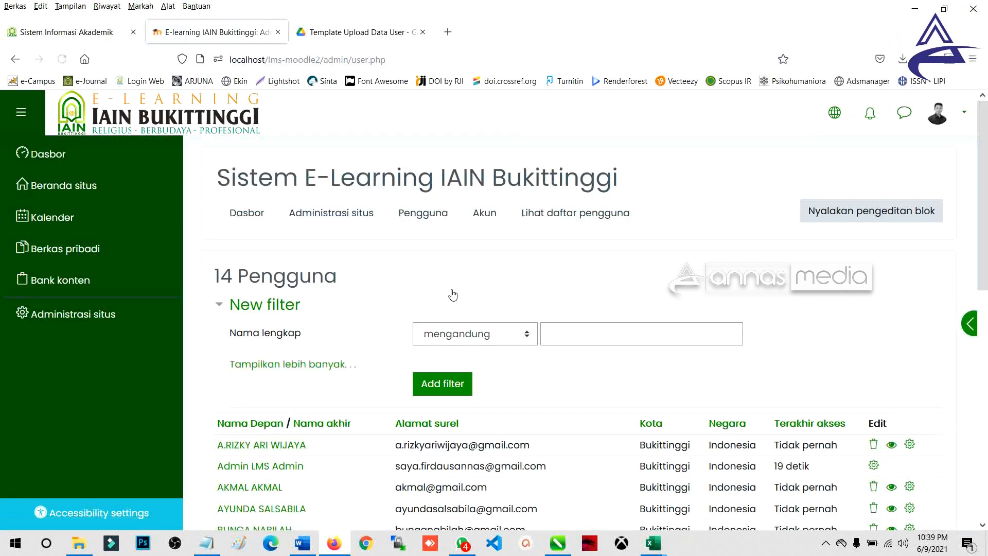
{"action": "scroll", "coordinate": [452, 306], "scroll_direction": "down", "scroll_amount": 4}
{"action": "scroll", "coordinate": [289, 330], "scroll_direction": "down", "scroll_amount": 3}
{"action": "scroll", "coordinate": [319, 375], "scroll_direction": "up", "scroll_amount": 4}
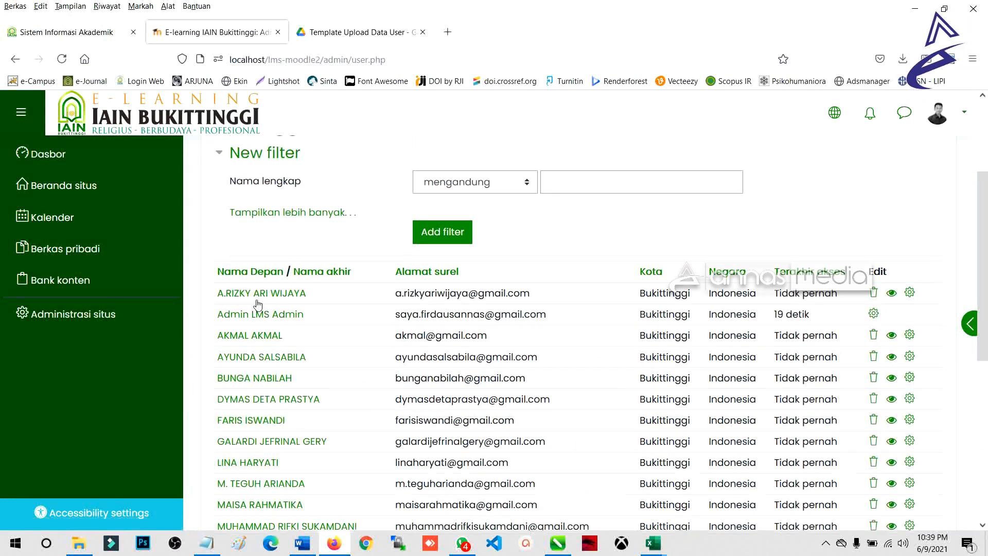
Open the first listed user's profile, review the user details and go back to the user list.
{"action": "left_click", "coordinate": [258, 304]}
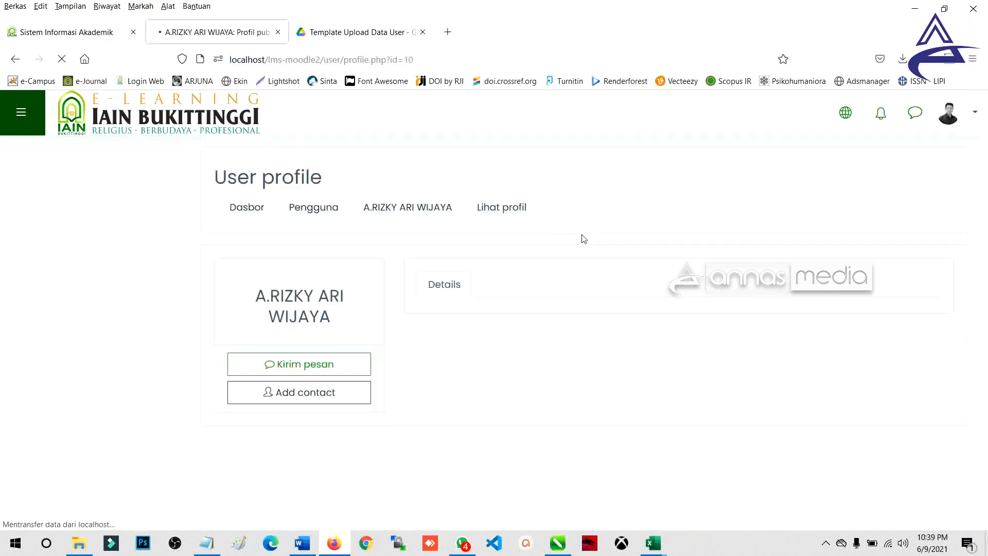
{"action": "scroll", "coordinate": [592, 344], "scroll_direction": "down", "scroll_amount": 3}
{"action": "scroll", "coordinate": [467, 335], "scroll_direction": "up", "scroll_amount": 3}
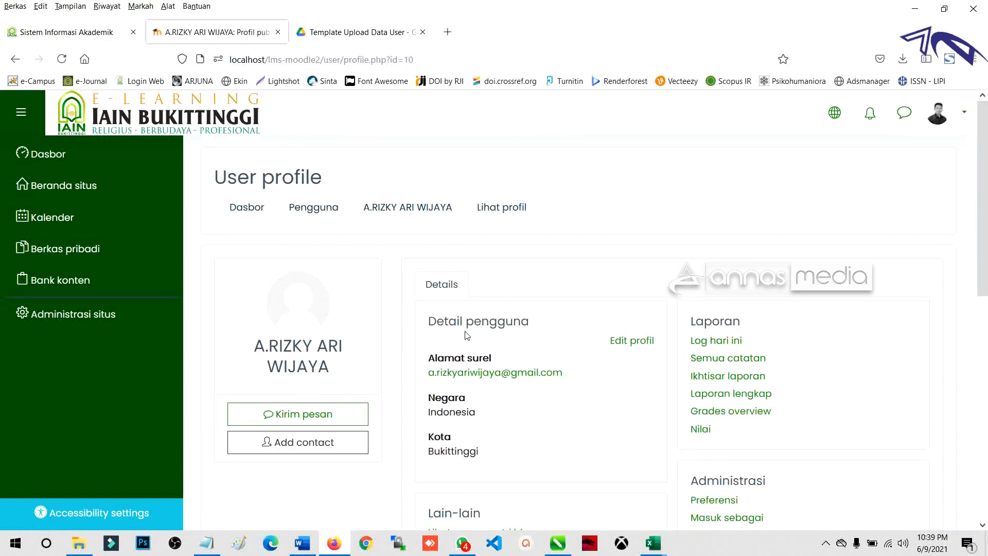
{"action": "scroll", "coordinate": [496, 239], "scroll_direction": "down", "scroll_amount": 2}
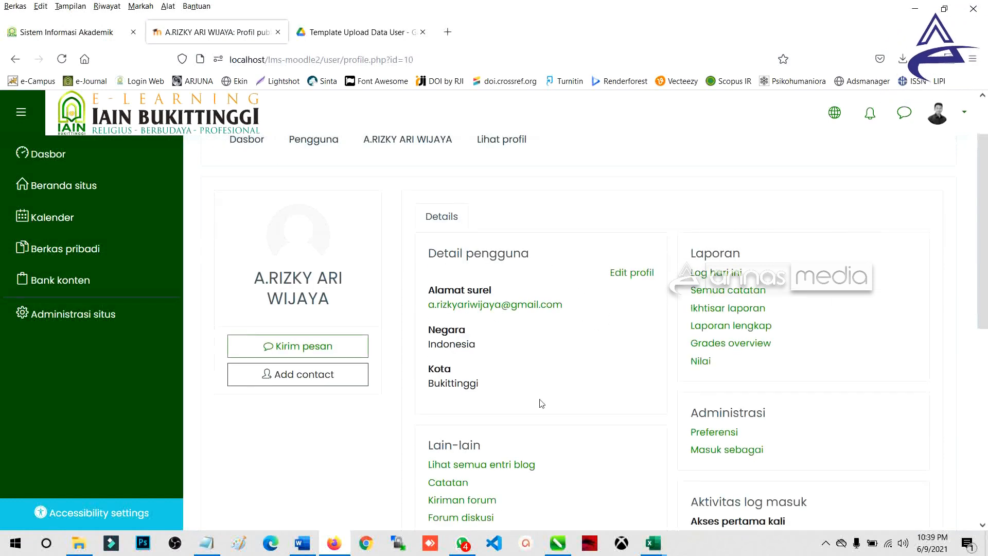
{"action": "left_click_drag", "start_coordinate": [245, 286], "coordinate": [345, 310]}
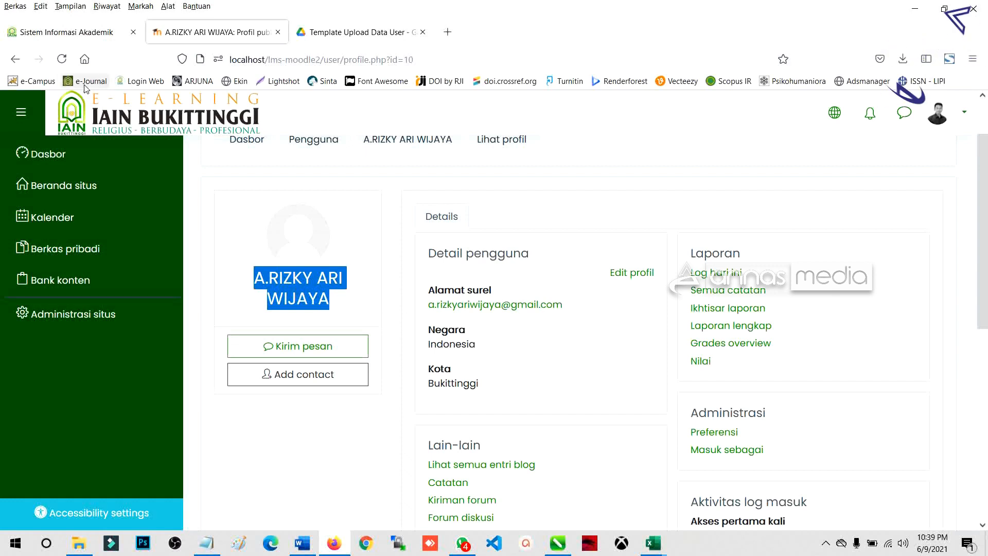
{"action": "left_click", "coordinate": [16, 61]}
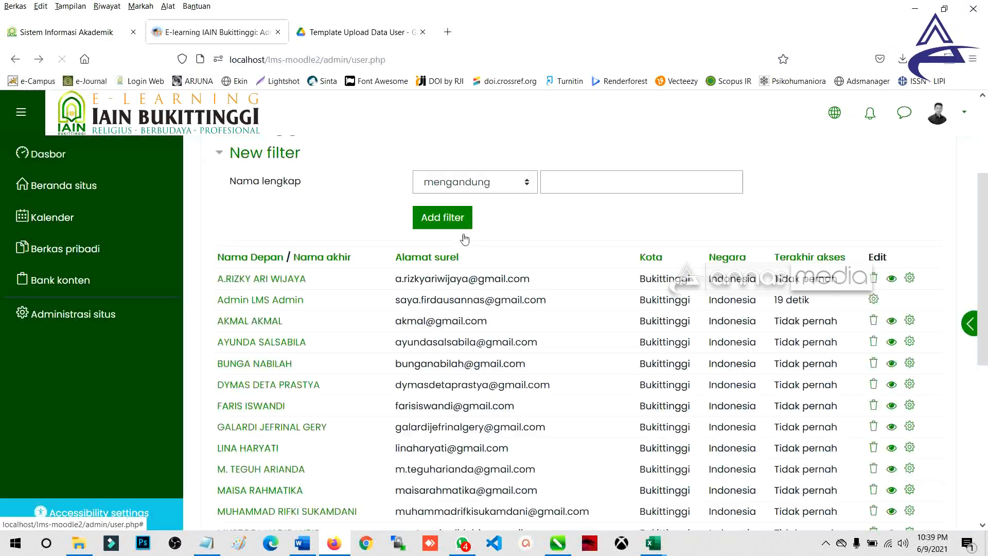
Examine the Kota, Negara and Terakhir akses columns of the user list, including the admin account's last access.
{"action": "scroll", "coordinate": [553, 335], "scroll_direction": "down", "scroll_amount": 2}
{"action": "scroll", "coordinate": [552, 334], "scroll_direction": "up", "scroll_amount": 3}
{"action": "scroll", "coordinate": [551, 338], "scroll_direction": "down", "scroll_amount": 3}
{"action": "scroll", "coordinate": [551, 338], "scroll_direction": "up", "scroll_amount": 4}
{"action": "scroll", "coordinate": [567, 338], "scroll_direction": "down", "scroll_amount": 2}
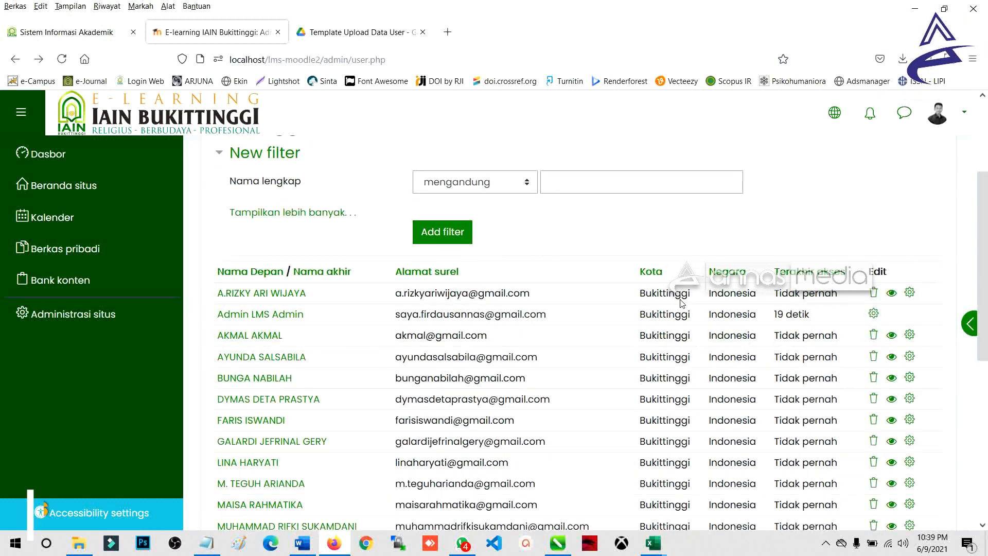
{"action": "left_click_drag", "start_coordinate": [640, 293], "coordinate": [767, 298]}
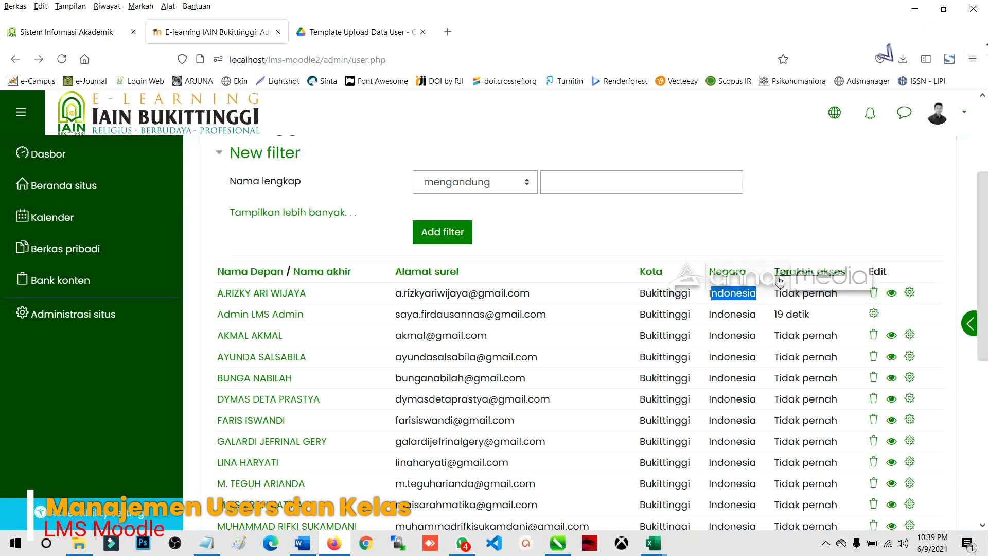
{"action": "left_click", "coordinate": [775, 320]}
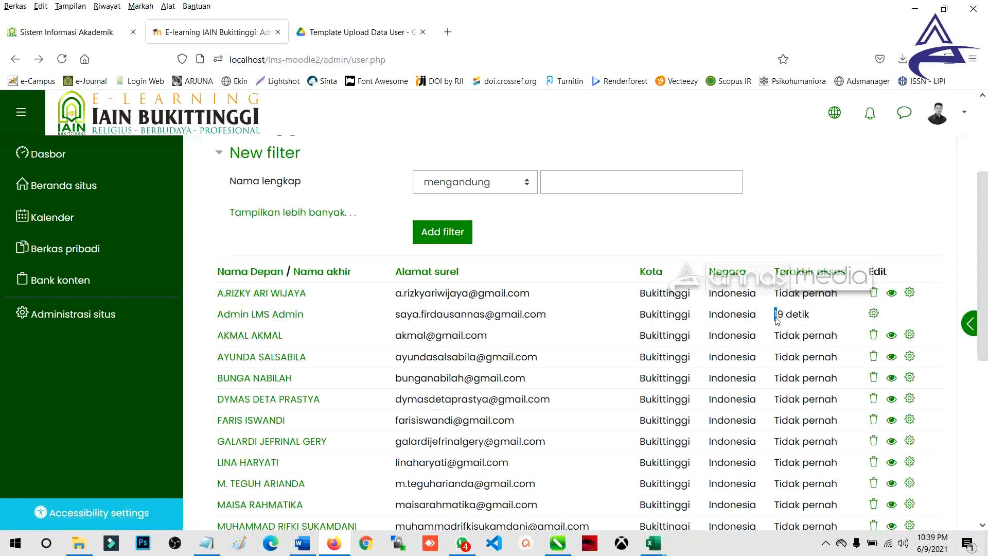
{"action": "left_click_drag", "start_coordinate": [777, 320], "coordinate": [810, 316]}
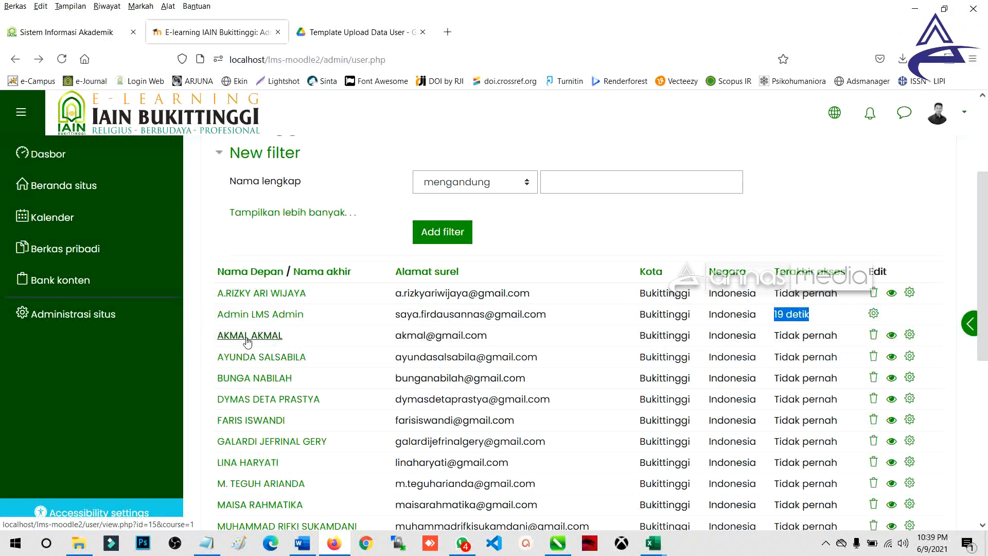
Open the profile of the fourth user in the list and review the Aktivitas log masuk entries.
{"action": "left_click", "coordinate": [260, 357]}
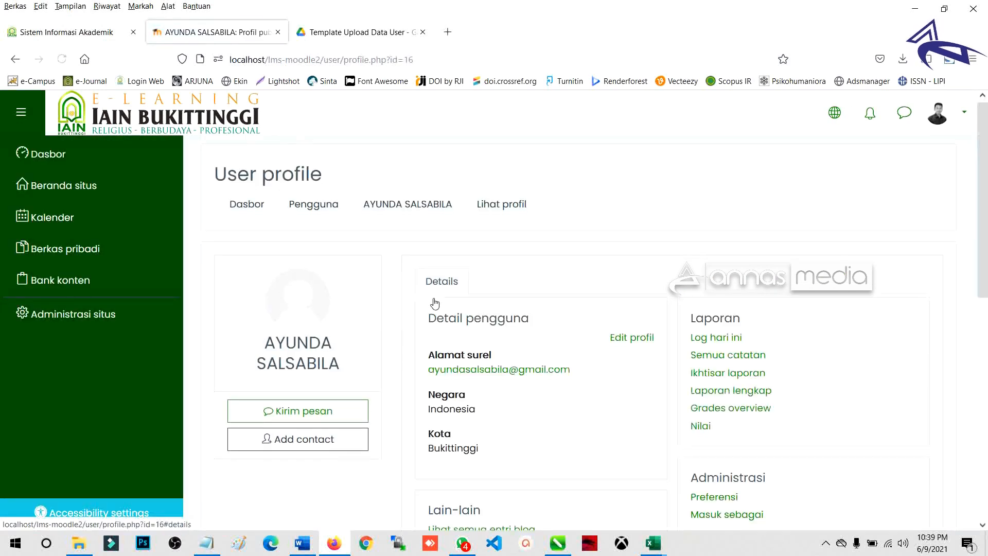
{"action": "scroll", "coordinate": [296, 295], "scroll_direction": "down", "scroll_amount": 2}
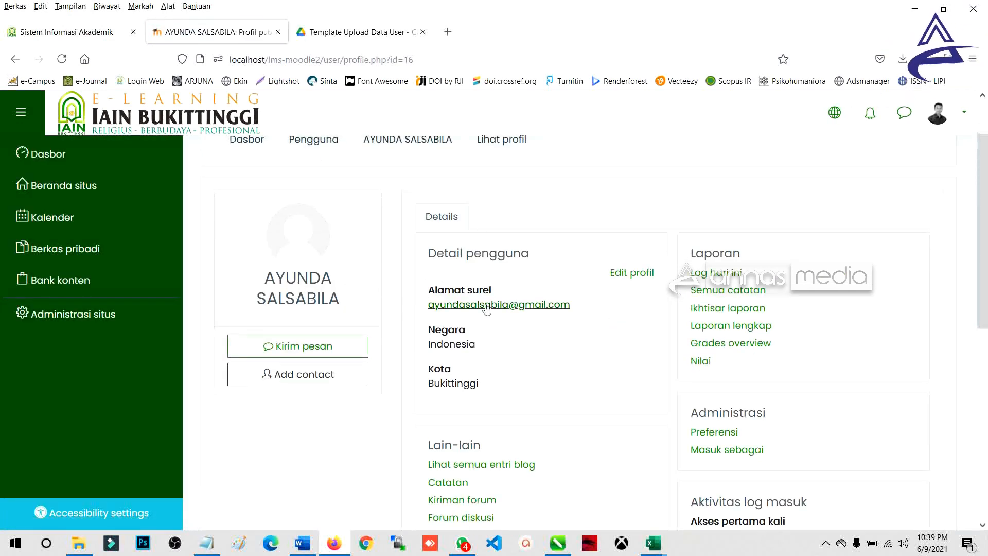
{"action": "scroll", "coordinate": [511, 315], "scroll_direction": "down", "scroll_amount": 4}
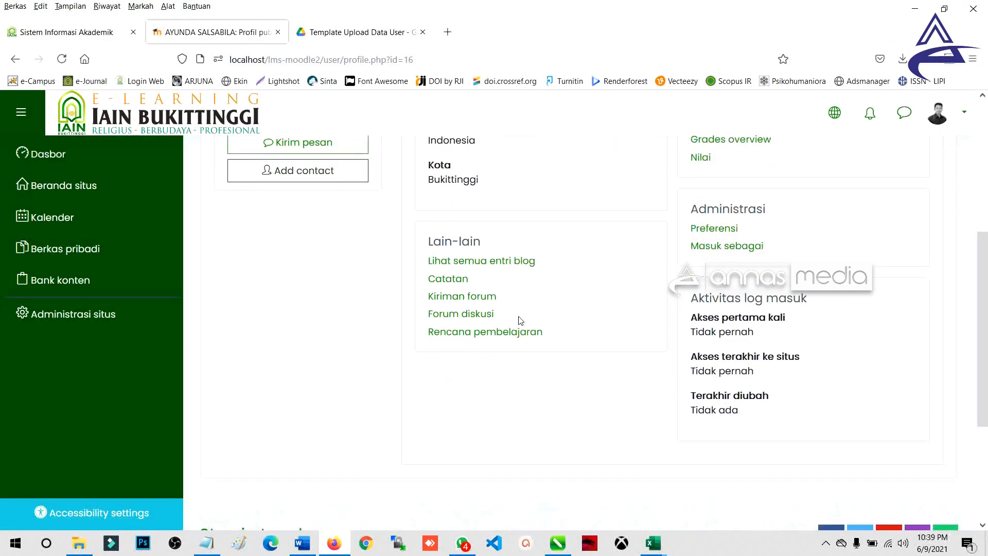
{"action": "scroll", "coordinate": [520, 320], "scroll_direction": "up", "scroll_amount": 1}
{"action": "left_click_drag", "start_coordinate": [700, 387], "coordinate": [804, 400]}
{"action": "left_click_drag", "start_coordinate": [691, 424], "coordinate": [818, 440]}
{"action": "left_click", "coordinate": [686, 470]}
{"action": "left_click_drag", "start_coordinate": [686, 470], "coordinate": [781, 469]}
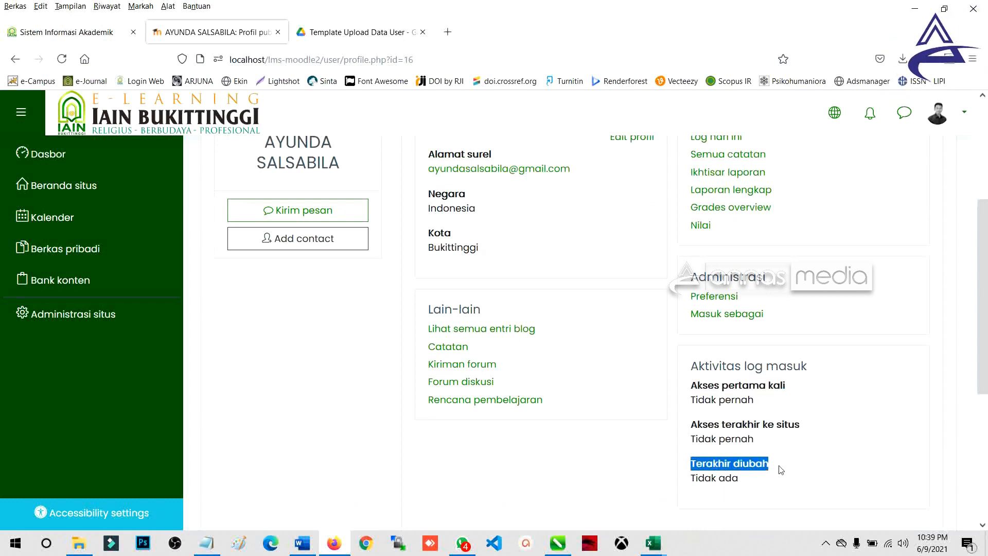
Review the student's profile details and open the Kirim pesan conversation with the empty message box active.
{"action": "scroll", "coordinate": [629, 314], "scroll_direction": "up", "scroll_amount": 3}
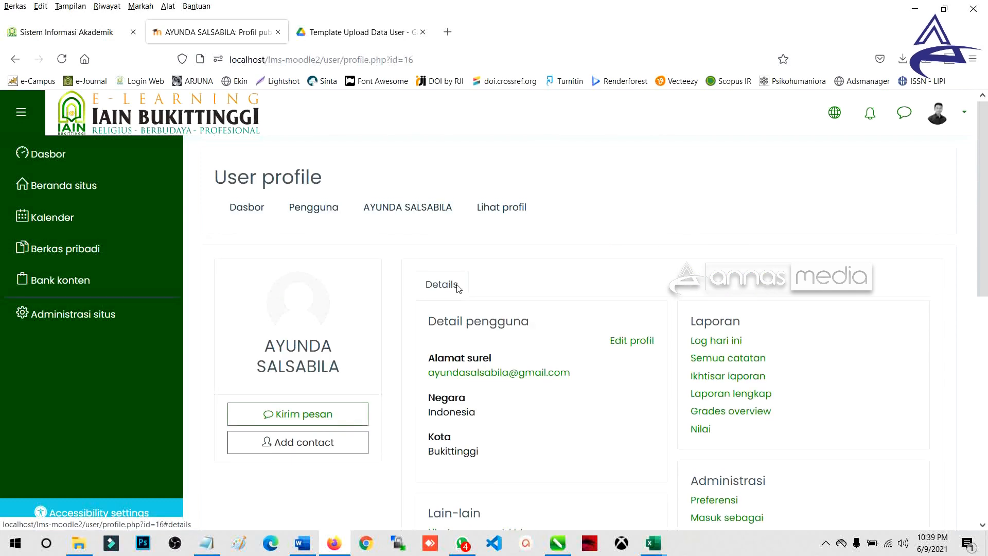
{"action": "left_click", "coordinate": [458, 290]}
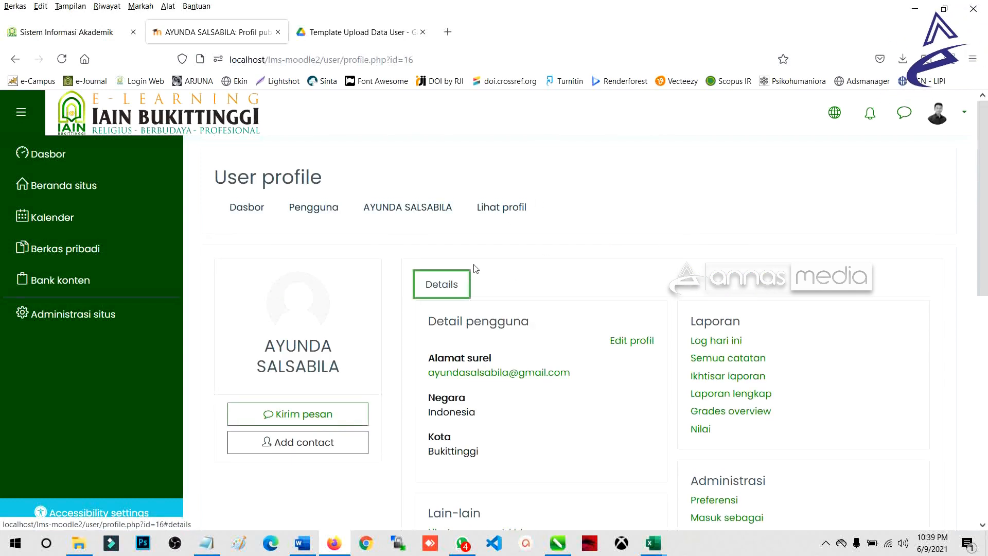
{"action": "scroll", "coordinate": [409, 234], "scroll_direction": "down", "scroll_amount": 3}
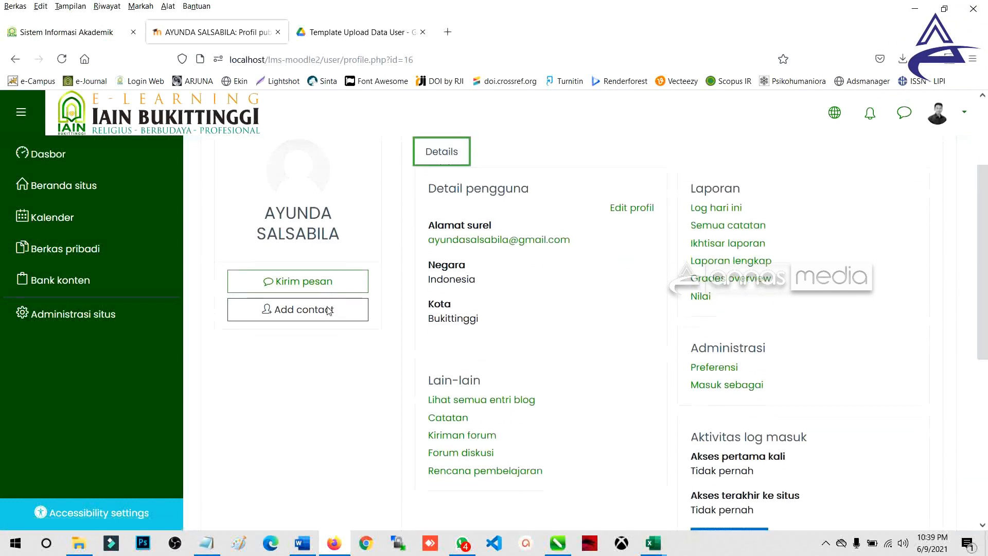
{"action": "scroll", "coordinate": [335, 288], "scroll_direction": "up", "scroll_amount": 1}
{"action": "scroll", "coordinate": [336, 276], "scroll_direction": "up", "scroll_amount": 1}
{"action": "left_click", "coordinate": [319, 346]}
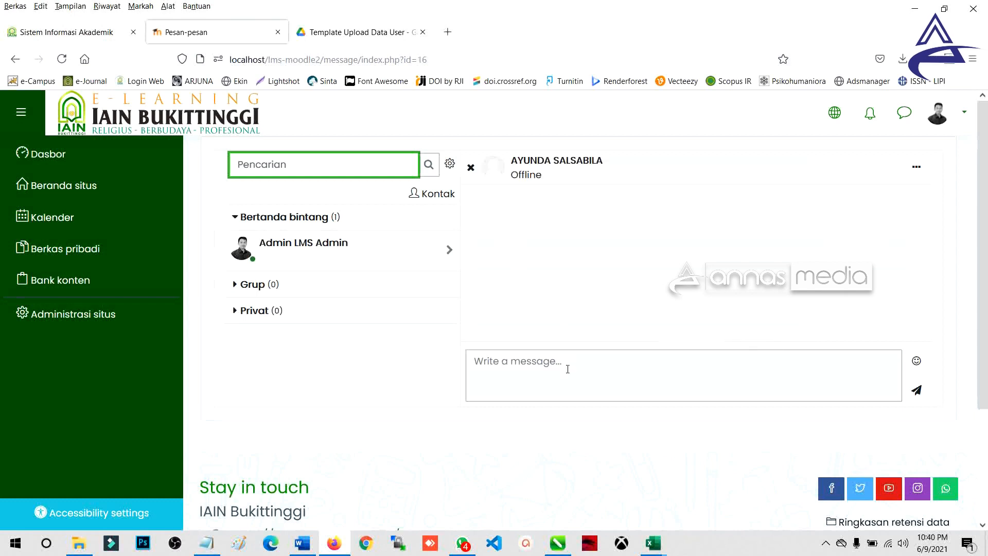
{"action": "left_click", "coordinate": [541, 372]}
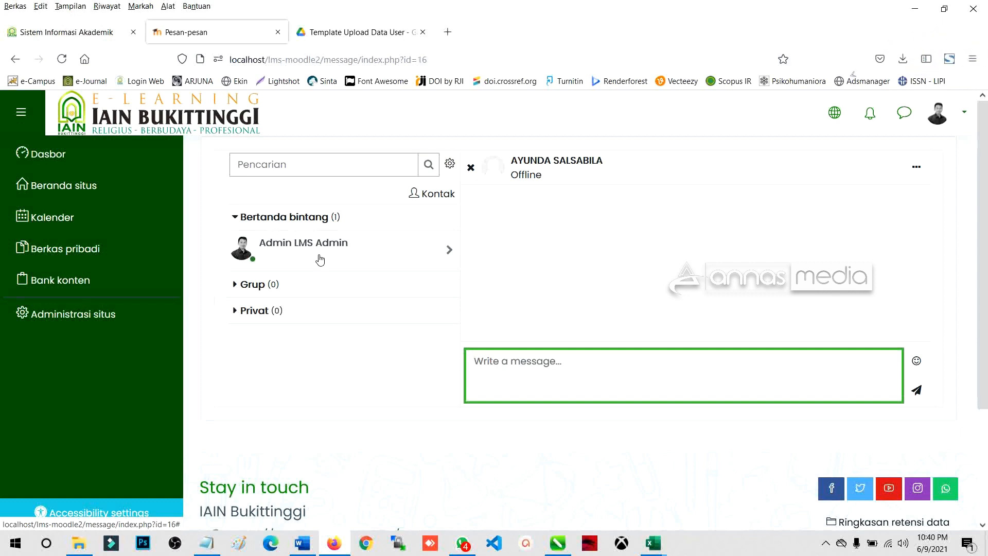
Return to Administrasi situs and open the Upload pengguna form among the Akun options for Pengguna.
{"action": "left_click", "coordinate": [83, 325]}
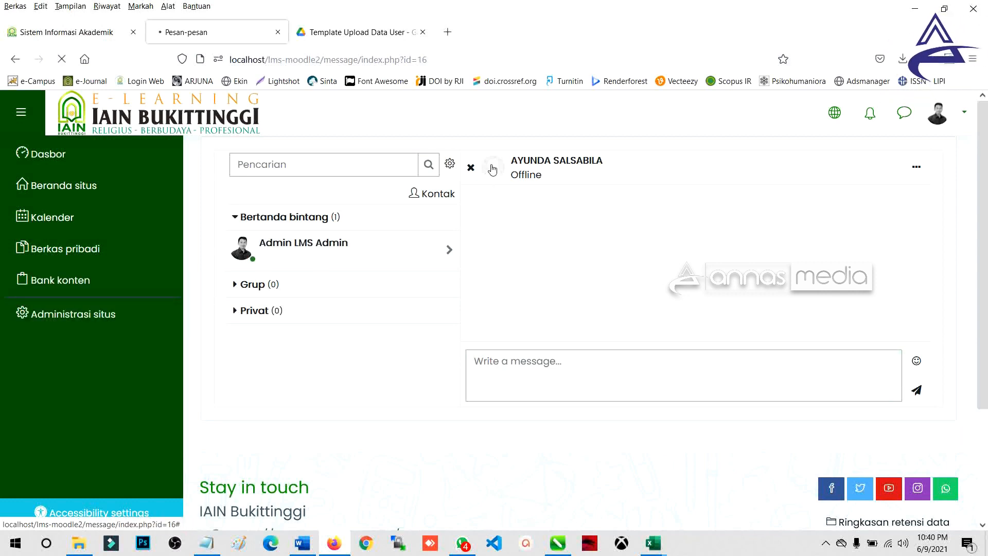
{"action": "scroll", "coordinate": [413, 276], "scroll_direction": "down", "scroll_amount": 3}
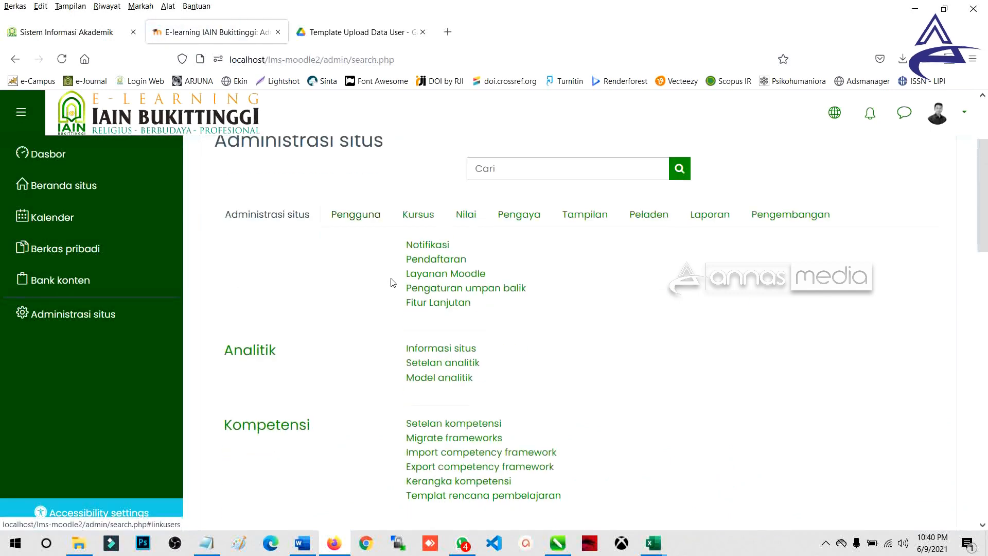
{"action": "scroll", "coordinate": [457, 223], "scroll_direction": "down", "scroll_amount": 2}
{"action": "scroll", "coordinate": [413, 215], "scroll_direction": "up", "scroll_amount": 2}
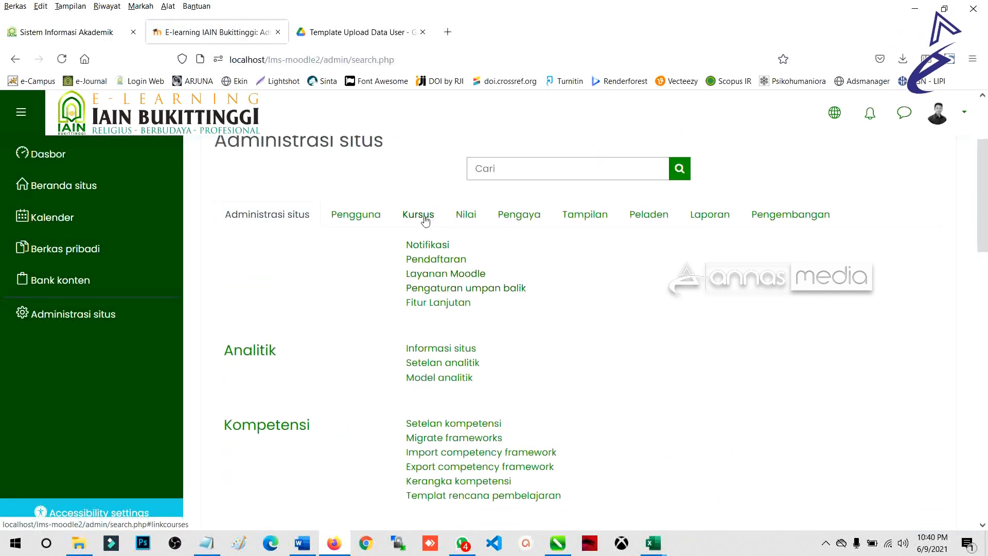
{"action": "left_click", "coordinate": [363, 215]}
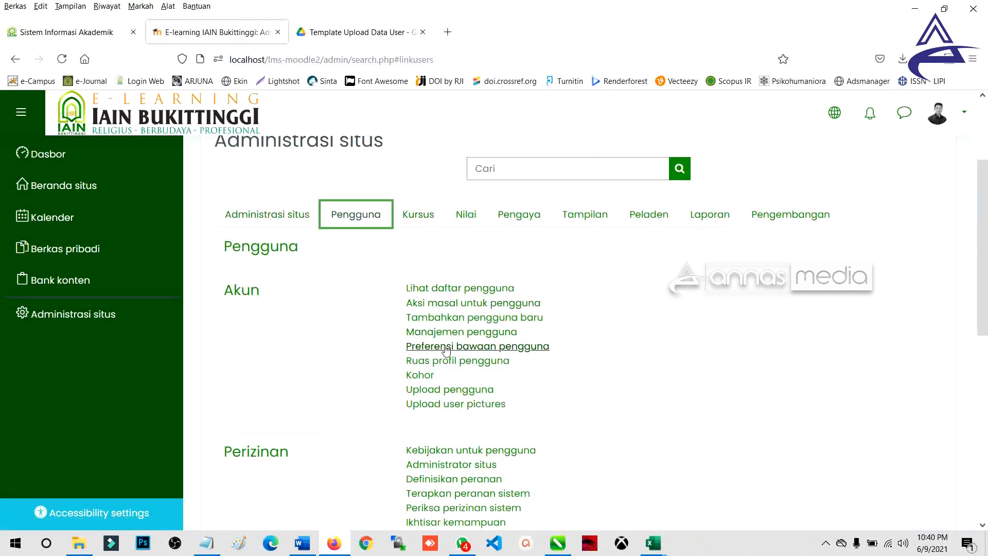
{"action": "left_click", "coordinate": [479, 391]}
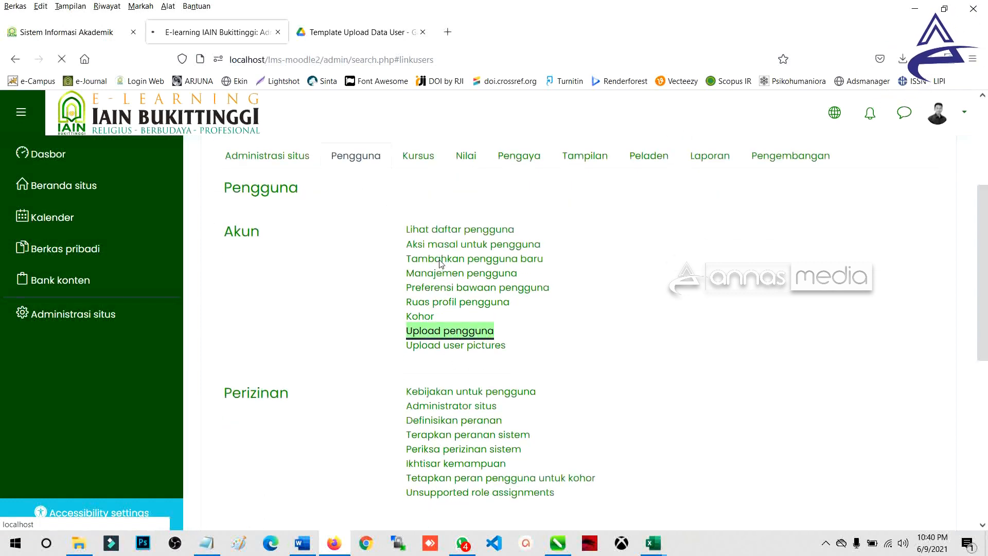
Attach Data_Mahasiswa_4c.csv as the Berkas for the user upload, keeping the licence at Lainnya.
{"action": "scroll", "coordinate": [437, 263], "scroll_direction": "down", "scroll_amount": 2}
{"action": "left_click", "coordinate": [442, 232]}
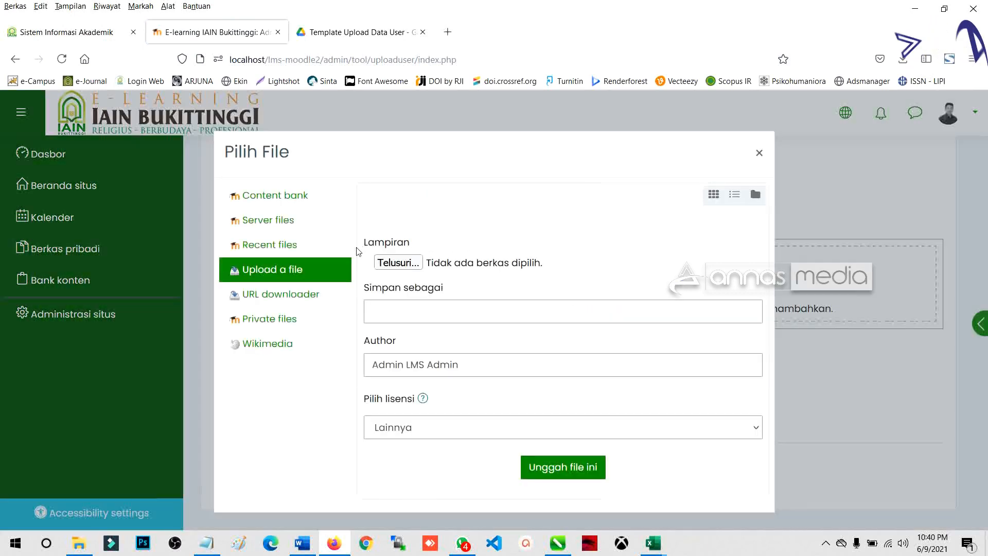
{"action": "left_click", "coordinate": [398, 262]}
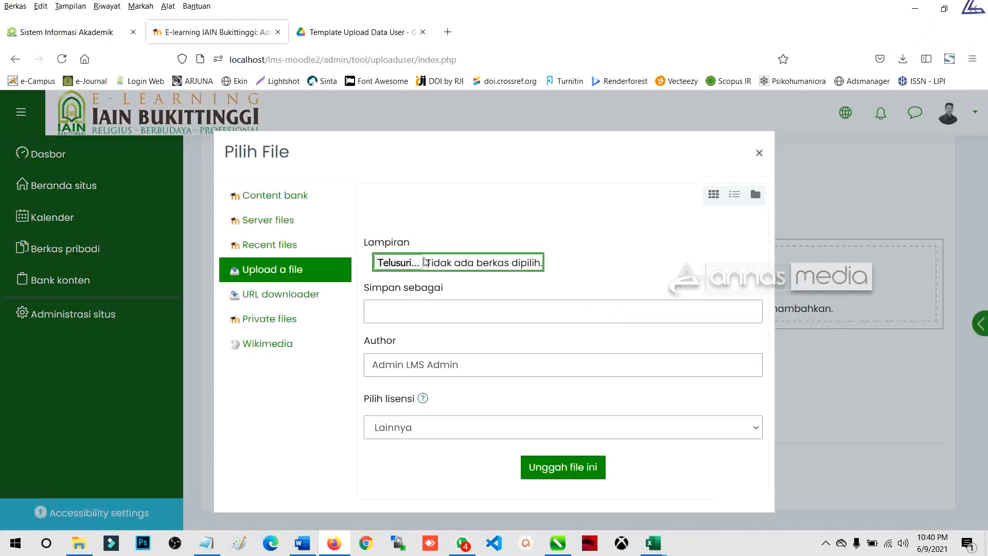
{"action": "left_click", "coordinate": [232, 138]}
{"action": "double_click", "coordinate": [238, 138]}
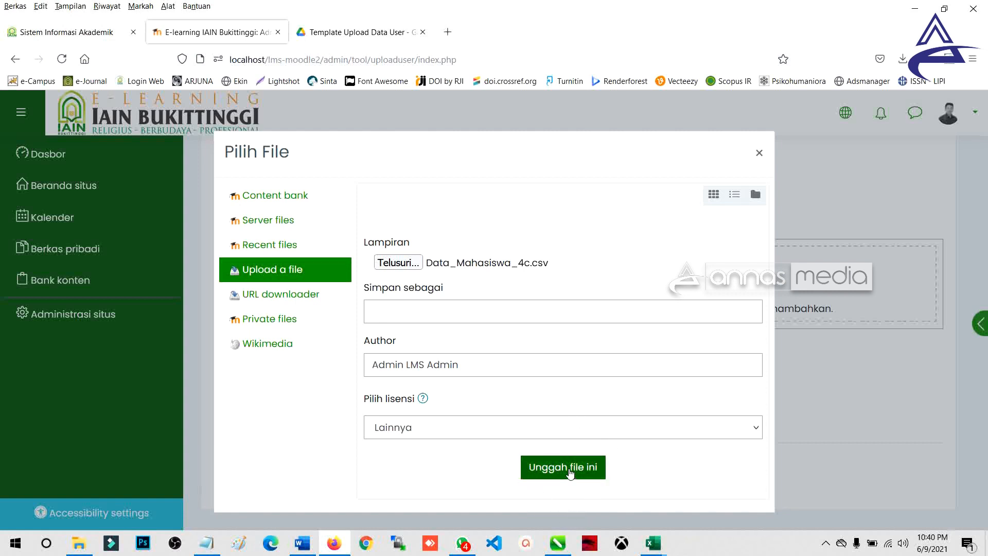
{"action": "left_click", "coordinate": [516, 438]}
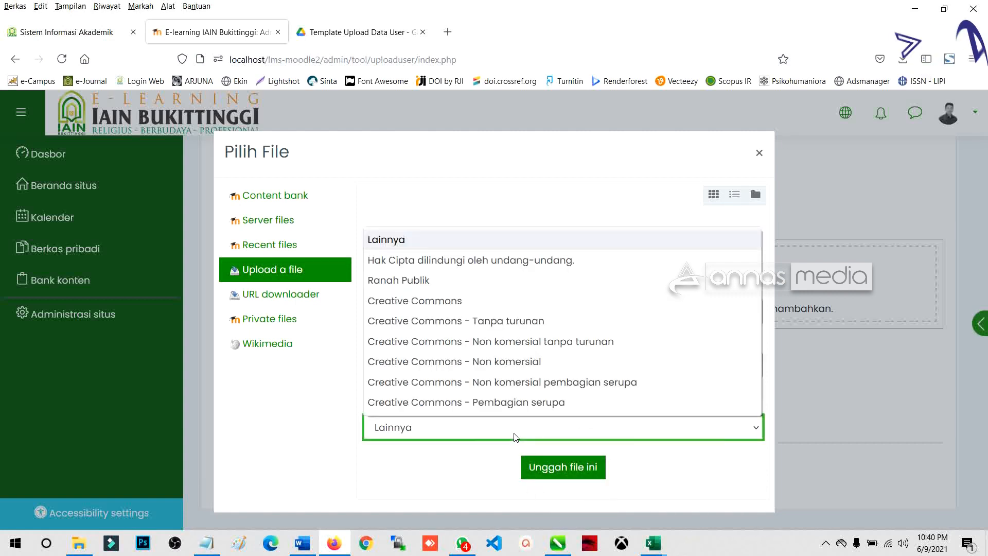
{"action": "left_click", "coordinate": [476, 466]}
{"action": "left_click", "coordinate": [532, 468]}
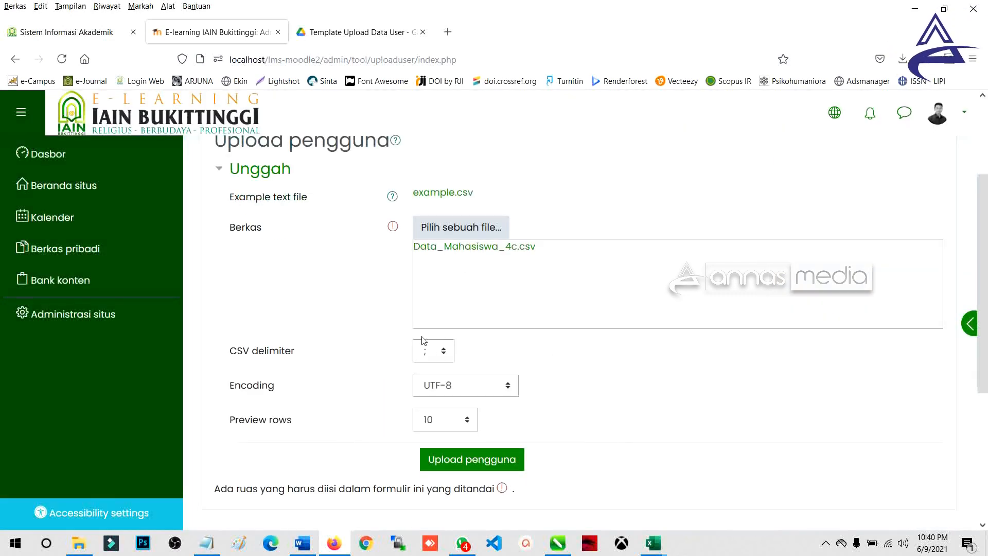
Set the CSV delimiter to a comma and submit the attached Data_Mahasiswa_4c.csv for the user upload preview.
{"action": "left_click_drag", "start_coordinate": [229, 355], "coordinate": [291, 356]}
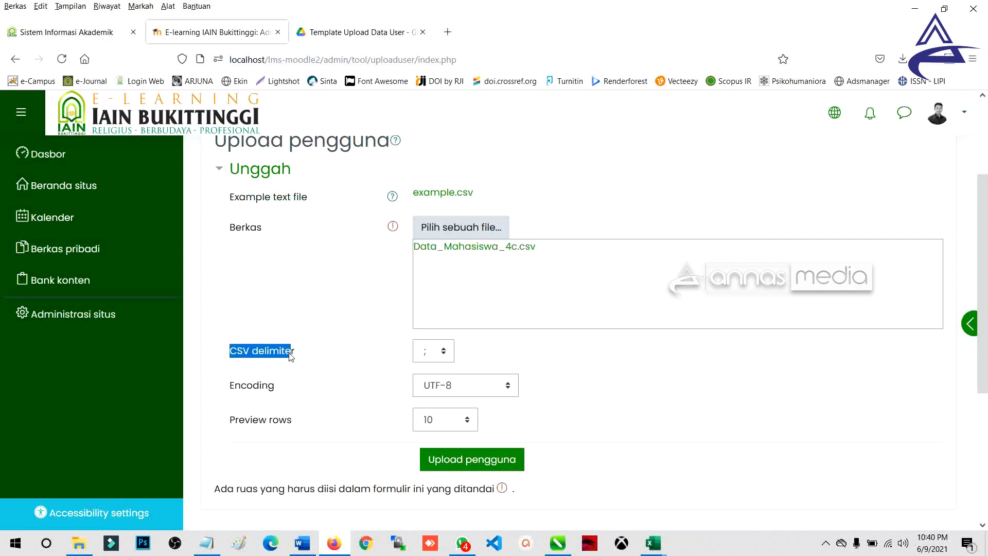
{"action": "left_click", "coordinate": [444, 356]}
{"action": "left_click", "coordinate": [435, 374]}
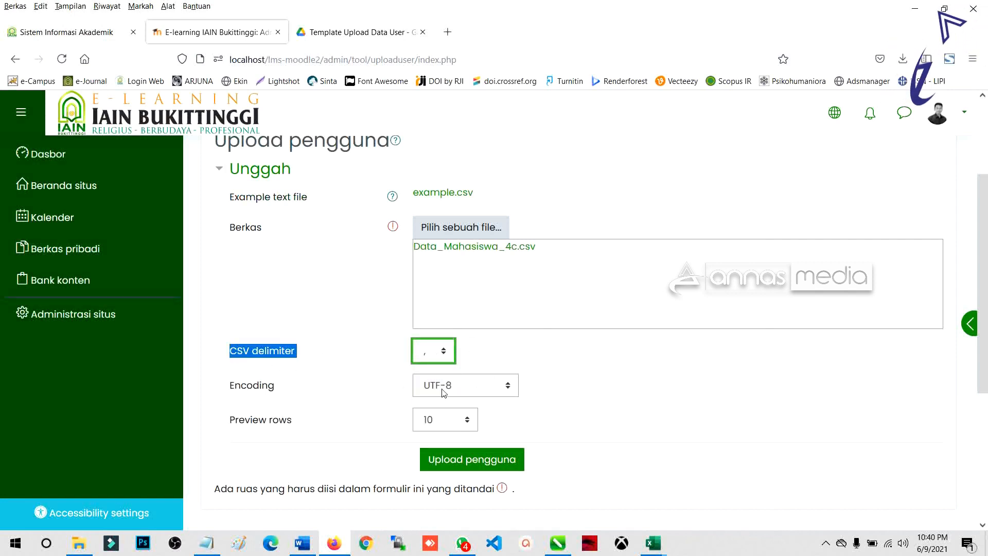
{"action": "left_click", "coordinate": [490, 463]}
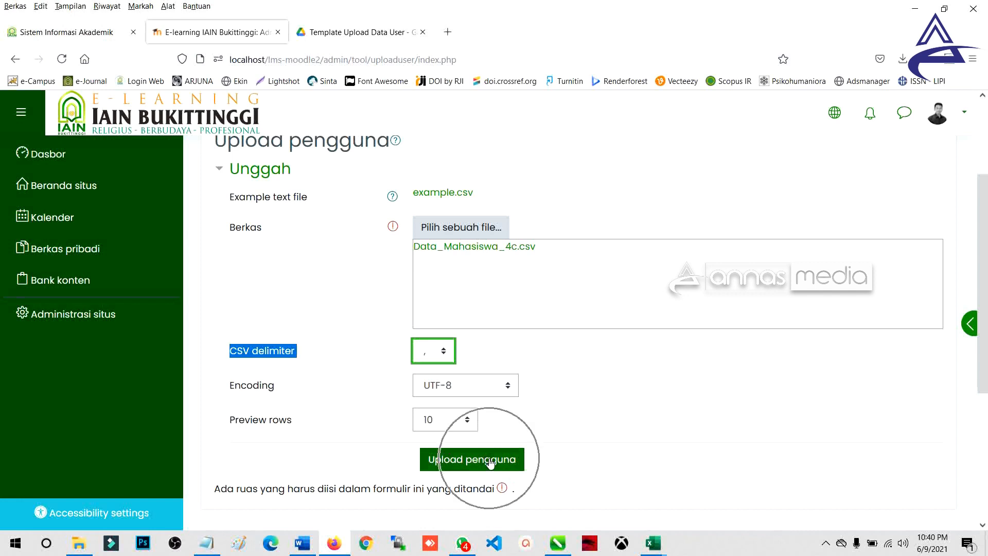
{"action": "left_click", "coordinate": [490, 463]}
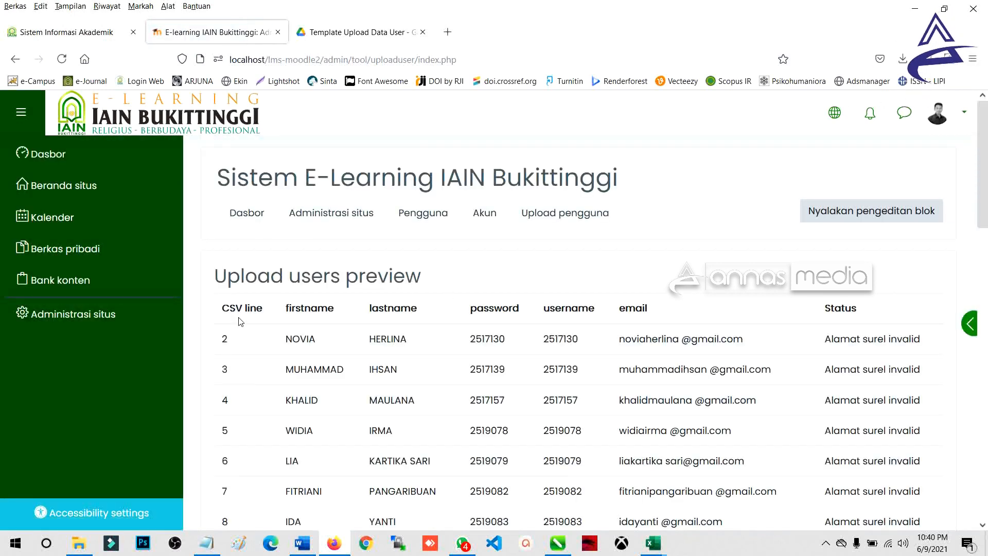
Review the Upload users preview and the default settings, and upload the class 4c users.
{"action": "scroll", "coordinate": [287, 326], "scroll_direction": "down", "scroll_amount": 3}
{"action": "scroll", "coordinate": [309, 321], "scroll_direction": "down", "scroll_amount": 4}
{"action": "scroll", "coordinate": [309, 322], "scroll_direction": "up", "scroll_amount": 4}
{"action": "scroll", "coordinate": [309, 321], "scroll_direction": "down", "scroll_amount": 3}
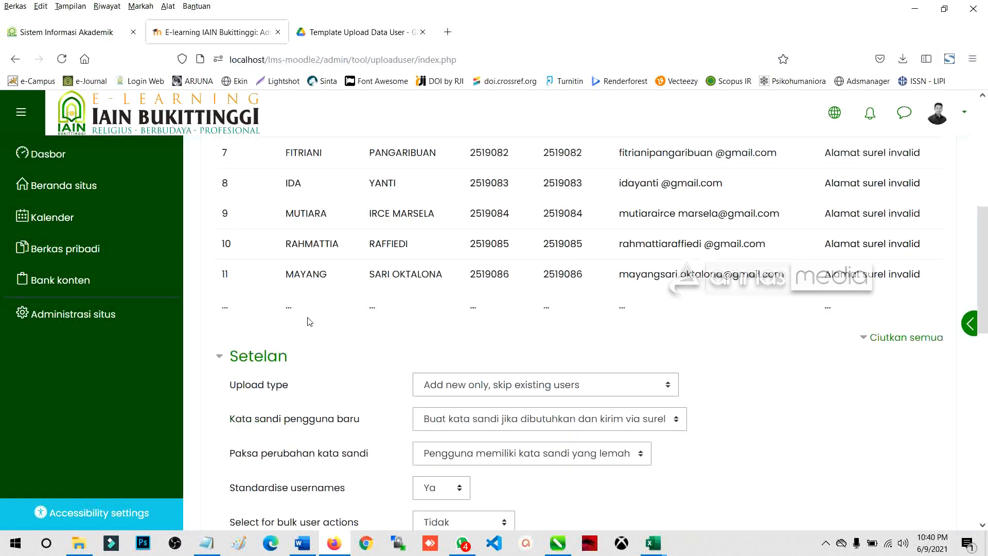
{"action": "scroll", "coordinate": [309, 322], "scroll_direction": "up", "scroll_amount": 5}
{"action": "scroll", "coordinate": [536, 237], "scroll_direction": "down", "scroll_amount": 20}
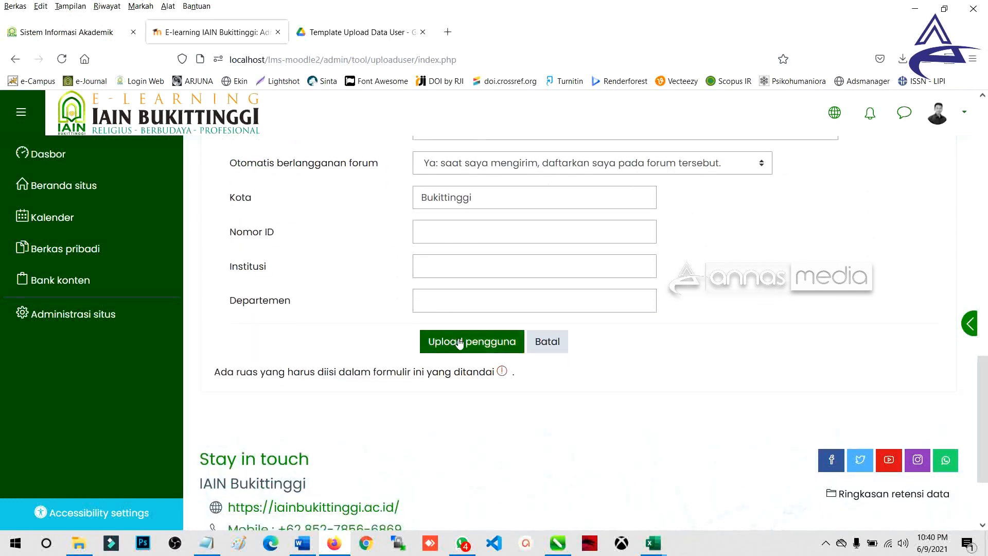
{"action": "left_click", "coordinate": [460, 342]}
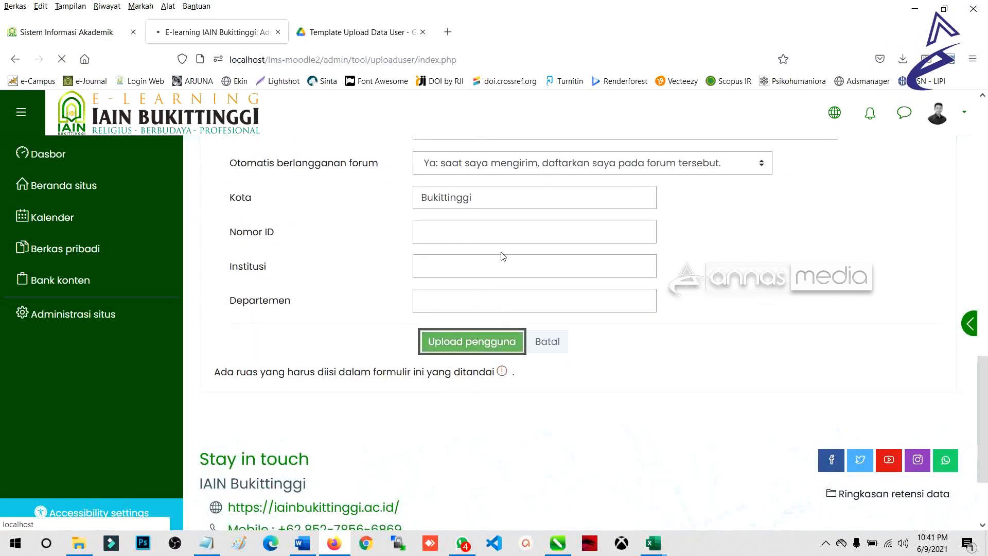
Examine the Upload users results, including the rows of new users and the summary of created users and errors.
{"action": "scroll", "coordinate": [504, 256], "scroll_direction": "down", "scroll_amount": 20}
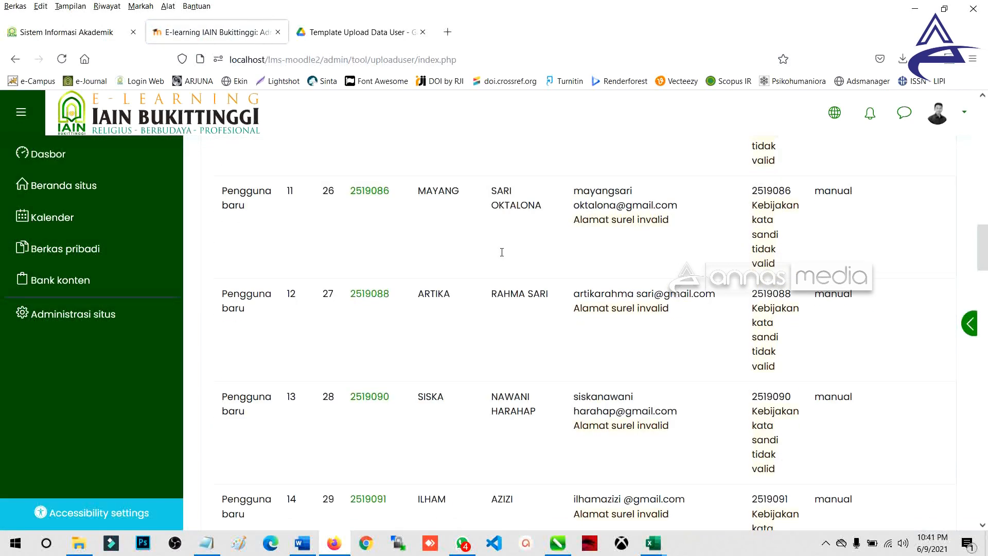
{"action": "scroll", "coordinate": [502, 253], "scroll_direction": "down", "scroll_amount": 20}
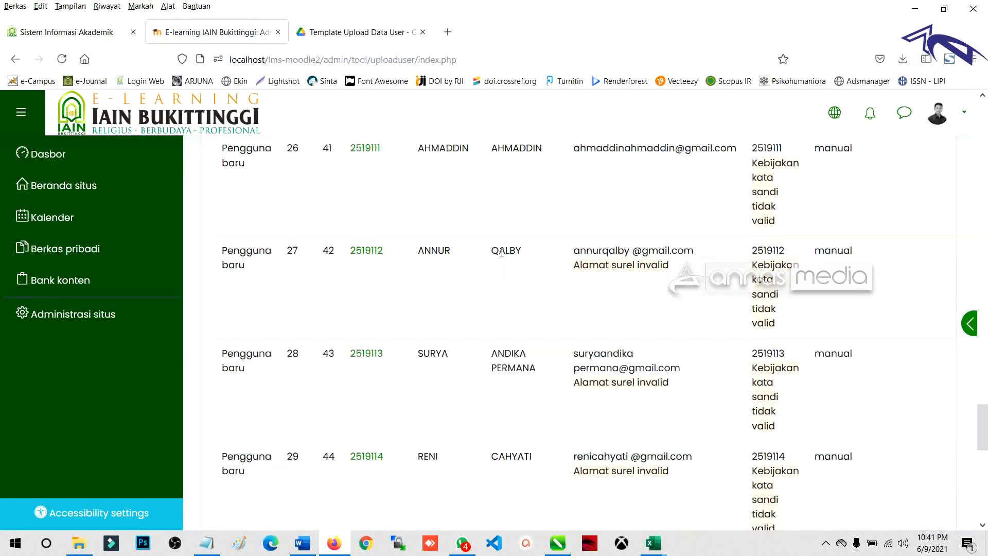
{"action": "scroll", "coordinate": [502, 253], "scroll_direction": "up", "scroll_amount": 3}
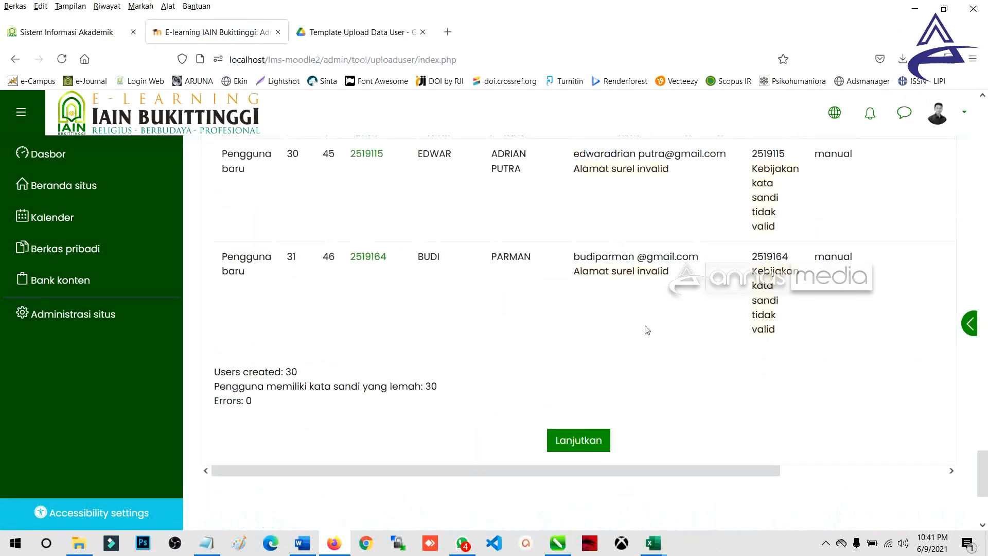
{"action": "left_click_drag", "start_coordinate": [221, 392], "coordinate": [467, 410]}
{"action": "scroll", "coordinate": [469, 410], "scroll_direction": "up", "scroll_amount": 20}
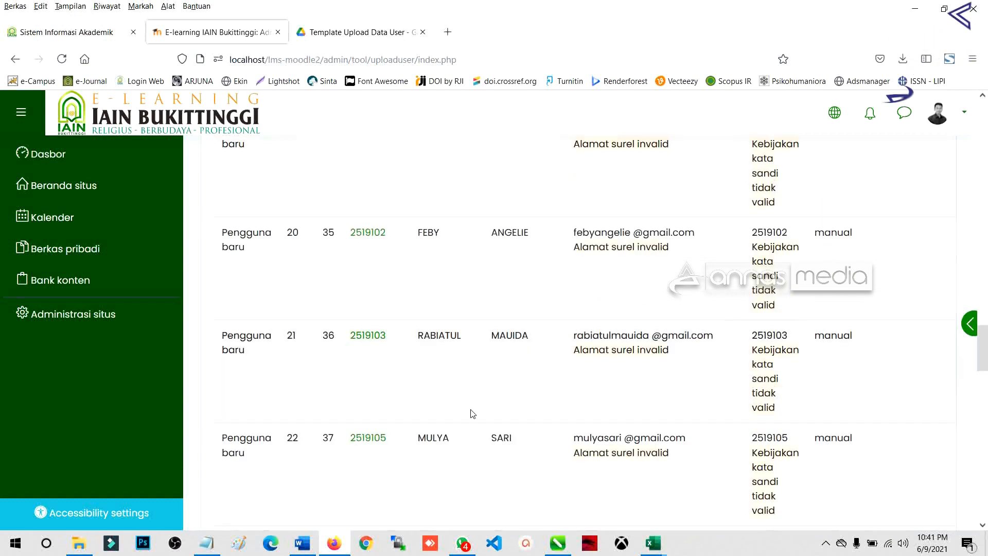
{"action": "scroll", "coordinate": [473, 411], "scroll_direction": "up", "scroll_amount": 10}
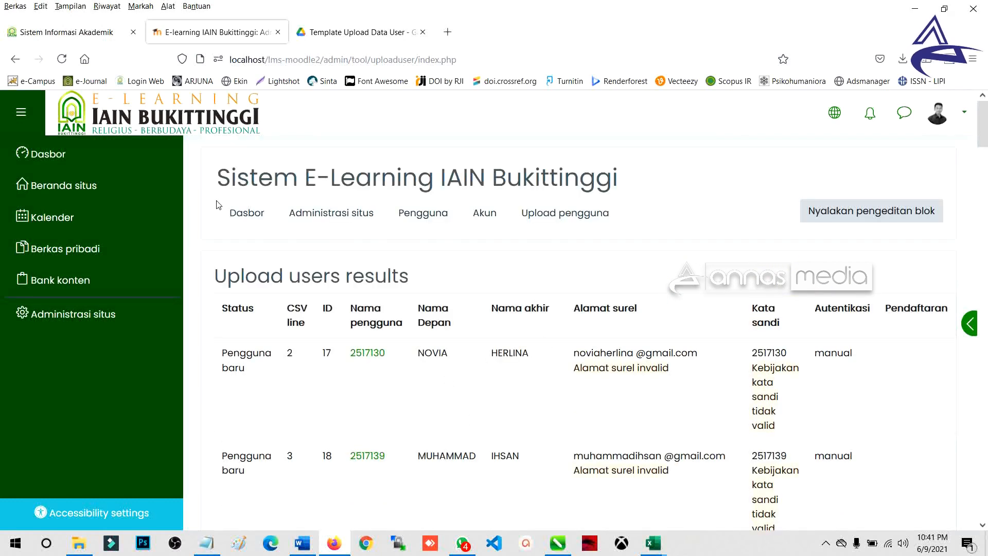
Return to Administrasi situs, switch to Excel, and save and close the Data_Mahasiswa_4a file.
{"action": "left_click", "coordinate": [121, 312]}
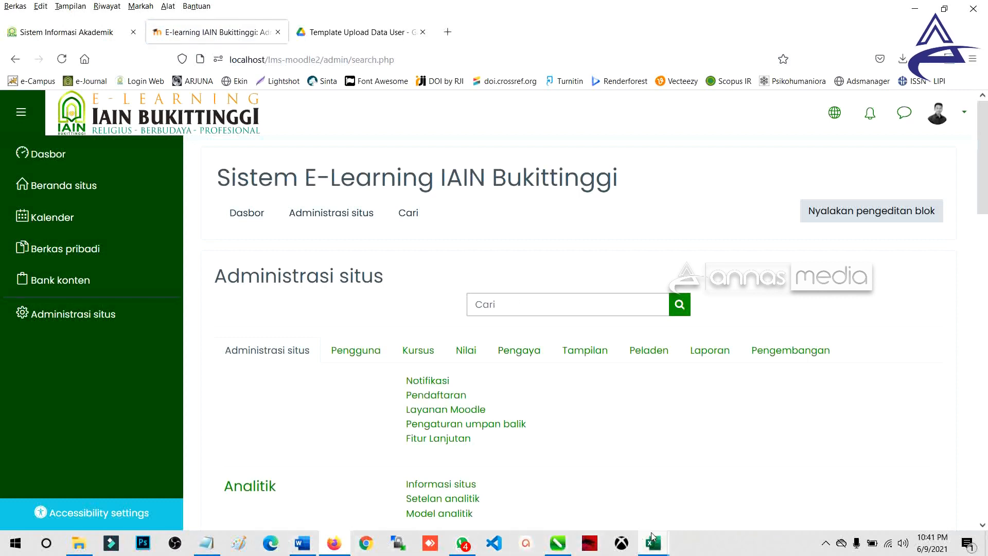
{"action": "mouse_move", "coordinate": [652, 538]}
{"action": "left_click", "coordinate": [703, 495]}
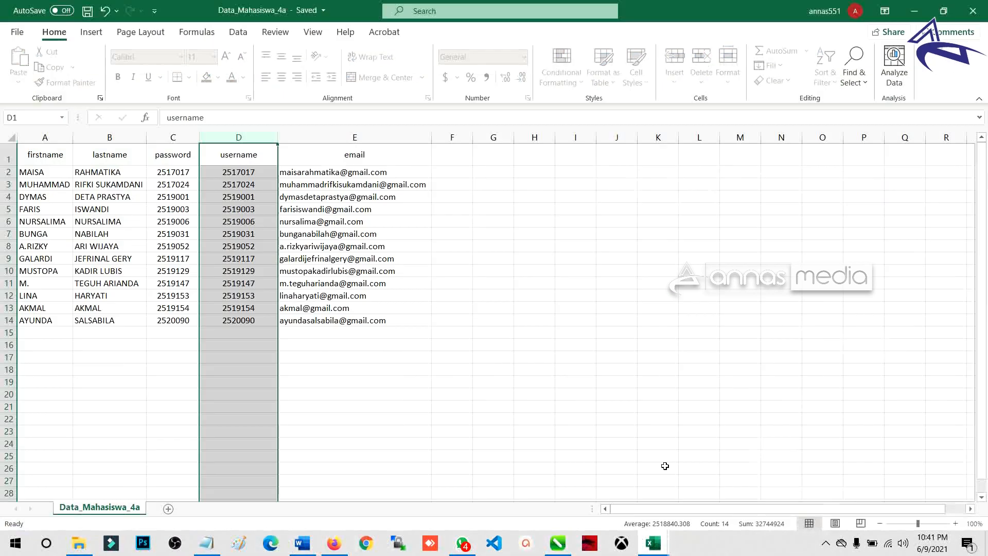
{"action": "left_click", "coordinate": [130, 350]}
{"action": "left_click", "coordinate": [88, 11]}
{"action": "left_click", "coordinate": [973, 10]}
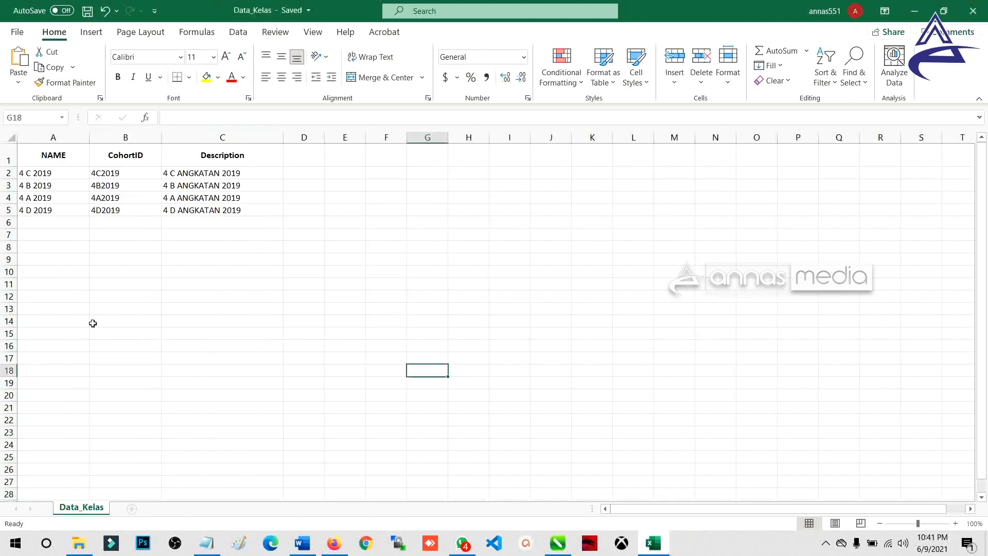
Examine the class names in the Data_Kelas file, close it, check the Lecturer - 12 folder and return to Firefox.
{"action": "left_click_drag", "start_coordinate": [48, 172], "coordinate": [50, 210]}
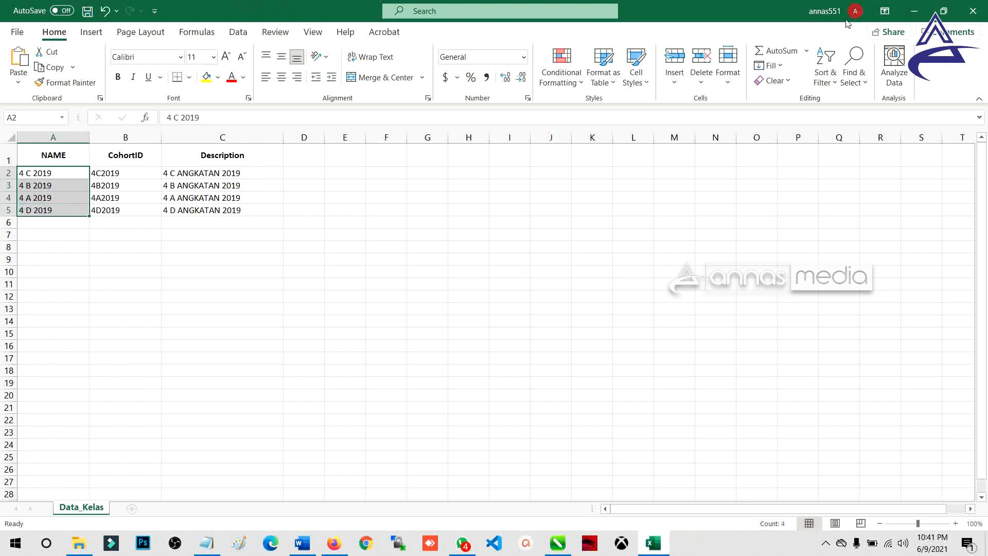
{"action": "left_click", "coordinate": [973, 10]}
{"action": "left_click", "coordinate": [79, 543]}
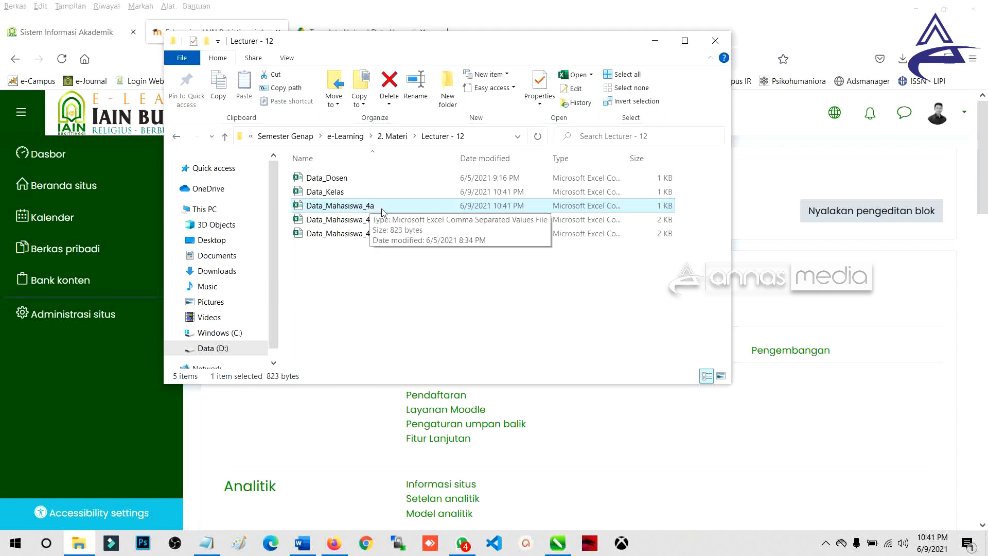
{"action": "left_click", "coordinate": [345, 448]}
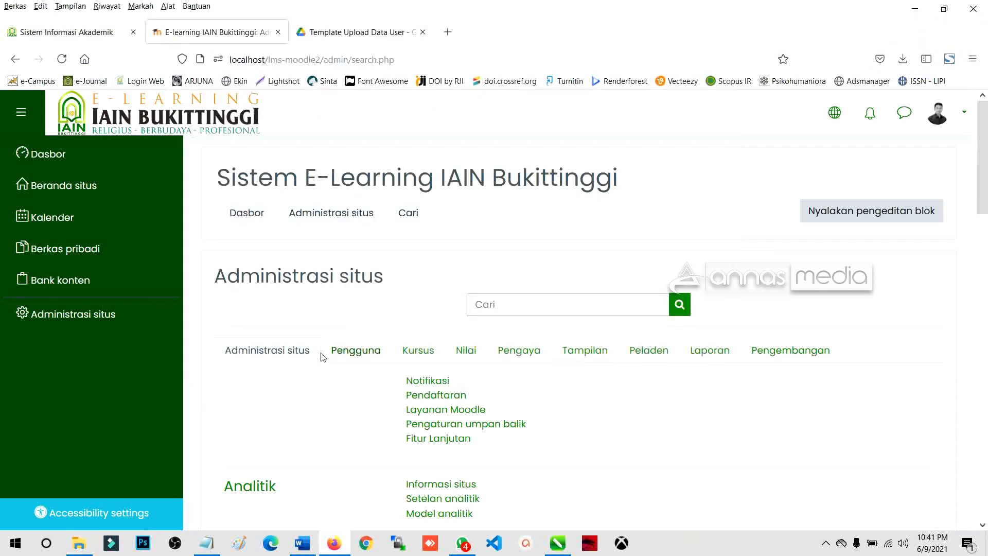
Open the Kohor page among the Akun options for Pengguna.
{"action": "scroll", "coordinate": [323, 357], "scroll_direction": "down", "scroll_amount": 2}
{"action": "left_click", "coordinate": [368, 292]}
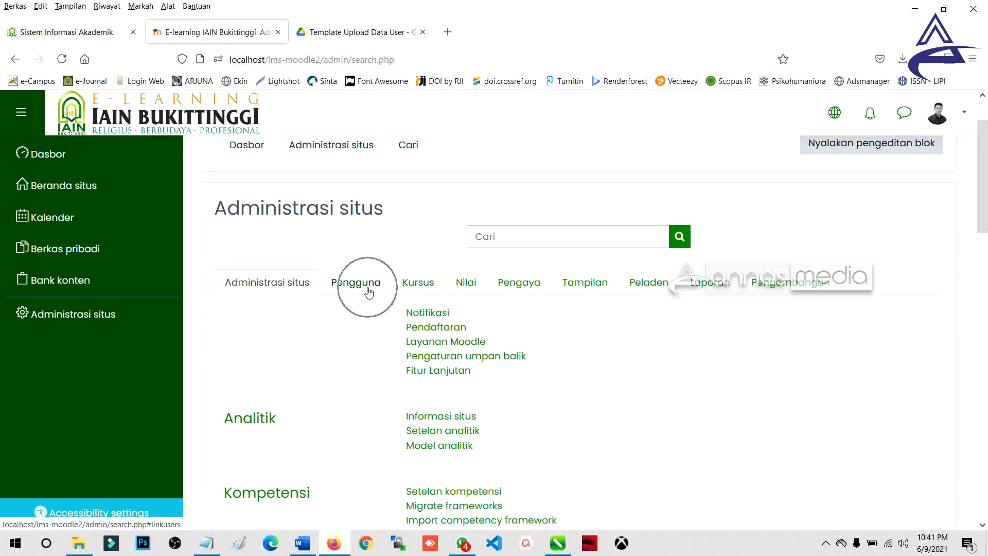
{"action": "scroll", "coordinate": [369, 291], "scroll_direction": "down", "scroll_amount": 2}
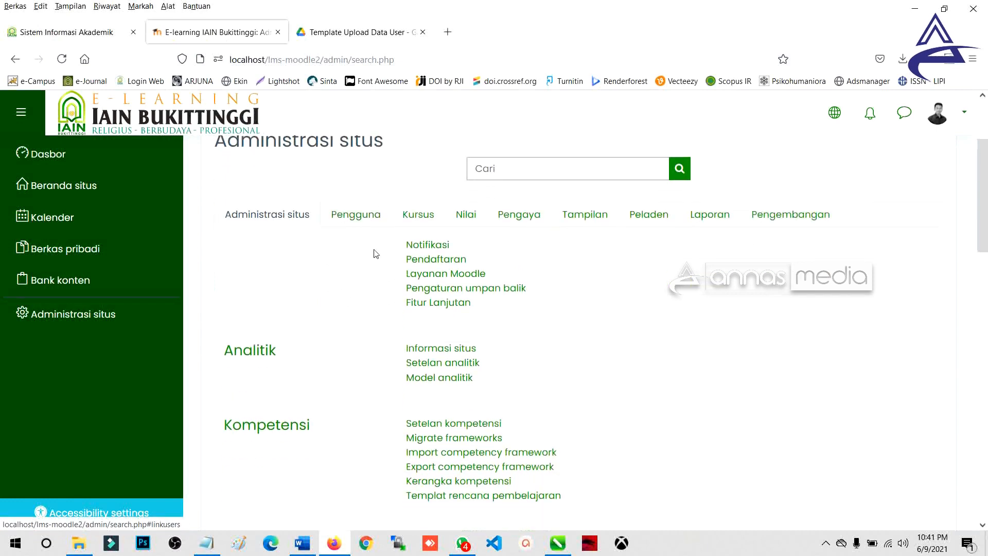
{"action": "left_click", "coordinate": [371, 222]}
{"action": "left_click", "coordinate": [434, 380]}
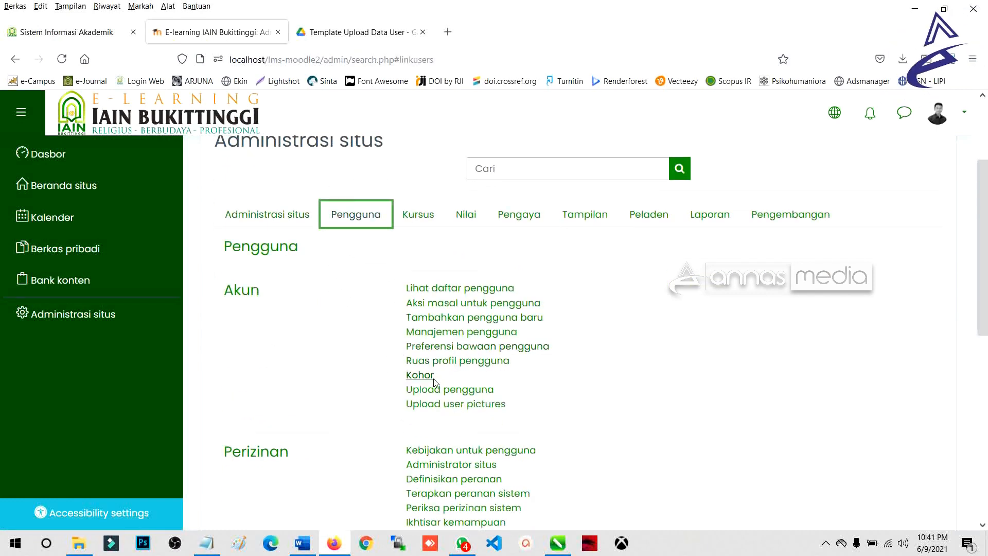
{"action": "left_click", "coordinate": [430, 380]}
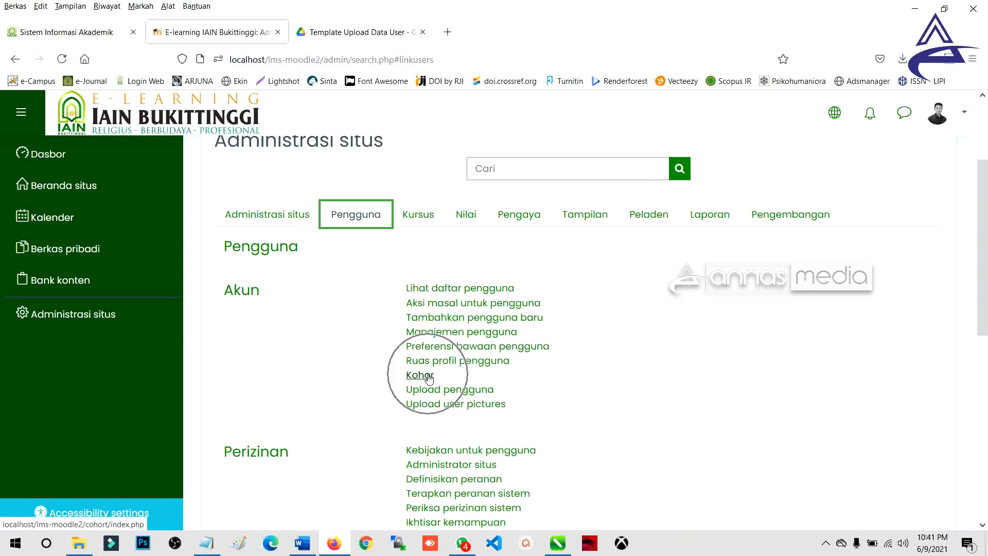
{"action": "left_click", "coordinate": [430, 380]}
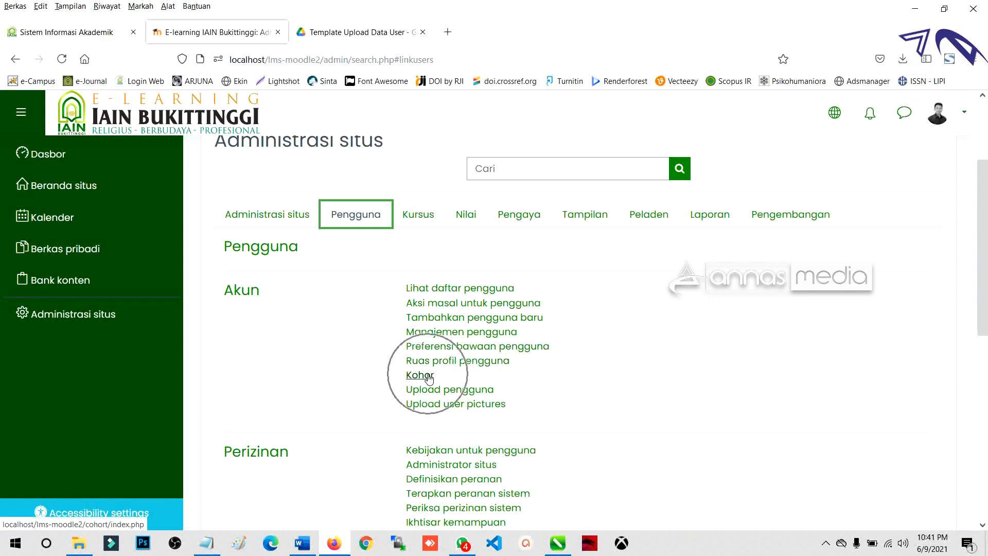
Display all cohorts and examine the Deskripsi and Isi Kohor values of cohort 4 A 2019.
{"action": "scroll", "coordinate": [464, 321], "scroll_direction": "down", "scroll_amount": 2}
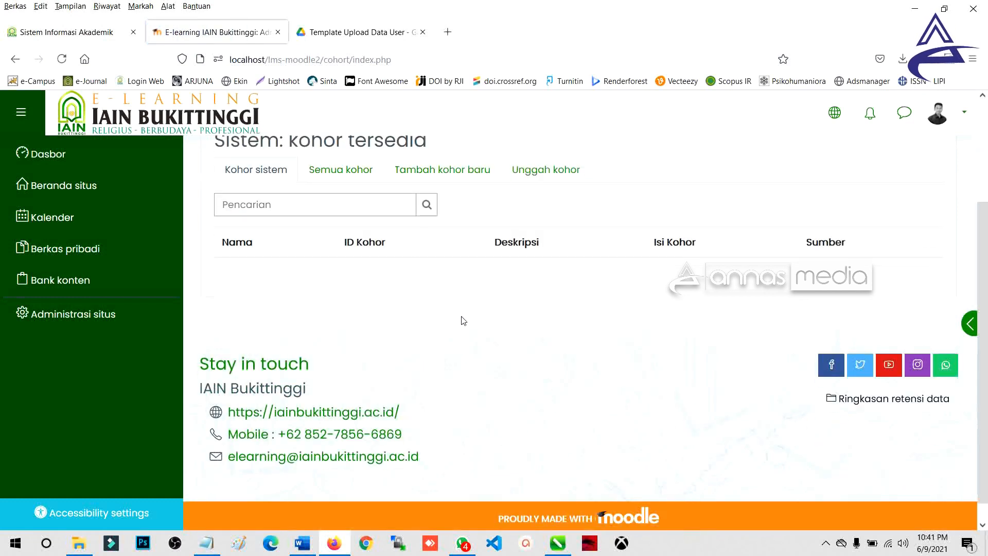
{"action": "scroll", "coordinate": [464, 321], "scroll_direction": "up", "scroll_amount": 1}
{"action": "left_click", "coordinate": [343, 238]}
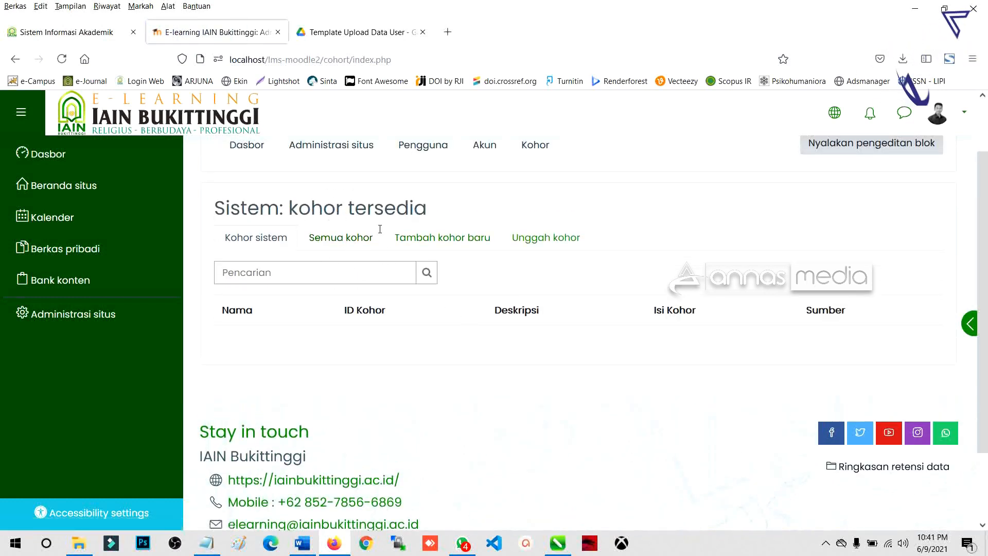
{"action": "left_click", "coordinate": [338, 240]}
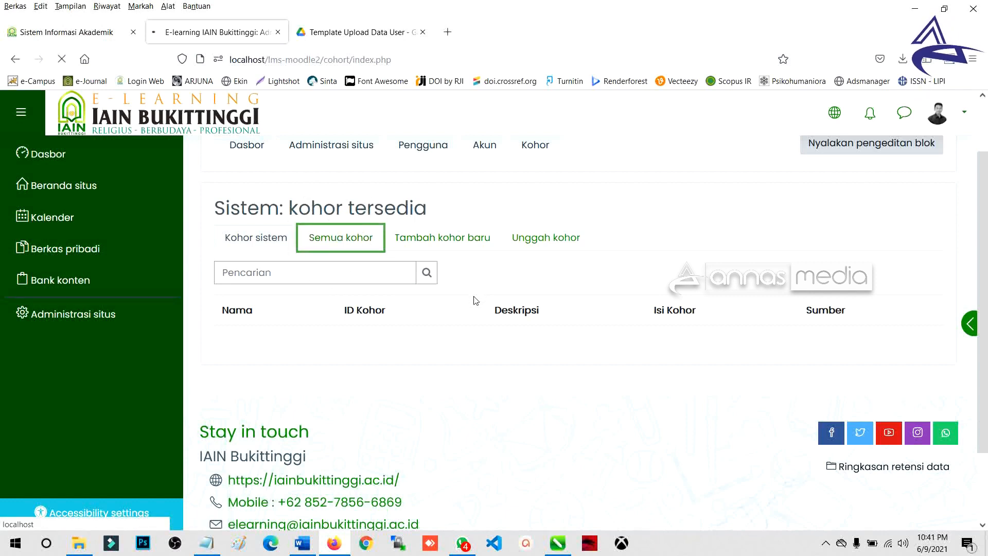
{"action": "scroll", "coordinate": [477, 319], "scroll_direction": "down", "scroll_amount": 1}
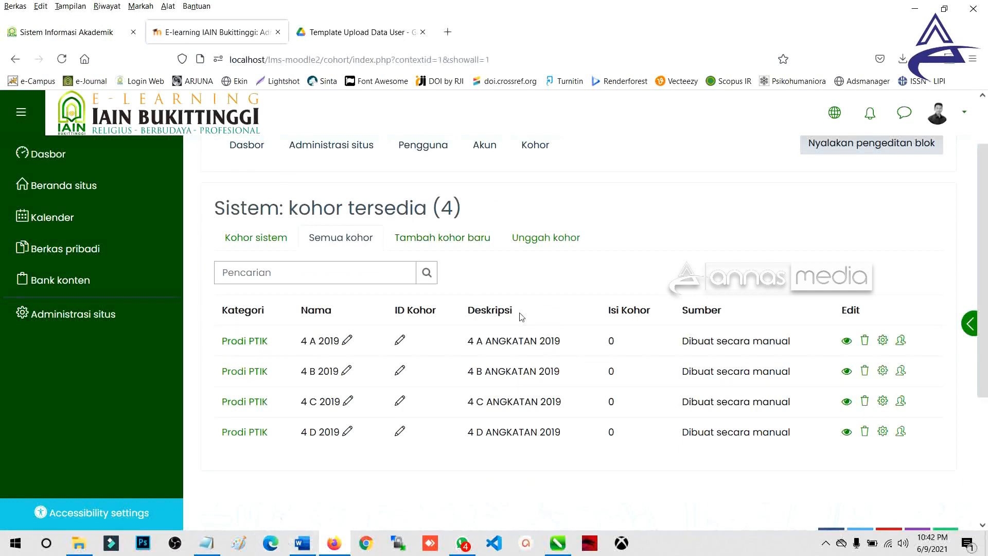
{"action": "left_click_drag", "start_coordinate": [460, 343], "coordinate": [575, 348]}
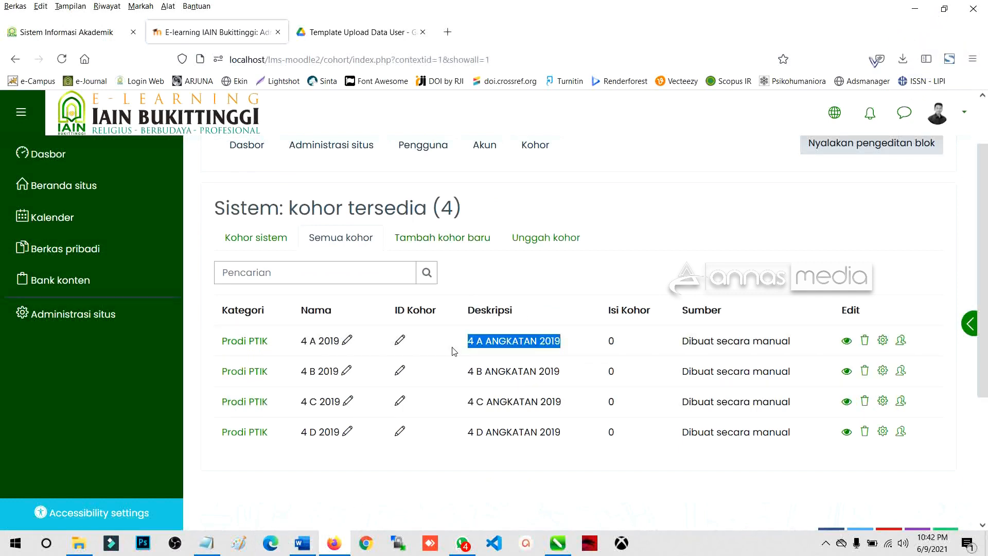
{"action": "left_click", "coordinate": [638, 352]}
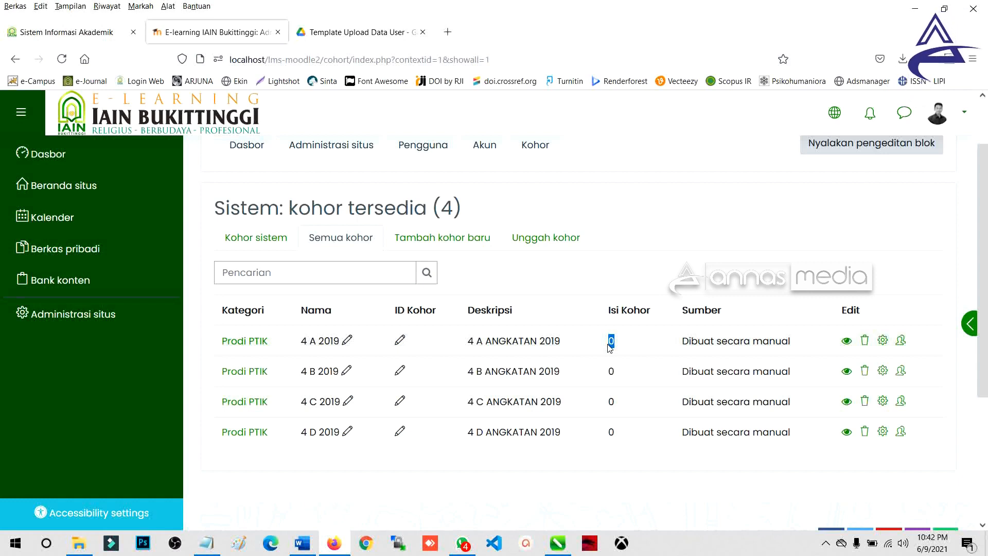
Open the member assignment page of cohort 4 A 2019 and look through the Pengguna potensial list.
{"action": "left_click", "coordinate": [902, 341]}
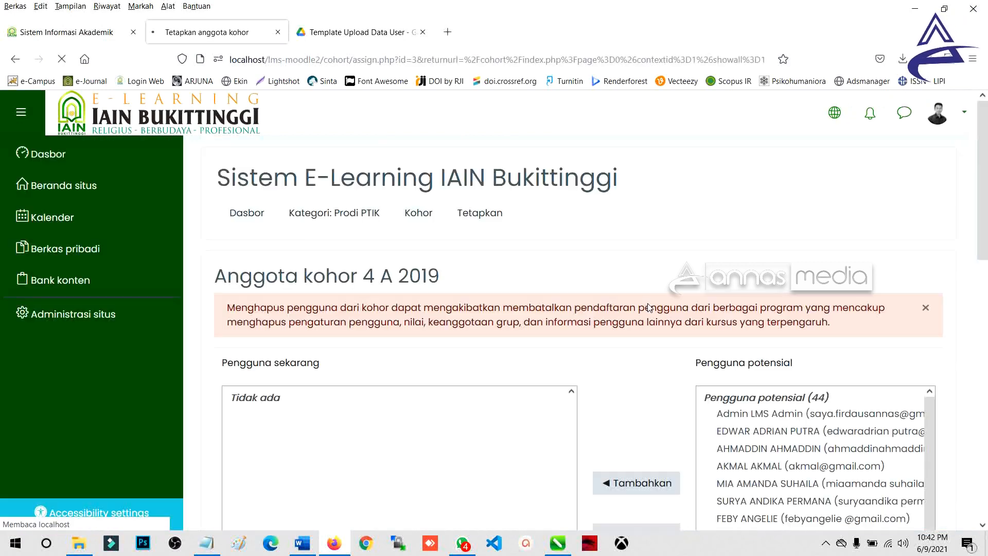
{"action": "scroll", "coordinate": [526, 328], "scroll_direction": "down", "scroll_amount": 4}
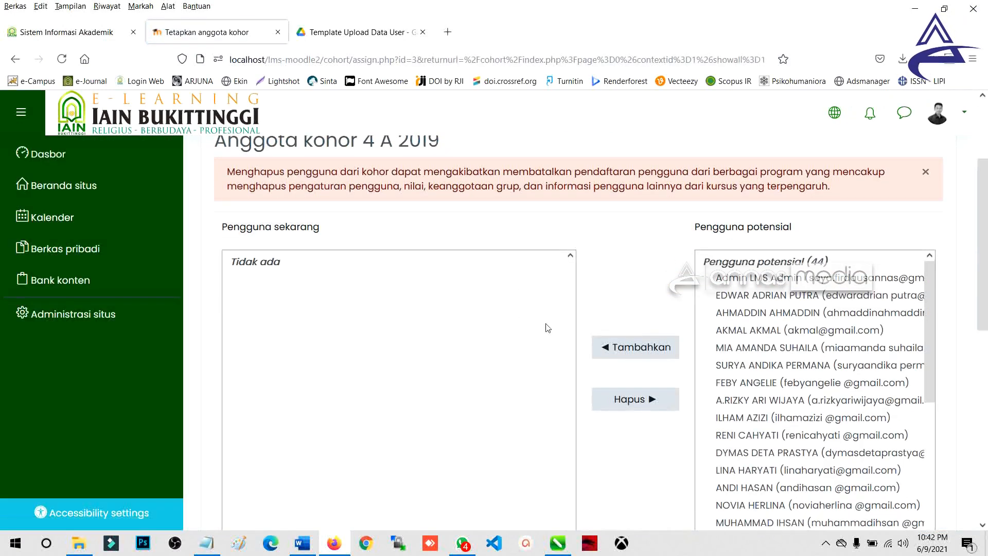
{"action": "scroll", "coordinate": [823, 330], "scroll_direction": "down", "scroll_amount": 5}
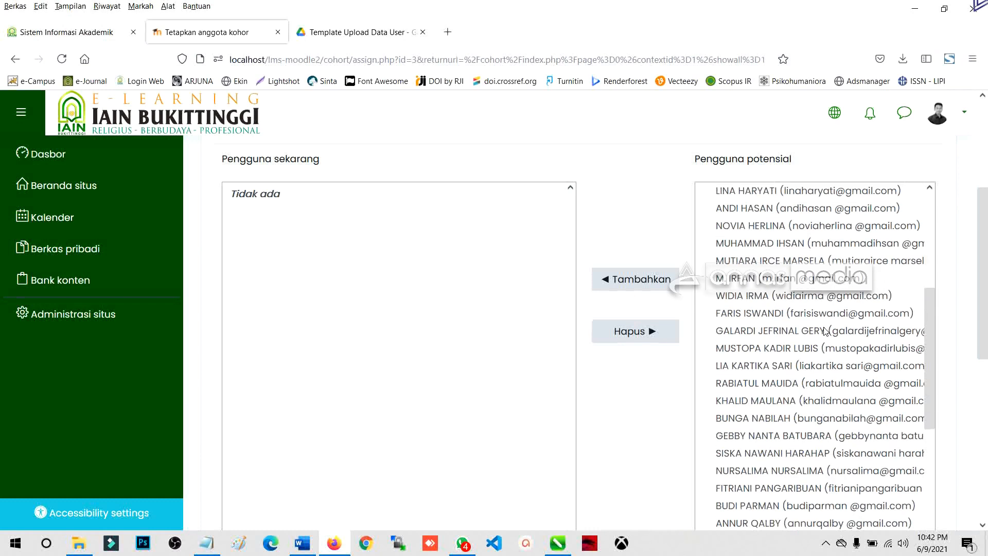
{"action": "scroll", "coordinate": [825, 331], "scroll_direction": "up", "scroll_amount": 5}
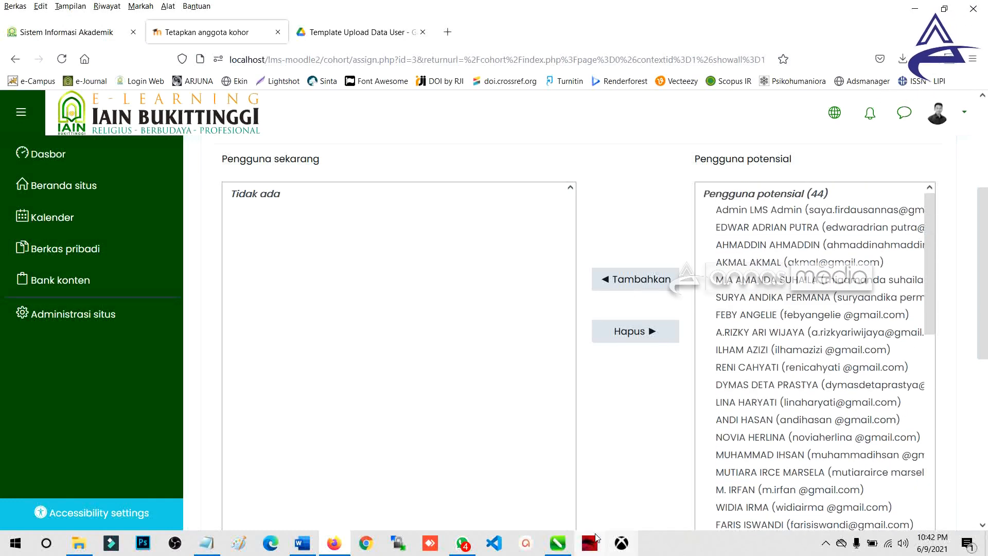
Open Data_Mahasiswa_4a from the Lecturer - 12 folder in Excel.
{"action": "left_click", "coordinate": [79, 543]}
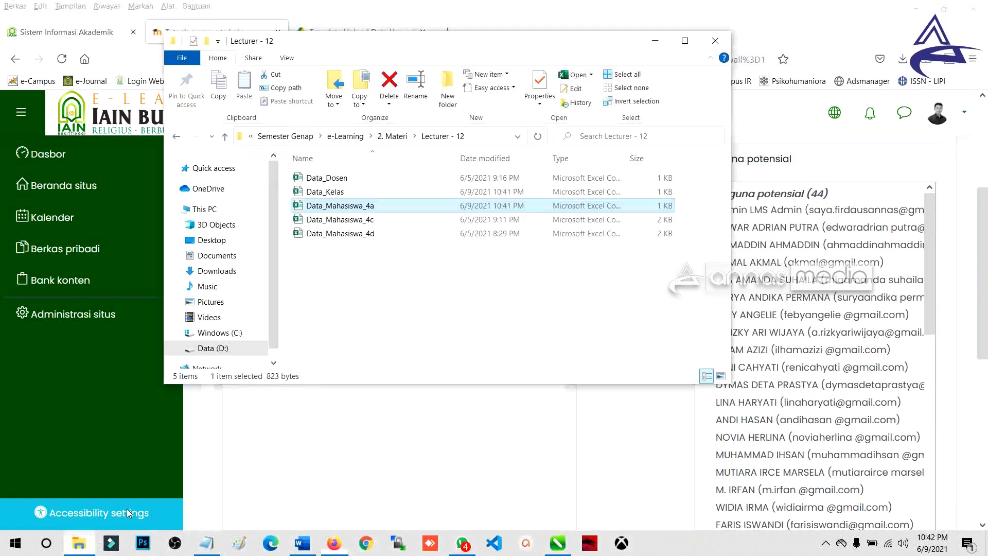
{"action": "double_click", "coordinate": [401, 210]}
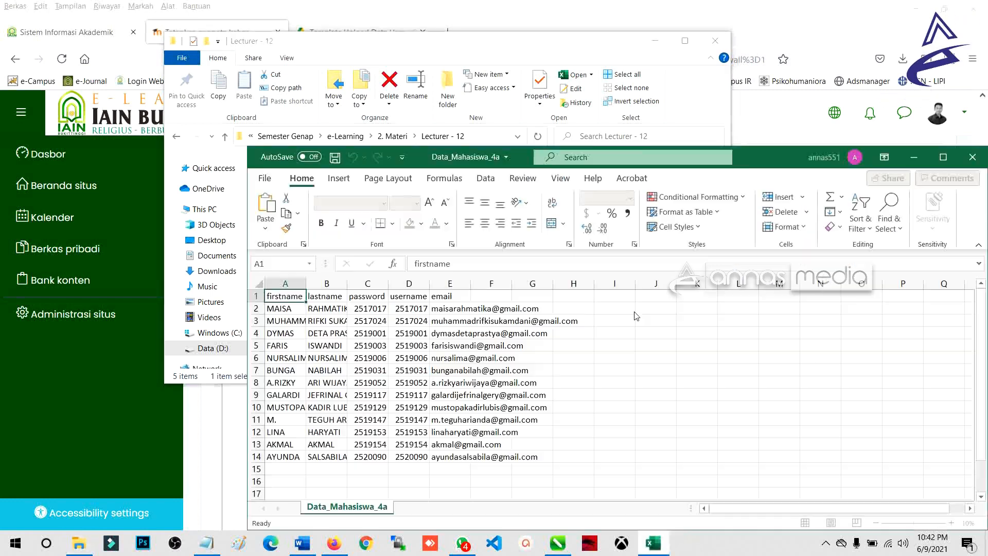
Widen the student sheet's columns to fit their contents and return to the cohort member assignment page in the browser.
{"action": "left_click_drag", "start_coordinate": [305, 280], "coordinate": [553, 283]}
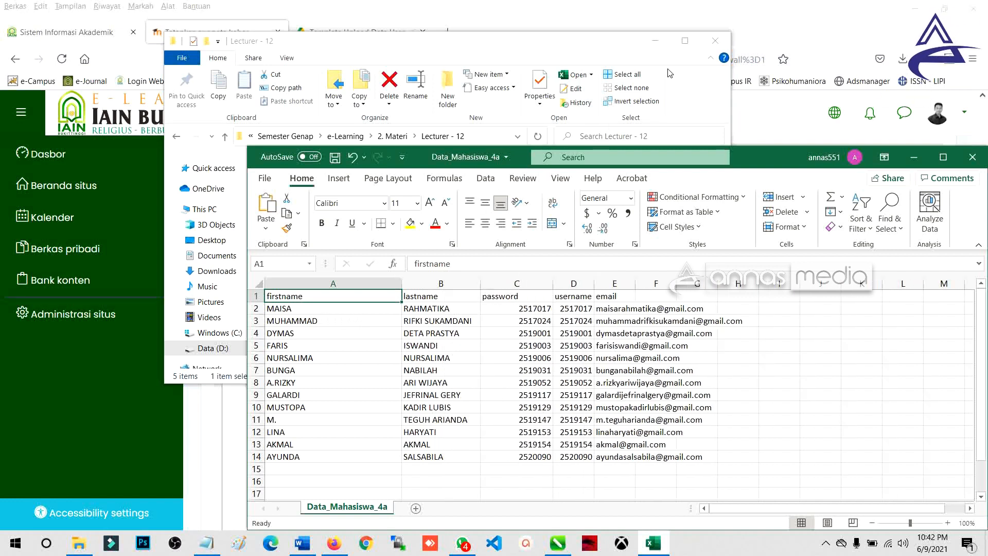
{"action": "left_click", "coordinate": [655, 41]}
{"action": "left_click", "coordinate": [914, 157]}
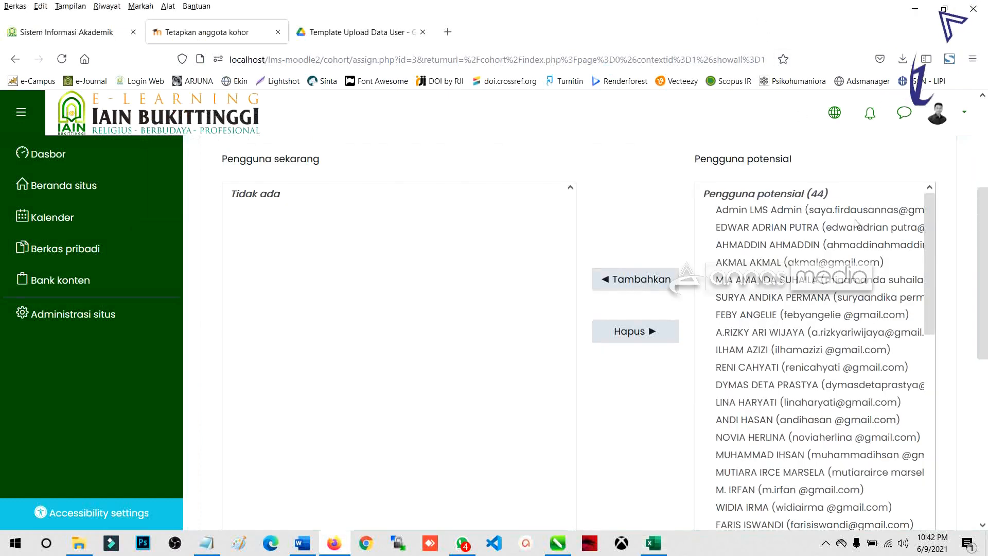
Locate the first student from the sheet in the Pengguna potensial list, jumping through entries that begin with M.
{"action": "left_click", "coordinate": [785, 303]}
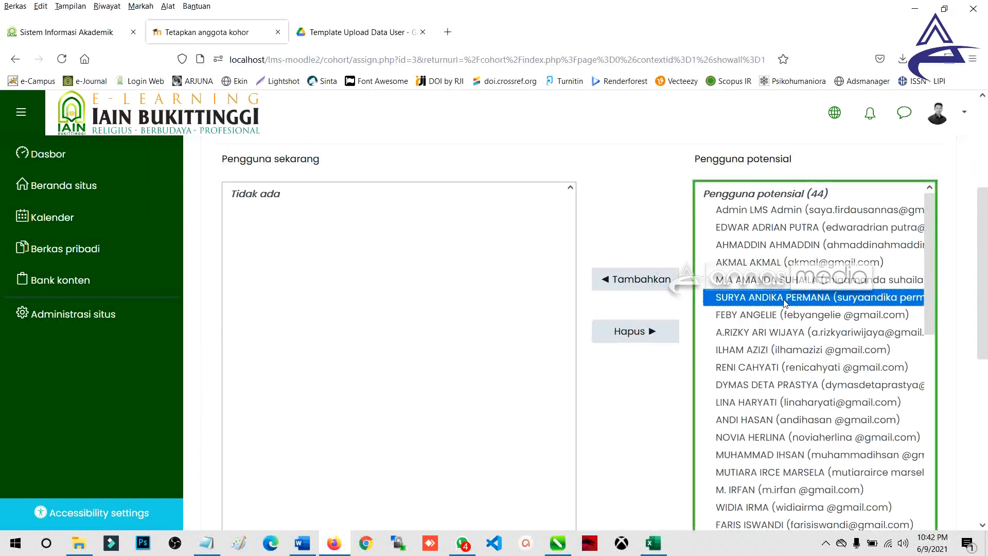
{"action": "key", "text": "m"}
{"action": "key", "text": "m"}
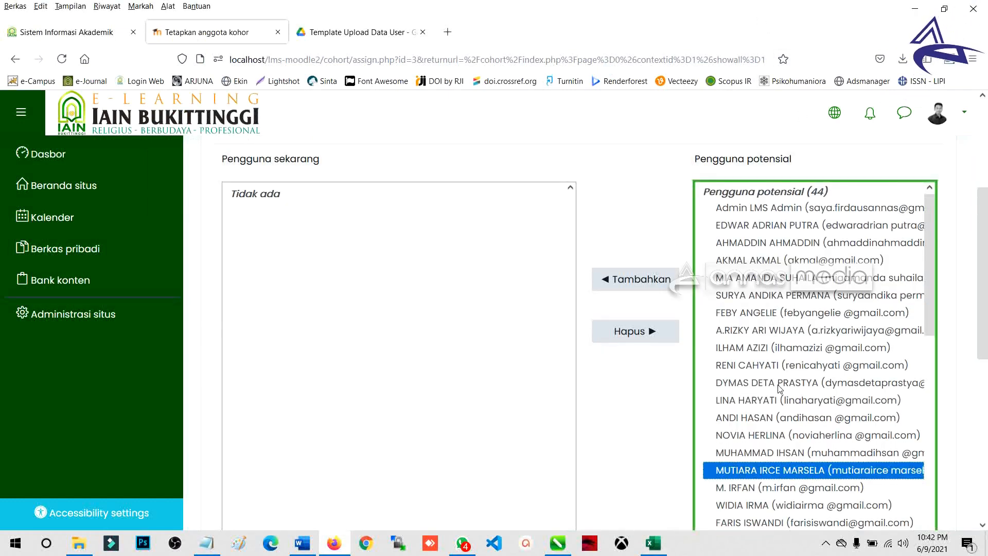
{"action": "scroll", "coordinate": [778, 361], "scroll_direction": "down", "scroll_amount": 5}
{"action": "key", "text": "m"}
{"action": "key", "text": "m"}
{"action": "key", "text": "m"}
{"action": "scroll", "coordinate": [781, 390], "scroll_direction": "down", "scroll_amount": 3}
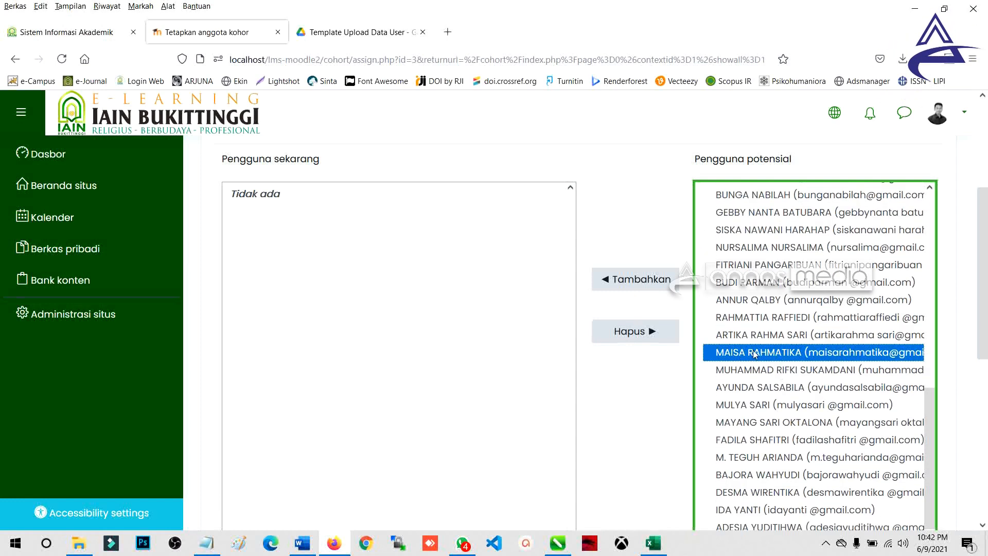
{"action": "scroll", "coordinate": [755, 354], "scroll_direction": "down", "scroll_amount": 2}
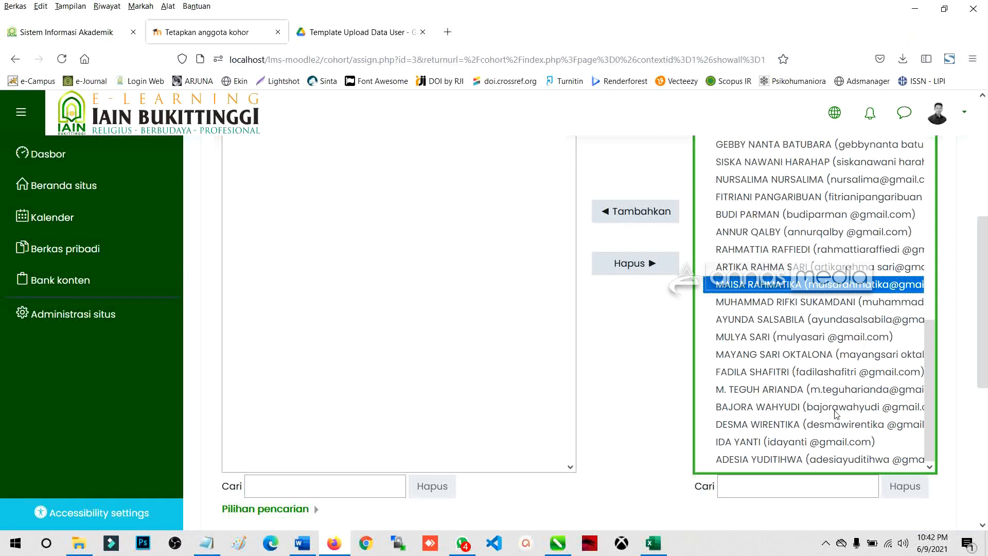
Try to find the row 2 student among Pengguna potensial by searching for the username copied from the Excel sheet.
{"action": "left_click", "coordinate": [794, 490]}
{"action": "key", "text": "alt+Tab"}
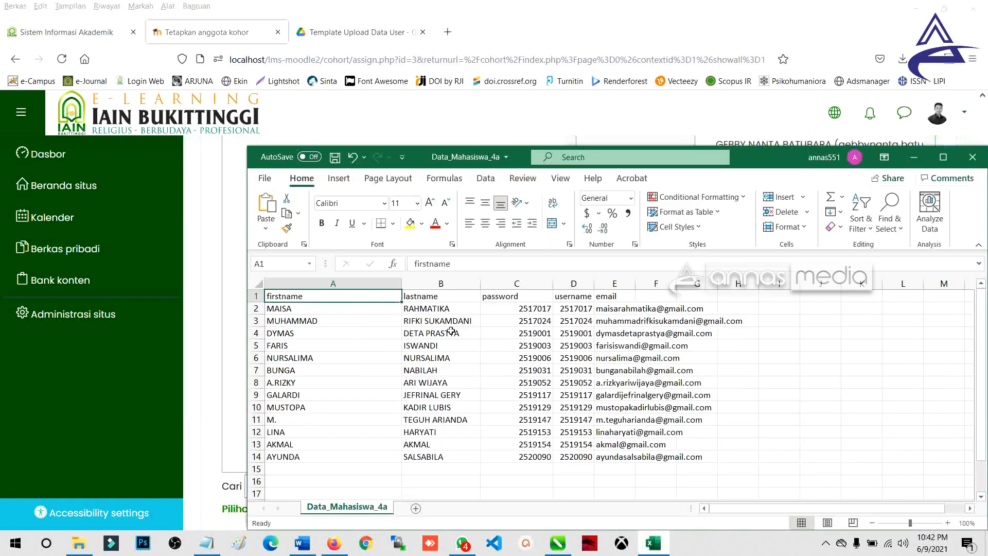
{"action": "left_click", "coordinate": [337, 310]}
{"action": "left_click", "coordinate": [521, 306]}
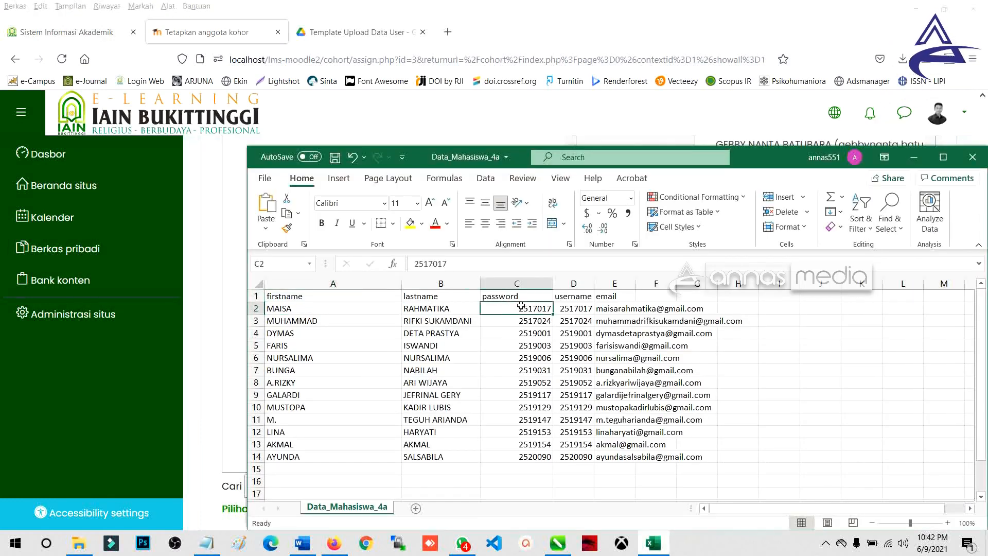
{"action": "left_click", "coordinate": [572, 309]}
{"action": "key", "text": "ctrl+c"}
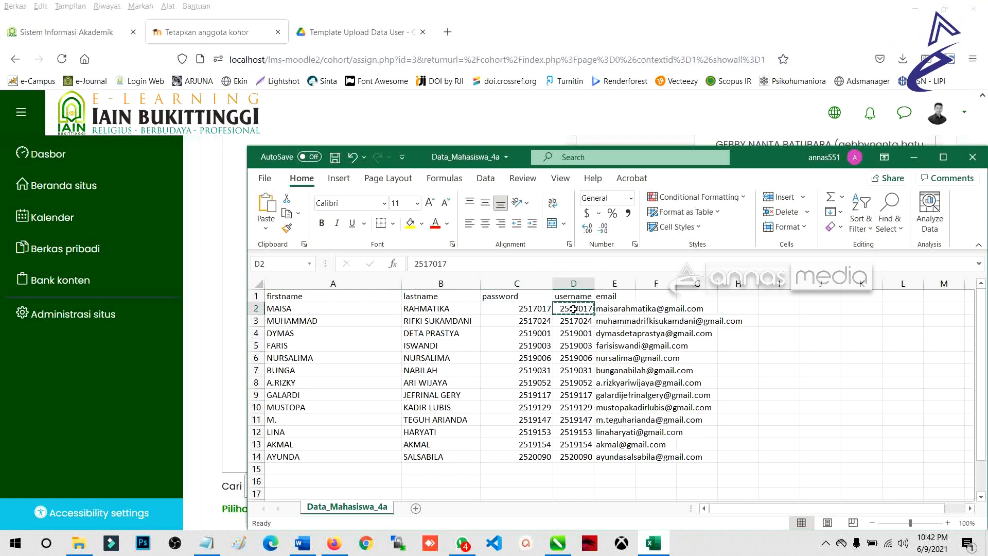
{"action": "key", "text": "alt+Tab"}
{"action": "key", "text": "ctrl+v"}
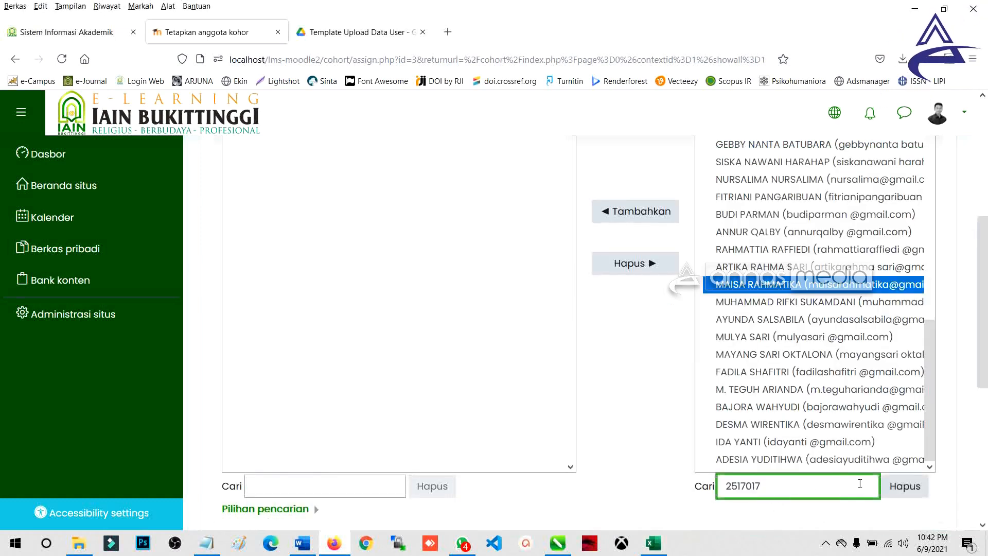
{"action": "scroll", "coordinate": [796, 299], "scroll_direction": "up", "scroll_amount": 5}
{"action": "scroll", "coordinate": [796, 294], "scroll_direction": "down", "scroll_amount": 2}
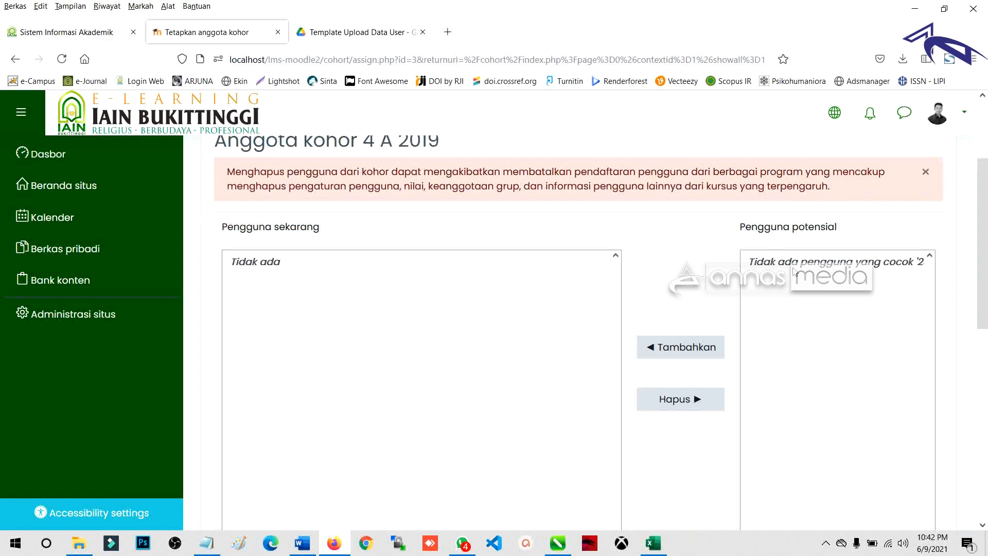
{"action": "scroll", "coordinate": [796, 271], "scroll_direction": "down", "scroll_amount": 3}
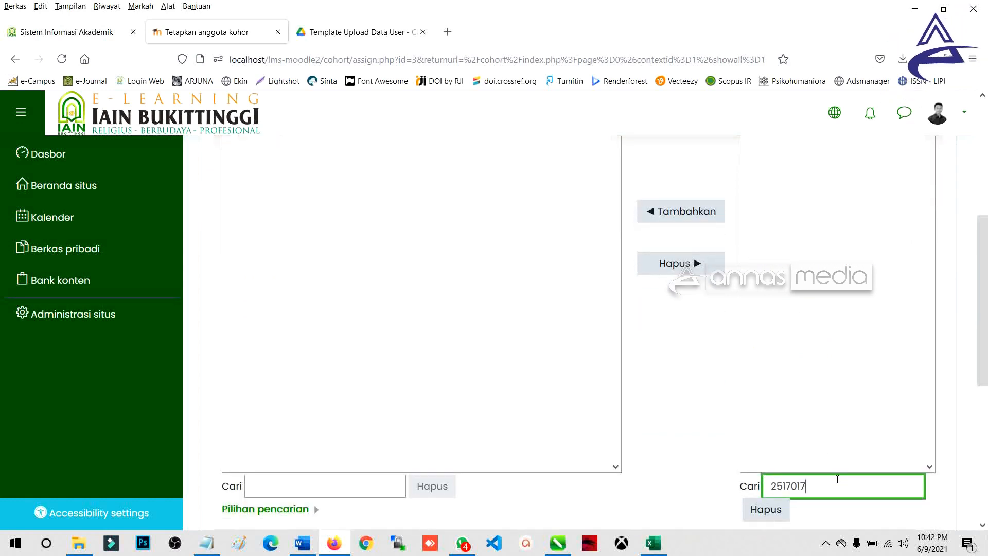
Search Pengguna potensial for the row 2 student's first name and add the matching user to cohort 4 A 2019.
{"action": "double_click", "coordinate": [838, 480]}
{"action": "type", "text": "maisa"}
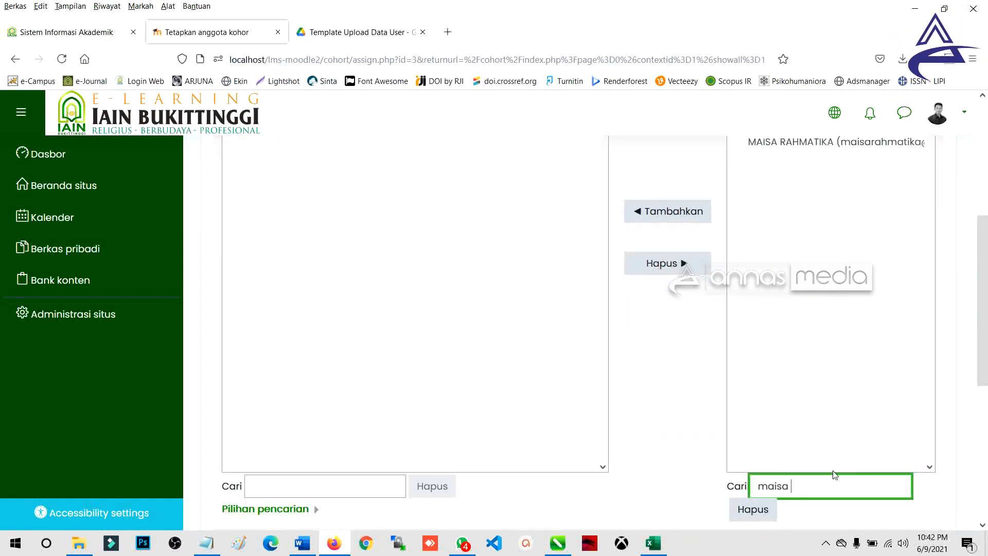
{"action": "scroll", "coordinate": [797, 287], "scroll_direction": "up", "scroll_amount": 2}
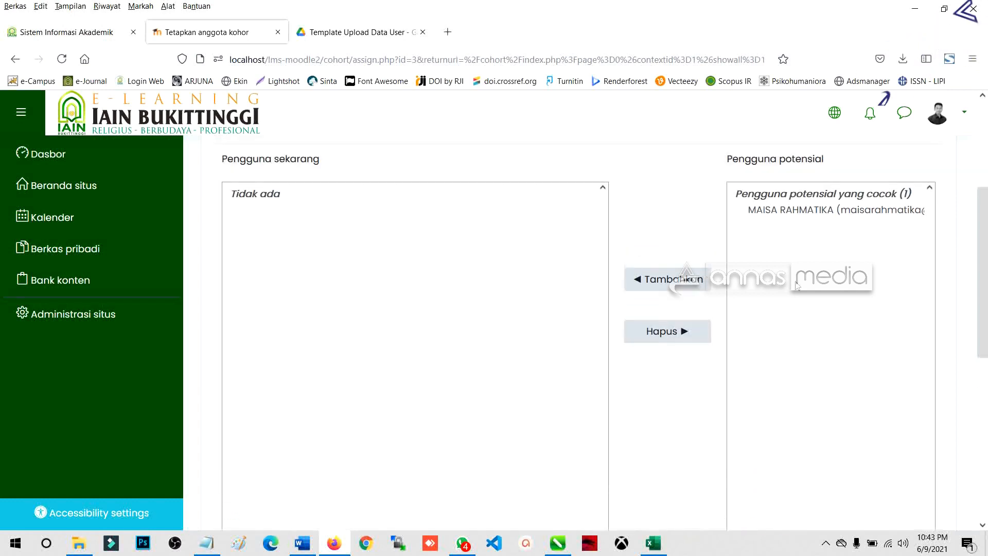
{"action": "left_click", "coordinate": [804, 212]}
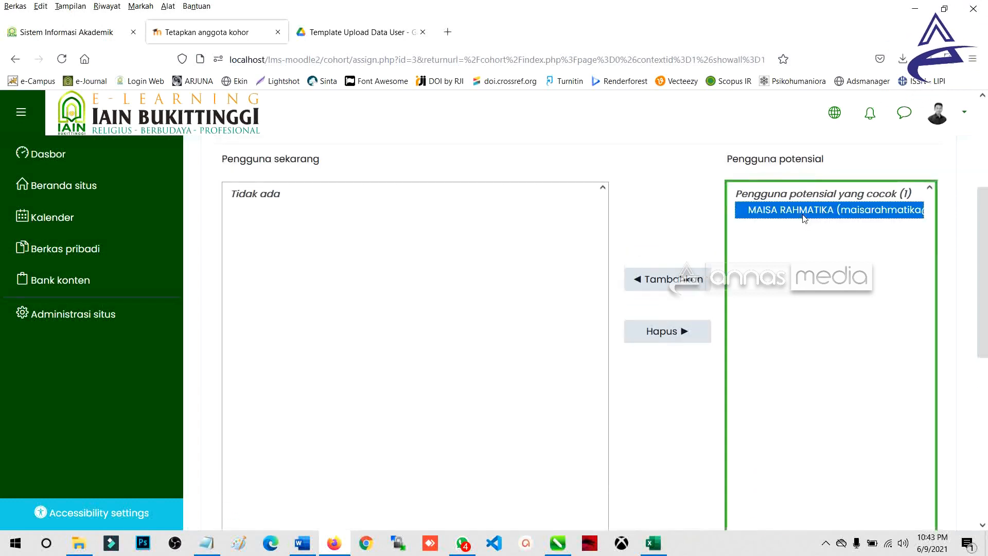
{"action": "left_click", "coordinate": [678, 284]}
Check the Pengguna sekarang and Pengguna potensial lists after the addition, and switch back to the student sheet in Excel.
{"action": "scroll", "coordinate": [390, 292], "scroll_direction": "down", "scroll_amount": 2}
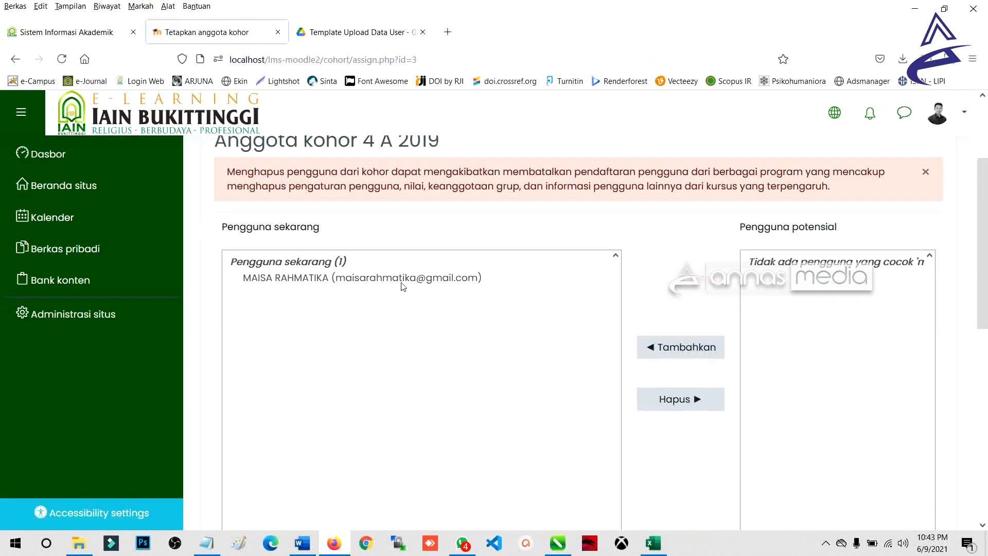
{"action": "left_click", "coordinate": [409, 281]}
{"action": "scroll", "coordinate": [495, 363], "scroll_direction": "down", "scroll_amount": 4}
{"action": "scroll", "coordinate": [495, 364], "scroll_direction": "up", "scroll_amount": 3}
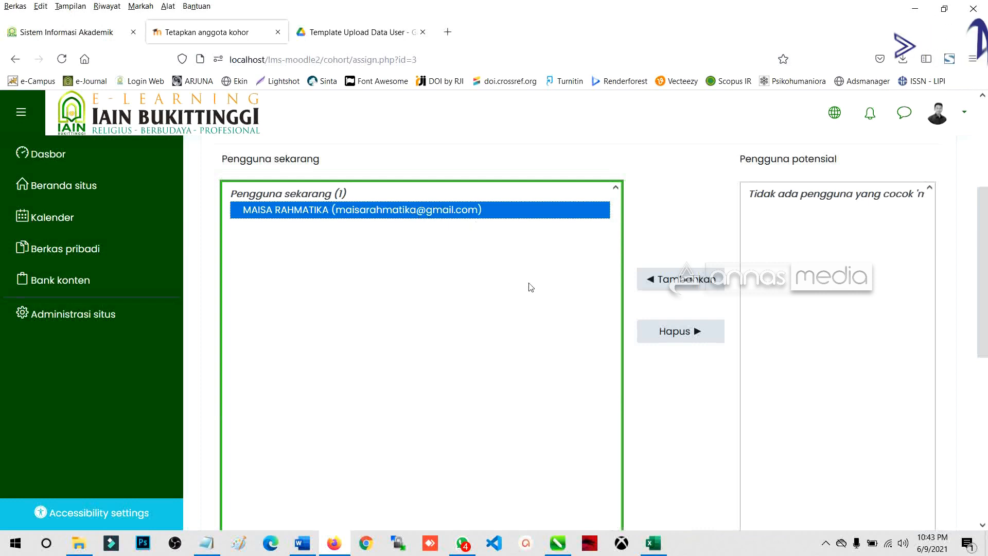
{"action": "left_click", "coordinate": [887, 224]}
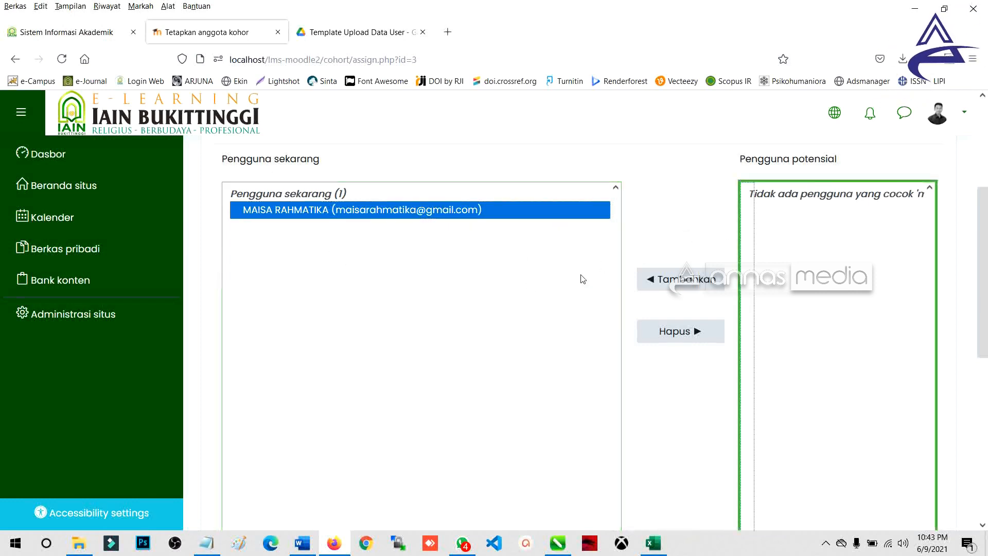
{"action": "scroll", "coordinate": [583, 278], "scroll_direction": "up", "scroll_amount": 2}
{"action": "scroll", "coordinate": [461, 365], "scroll_direction": "down", "scroll_amount": 4}
{"action": "key", "text": "alt+Tab"}
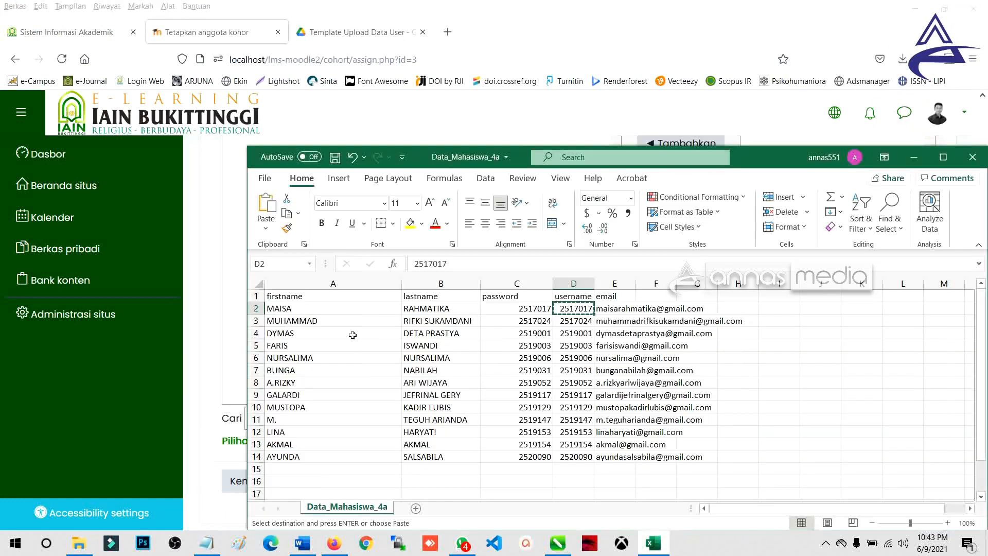
{"action": "left_click", "coordinate": [573, 321]}
{"action": "key", "text": "alt+Tab"}
{"action": "key", "text": "alt+Tab"}
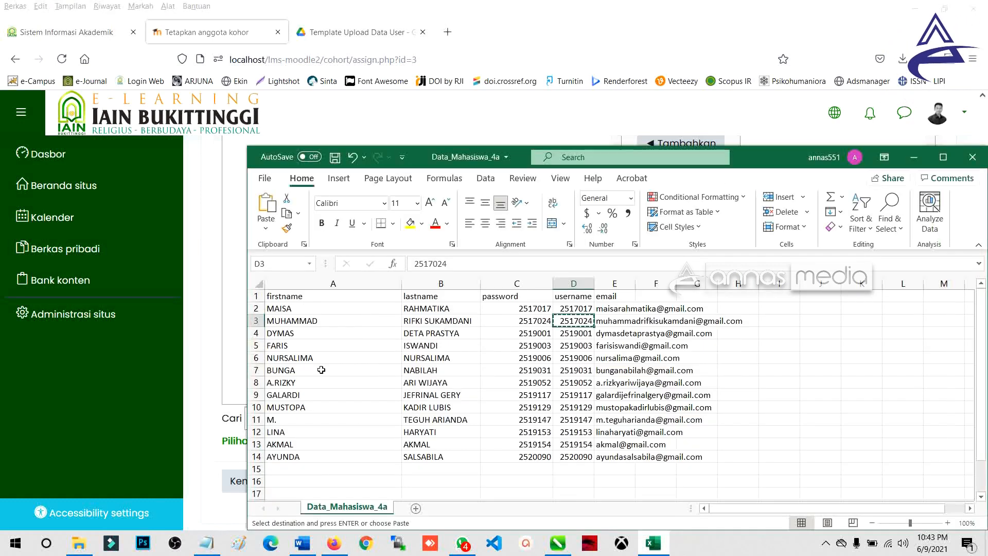
Copy the row 3 student's last name from the sheet, search Pengguna potensial for it and add that student to the cohort.
{"action": "left_click", "coordinate": [426, 322]}
{"action": "key", "text": "ctrl+c"}
{"action": "key", "text": "alt+Tab"}
{"action": "scroll", "coordinate": [781, 394], "scroll_direction": "down", "scroll_amount": 4}
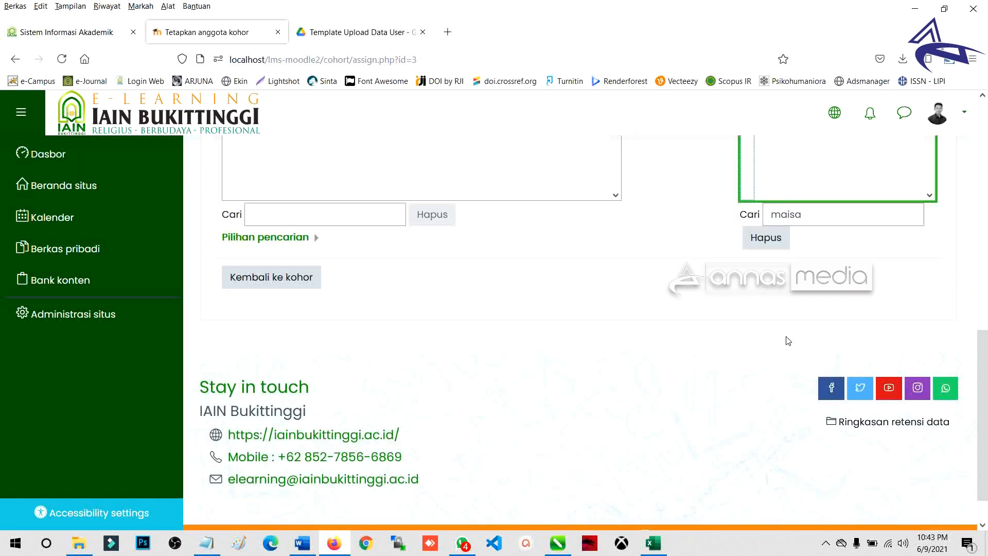
{"action": "double_click", "coordinate": [816, 214]}
{"action": "key", "text": "ctrl+v"}
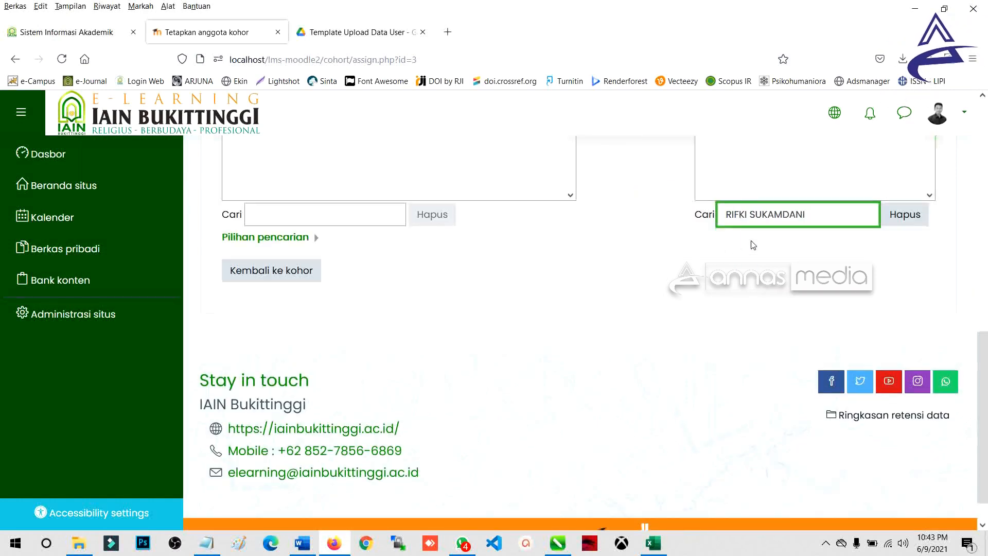
{"action": "scroll", "coordinate": [667, 306], "scroll_direction": "up", "scroll_amount": 5}
{"action": "left_click", "coordinate": [747, 208]}
{"action": "left_click", "coordinate": [606, 280]}
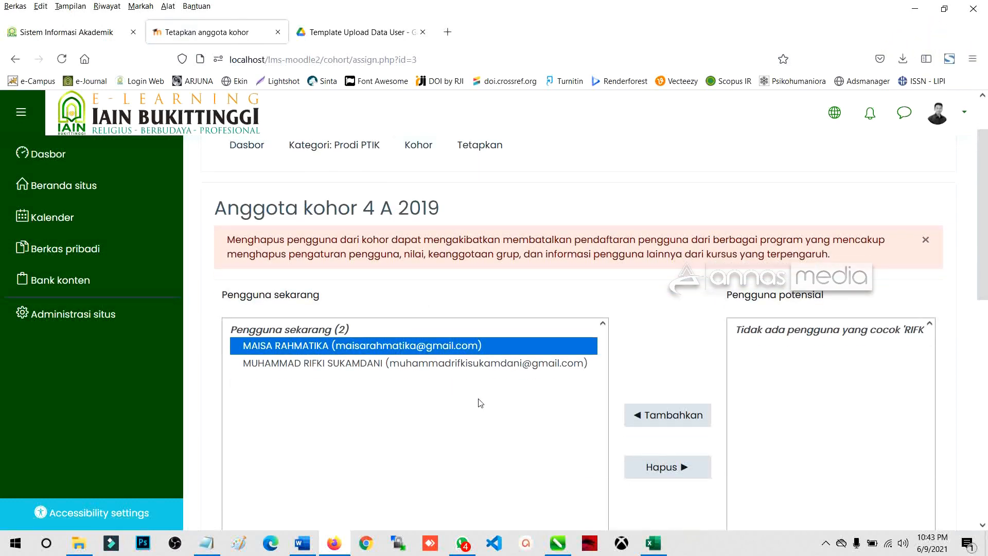
{"action": "scroll", "coordinate": [337, 329], "scroll_direction": "down", "scroll_amount": 1}
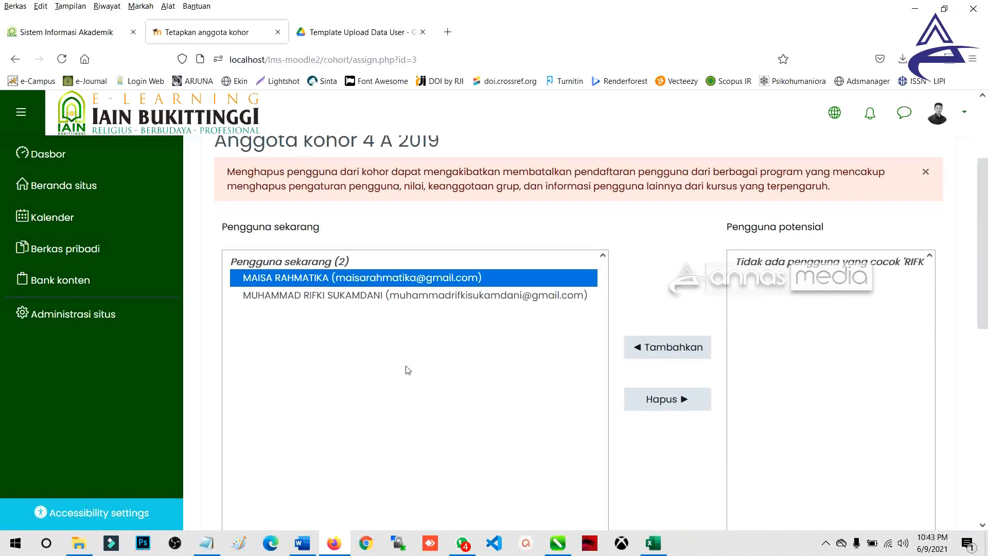
Add the row 4 student to cohort 4 A 2019 by searching for the last name copied from the Excel sheet.
{"action": "key", "text": "alt+Tab"}
{"action": "left_click", "coordinate": [433, 334]}
{"action": "key", "text": "ctrl+c"}
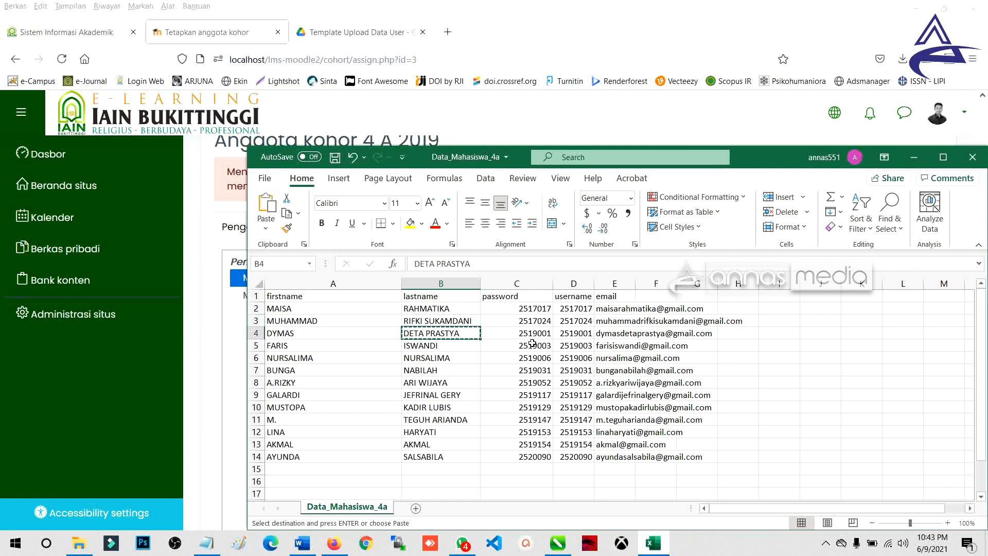
{"action": "key", "text": "alt+Tab"}
{"action": "scroll", "coordinate": [825, 324], "scroll_direction": "down", "scroll_amount": 5}
{"action": "triple_click", "coordinate": [827, 350]}
{"action": "key", "text": "ctrl+v"}
{"action": "scroll", "coordinate": [787, 222], "scroll_direction": "up", "scroll_amount": 5}
{"action": "left_click", "coordinate": [787, 211]}
{"action": "left_click", "coordinate": [661, 278]}
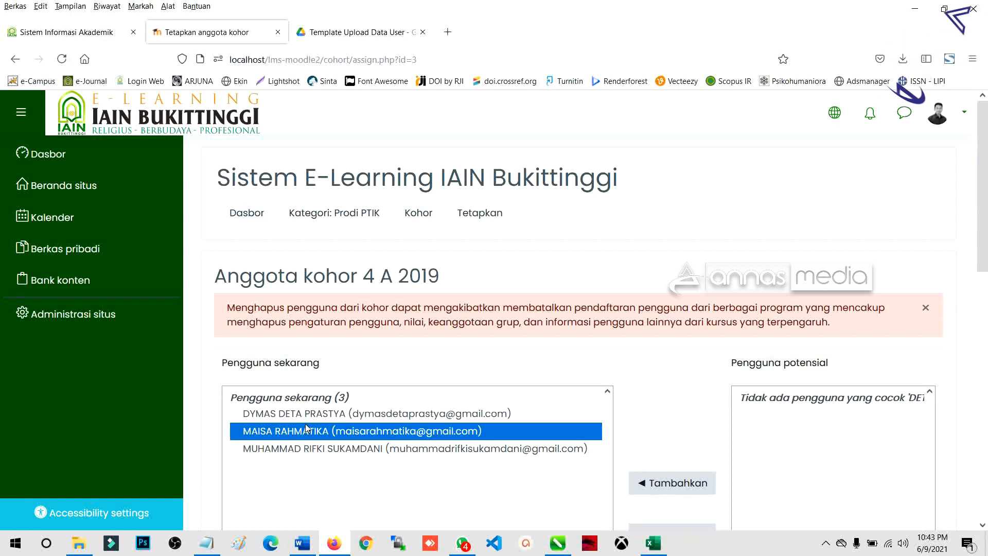
{"action": "scroll", "coordinate": [401, 390], "scroll_direction": "down", "scroll_amount": 2}
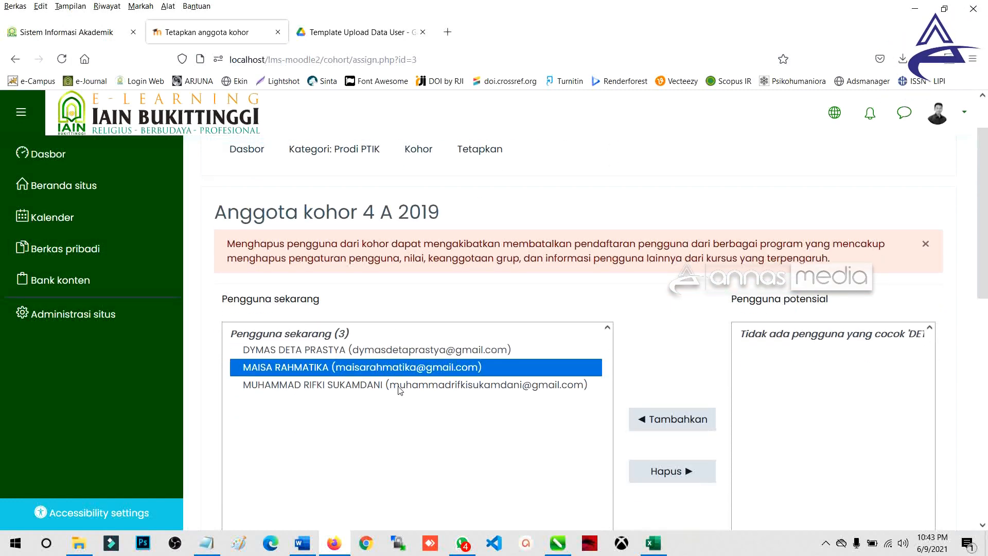
{"action": "scroll", "coordinate": [449, 327], "scroll_direction": "up", "scroll_amount": 2}
{"action": "scroll", "coordinate": [449, 327], "scroll_direction": "down", "scroll_amount": 2}
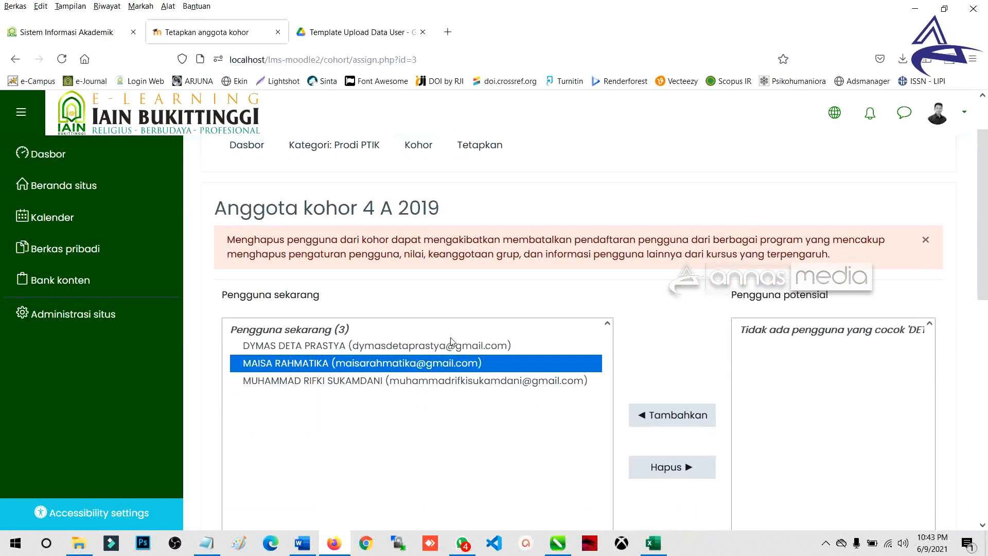
Find the row 5 student among Pengguna potensial by the last name copied from the sheet and add the student to the cohort.
{"action": "key", "text": "alt+Tab"}
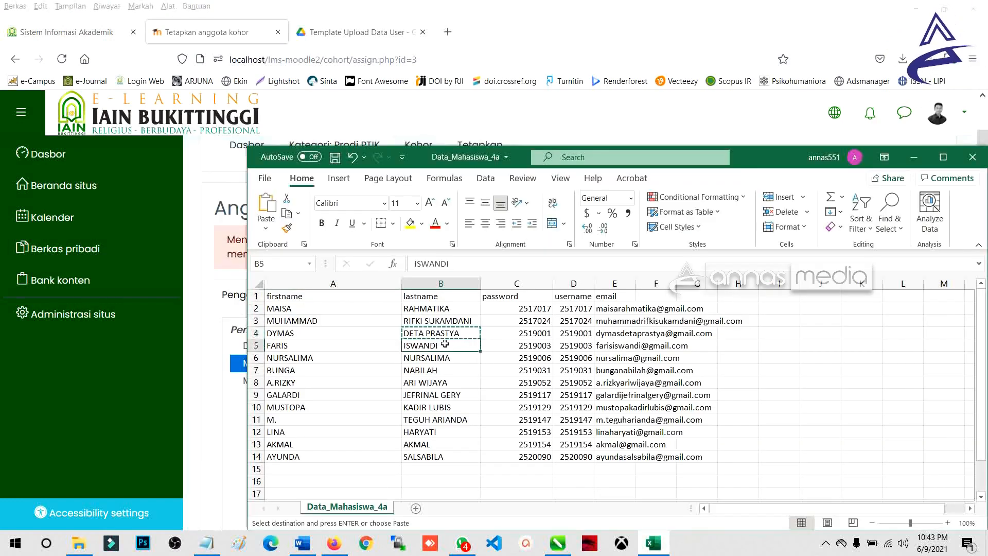
{"action": "key", "text": "alt+Tab"}
{"action": "key", "text": "ctrl+v"}
{"action": "triple_click", "coordinate": [812, 361]}
{"action": "key", "text": "ctrl+v"}
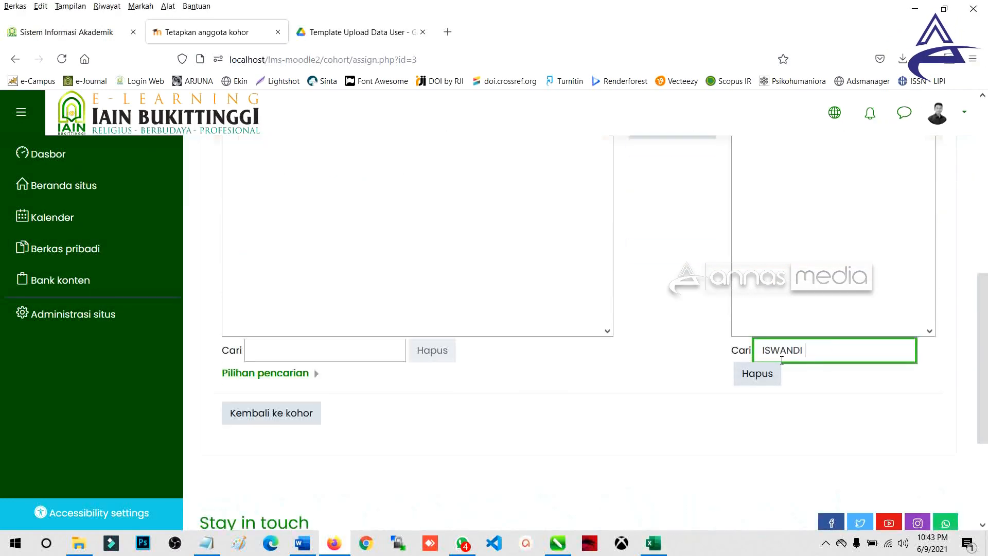
{"action": "left_click", "coordinate": [778, 143]}
{"action": "left_click", "coordinate": [684, 211]}
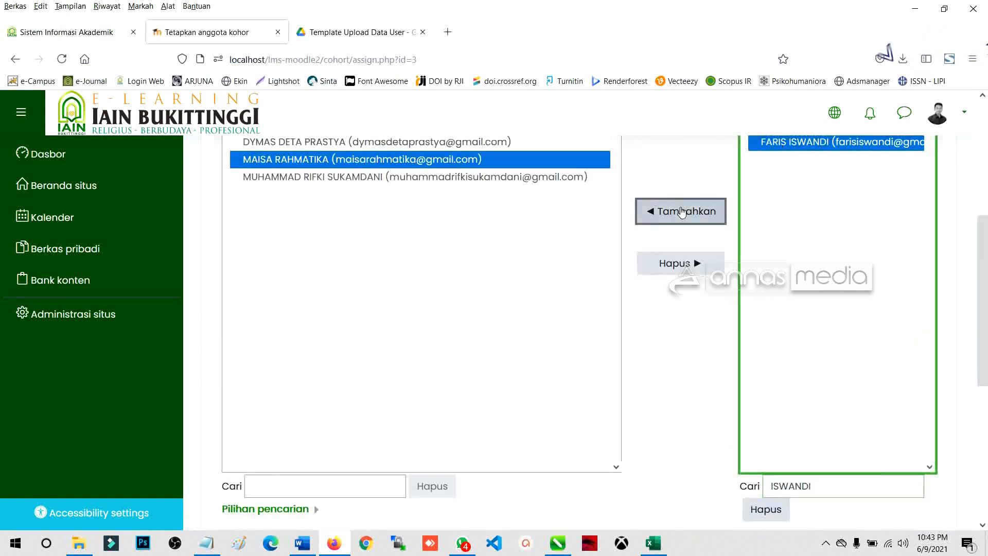
Expand the Pilihan pencarian section below the member lists and look at its search options.
{"action": "scroll", "coordinate": [372, 340], "scroll_direction": "down", "scroll_amount": 7}
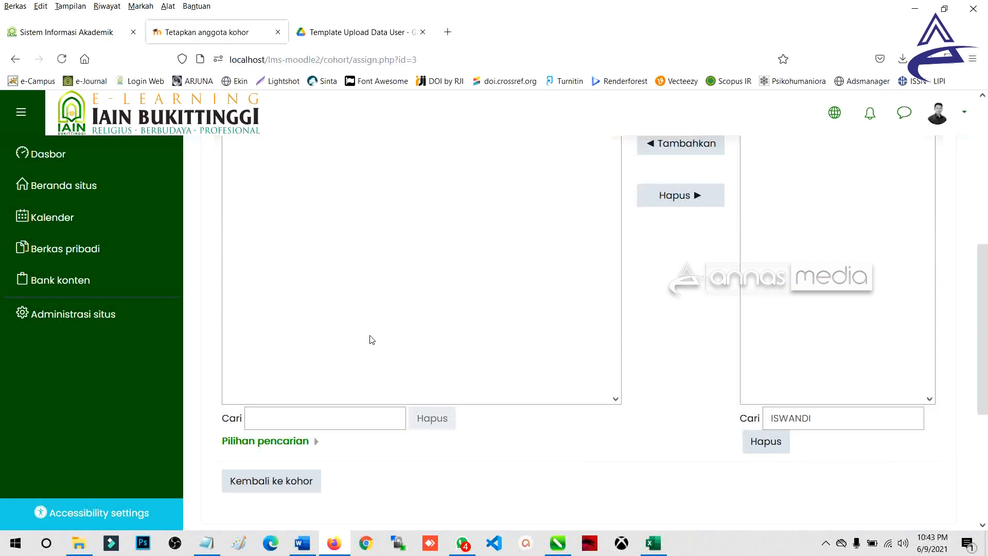
{"action": "left_click", "coordinate": [304, 441]}
{"action": "scroll", "coordinate": [389, 322], "scroll_direction": "down", "scroll_amount": 3}
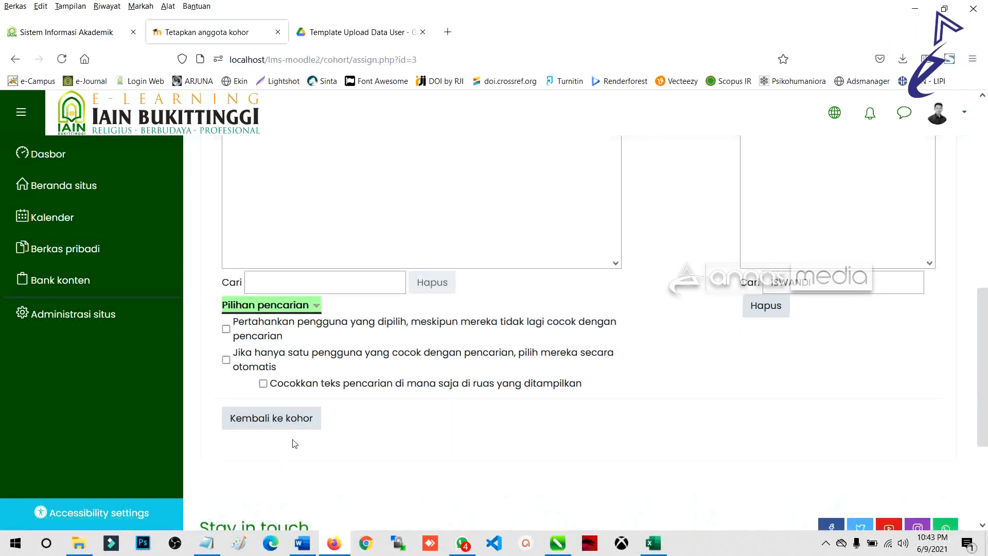
Return to the cohort list and check the Isi Kohor value of cohort 4 A 2019.
{"action": "left_click", "coordinate": [296, 425]}
{"action": "scroll", "coordinate": [412, 334], "scroll_direction": "down", "scroll_amount": 2}
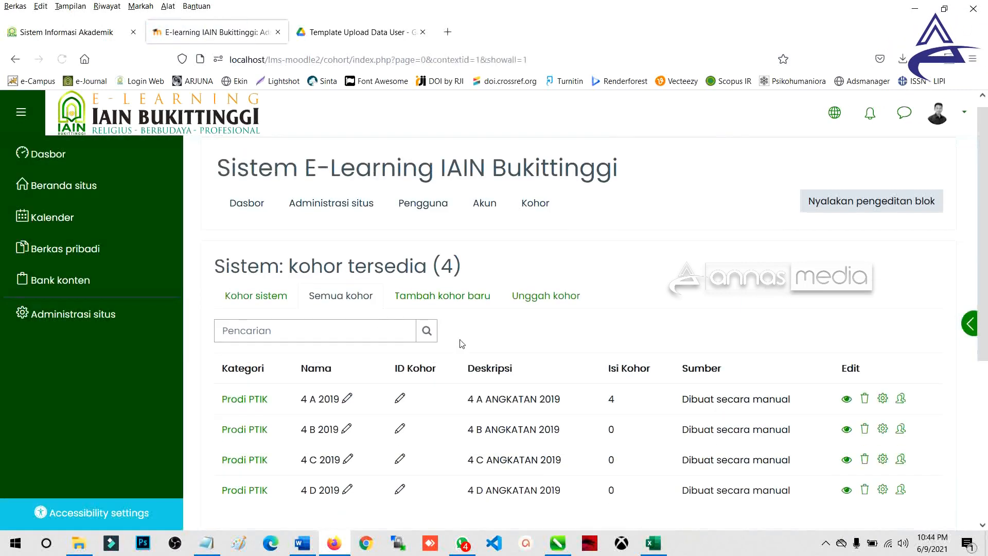
{"action": "double_click", "coordinate": [611, 341]}
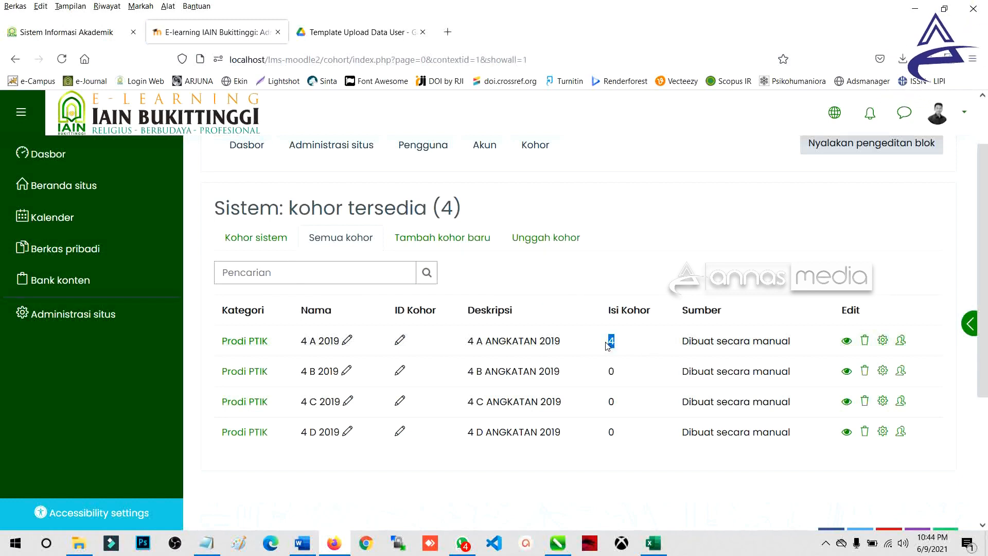
View the edit form of cohort 4 A 2019 and return to the user section of Administrasi situs.
{"action": "left_click", "coordinate": [620, 344]}
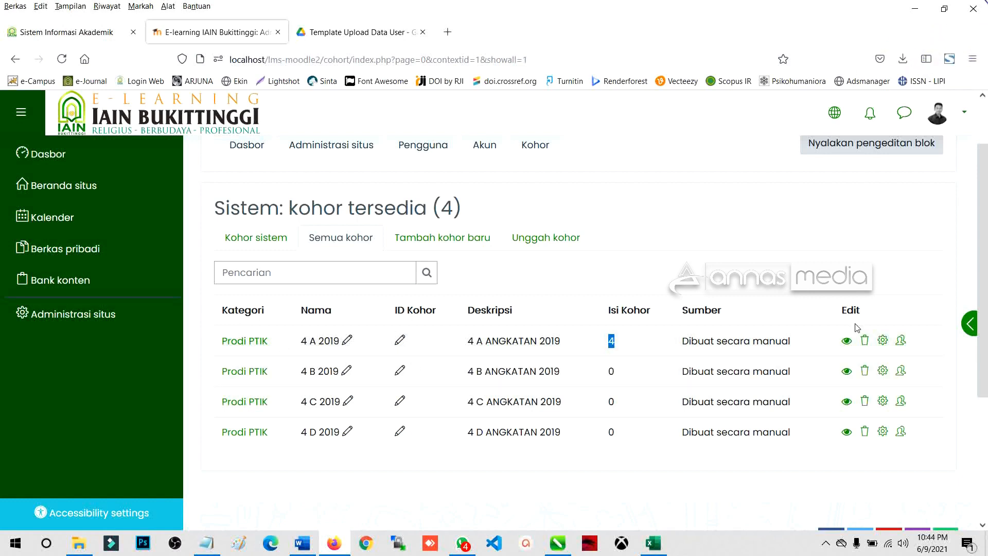
{"action": "left_click", "coordinate": [882, 341]}
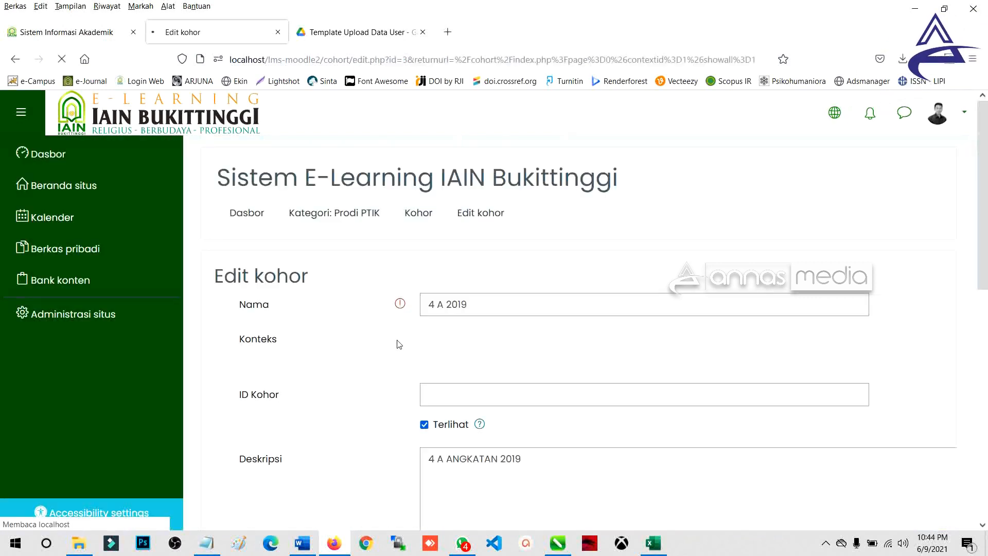
{"action": "scroll", "coordinate": [400, 342], "scroll_direction": "down", "scroll_amount": 2}
{"action": "key", "text": "alt+Left"}
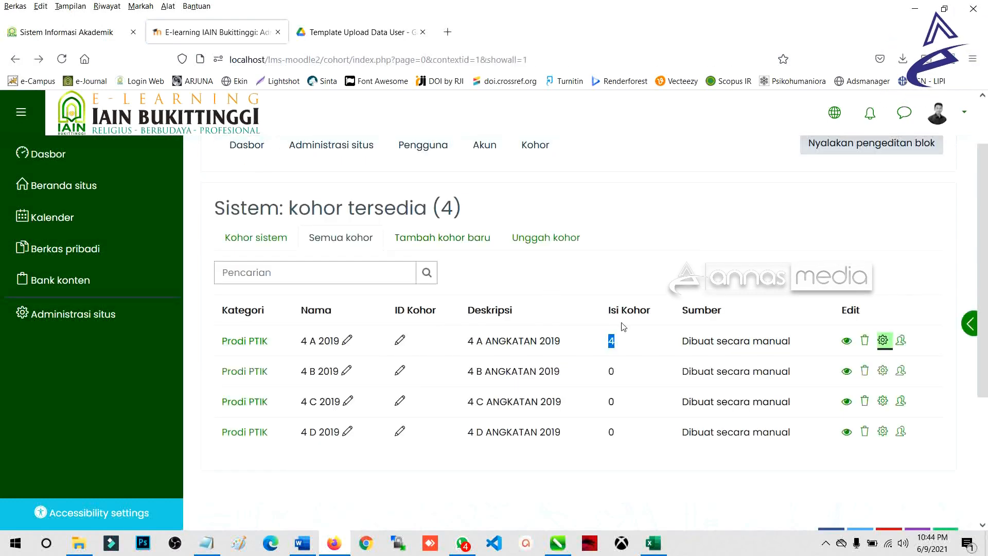
{"action": "key", "text": "alt+Left"}
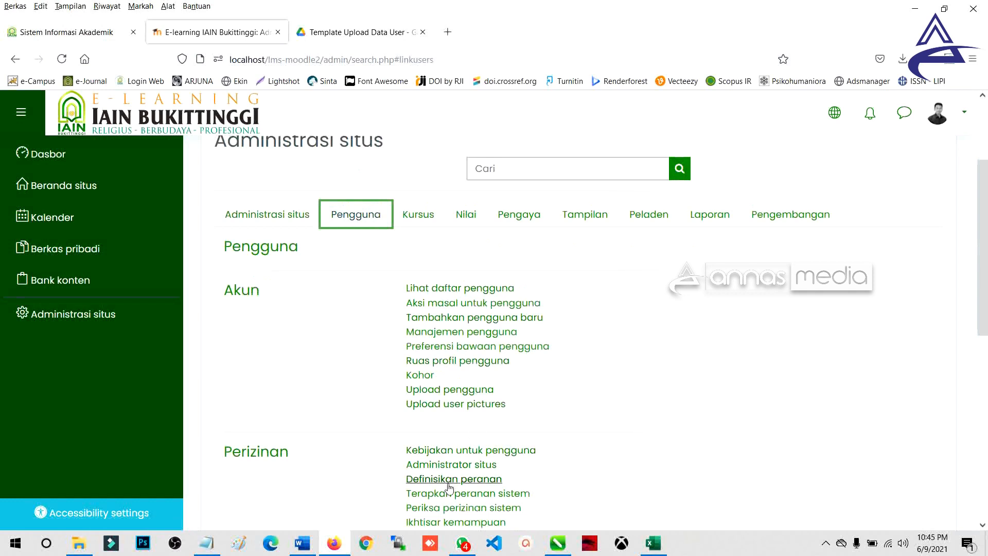
Switch to Excel and close the Data_Mahasiswa_4a workbook without saving.
{"action": "left_click", "coordinate": [652, 543]}
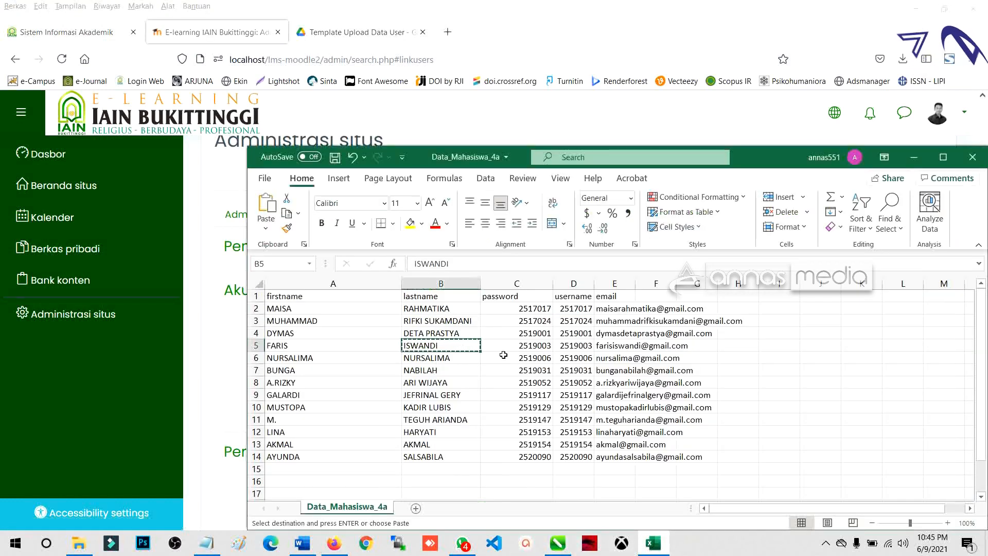
{"action": "left_click", "coordinate": [425, 308]}
{"action": "left_click", "coordinate": [972, 157]}
{"action": "left_click", "coordinate": [494, 286]}
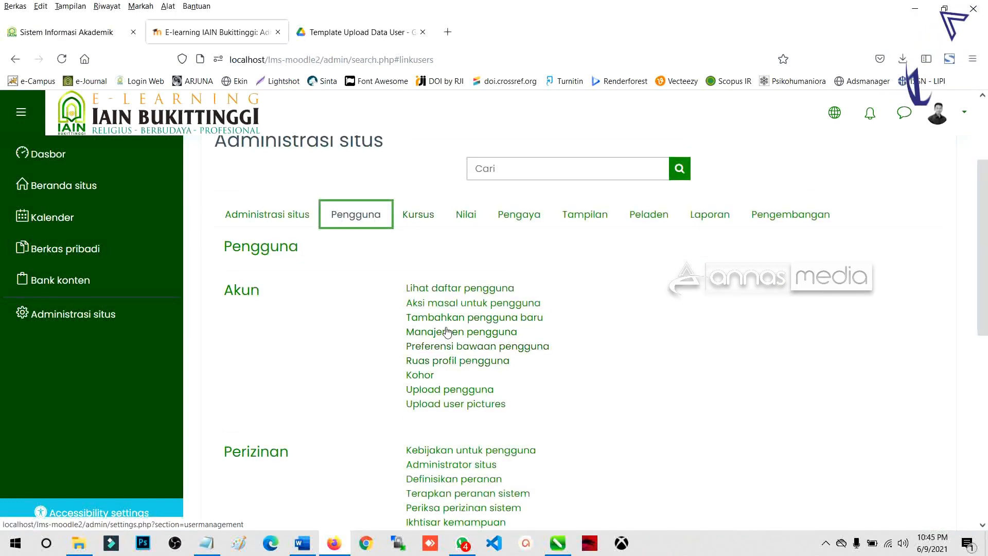
Open the Upload pengguna page and browse the local files for a CSV to attach.
{"action": "scroll", "coordinate": [447, 288], "scroll_direction": "down", "scroll_amount": 2}
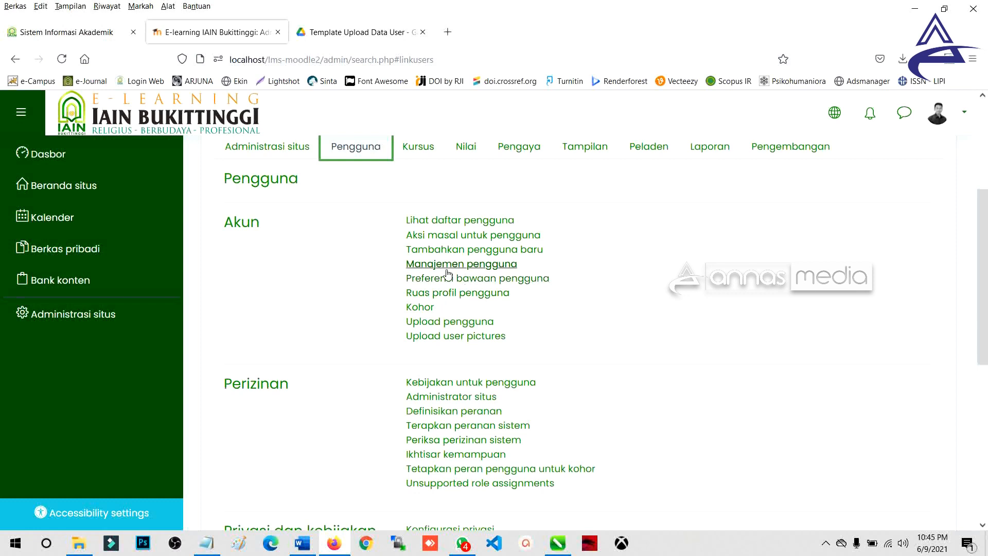
{"action": "left_click", "coordinate": [451, 321]}
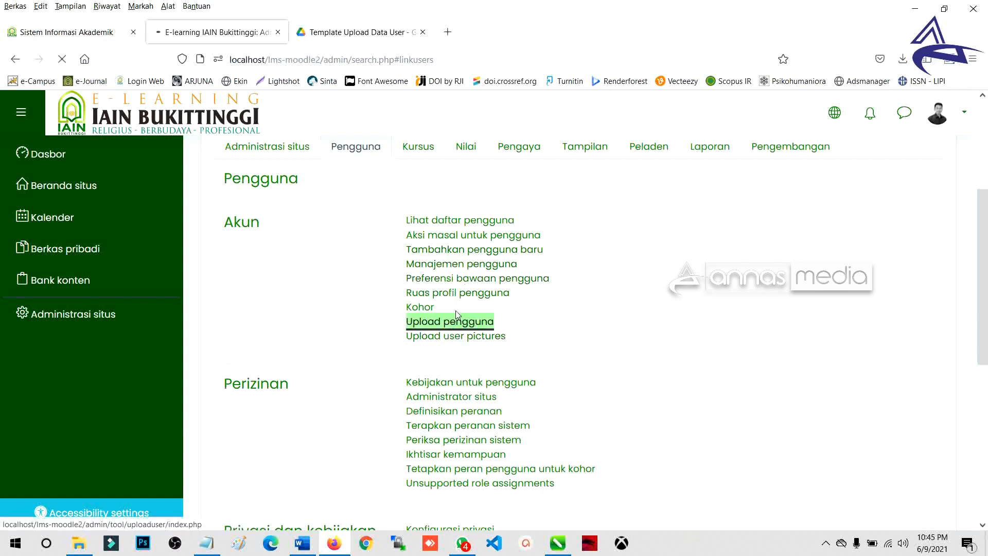
{"action": "scroll", "coordinate": [443, 330], "scroll_direction": "down", "scroll_amount": 3}
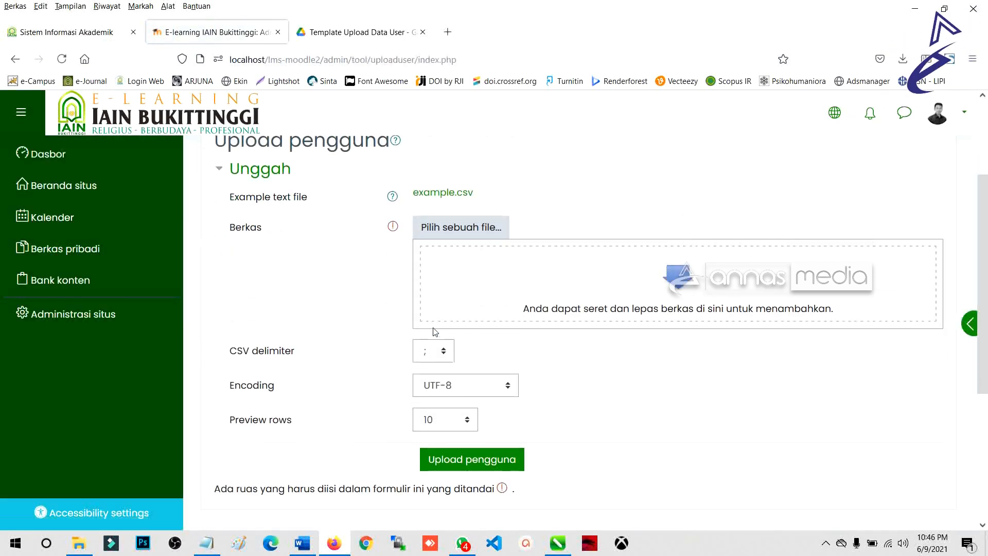
{"action": "left_click", "coordinate": [449, 232]}
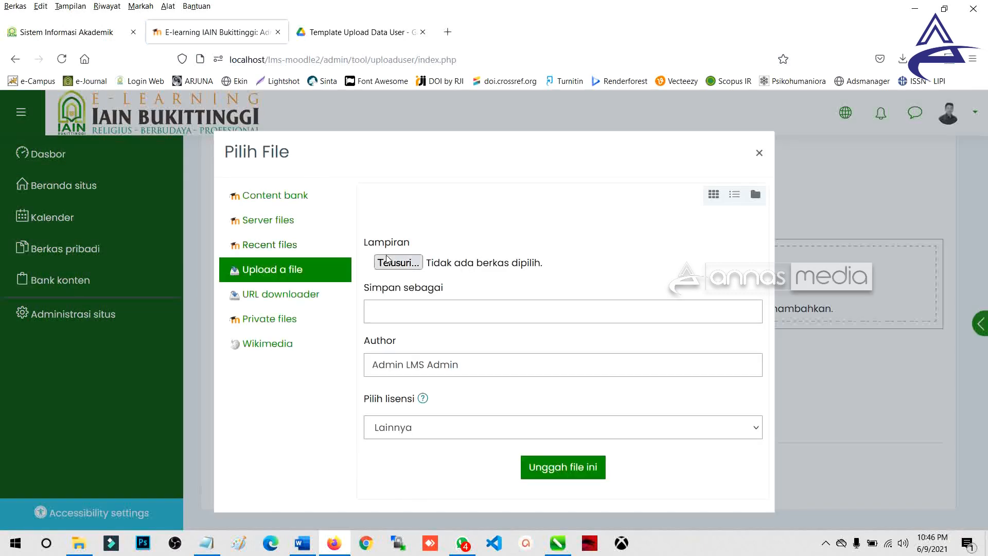
{"action": "left_click", "coordinate": [419, 259]}
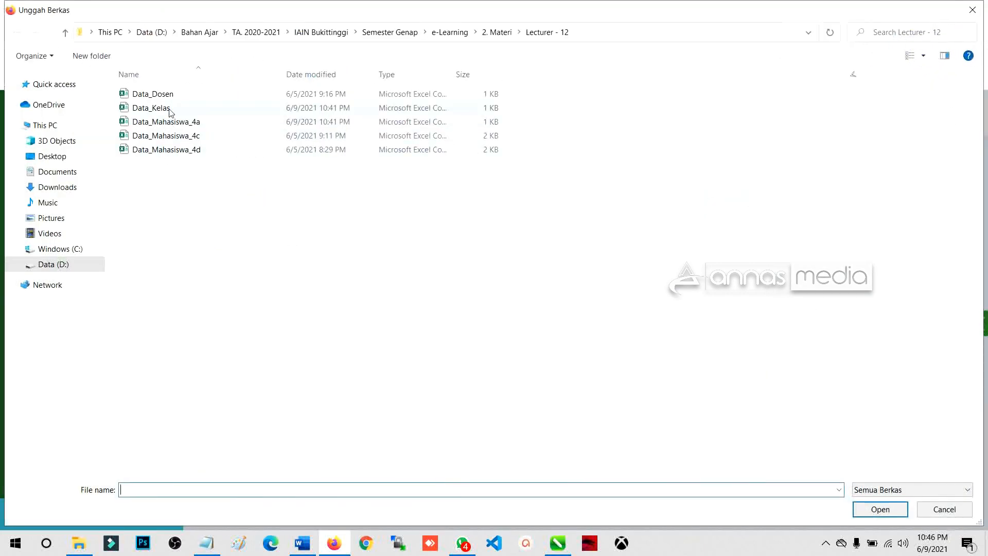
Open the Data_Dosen file in Excel from the file browser, check its username and email columns and close it.
{"action": "left_click", "coordinate": [238, 98]}
{"action": "left_click", "coordinate": [212, 98]}
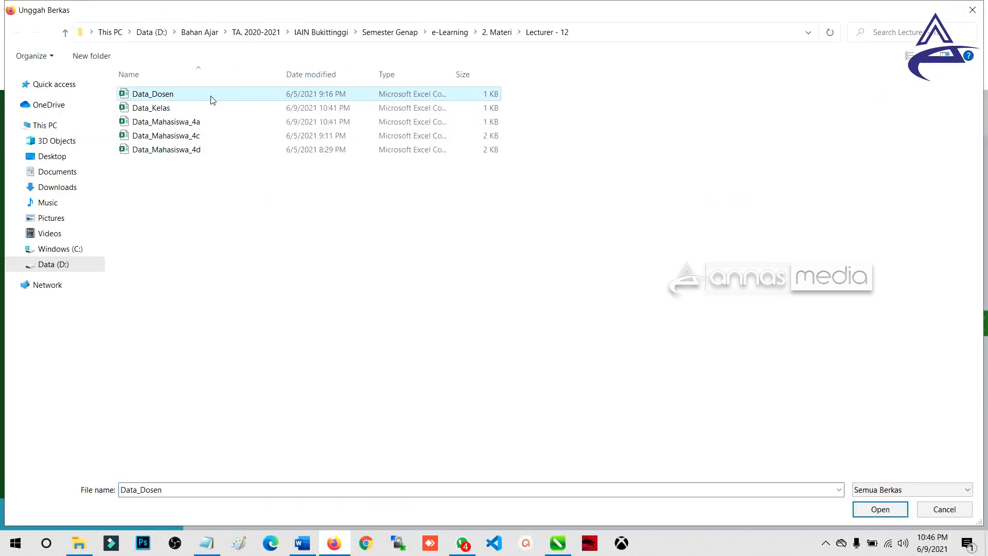
{"action": "right_click", "coordinate": [241, 95]}
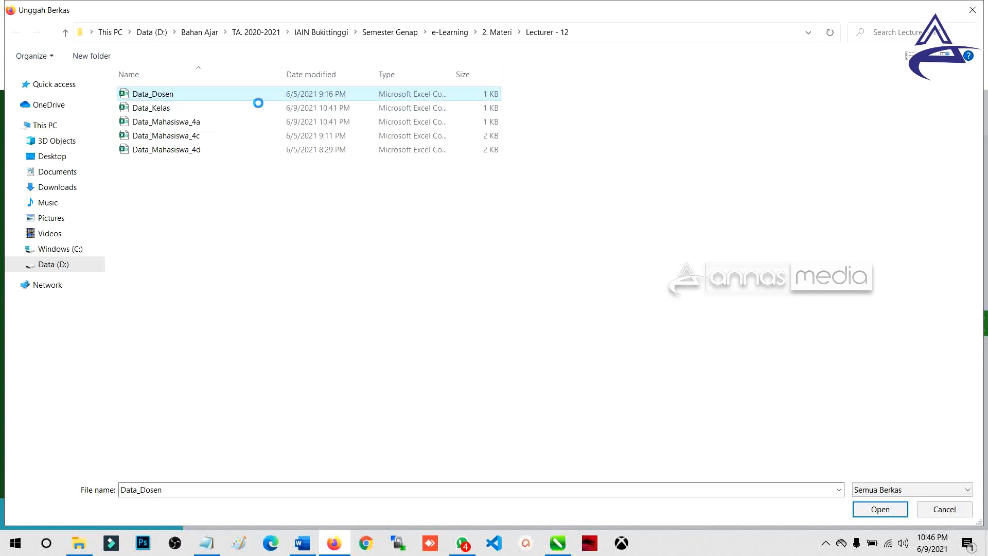
{"action": "left_click", "coordinate": [272, 124]}
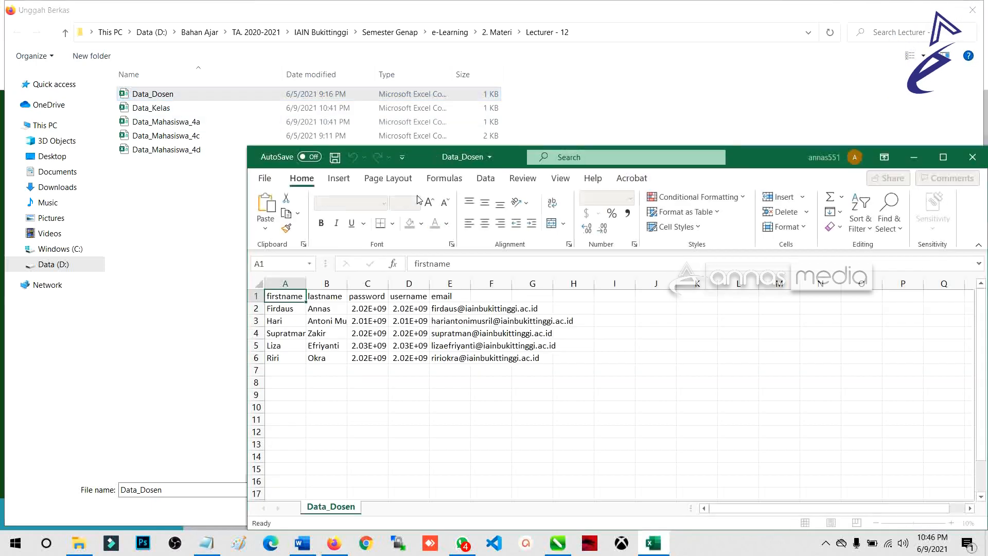
{"action": "left_click_drag", "start_coordinate": [410, 284], "coordinate": [450, 284]}
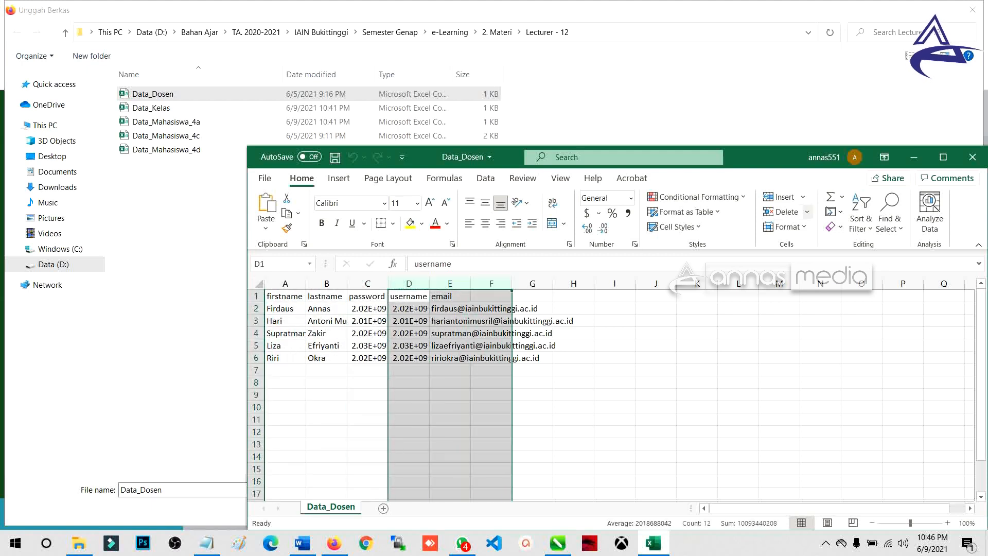
{"action": "left_click", "coordinate": [973, 157]}
Attach Data_Dosen.csv and upload it with a comma as the CSV delimiter to preview the users.
{"action": "double_click", "coordinate": [221, 93]}
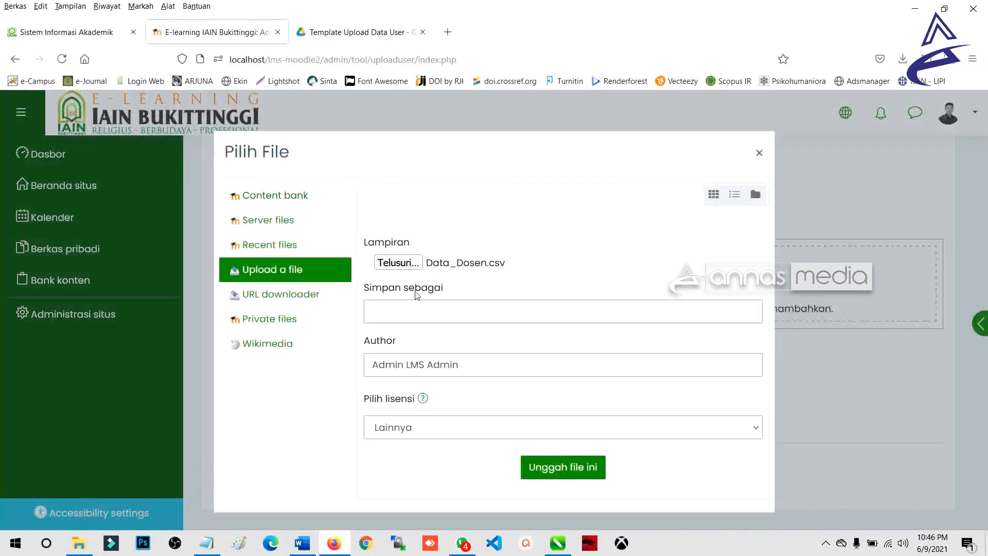
{"action": "left_click", "coordinate": [554, 470]}
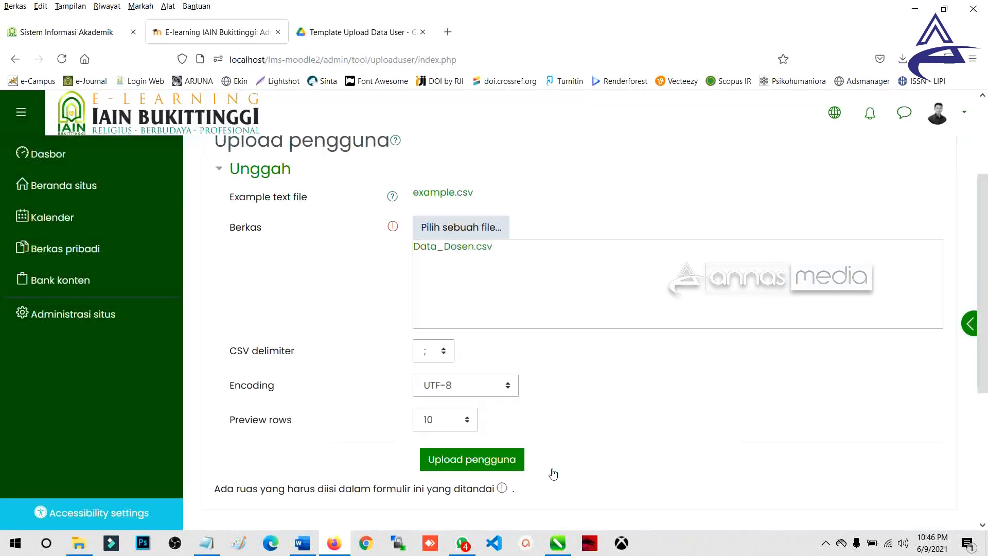
{"action": "left_click", "coordinate": [432, 351]}
{"action": "left_click", "coordinate": [433, 374]}
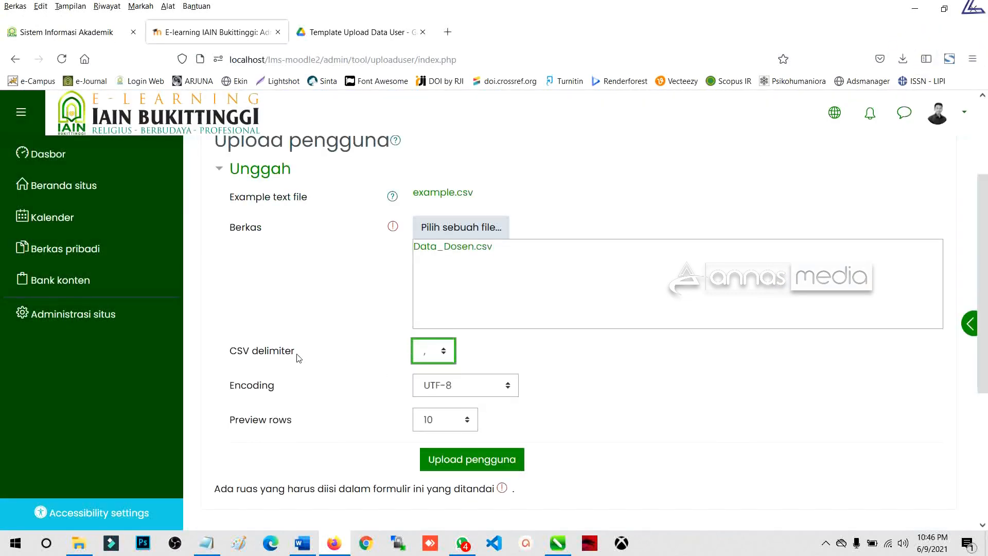
{"action": "left_click_drag", "start_coordinate": [300, 357], "coordinate": [215, 348]}
{"action": "left_click", "coordinate": [442, 453]}
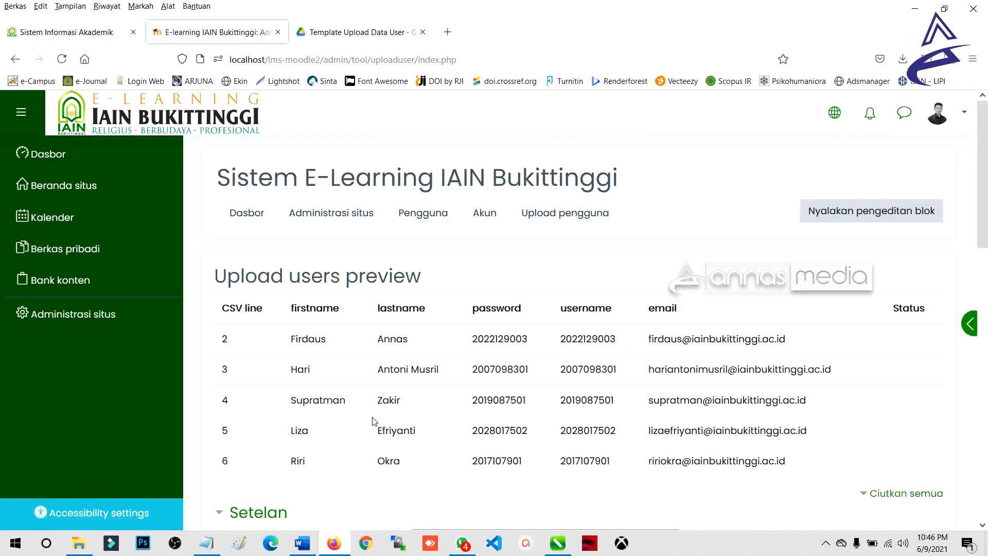
Open Data_Mahasiswa_4a from the Lecturer - 12 folder in Excel and autofit columns A to E.
{"action": "left_click", "coordinate": [79, 543]}
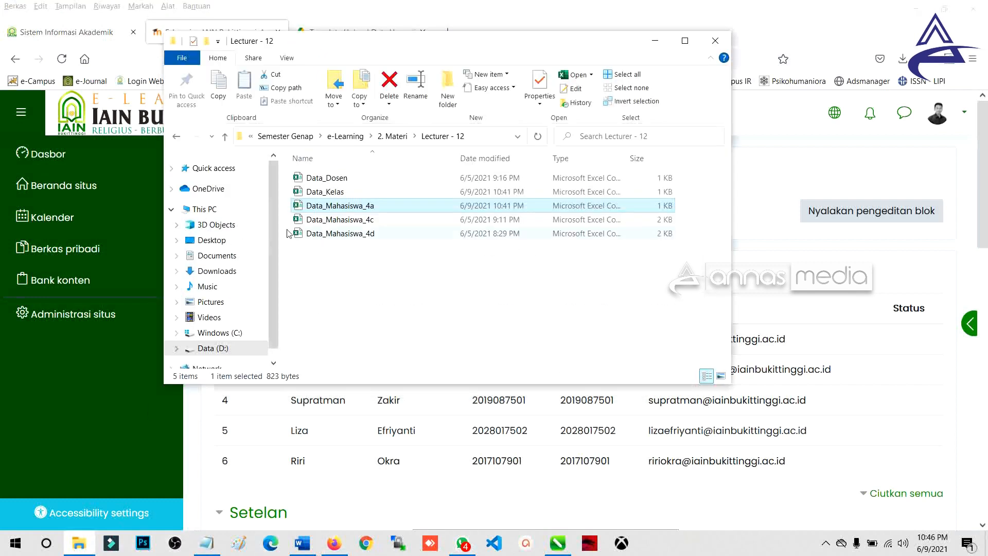
{"action": "double_click", "coordinate": [337, 193]}
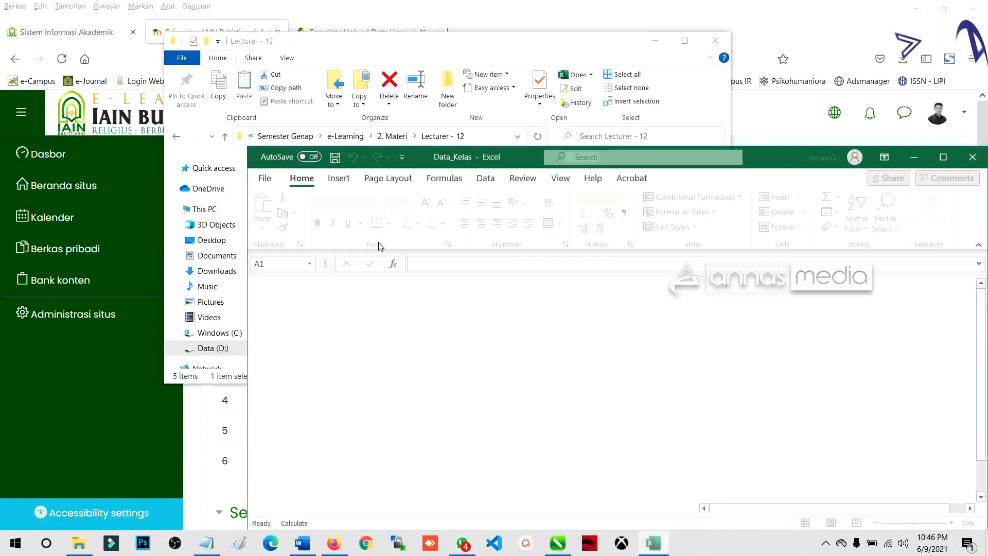
{"action": "left_click", "coordinate": [972, 157]}
{"action": "left_click", "coordinate": [359, 206]}
{"action": "double_click", "coordinate": [359, 206]}
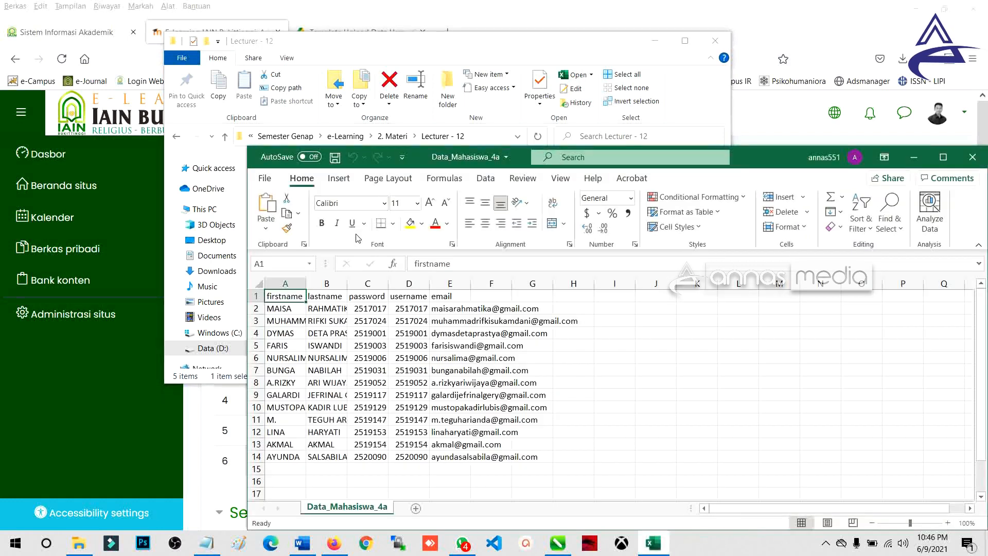
{"action": "left_click_drag", "start_coordinate": [290, 284], "coordinate": [468, 286]}
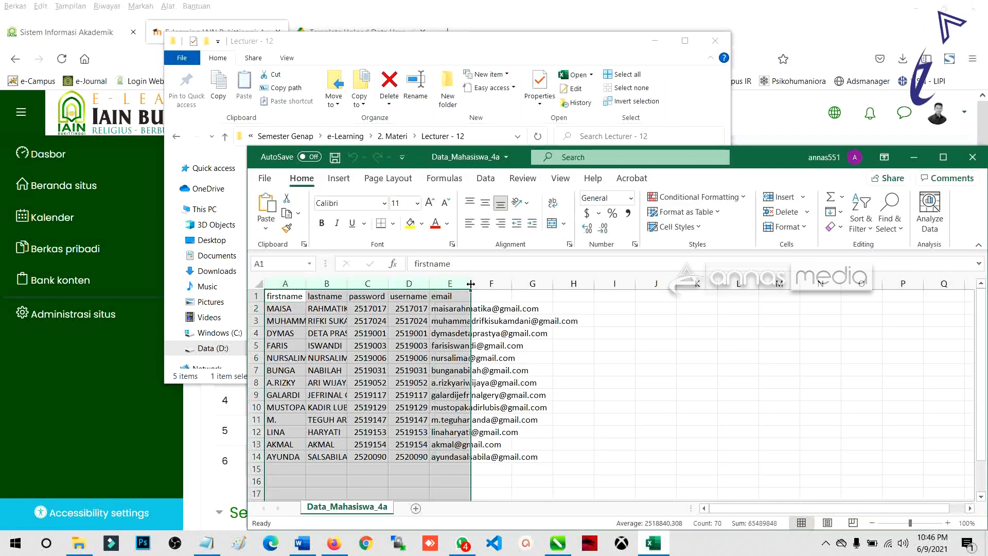
{"action": "double_click", "coordinate": [471, 283]}
Examine how the names in rows 2 to 14 are split between firstname and lastname, and close the workbook without saving.
{"action": "left_click", "coordinate": [371, 357]}
{"action": "left_click_drag", "start_coordinate": [393, 283], "coordinate": [451, 283]}
{"action": "left_click", "coordinate": [299, 440]}
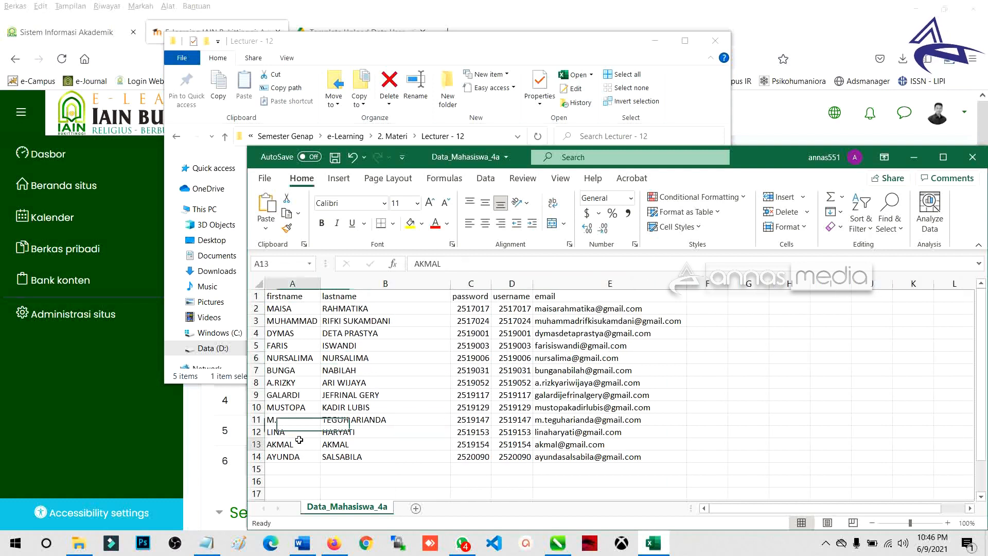
{"action": "left_click", "coordinate": [310, 424]}
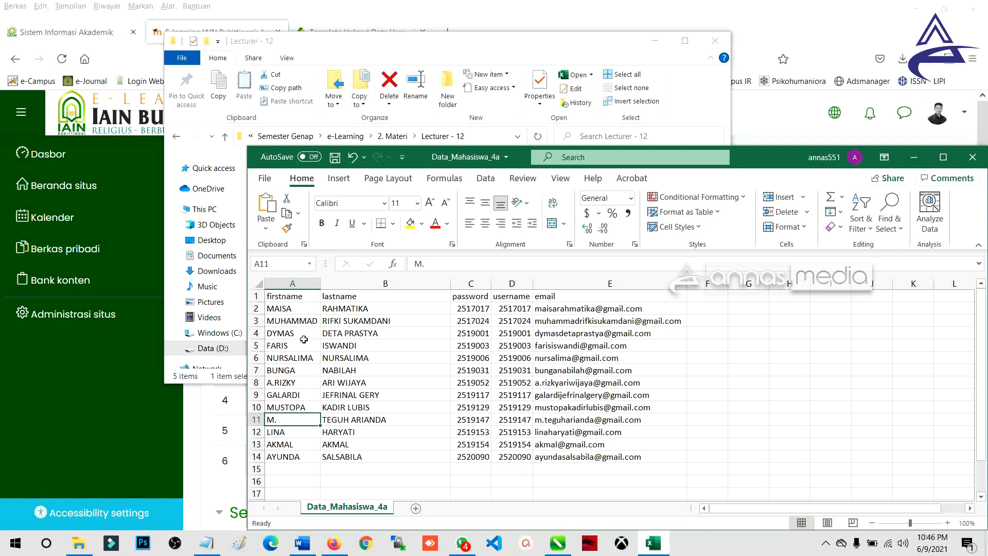
{"action": "left_click", "coordinate": [306, 446]}
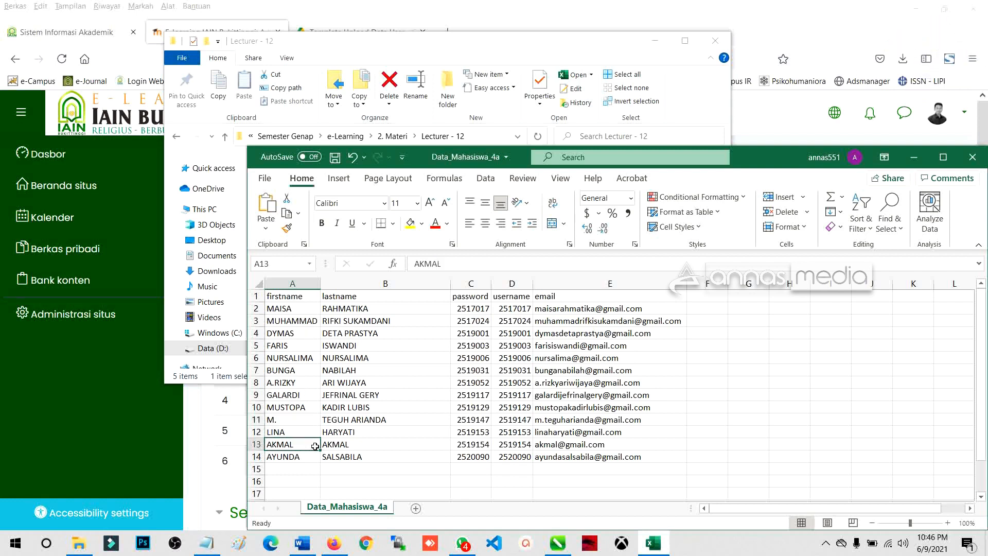
{"action": "left_click", "coordinate": [292, 283]}
{"action": "left_click", "coordinate": [288, 443]}
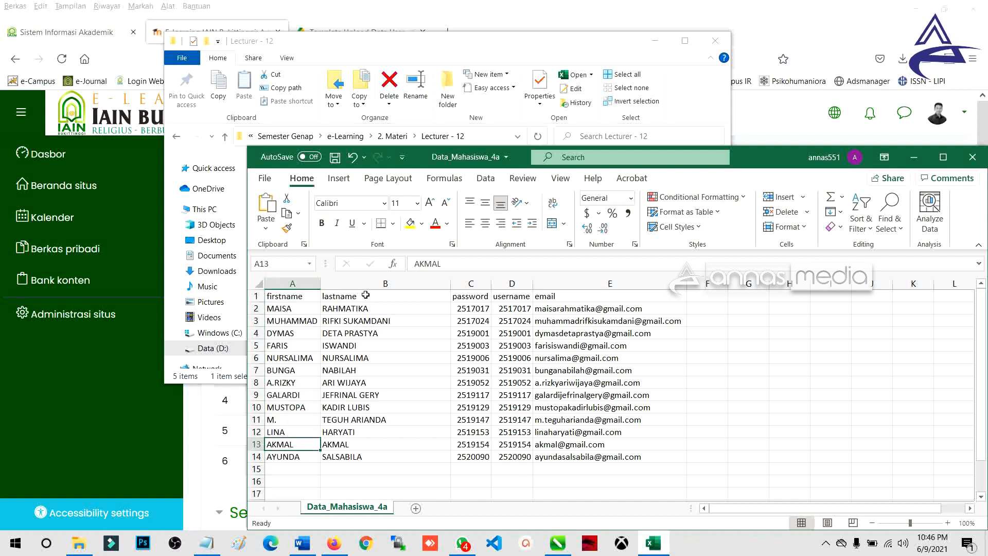
{"action": "left_click", "coordinate": [338, 445]}
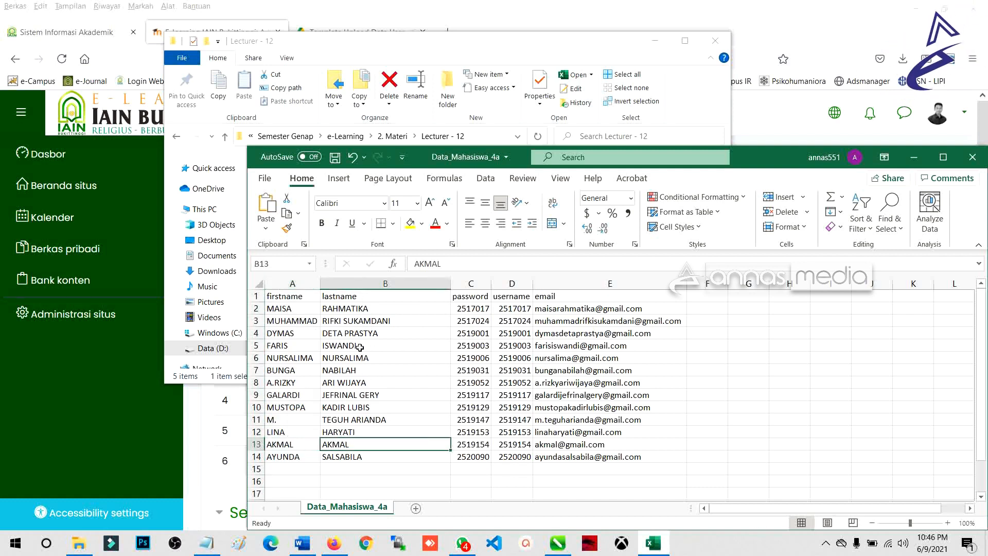
{"action": "left_click_drag", "start_coordinate": [343, 303], "coordinate": [345, 457]}
{"action": "left_click_drag", "start_coordinate": [294, 312], "coordinate": [300, 459]}
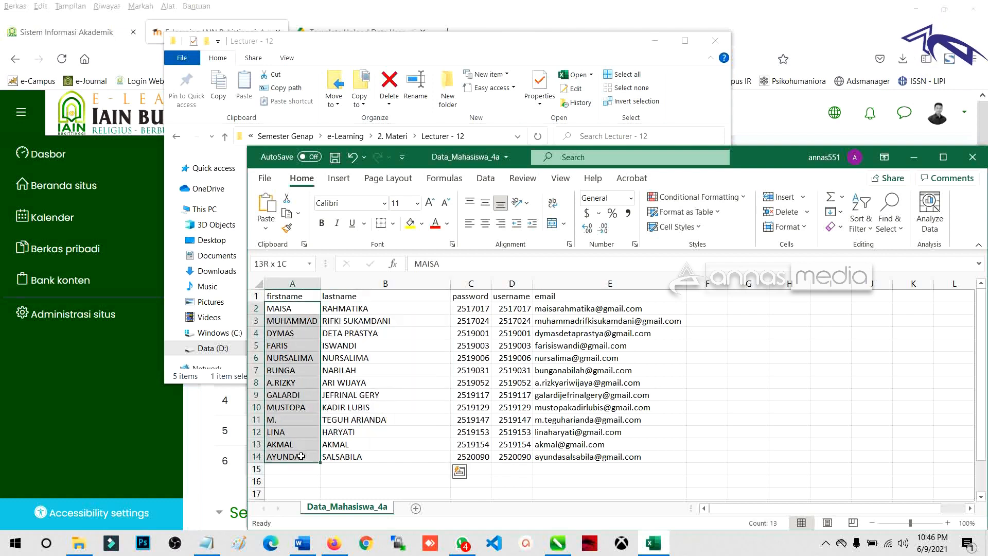
{"action": "left_click", "coordinate": [360, 443]}
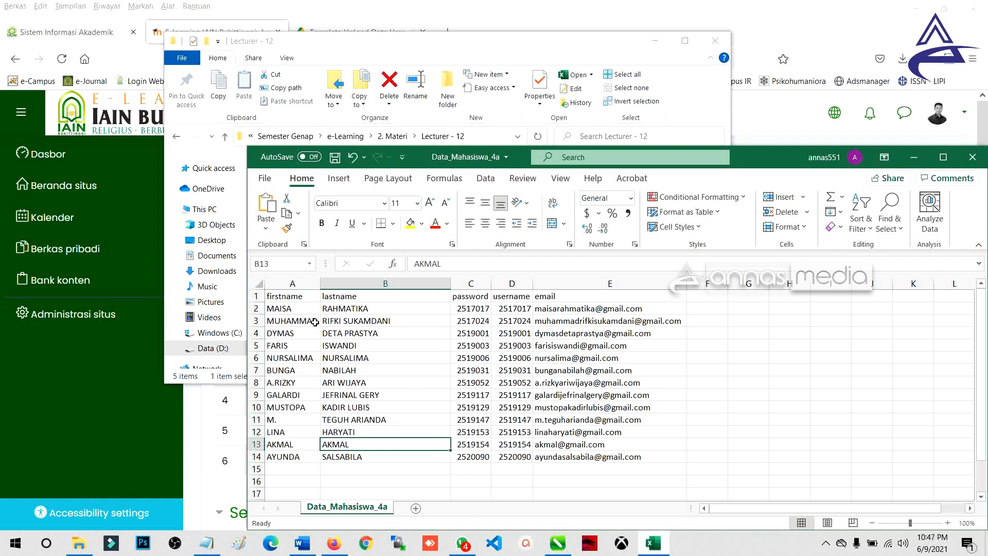
{"action": "left_click", "coordinate": [286, 320]}
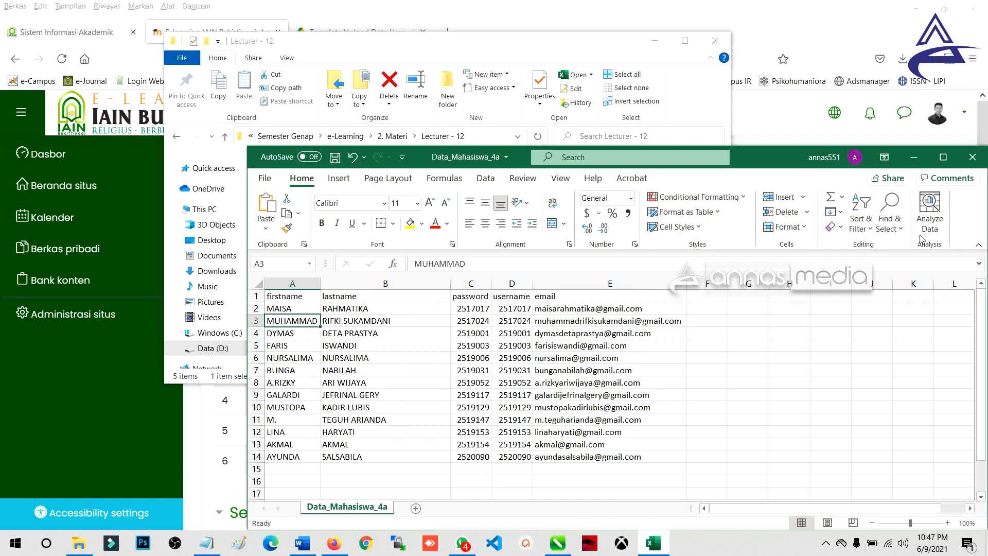
{"action": "left_click", "coordinate": [973, 157]}
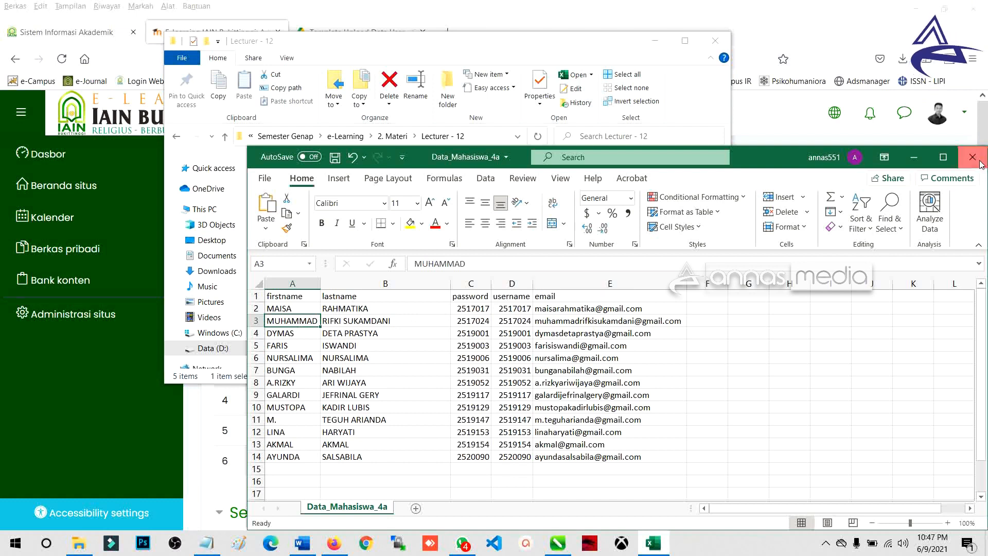
{"action": "left_click", "coordinate": [506, 285]}
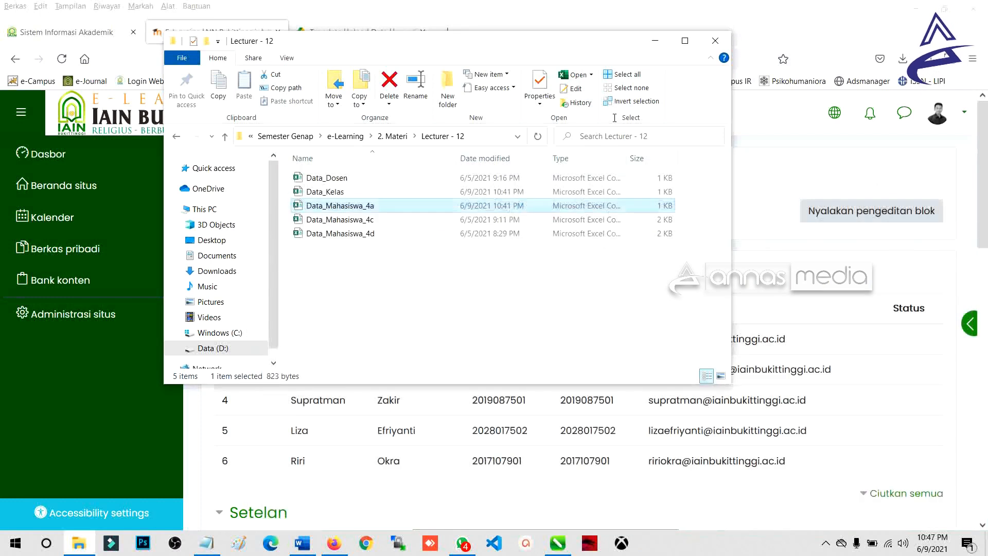
Return to the users preview in the browser and upload the Data_Dosen users with the default settings.
{"action": "left_click", "coordinate": [470, 398]}
{"action": "scroll", "coordinate": [696, 270], "scroll_direction": "down", "scroll_amount": 10}
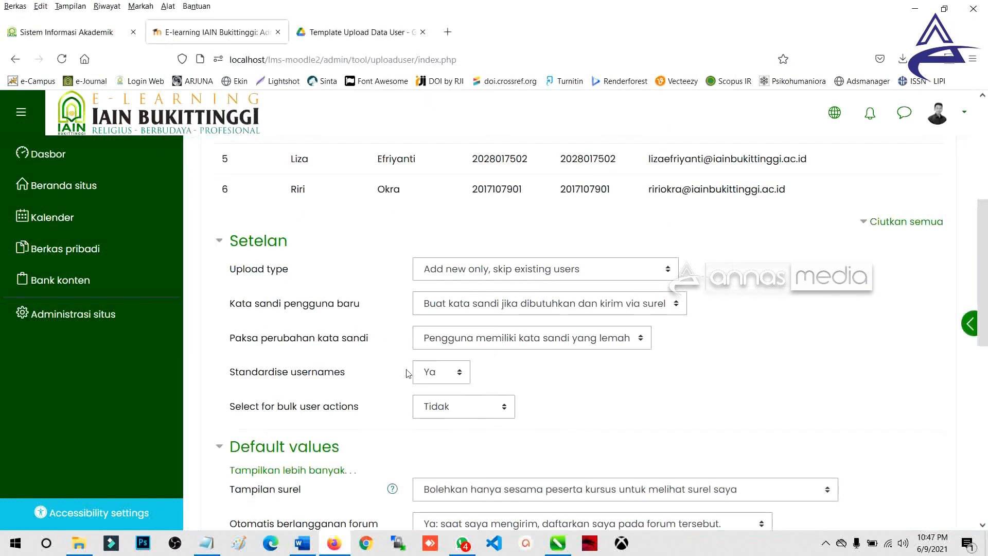
{"action": "left_click", "coordinate": [446, 432]}
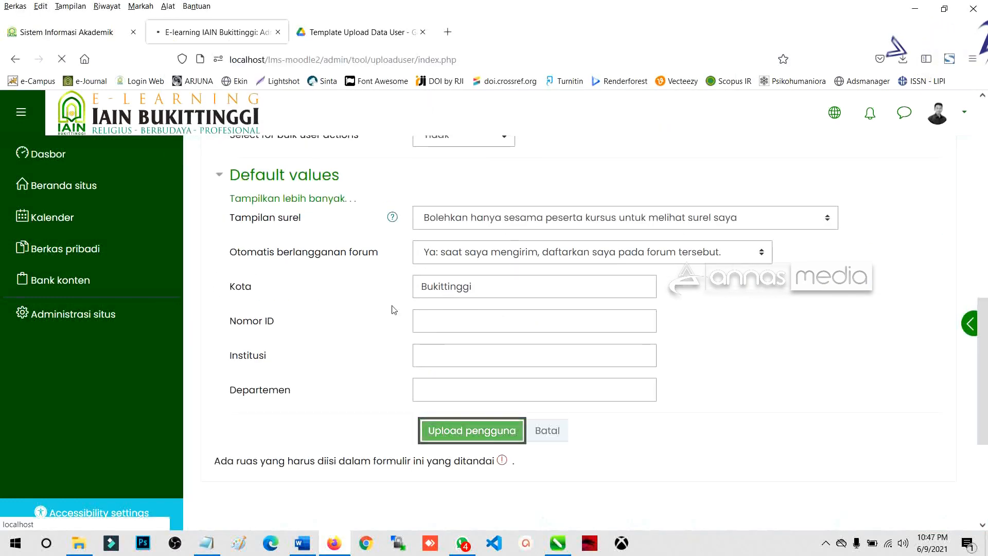
Examine the Upload users results table for the lecturer accounts and go back to Administrasi situs.
{"action": "scroll", "coordinate": [604, 318], "scroll_direction": "down", "scroll_amount": 3}
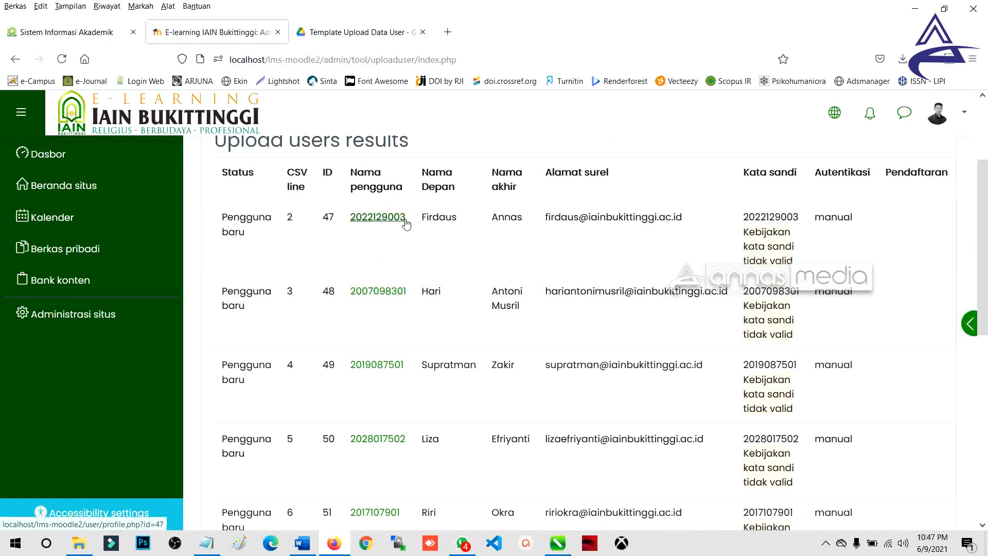
{"action": "scroll", "coordinate": [521, 223], "scroll_direction": "up", "scroll_amount": 2}
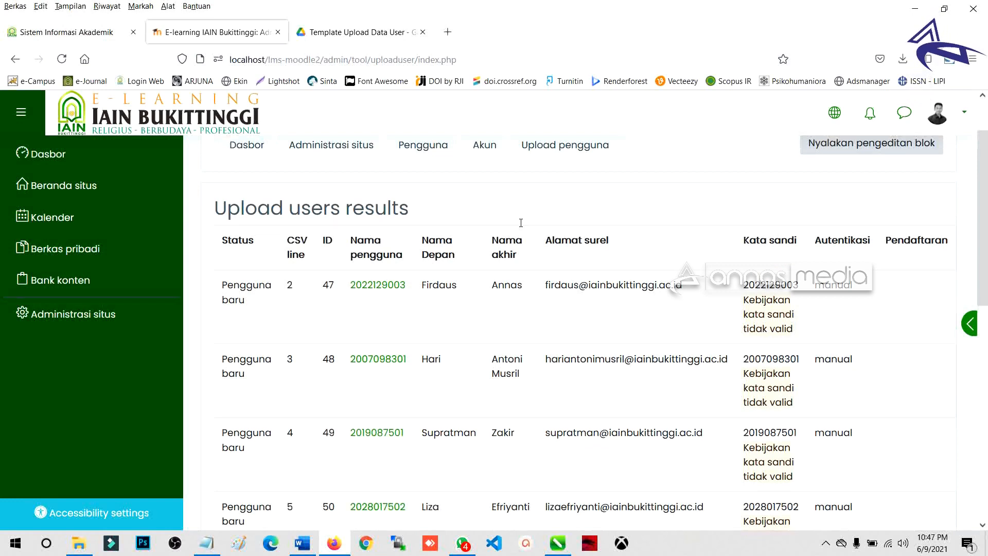
{"action": "scroll", "coordinate": [521, 223], "scroll_direction": "up", "scroll_amount": 2}
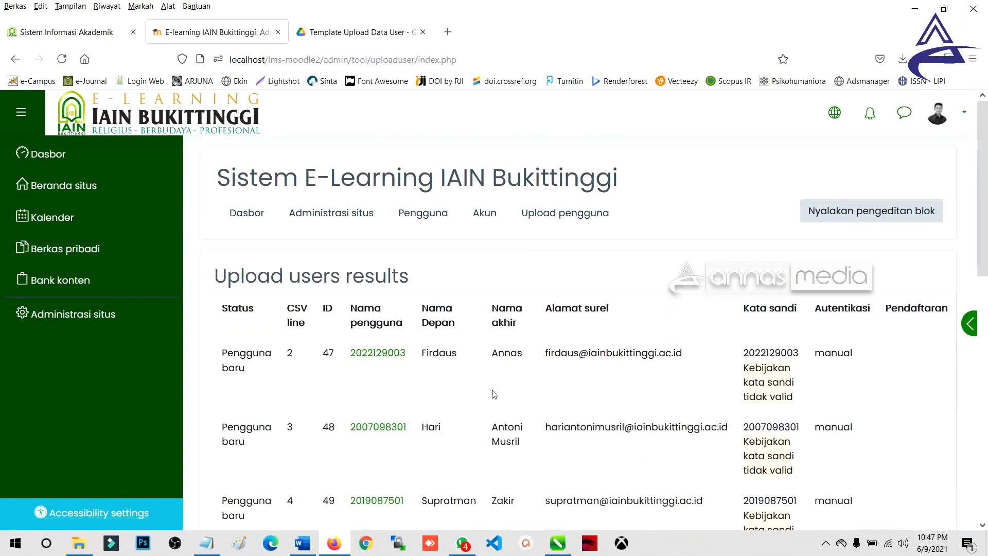
{"action": "left_click", "coordinate": [103, 326]}
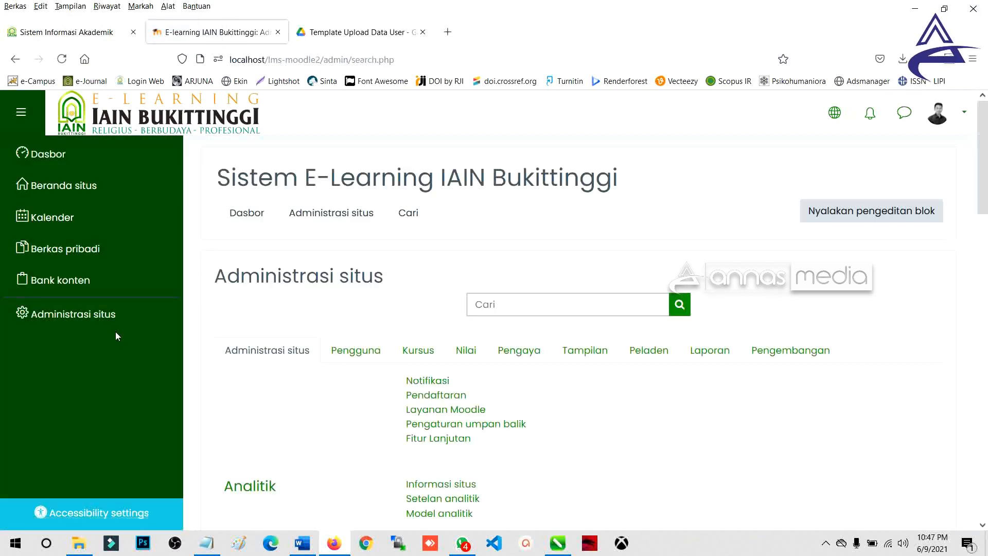